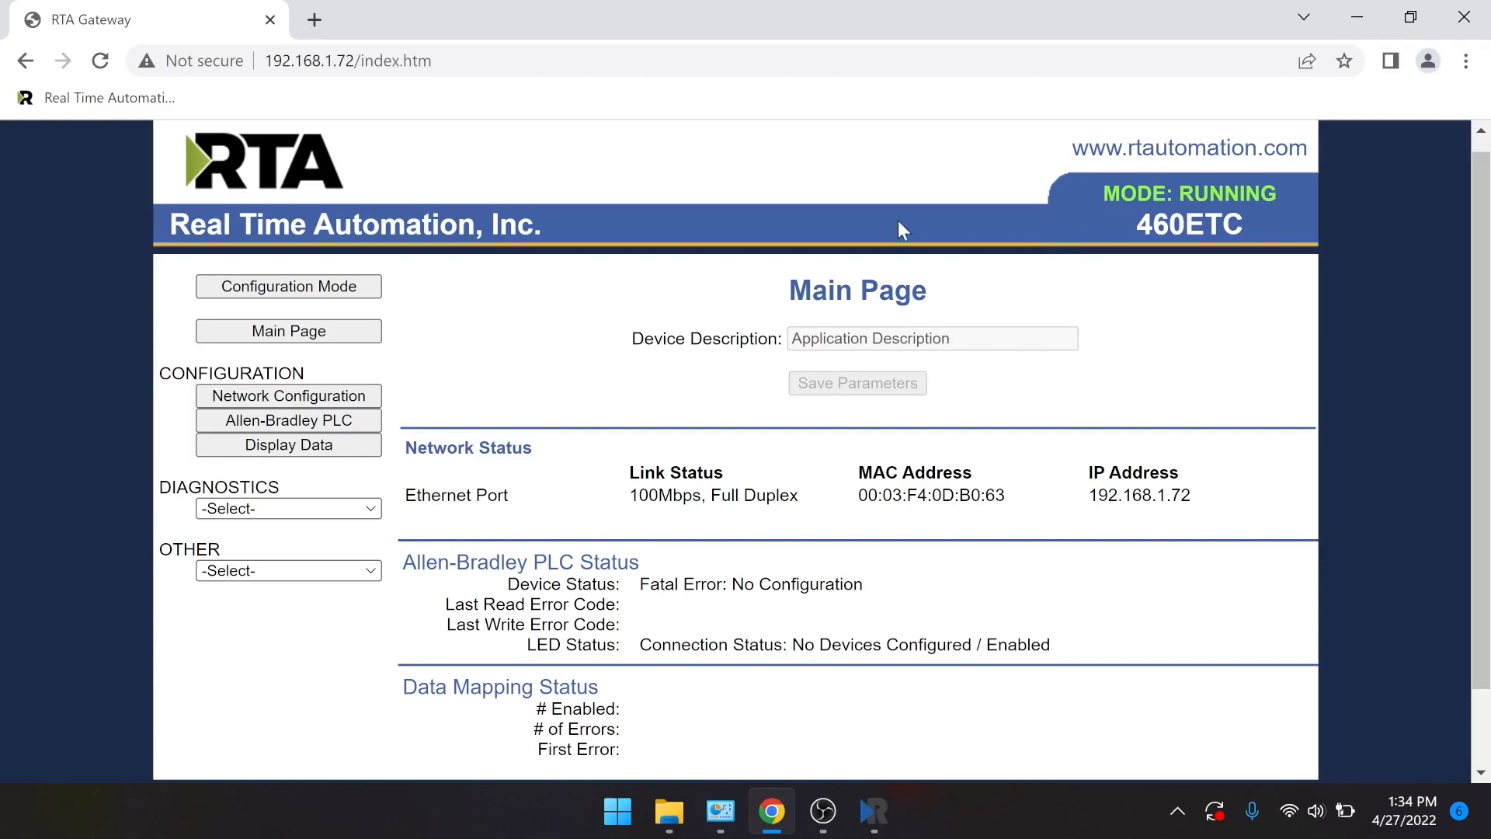
- Put the gateway into Configuration Mode and acknowledge that communications stop
click(275, 285)
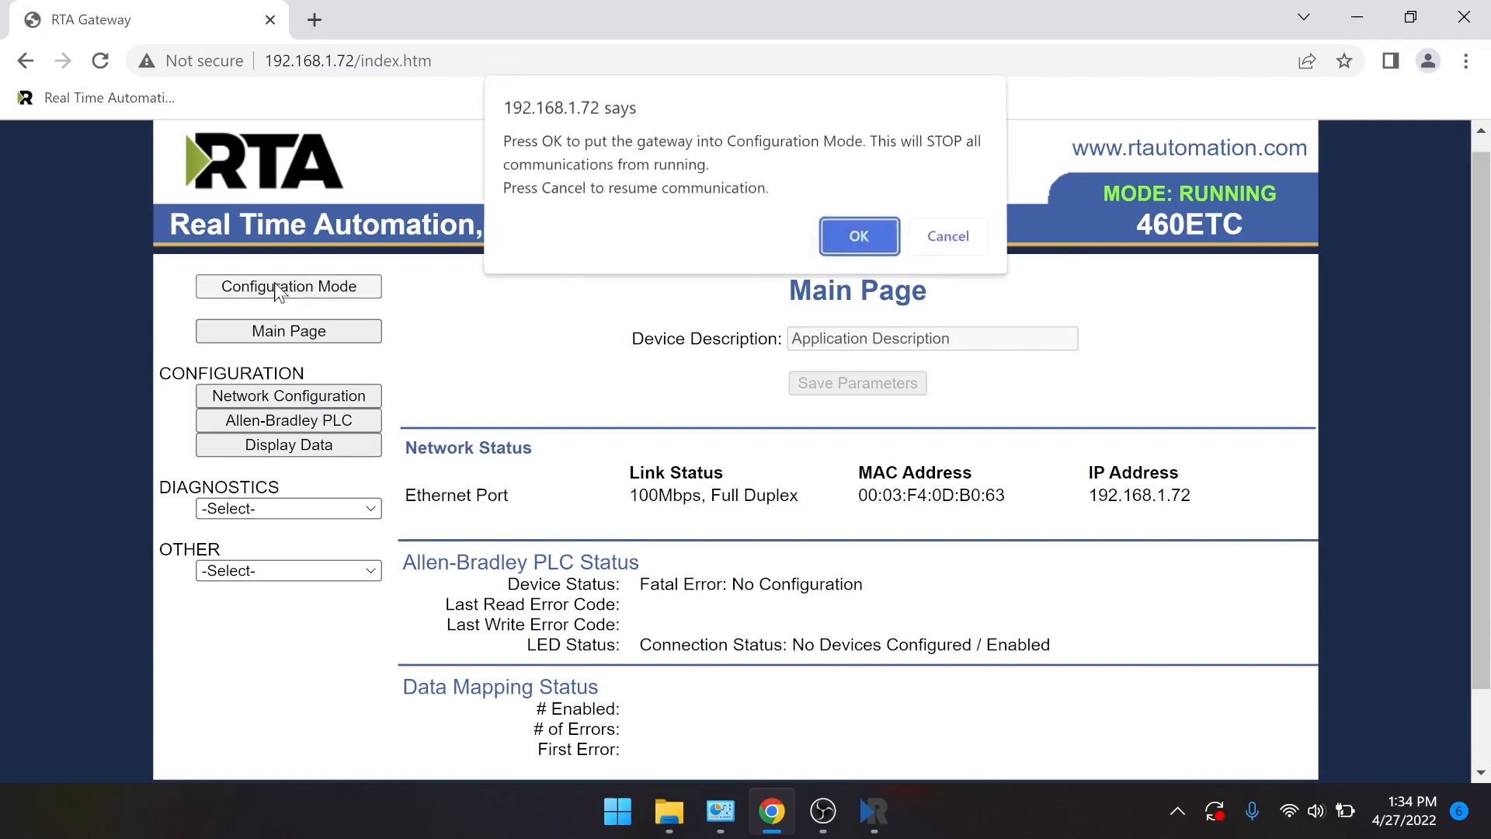
click(846, 225)
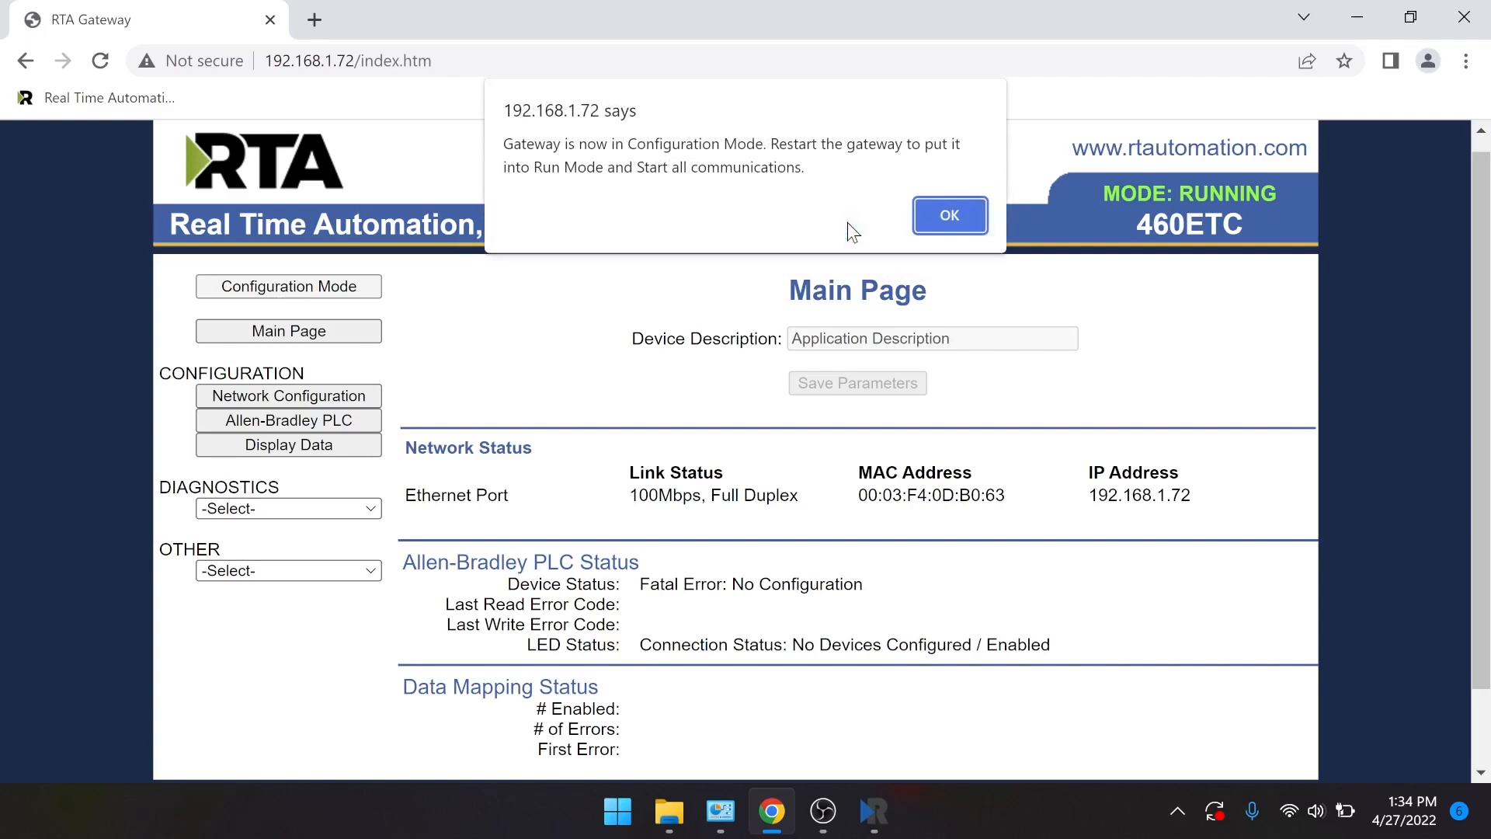
click(940, 215)
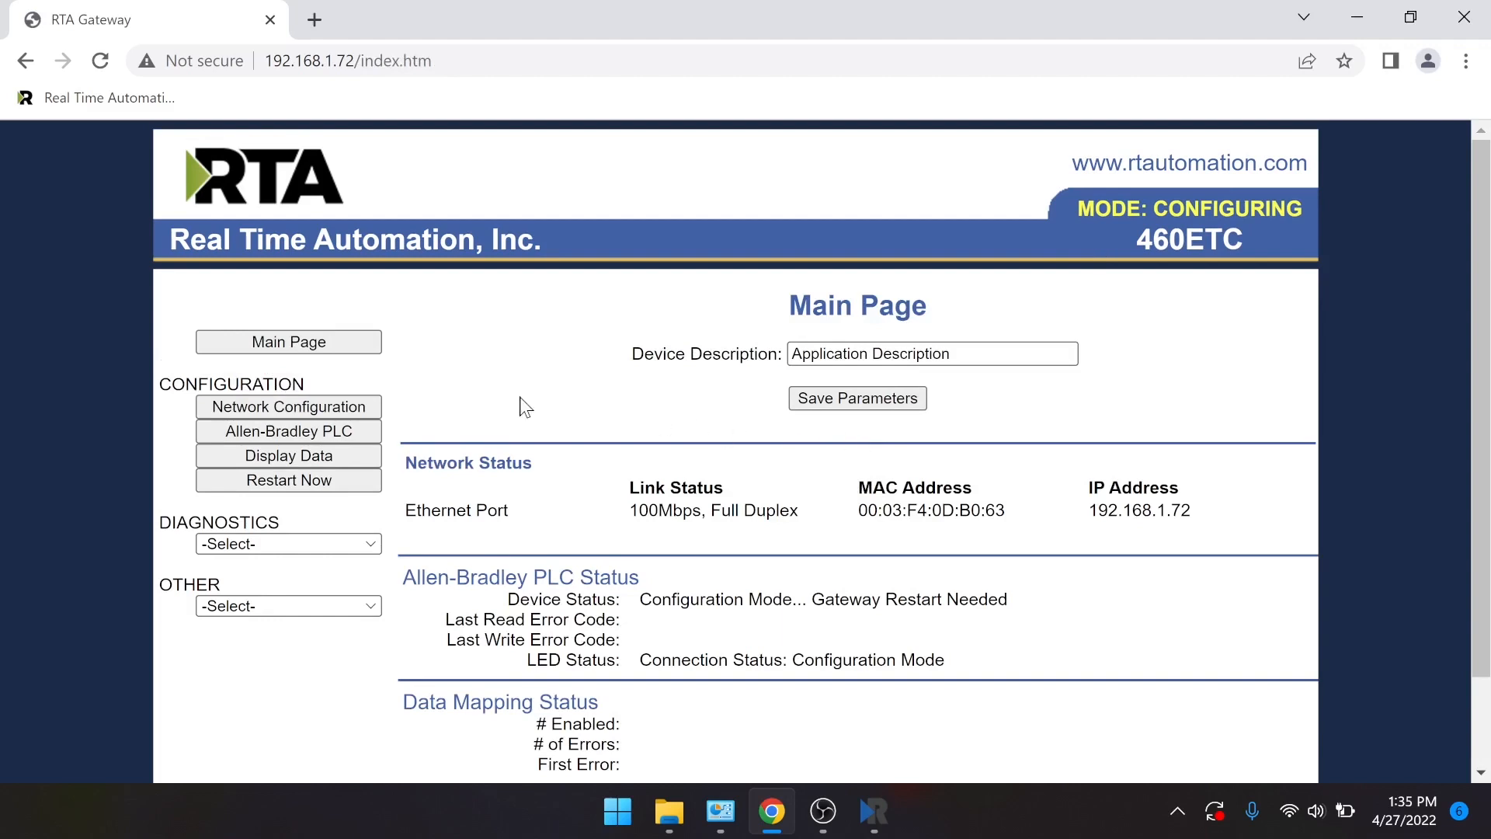
- Open the Allen-Bradley PLC configuration and add a generic PLC to the device list
click(288, 430)
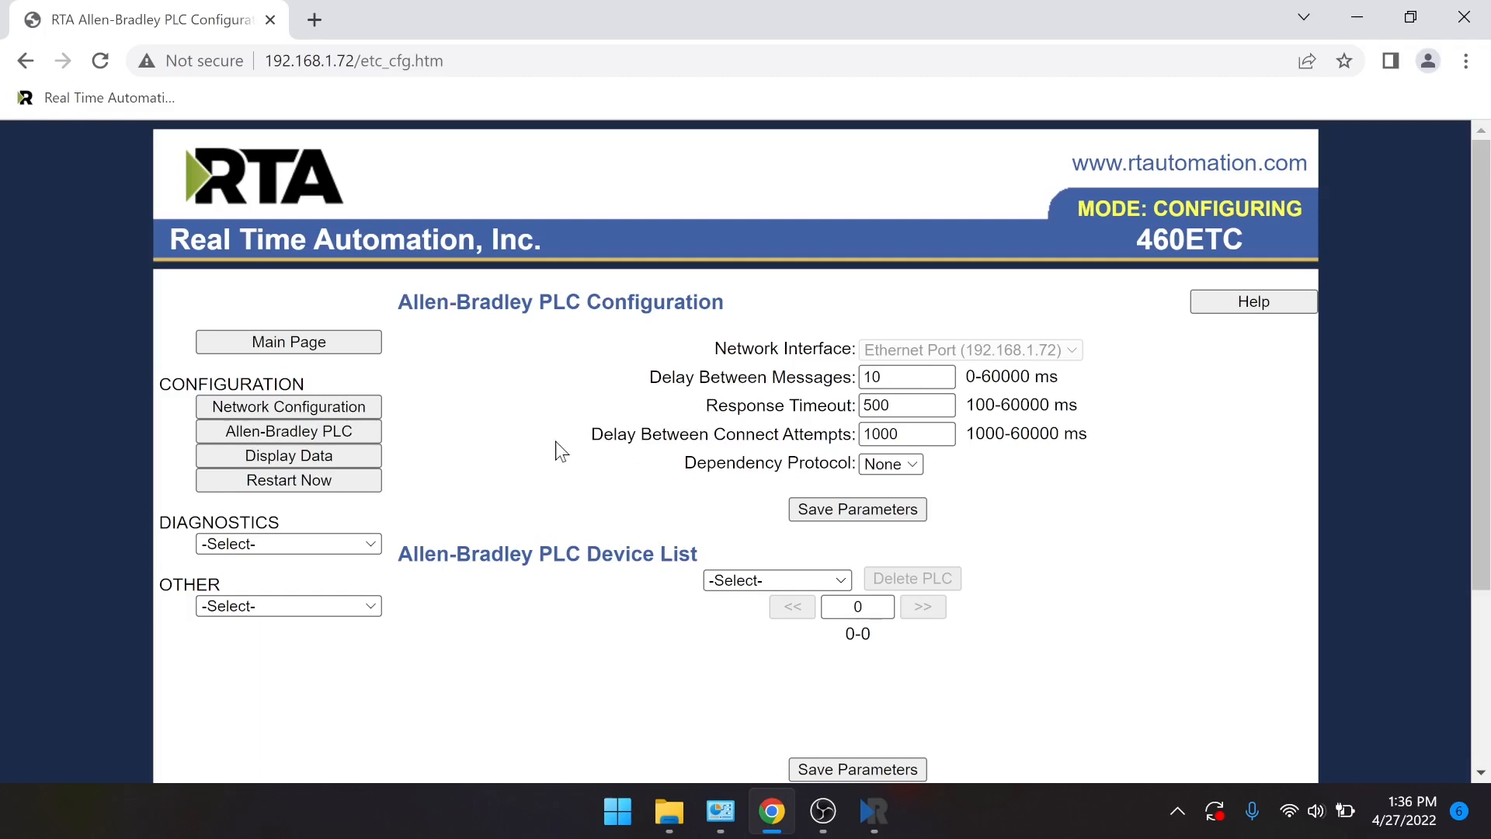
scroll(557, 443, down, 2)
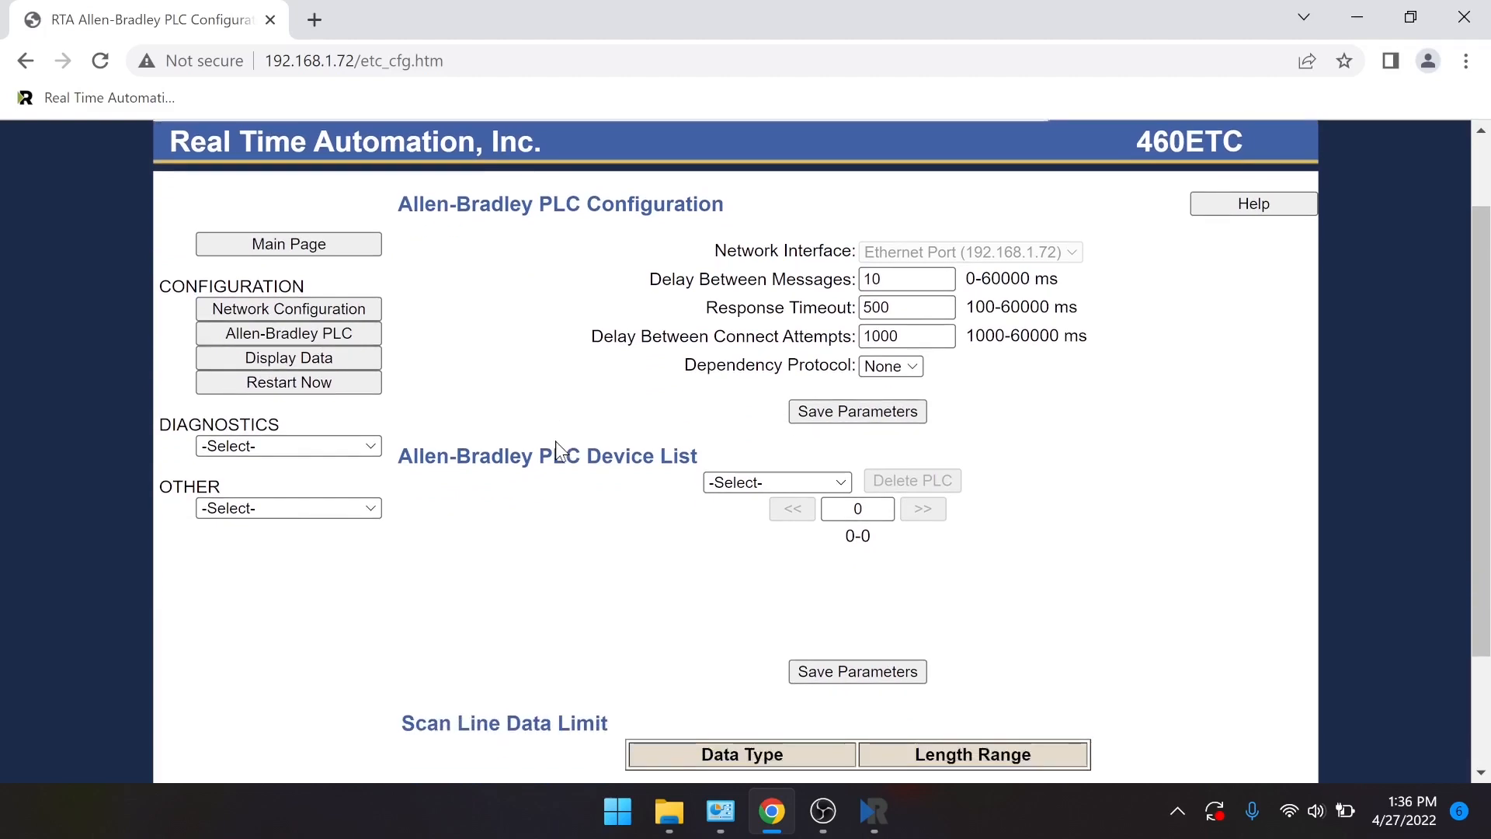
scroll(556, 441, down, 1)
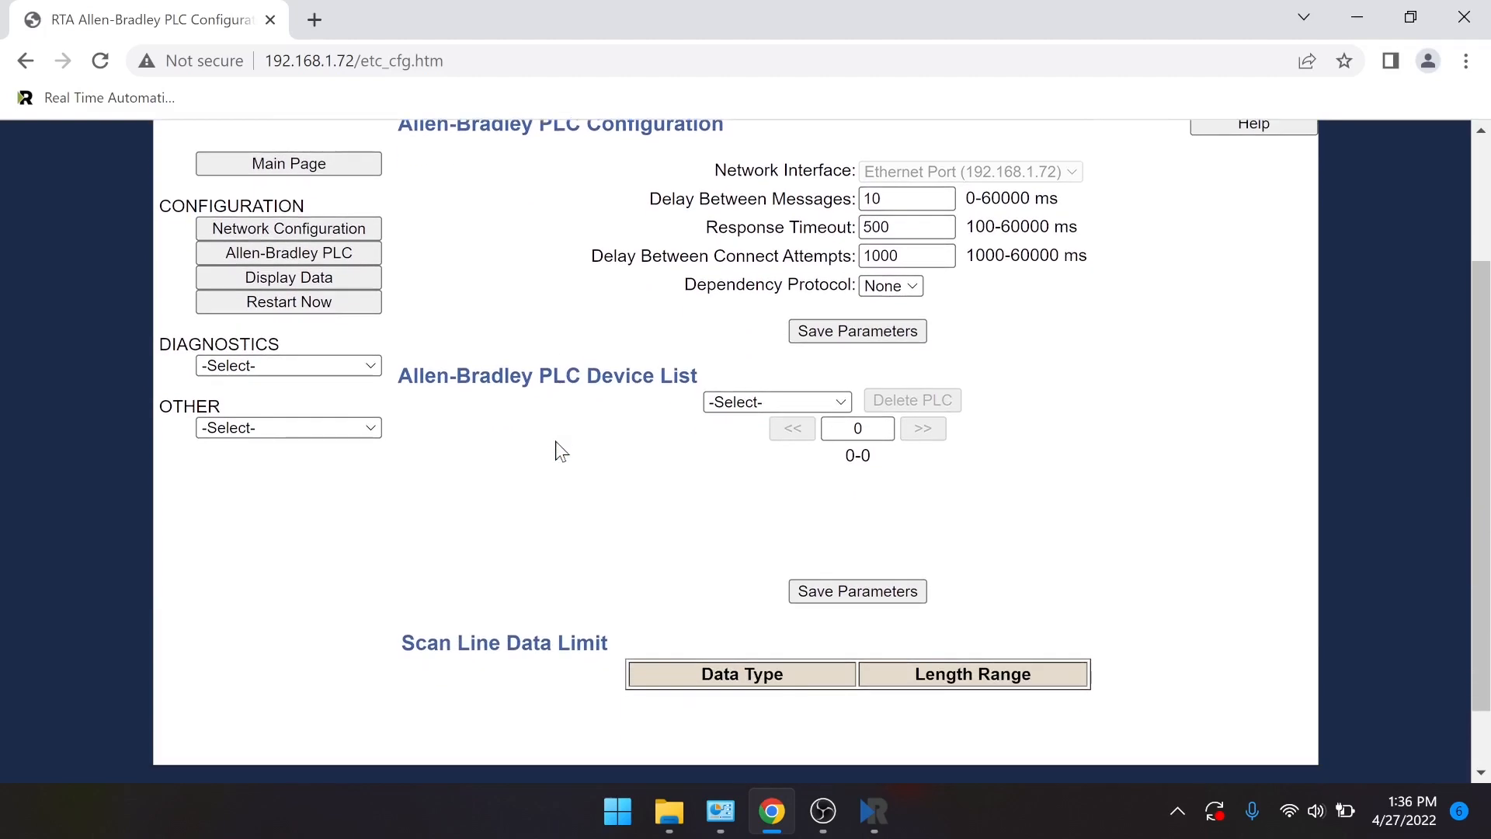
scroll(646, 475, down, 1)
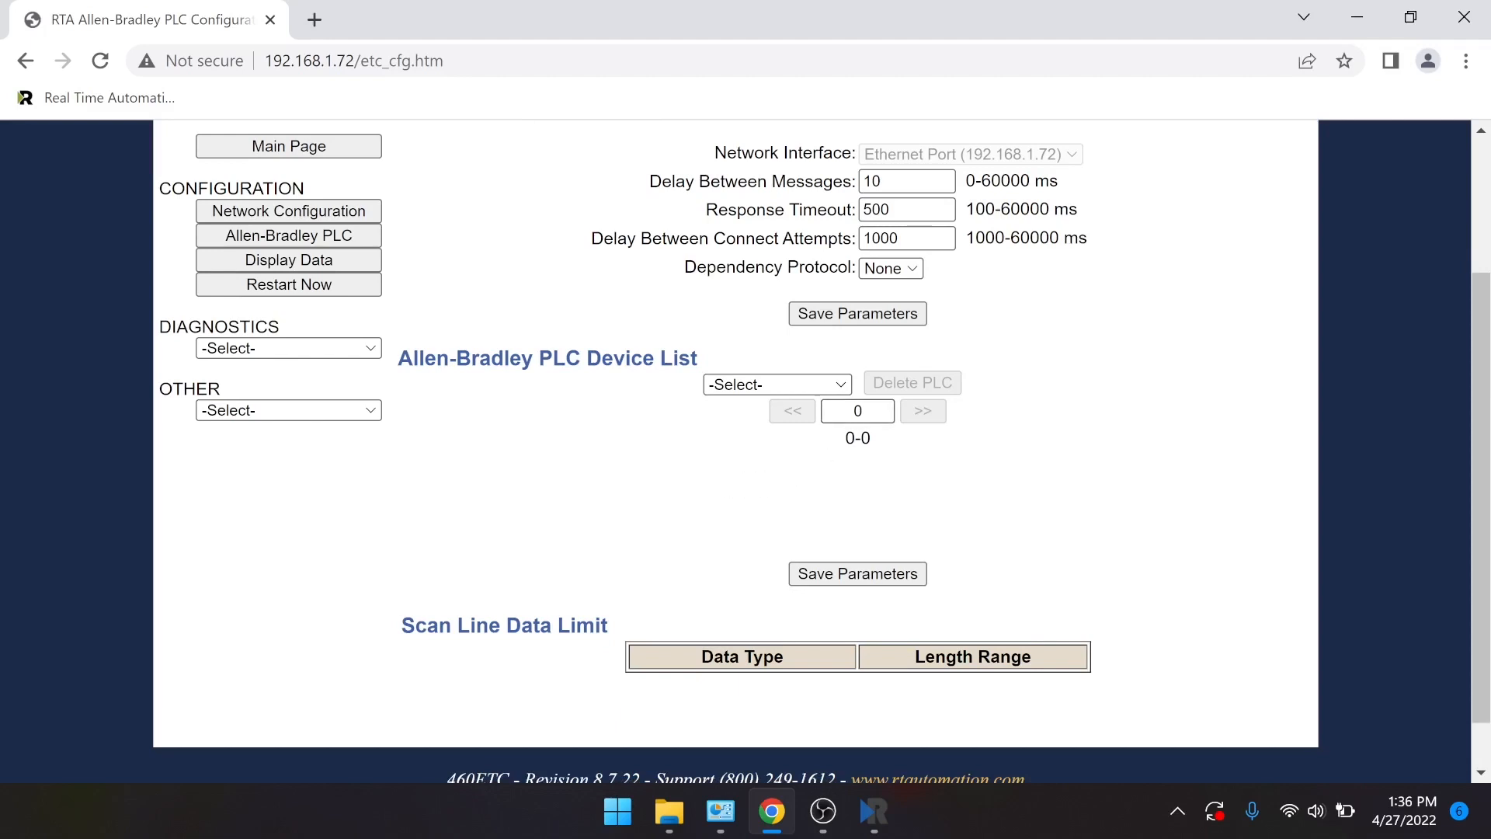
click(840, 382)
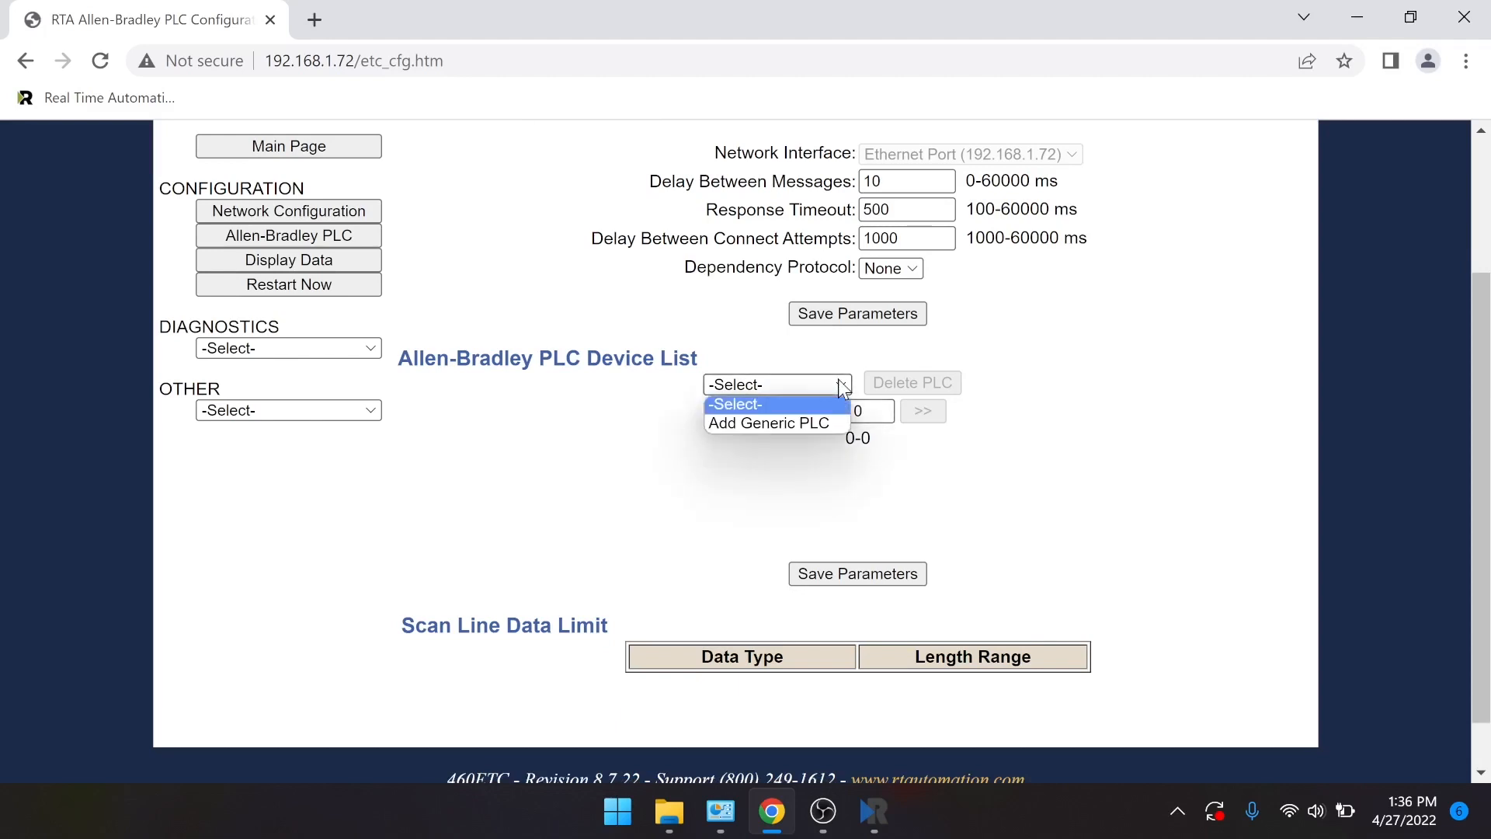
click(781, 422)
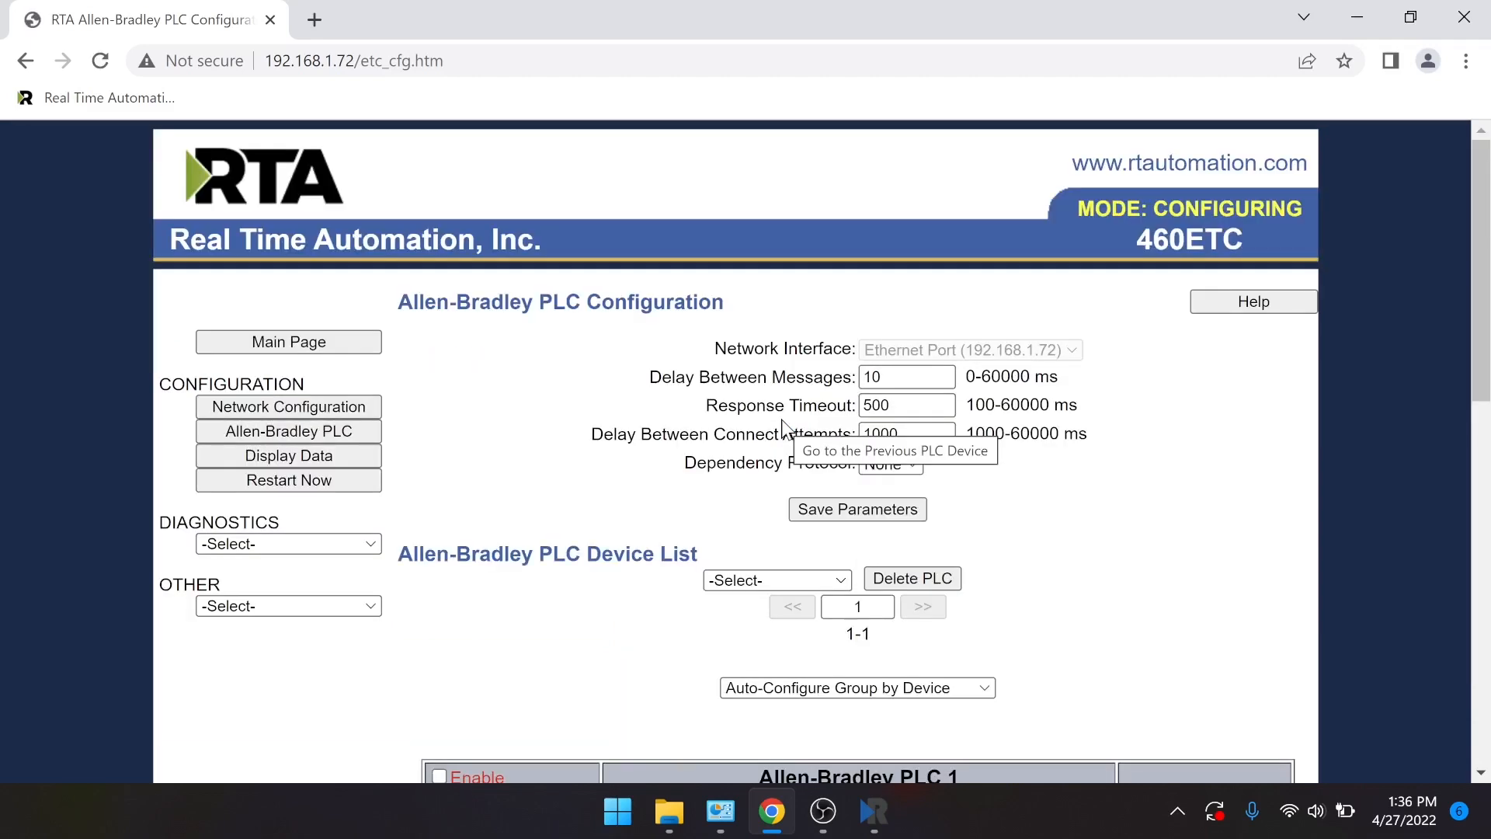
- Review the new PLC's settings and the device list's options for adding another PLC
scroll(783, 425, down, 3)
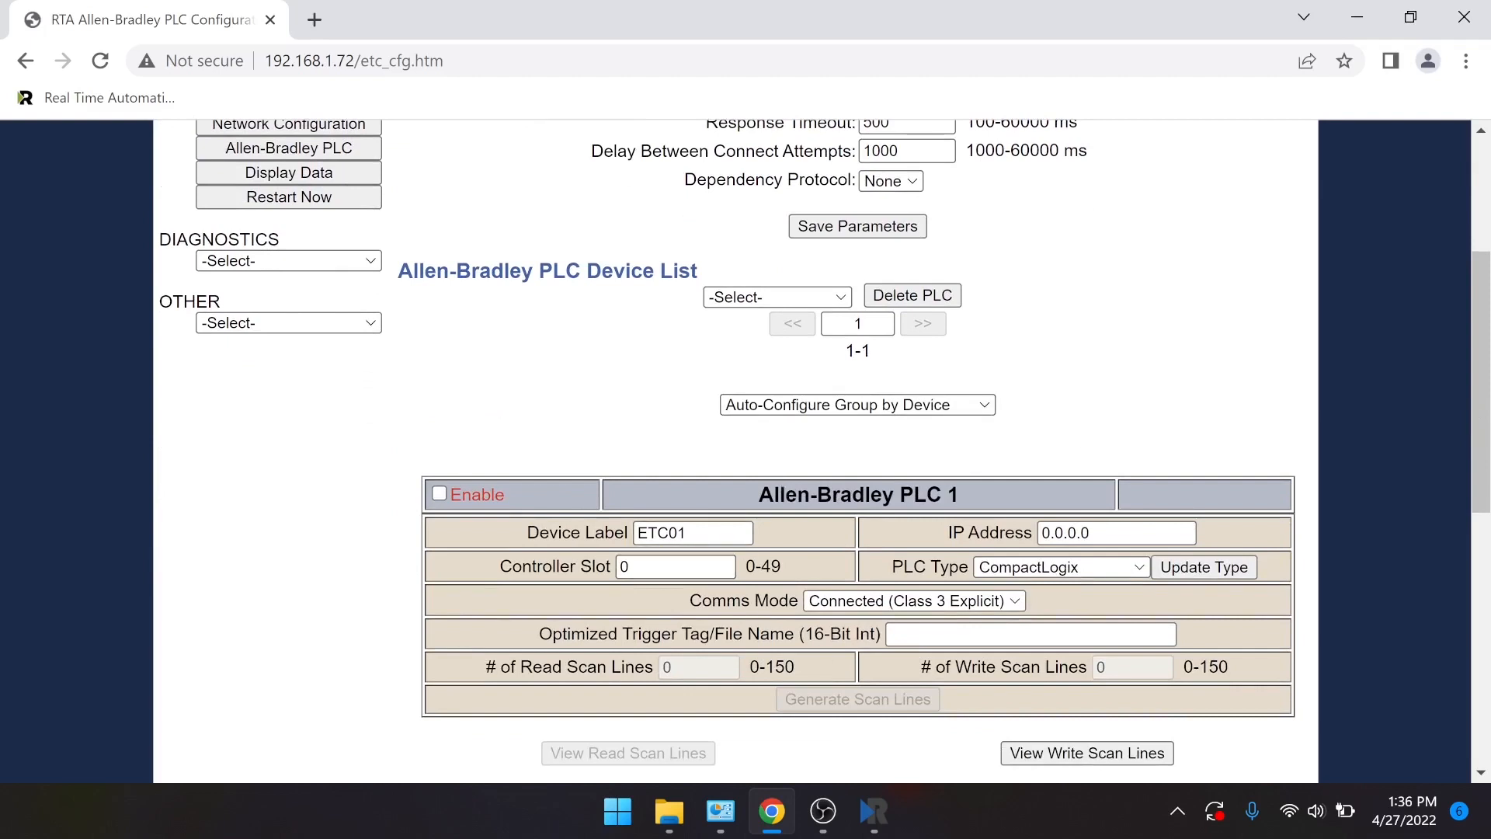
scroll(698, 375, up, 1)
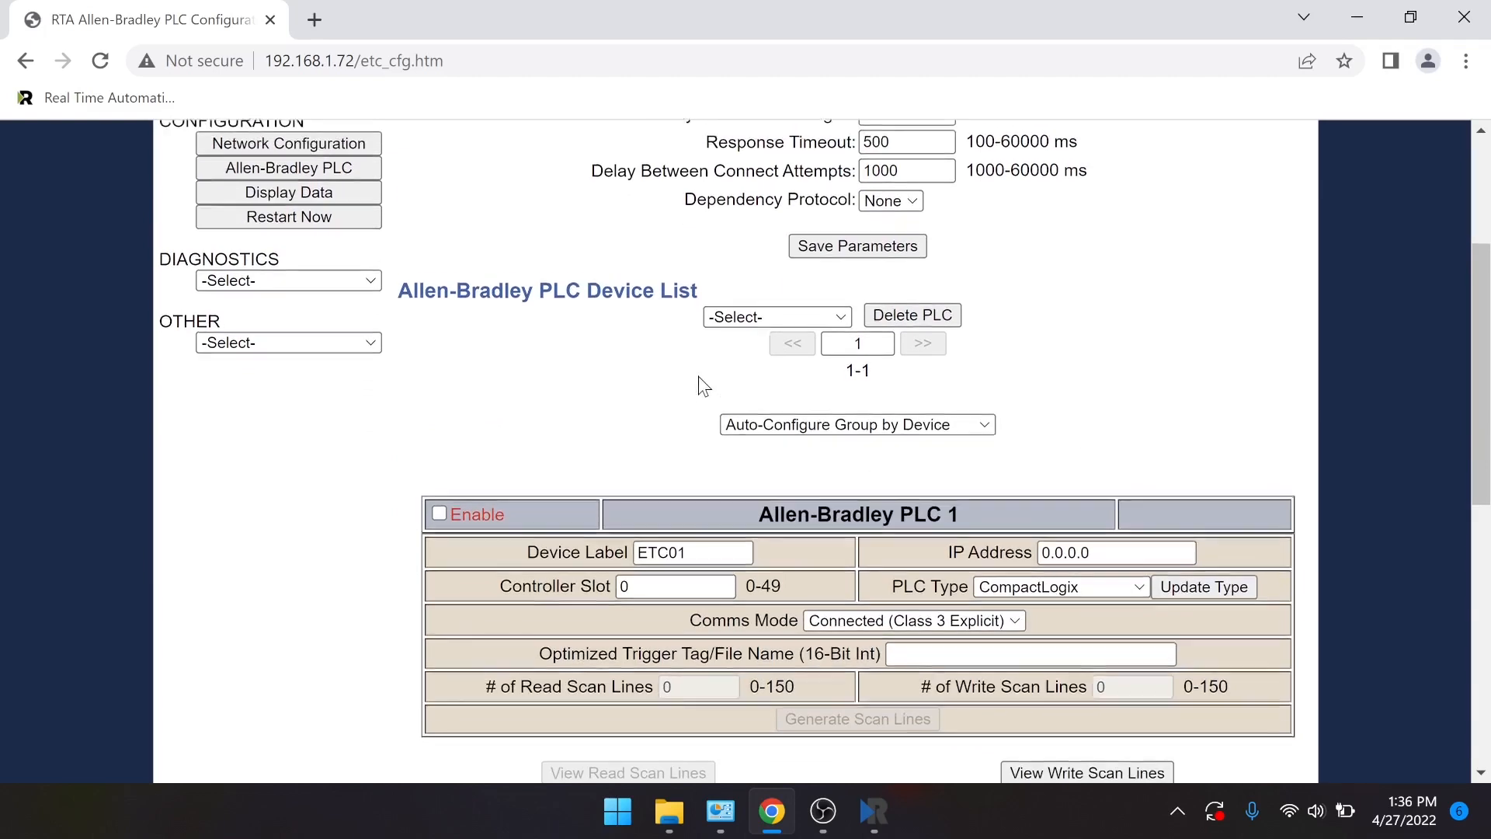
click(782, 325)
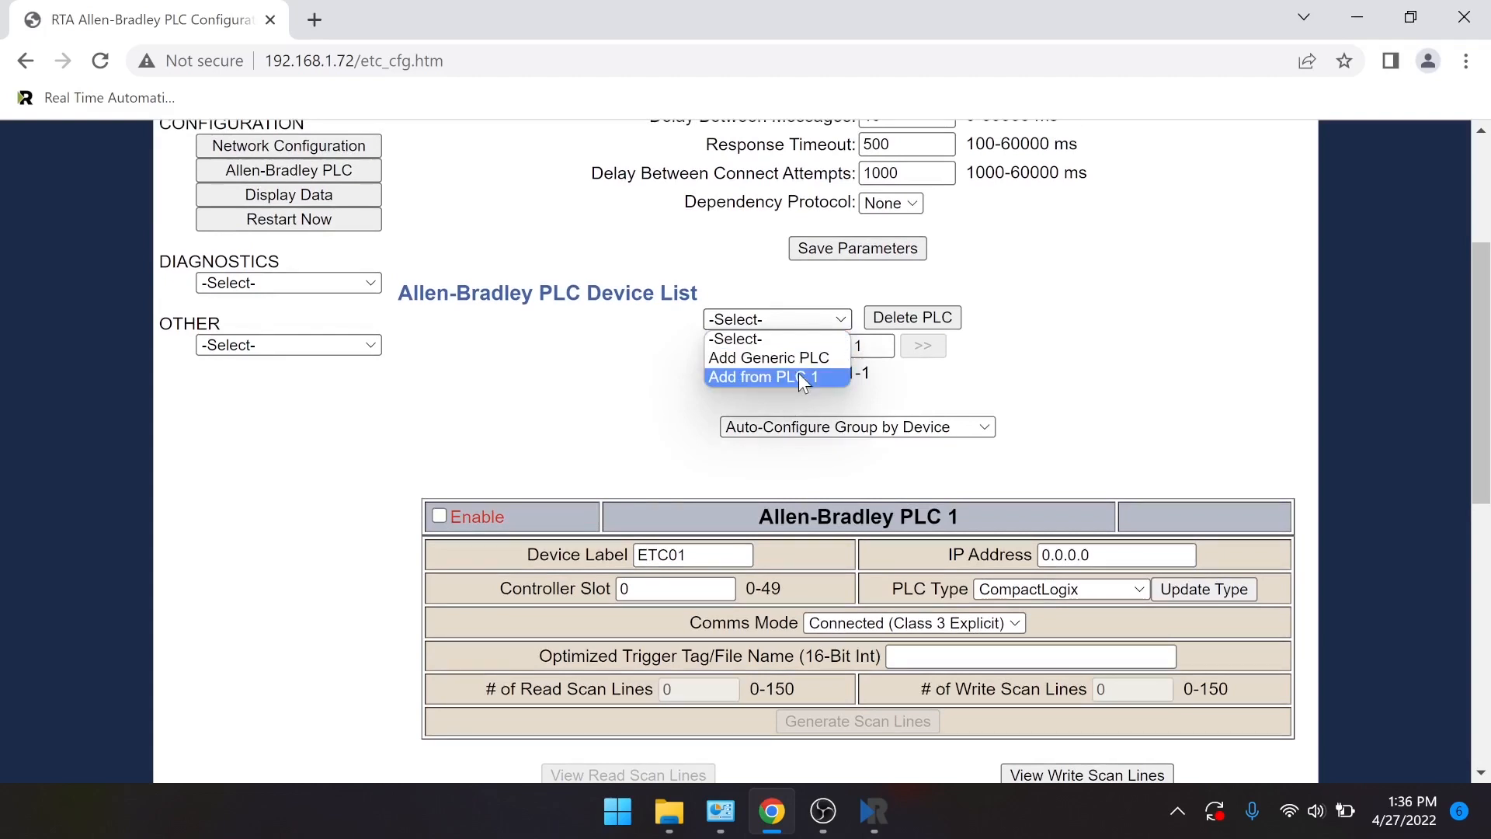
click(835, 321)
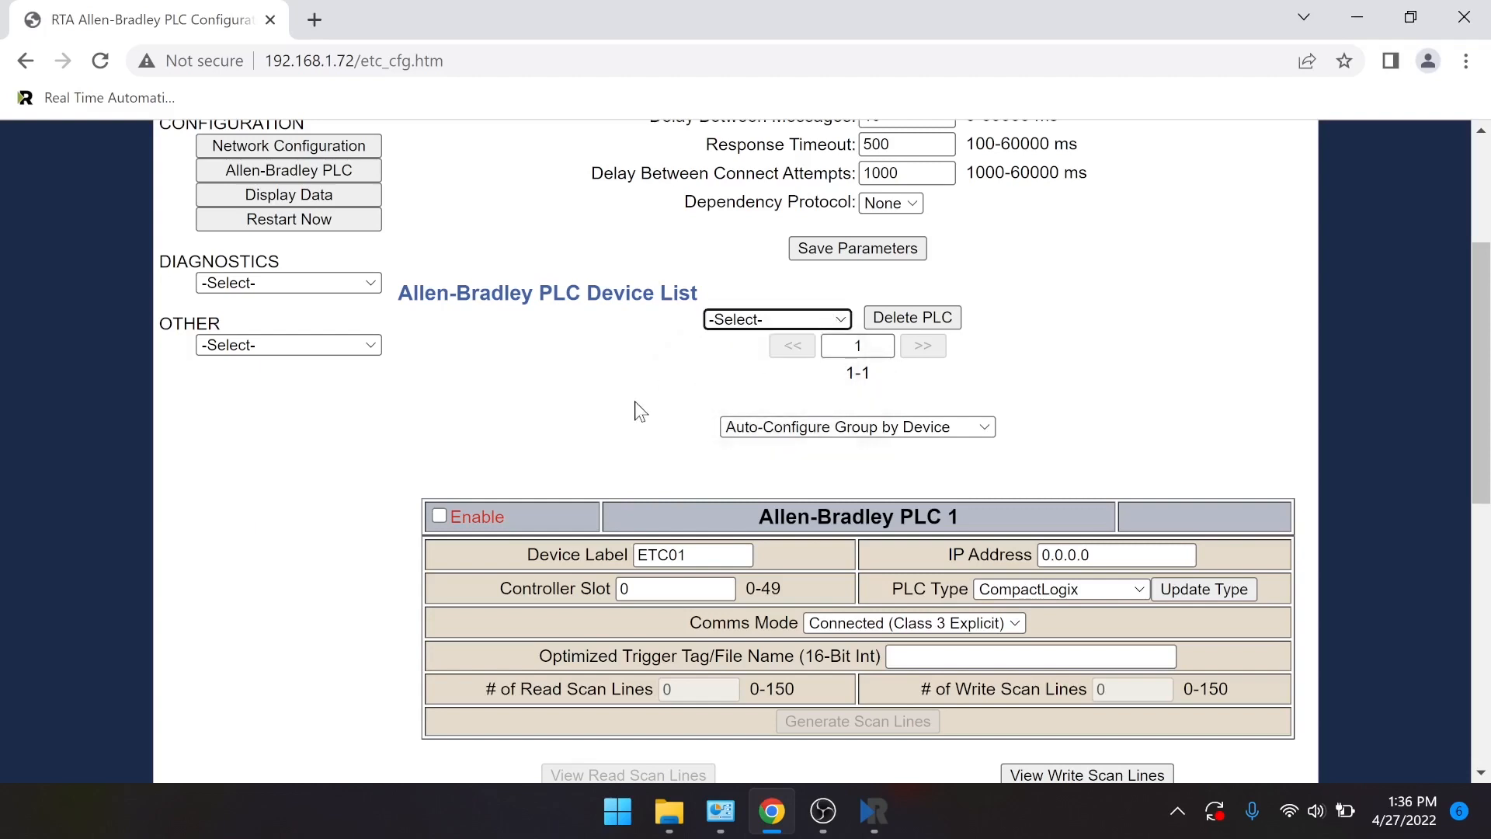
- Enable the Allen-Bradley PLC 1 device
scroll(635, 411, down, 2)
scroll(636, 403, down, 3)
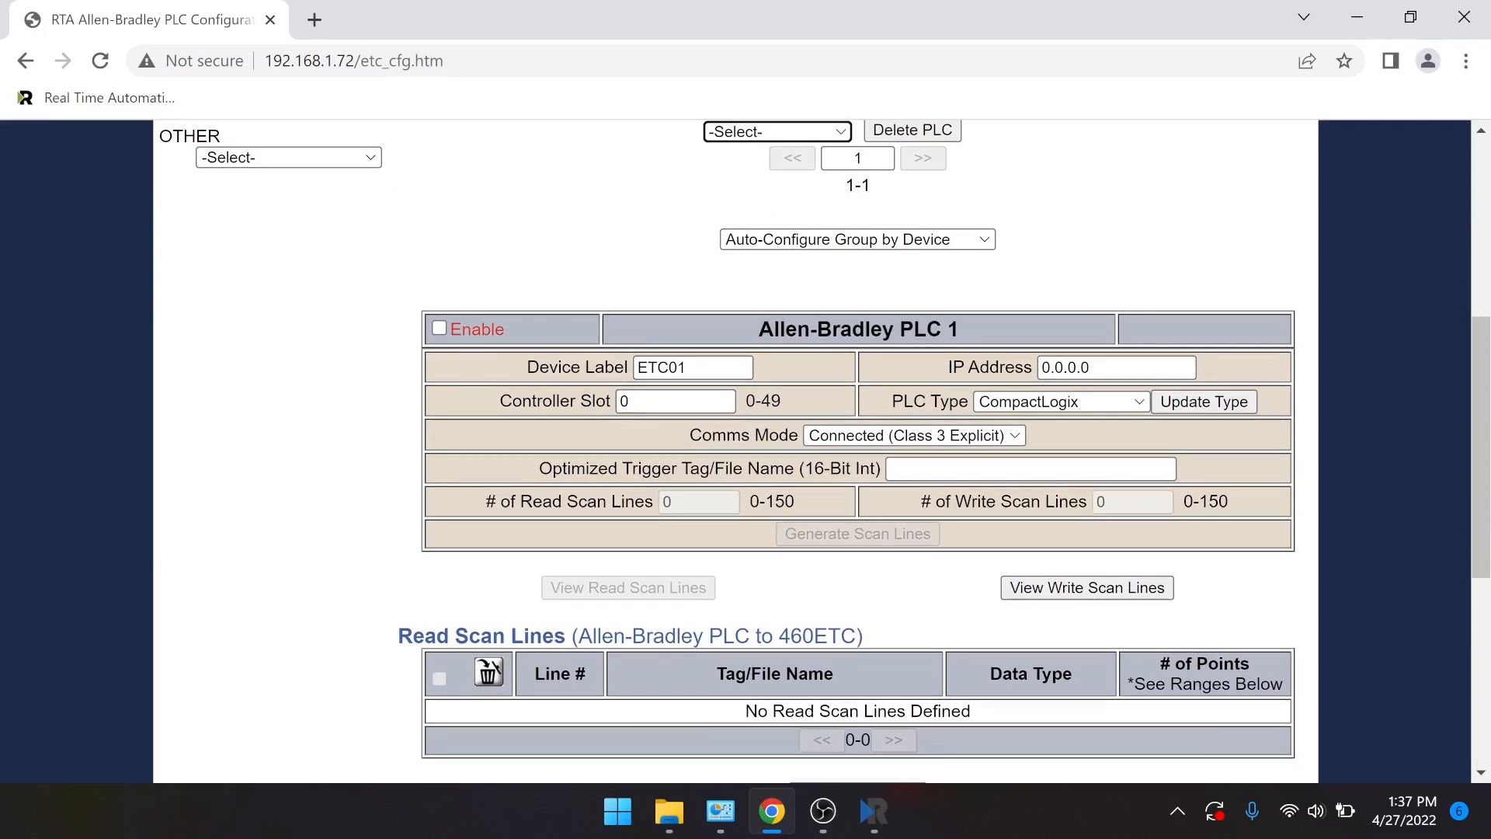
click(440, 329)
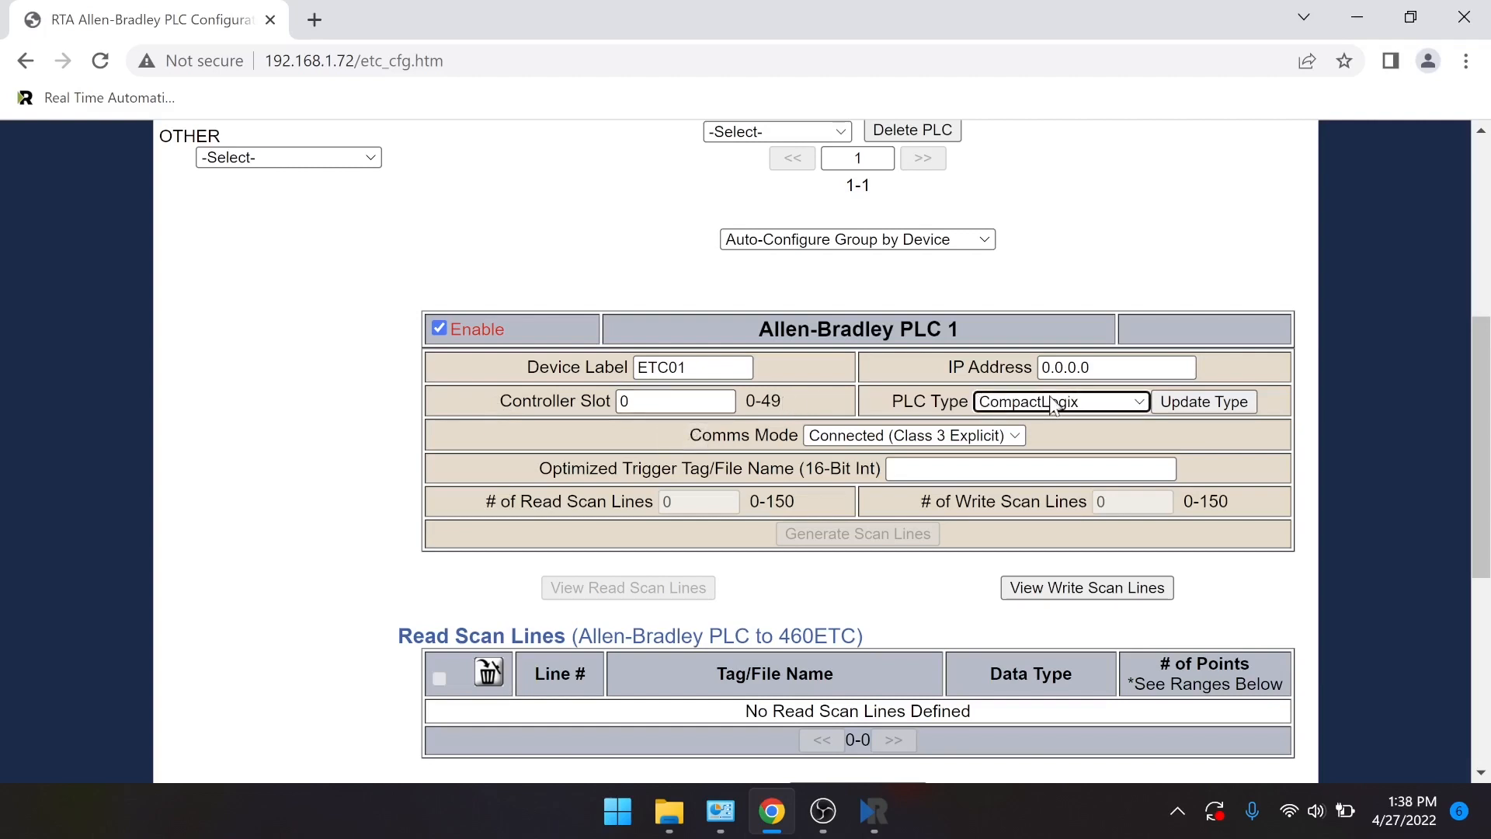
- Review the available PLC types and communication modes for Allen-Bradley PLC 1
click(1076, 401)
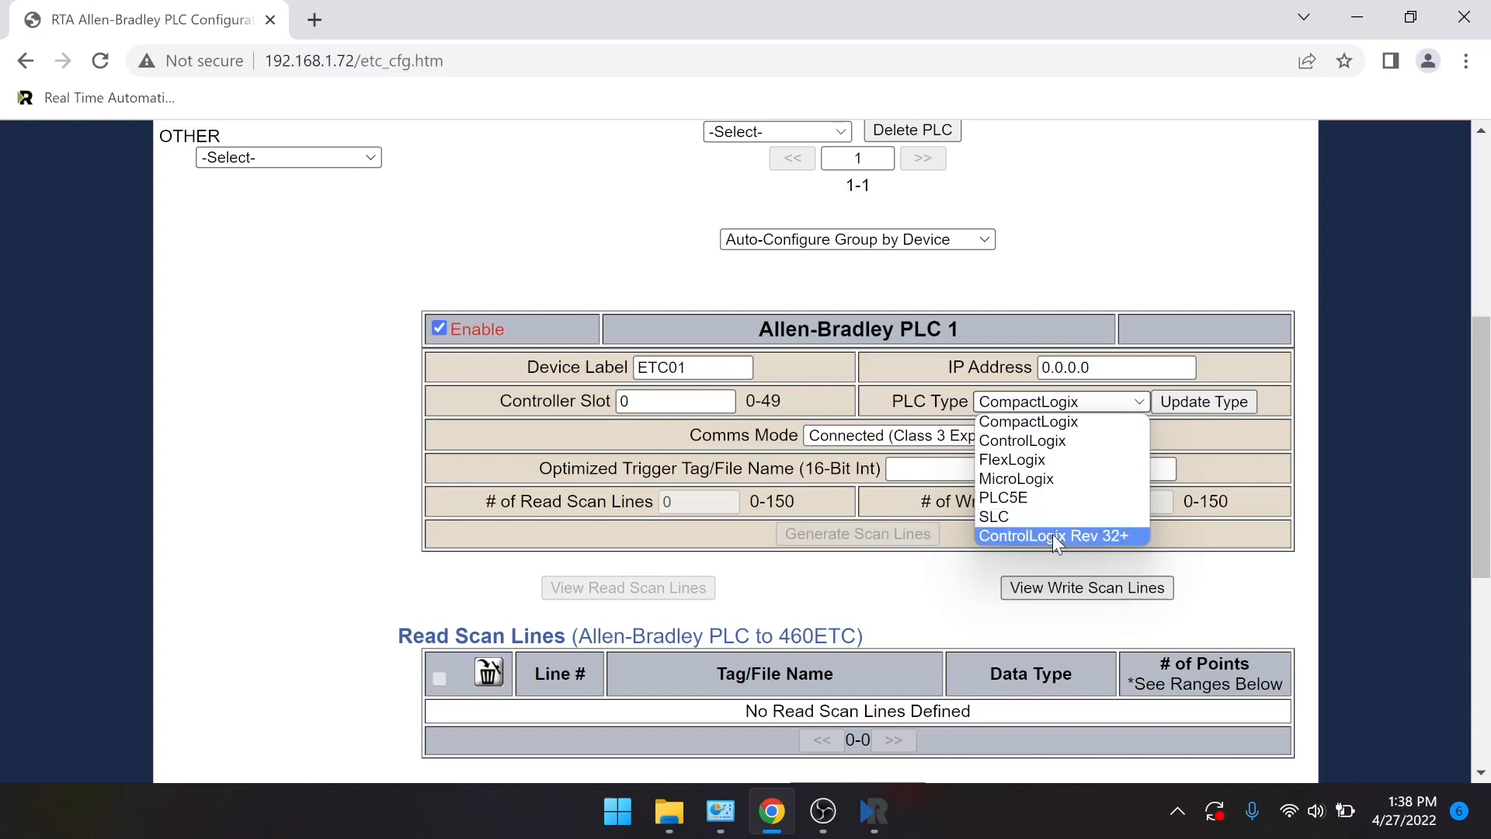
click(1120, 400)
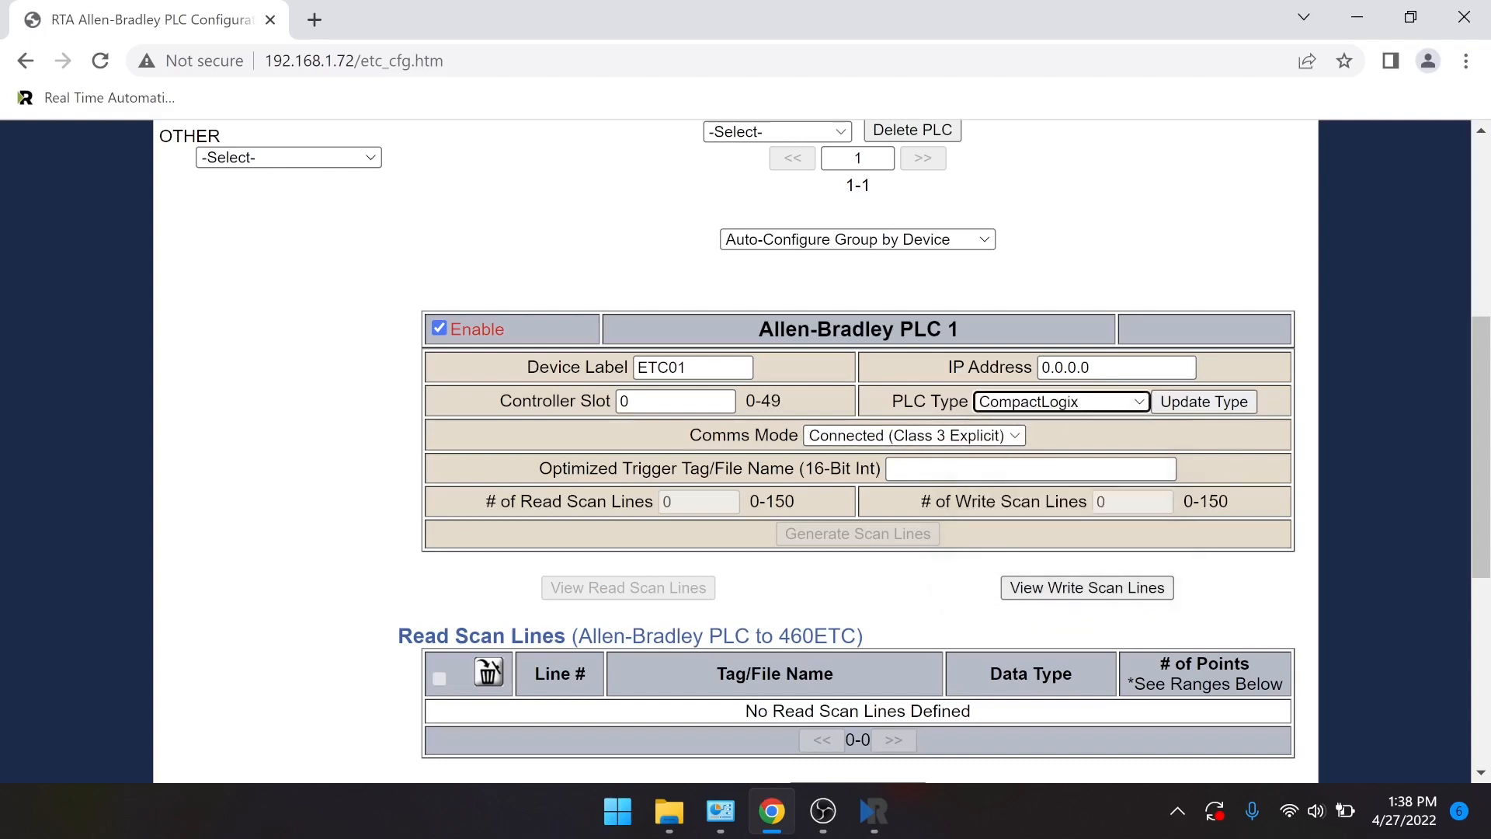
click(857, 437)
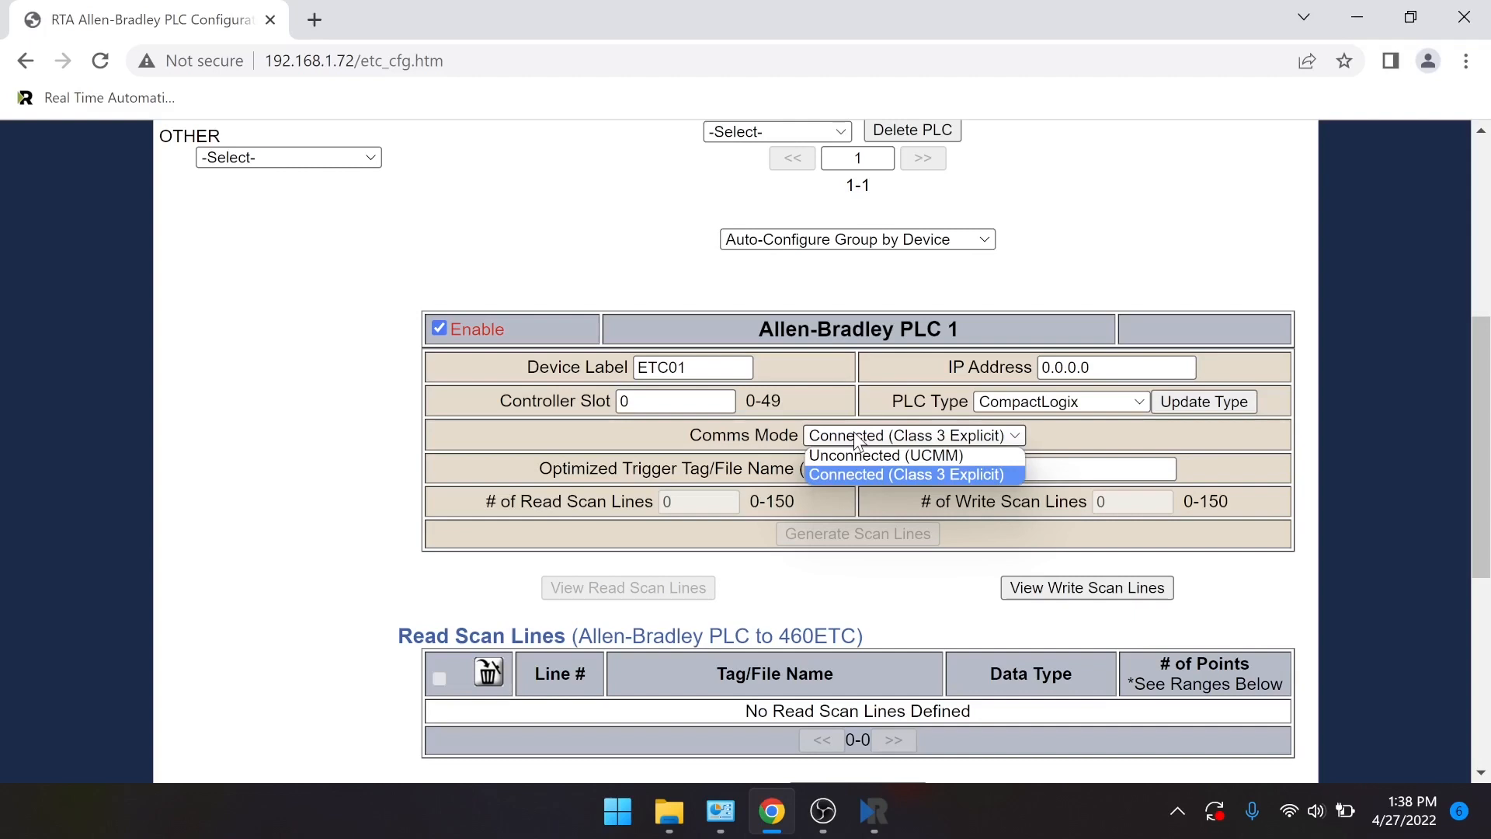
click(857, 439)
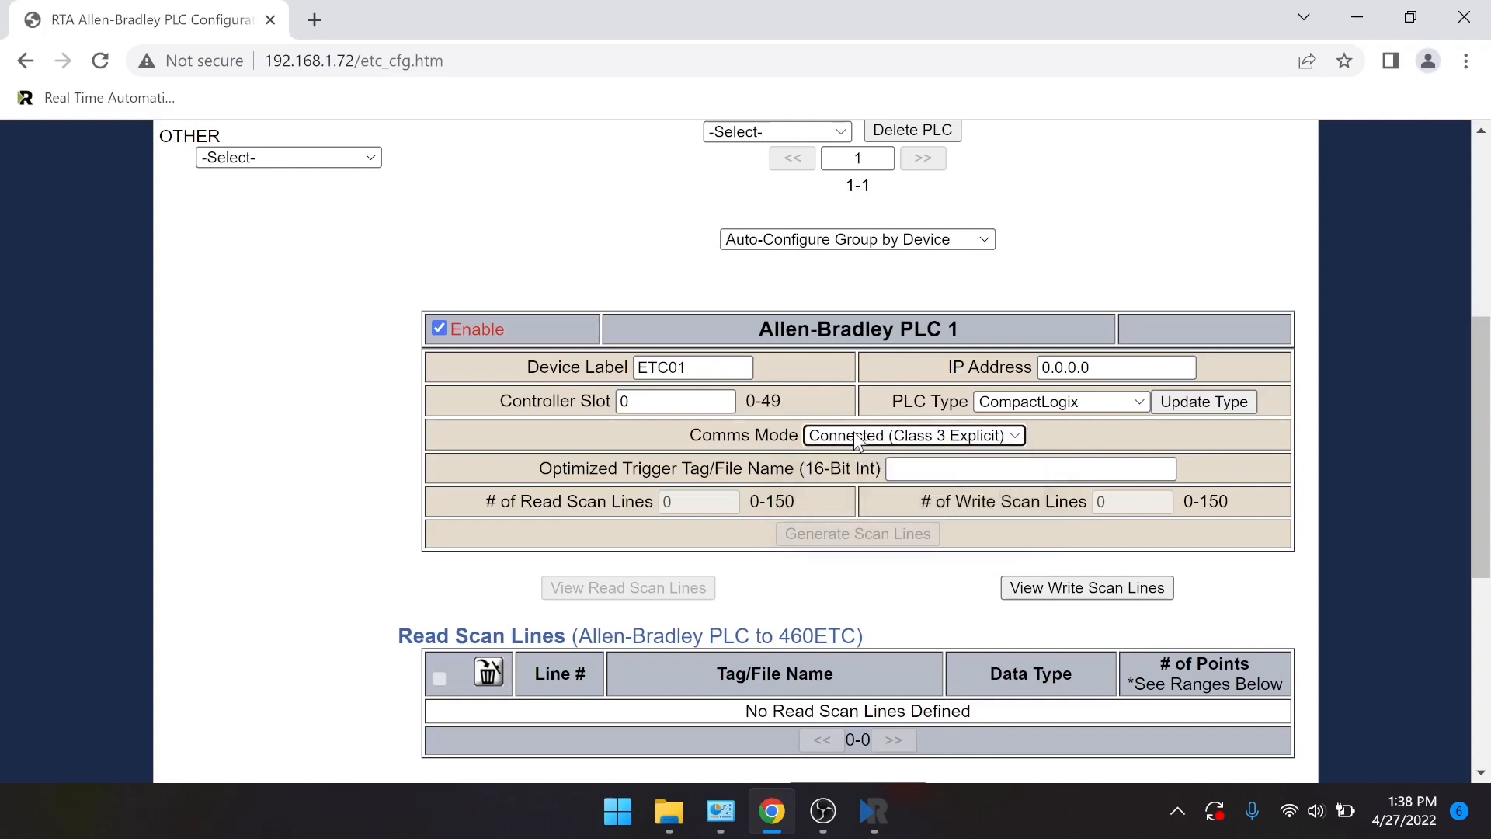
- Switch the PLC's data point setup to Manual Configure, choosing to modify the current data points
scroll(762, 487, down, 1)
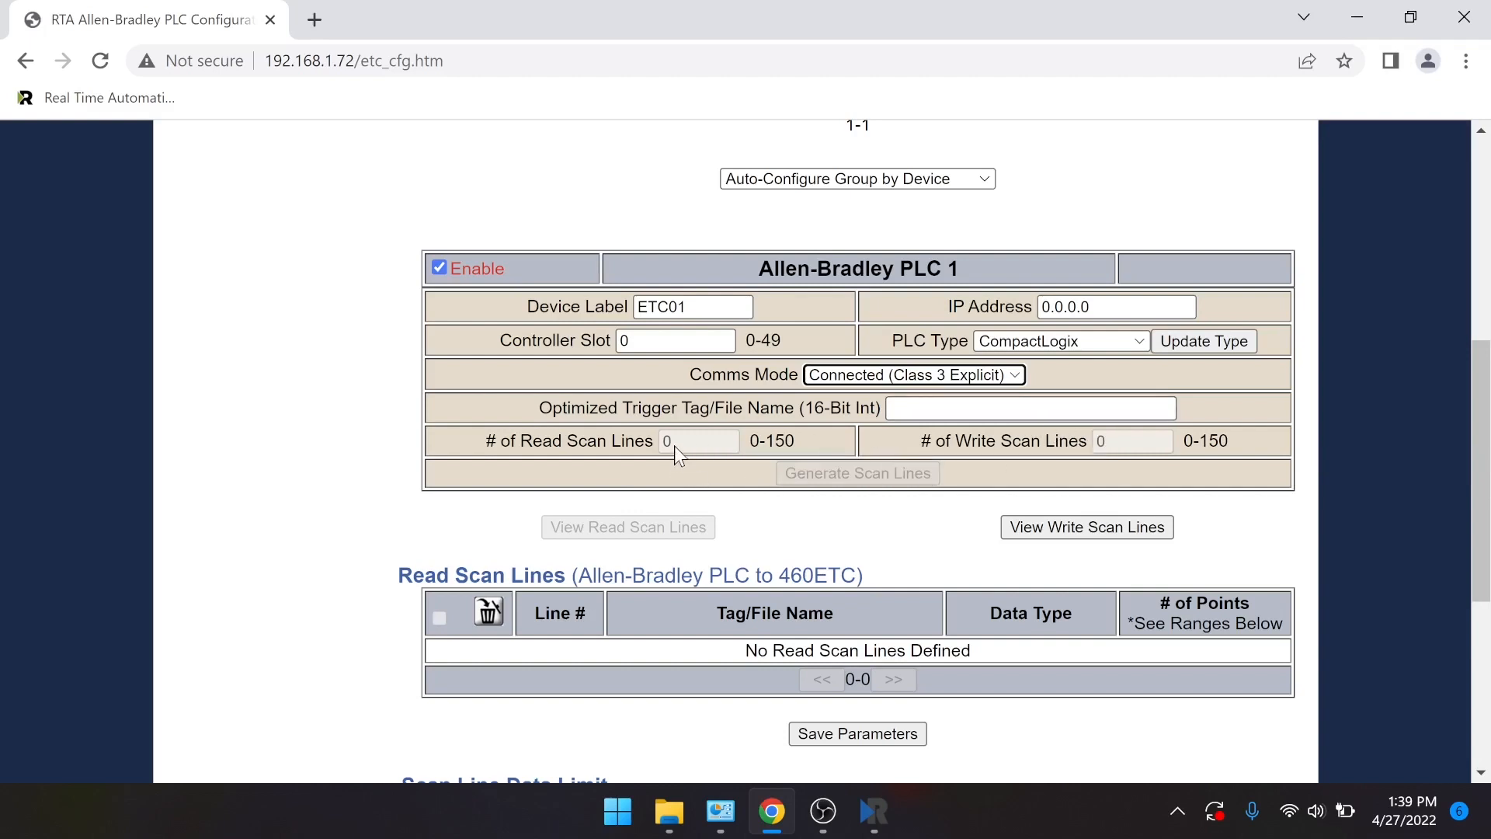
scroll(1125, 452, up, 1)
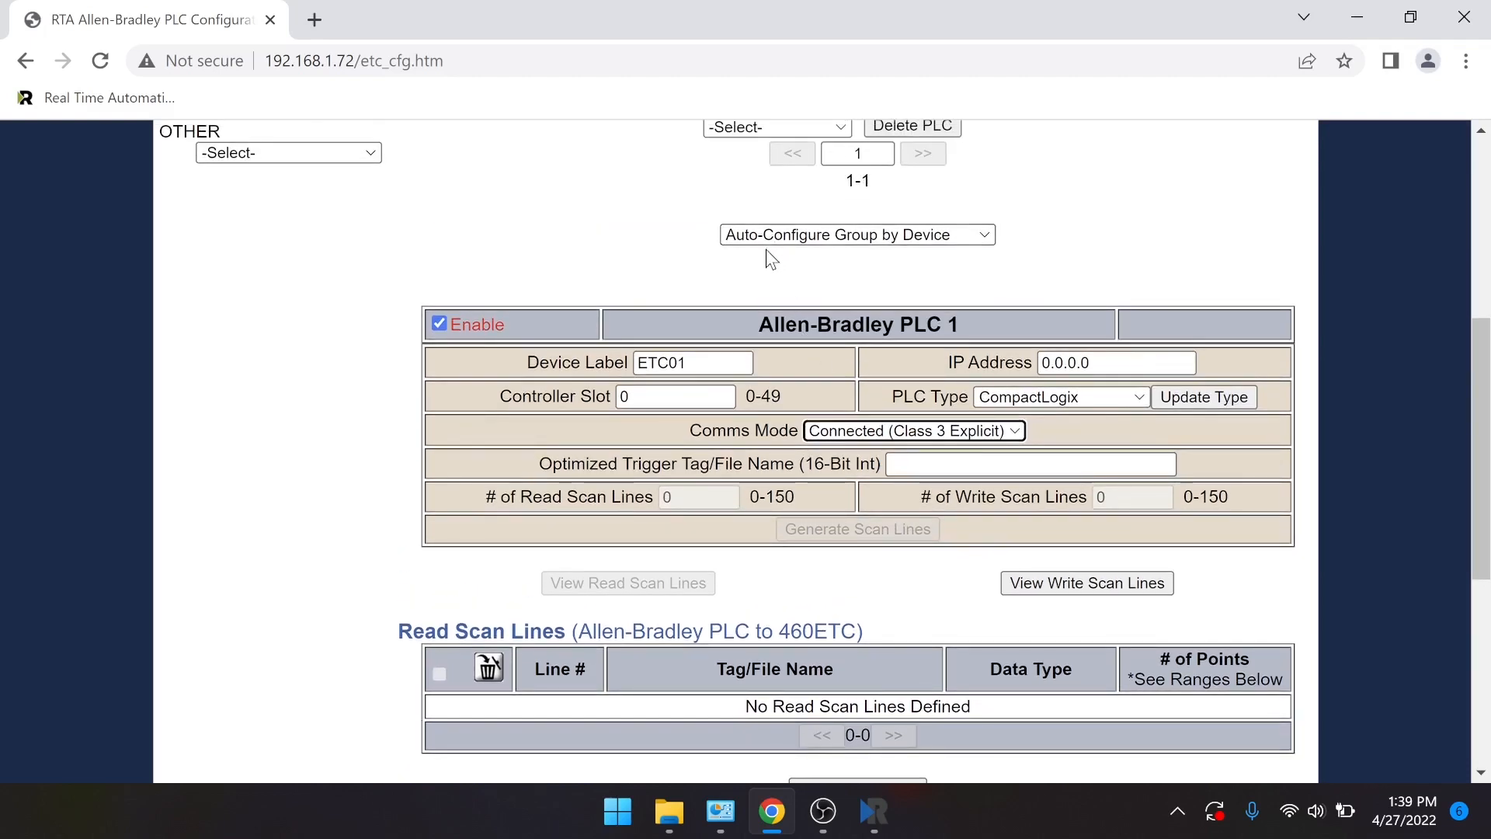
scroll(762, 264, up, 1)
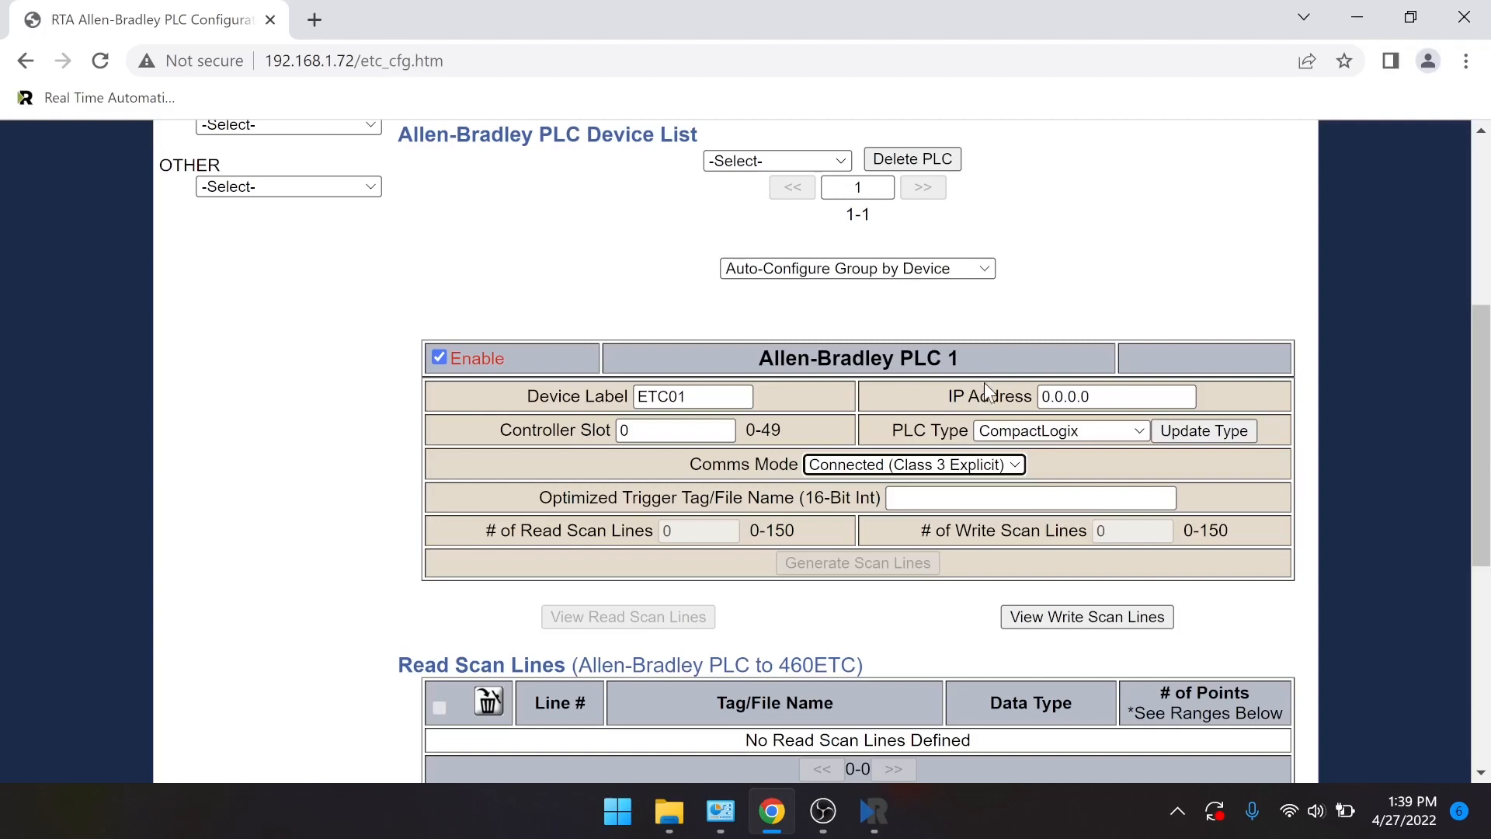
scroll(984, 381, down, 1)
scroll(985, 388, up, 2)
scroll(990, 391, down, 1)
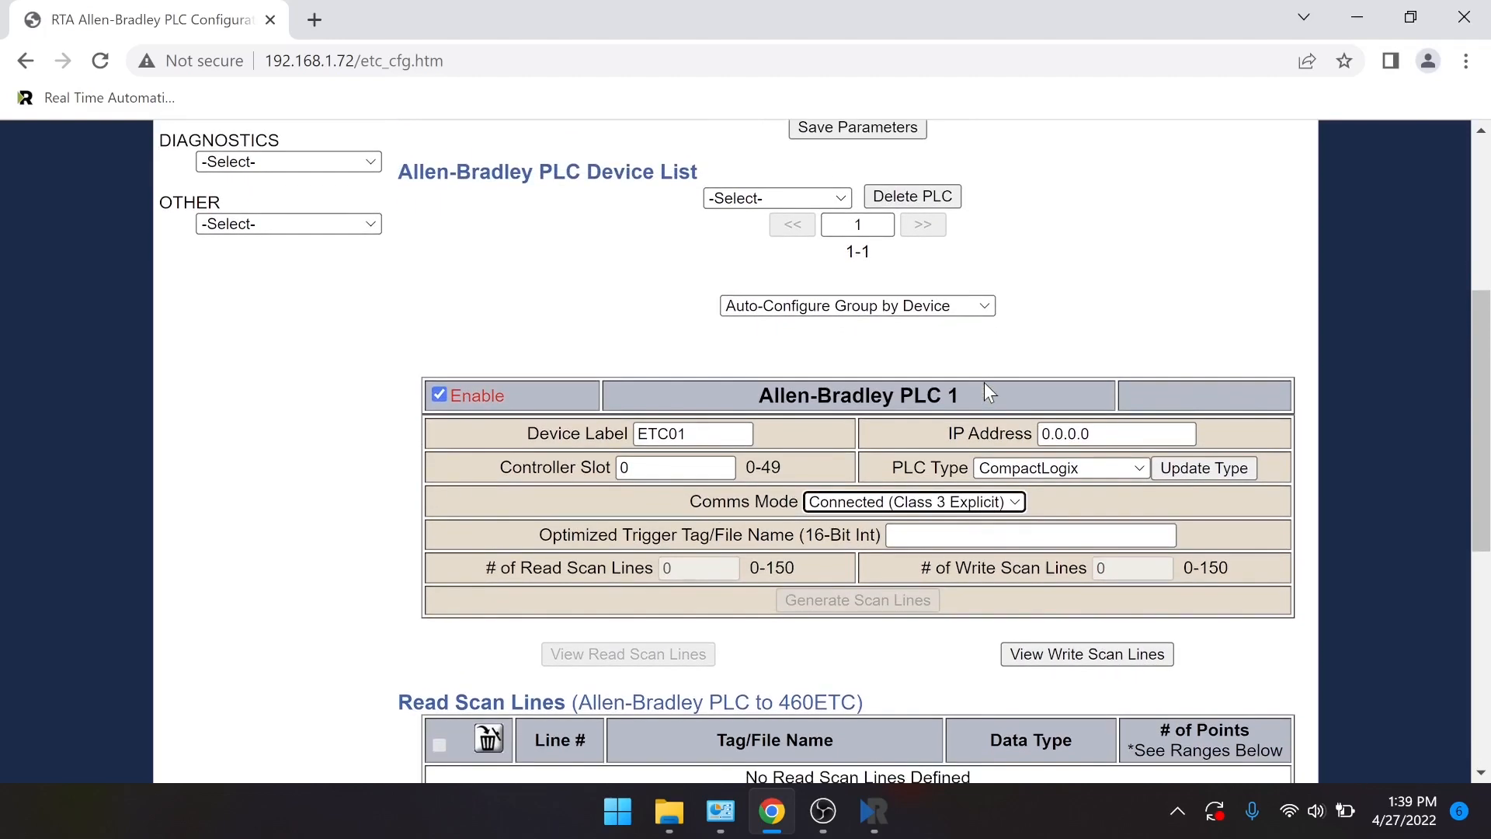
scroll(988, 390, down, 1)
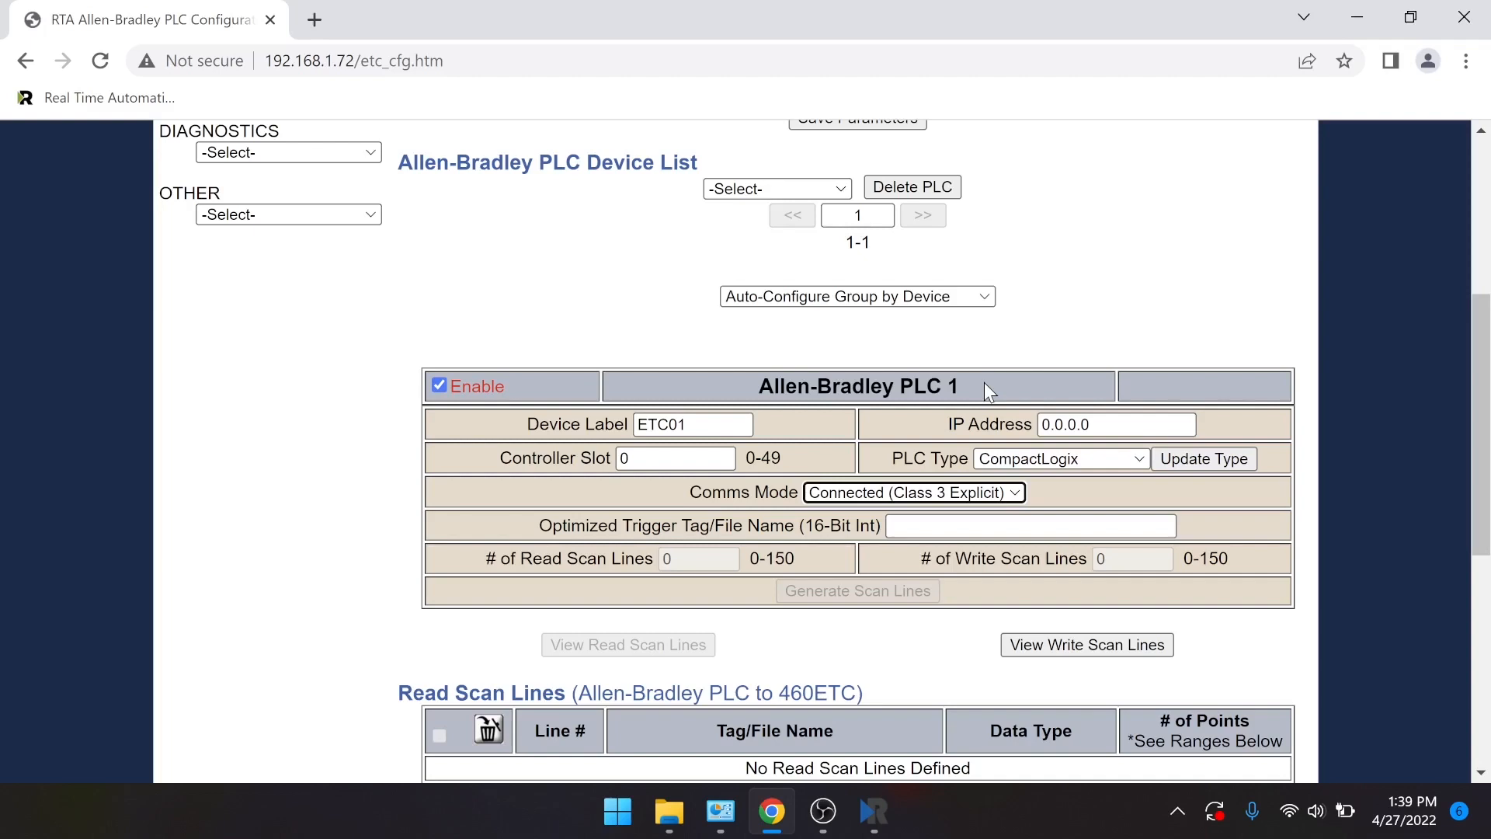
click(952, 294)
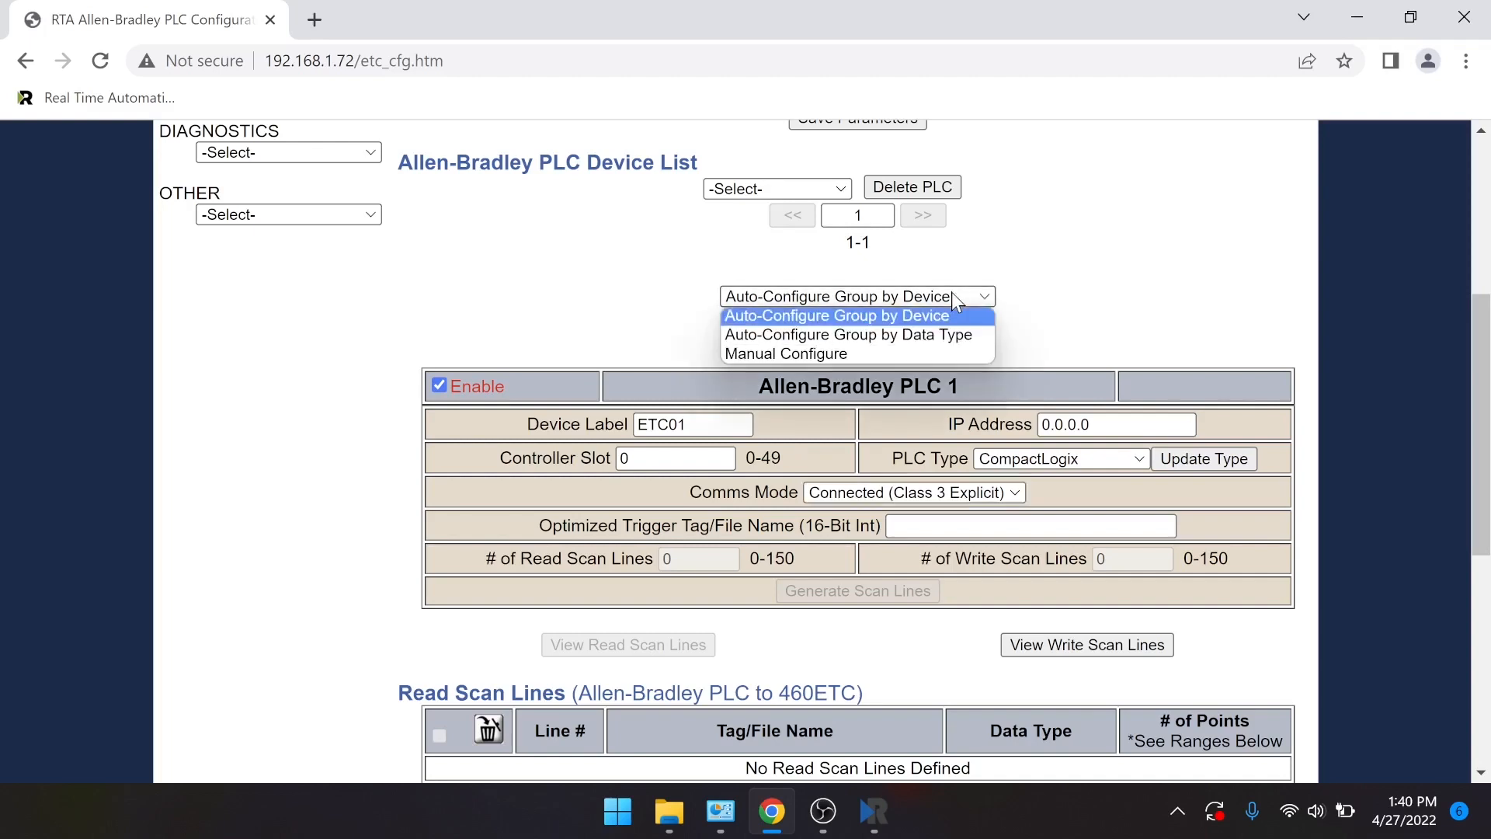
click(814, 354)
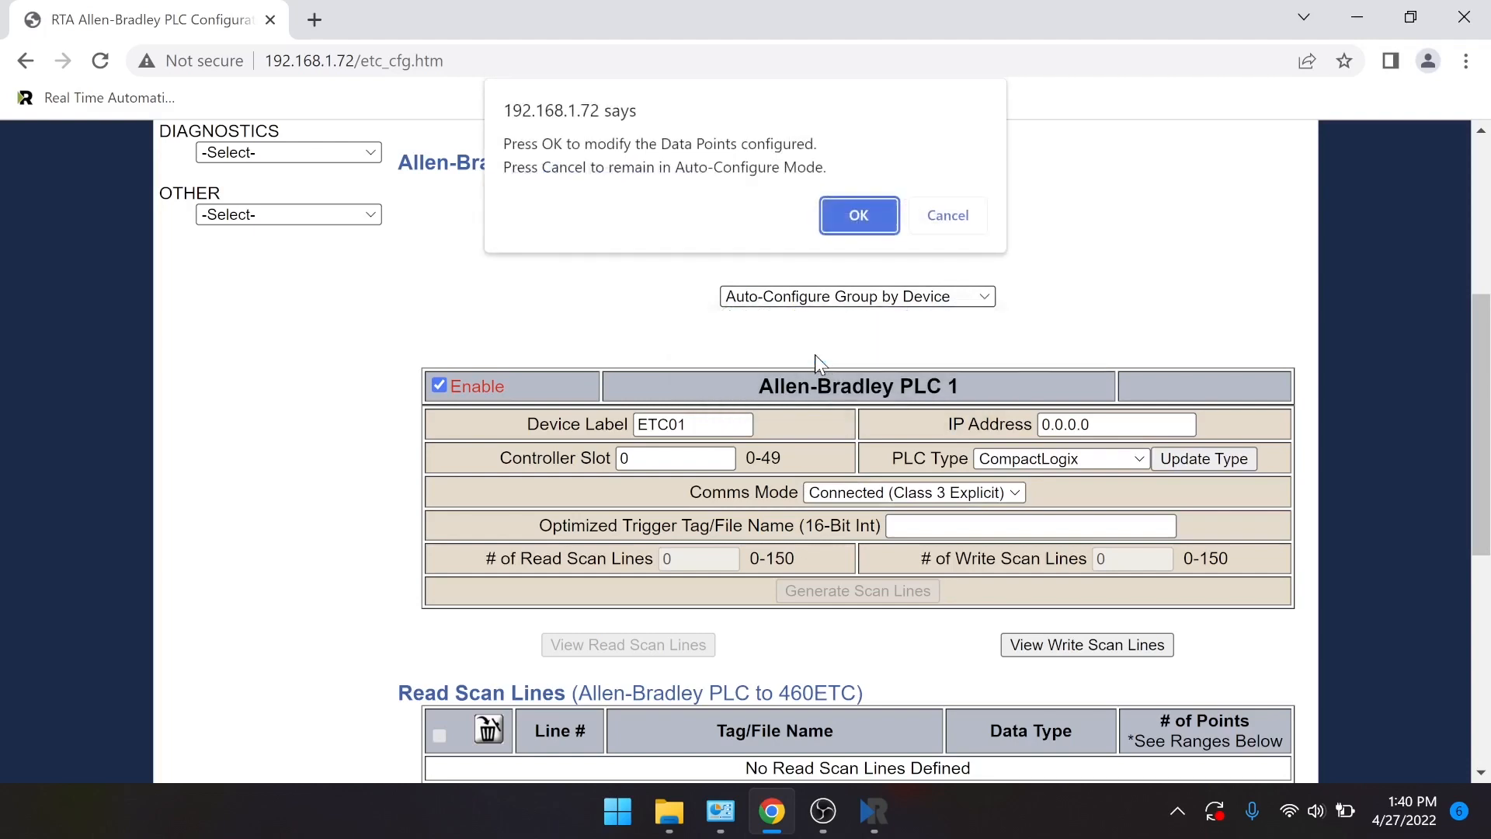
click(877, 207)
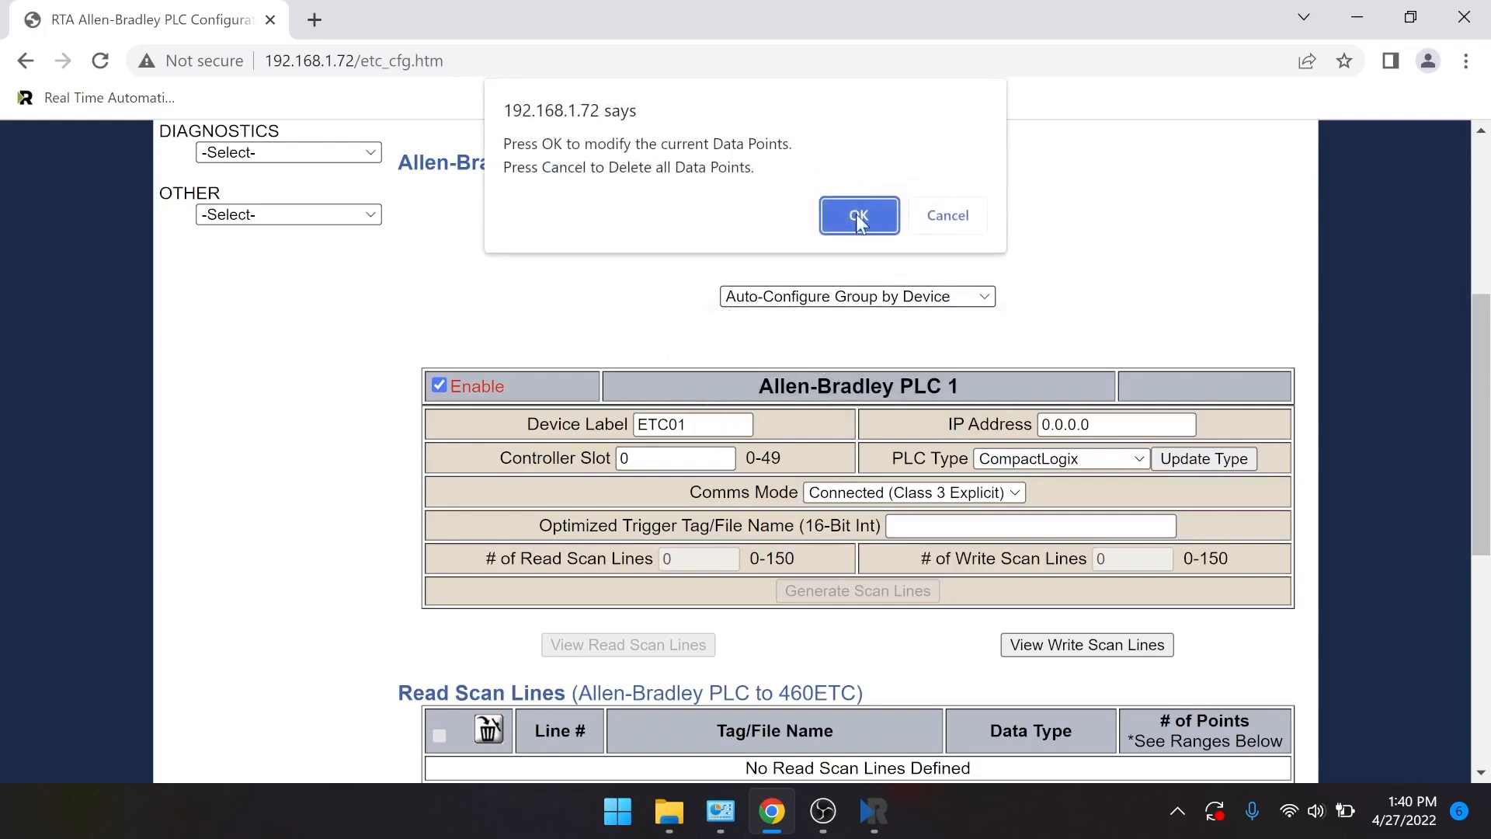
click(857, 220)
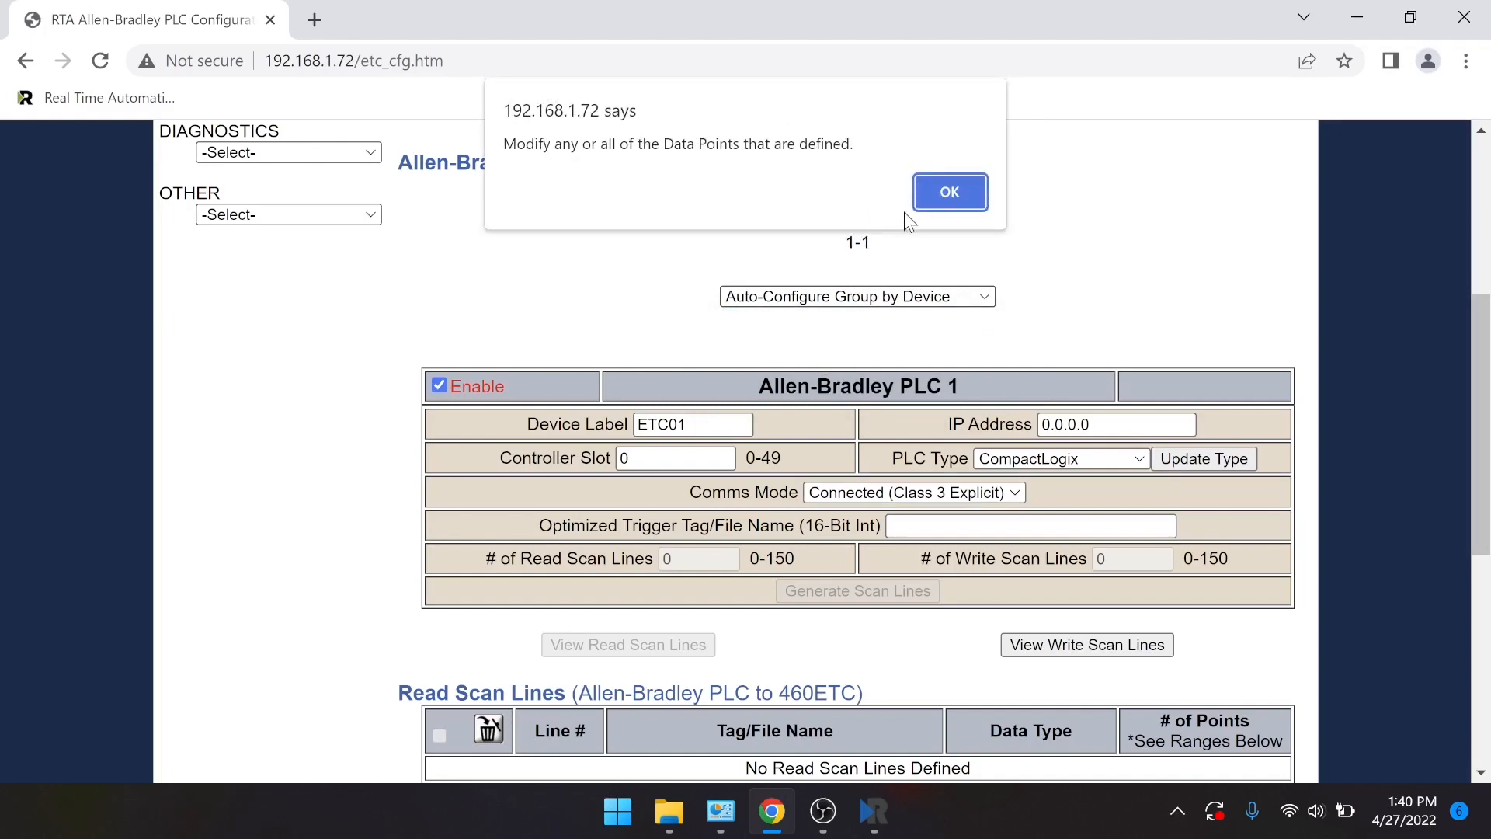
click(951, 193)
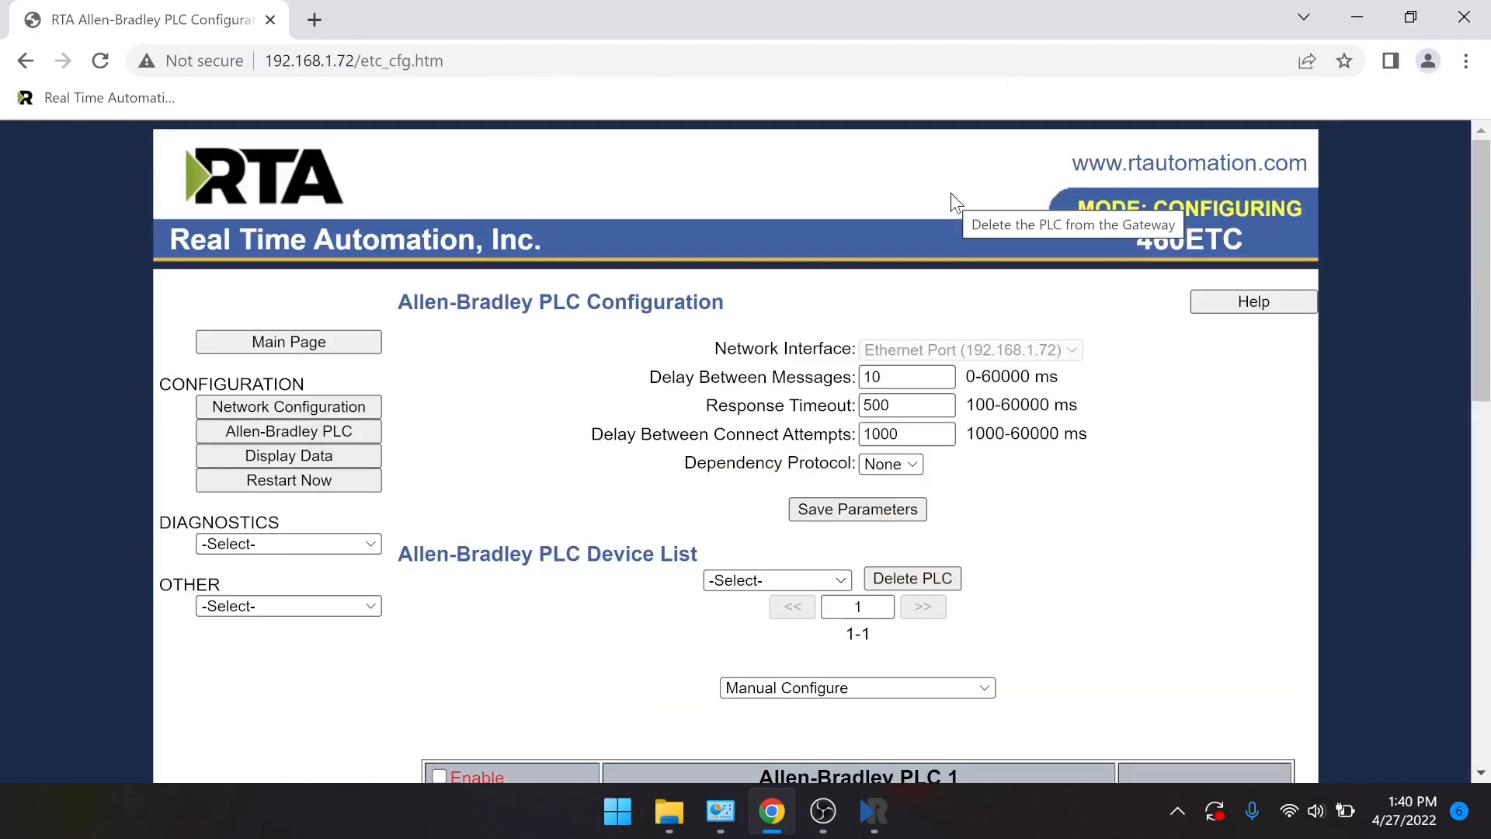
- Set PLC 1 to 1 read scan line and 1 write scan line and generate the scan lines
scroll(951, 192, down, 4)
scroll(952, 196, down, 4)
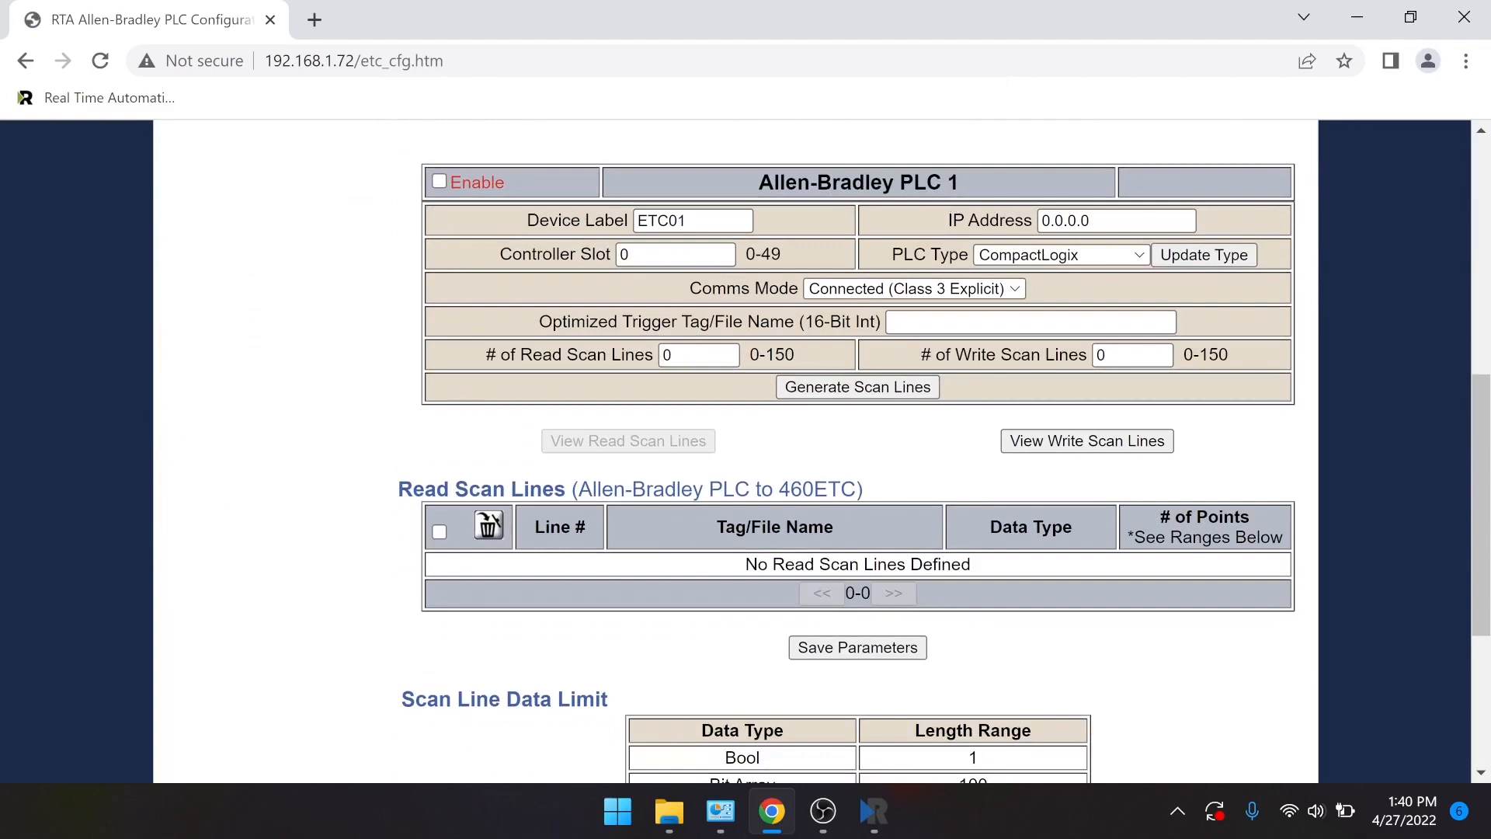
scroll(852, 503, down, 1)
click(715, 346)
key(BackSpace)
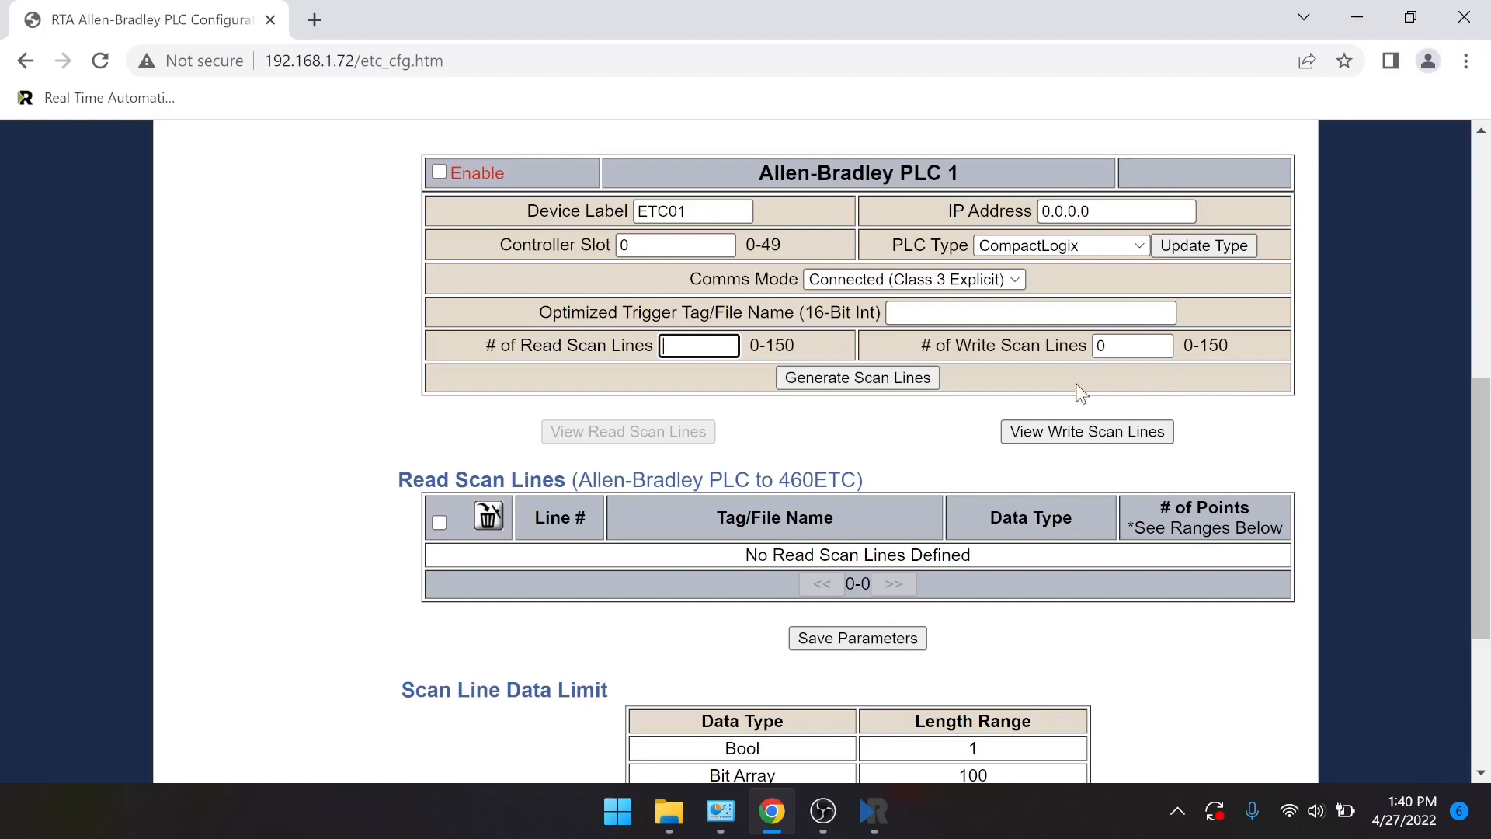
text(1)
key(Tab)
key(BackSpace)
text(1)
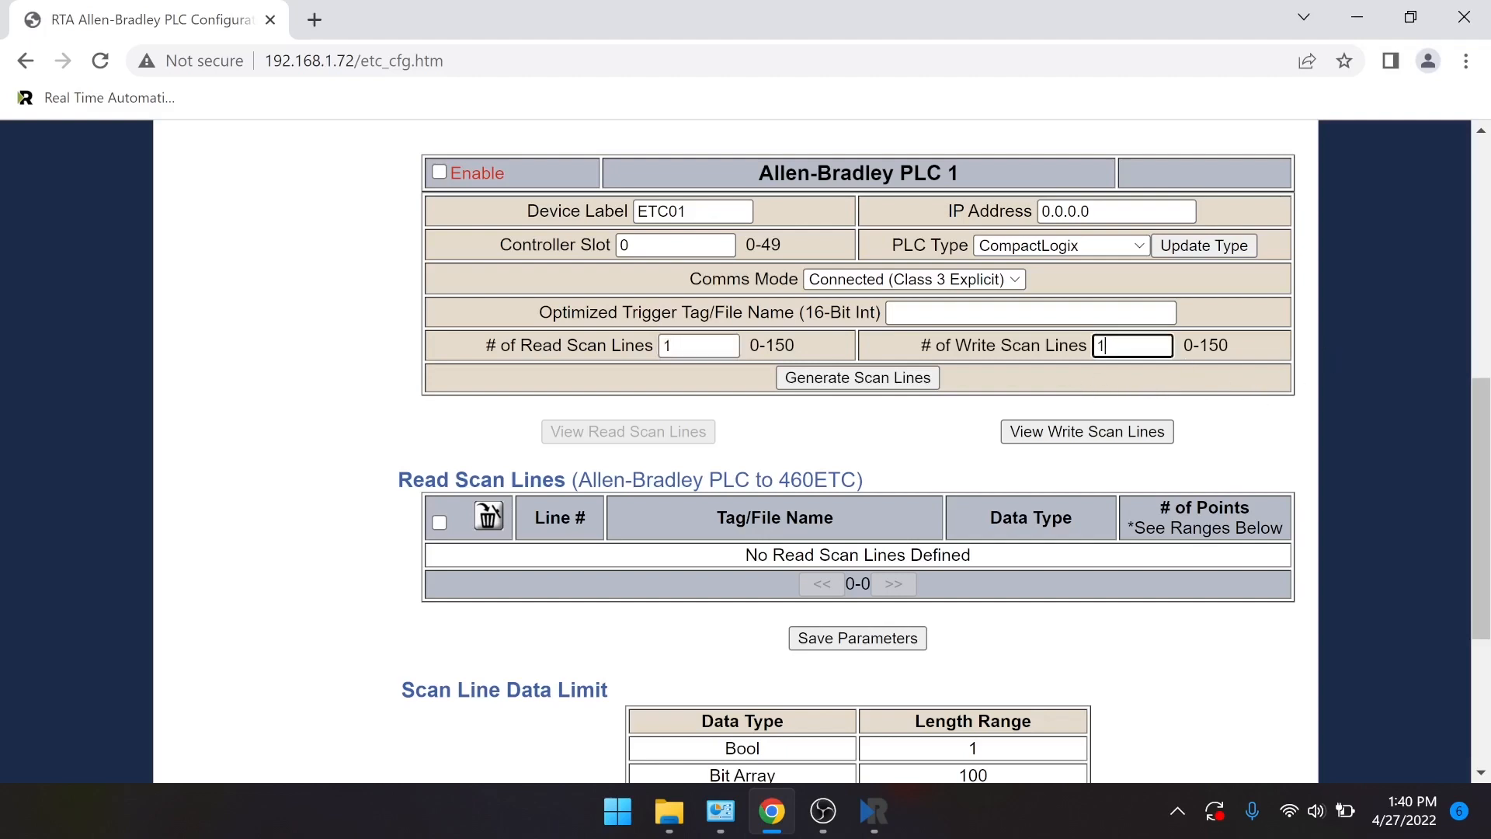
click(897, 381)
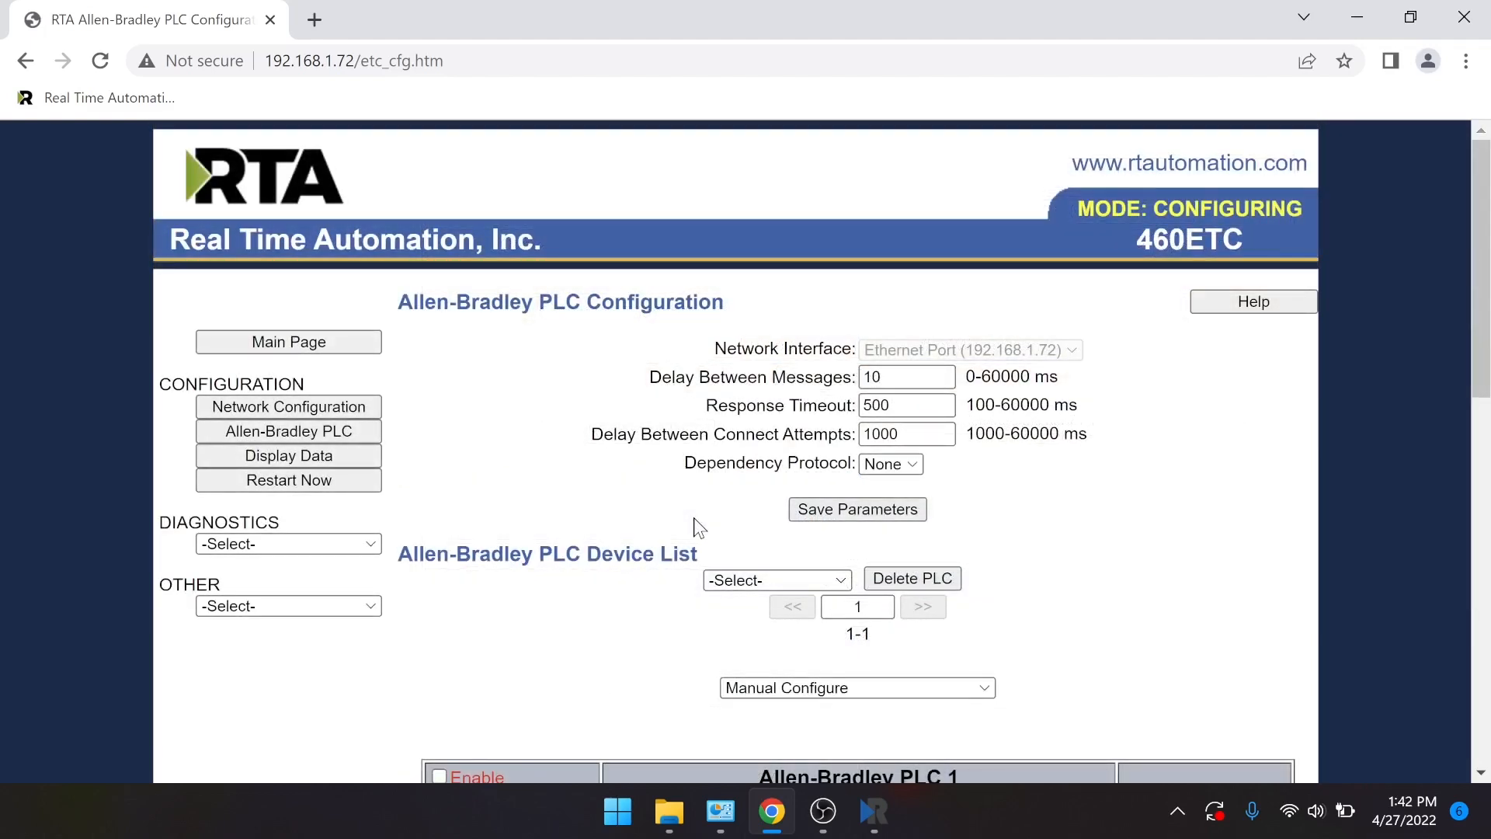
- Look over PLC 1's read scan line table and switch the display to its write scan lines
scroll(693, 517, down, 7)
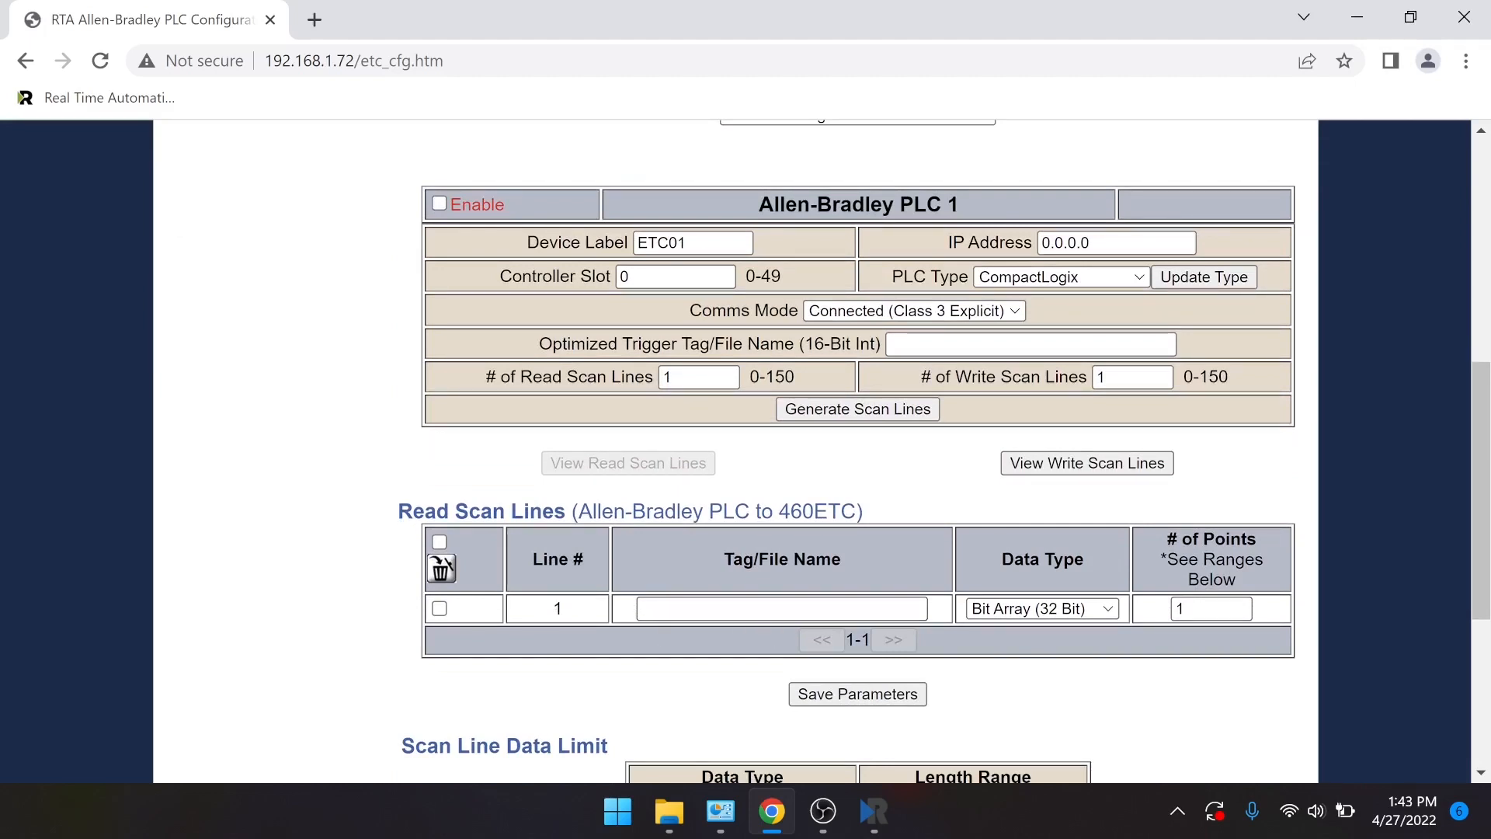
drag(398, 511, 566, 512)
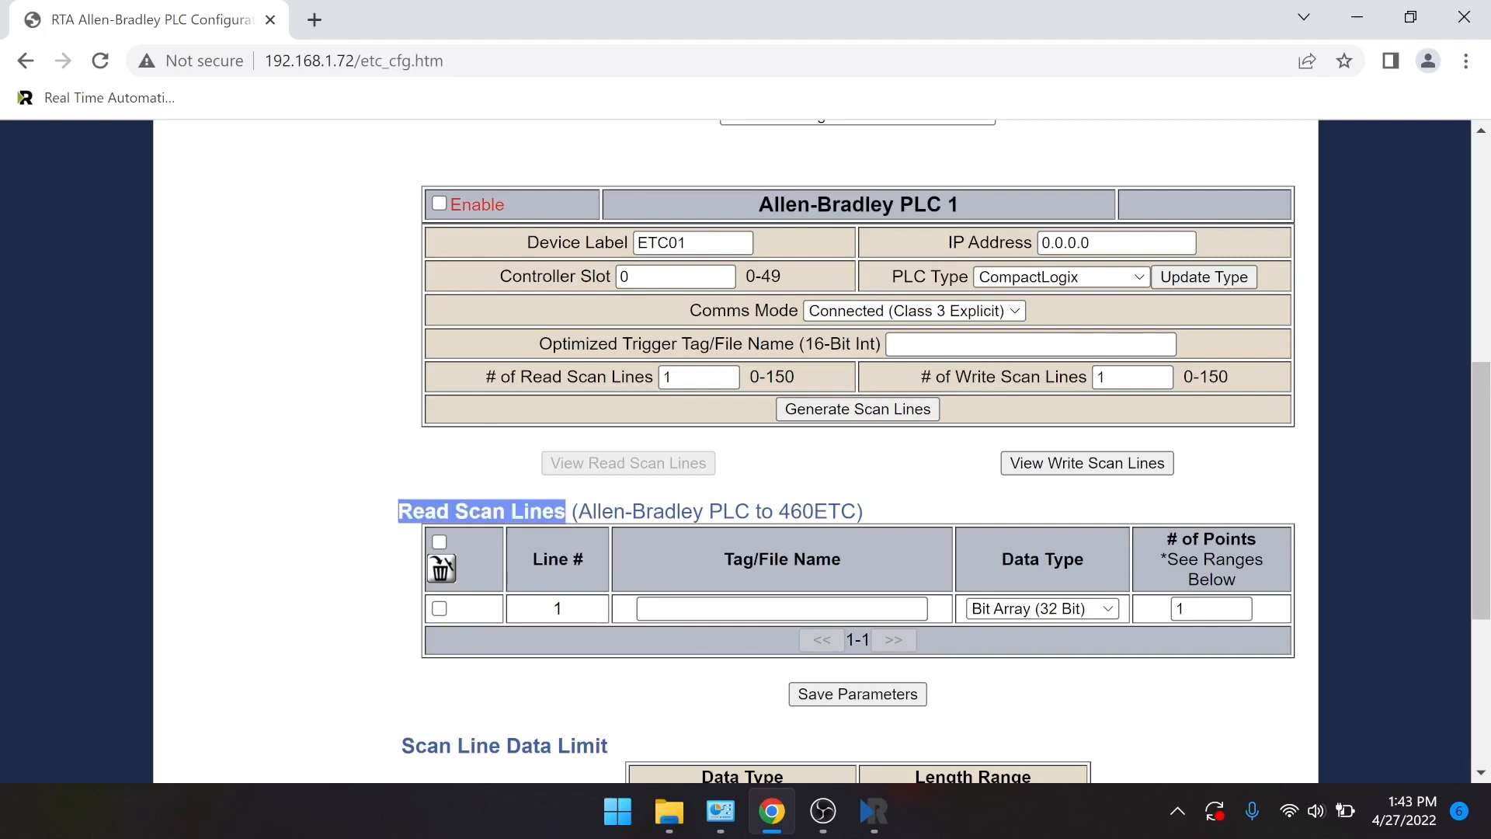
click(517, 491)
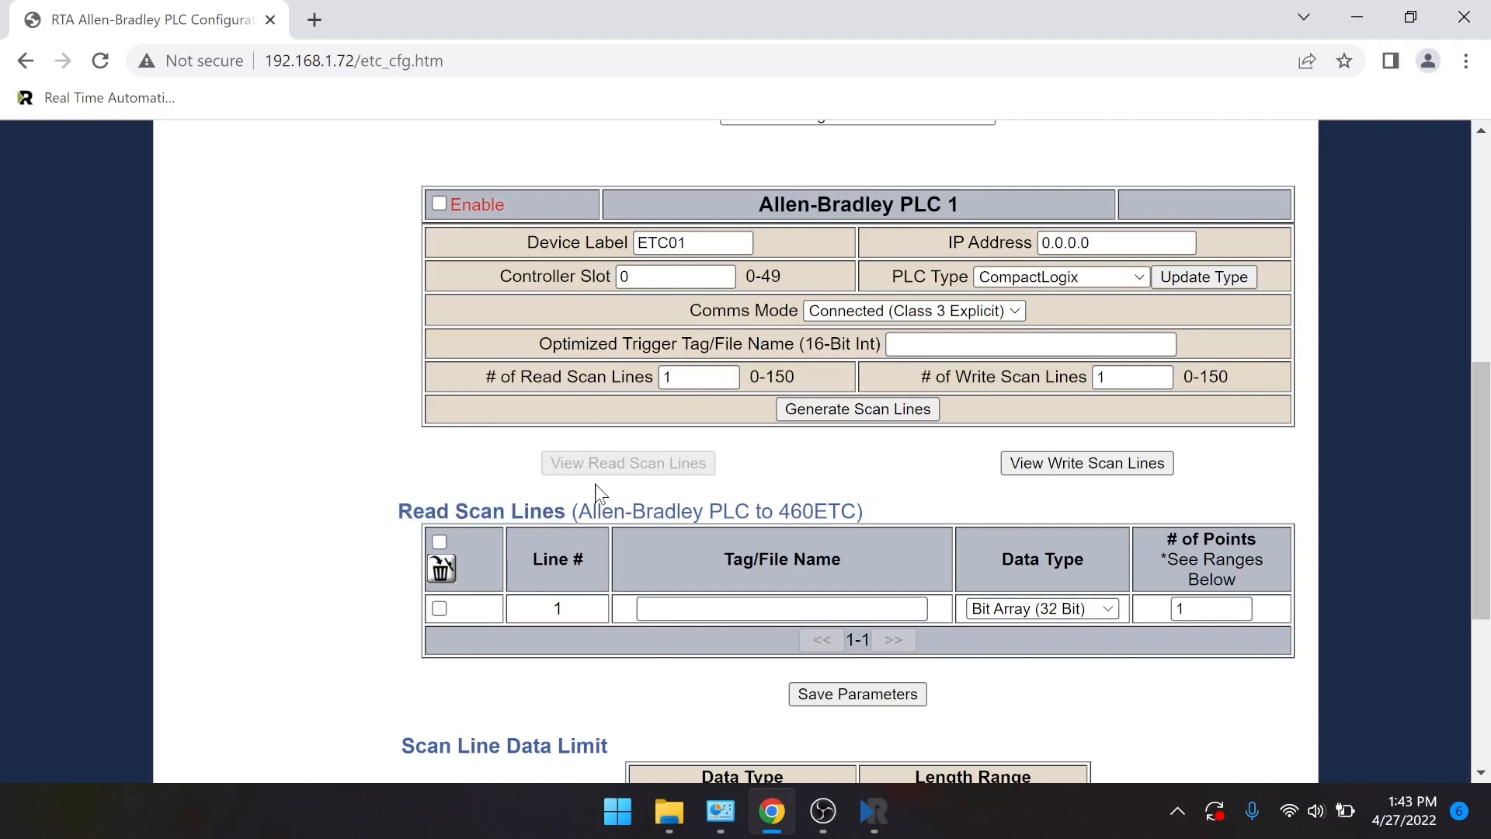
click(1099, 464)
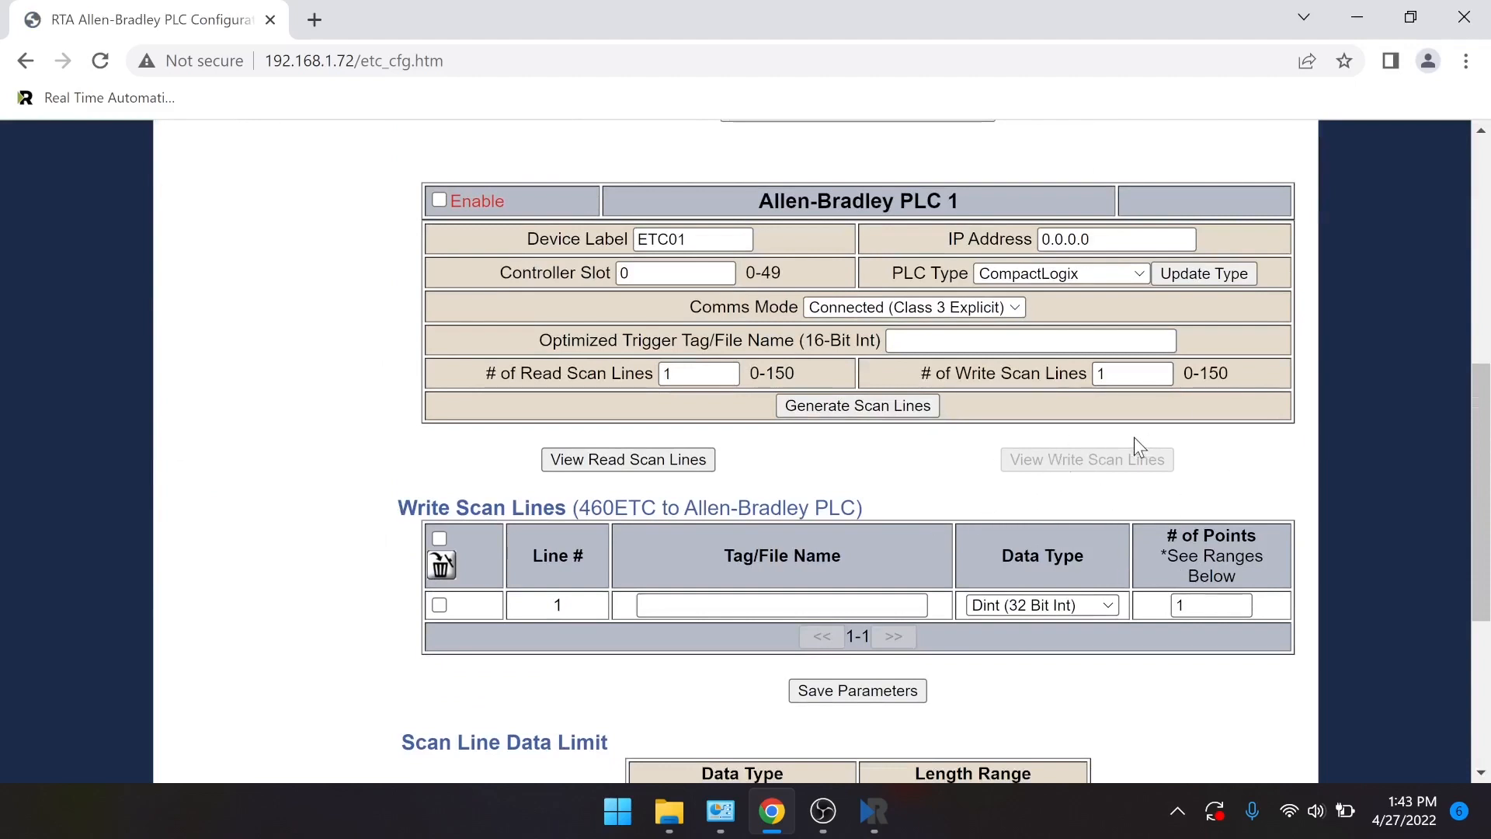
scroll(1103, 435, down, 1)
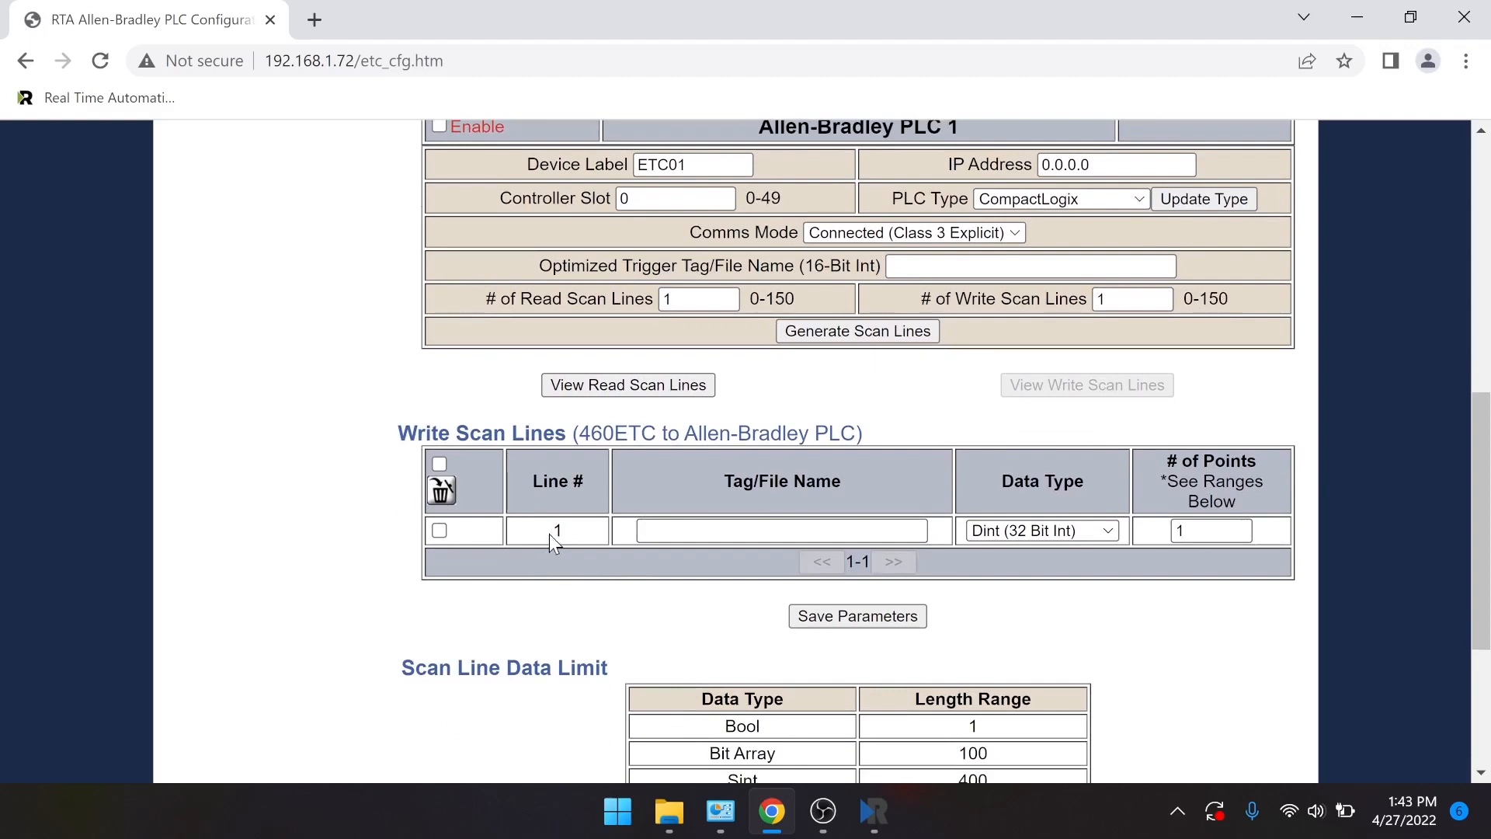
- Try F8:0 as the tag/file name of write scan line 1 and clear the entry
click(703, 532)
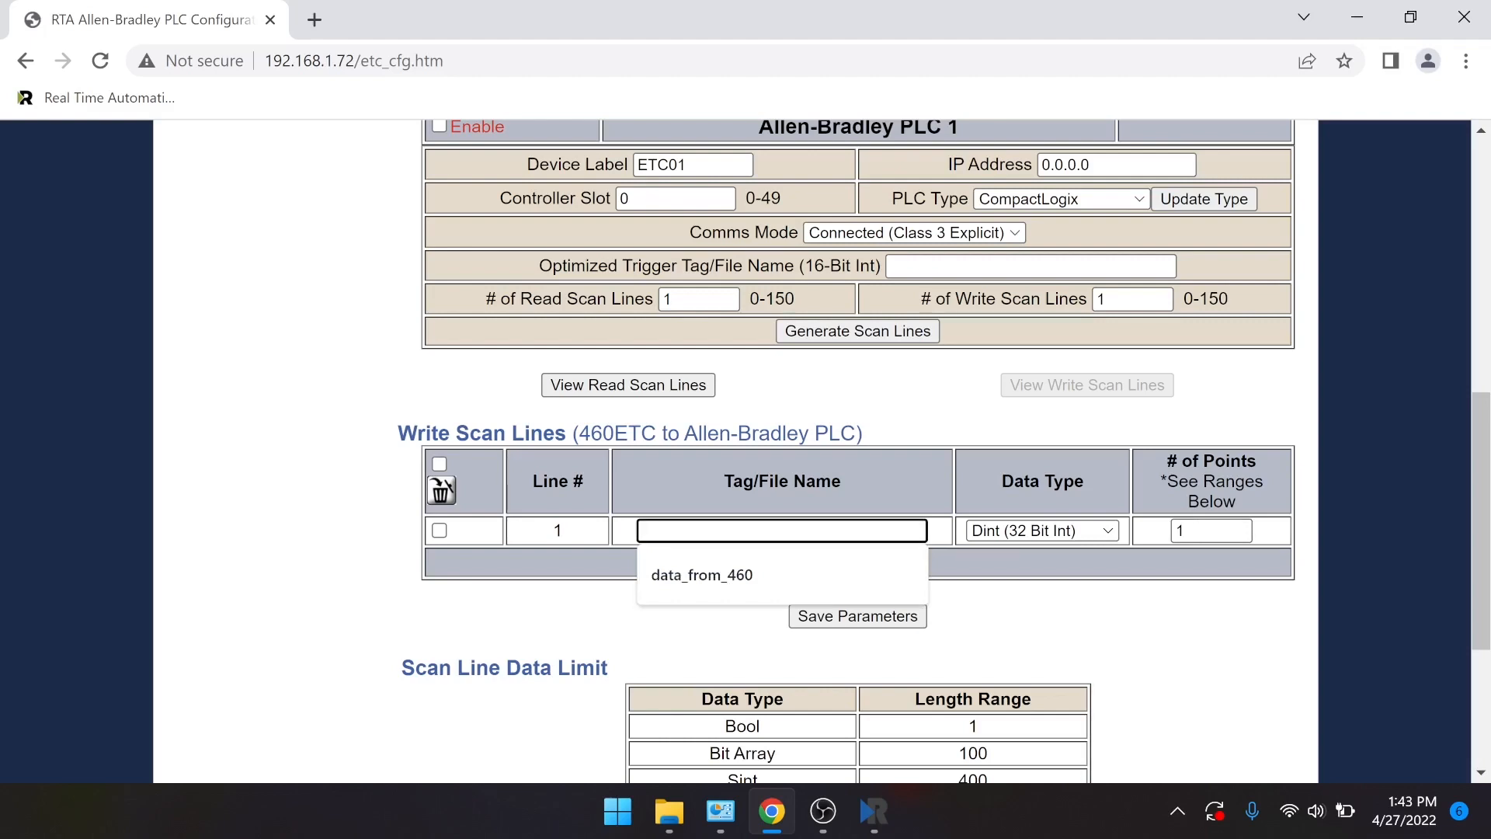
text(F)
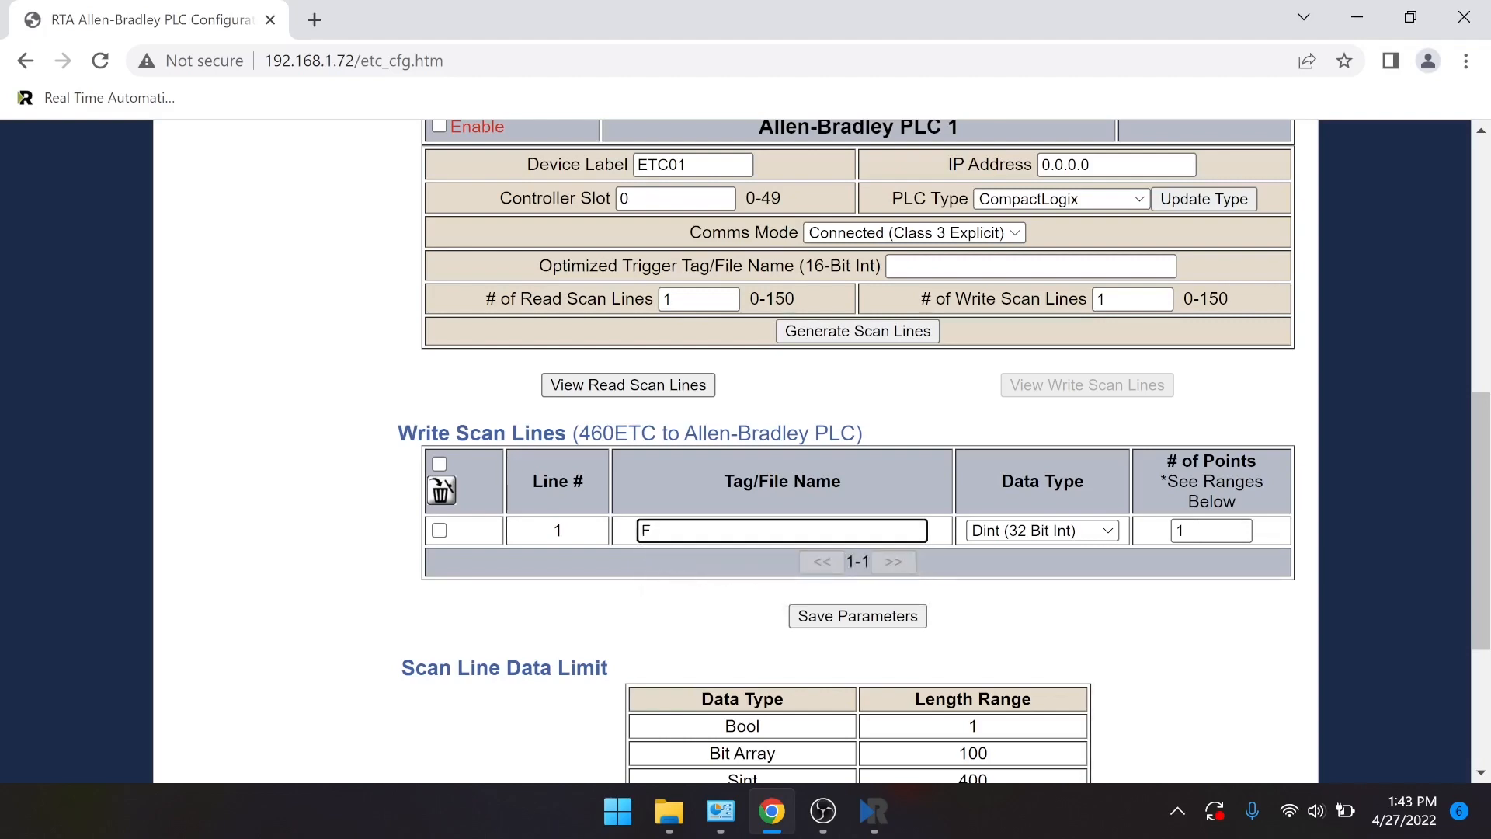
text(8:0)
text(dAT)
key(BackSpace)
key(BackSpace)
key(BackSpace)
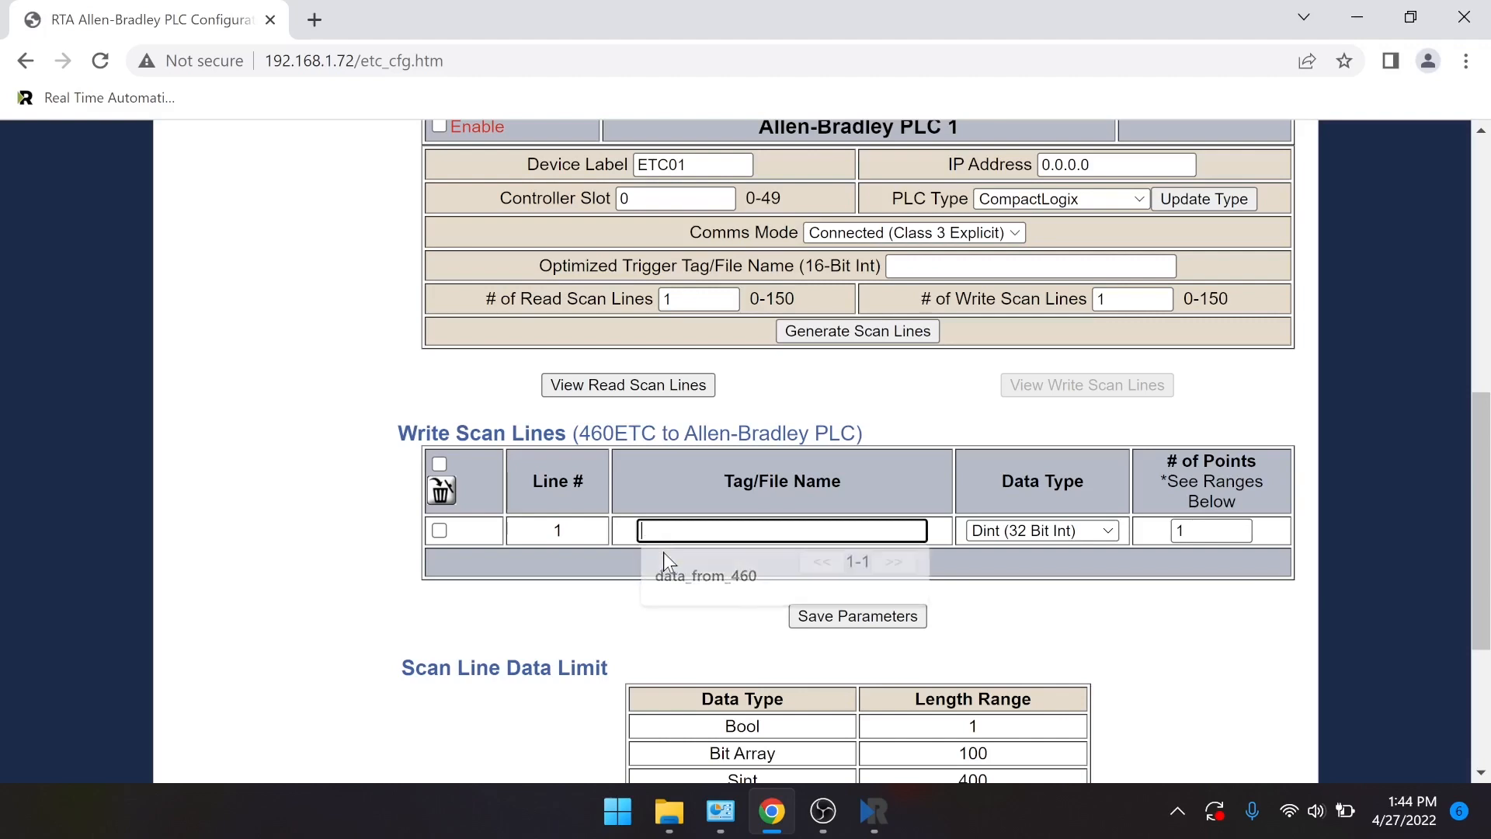
- Enter Data_From_460 as the tag/file name of write scan line 1
text(Data_)
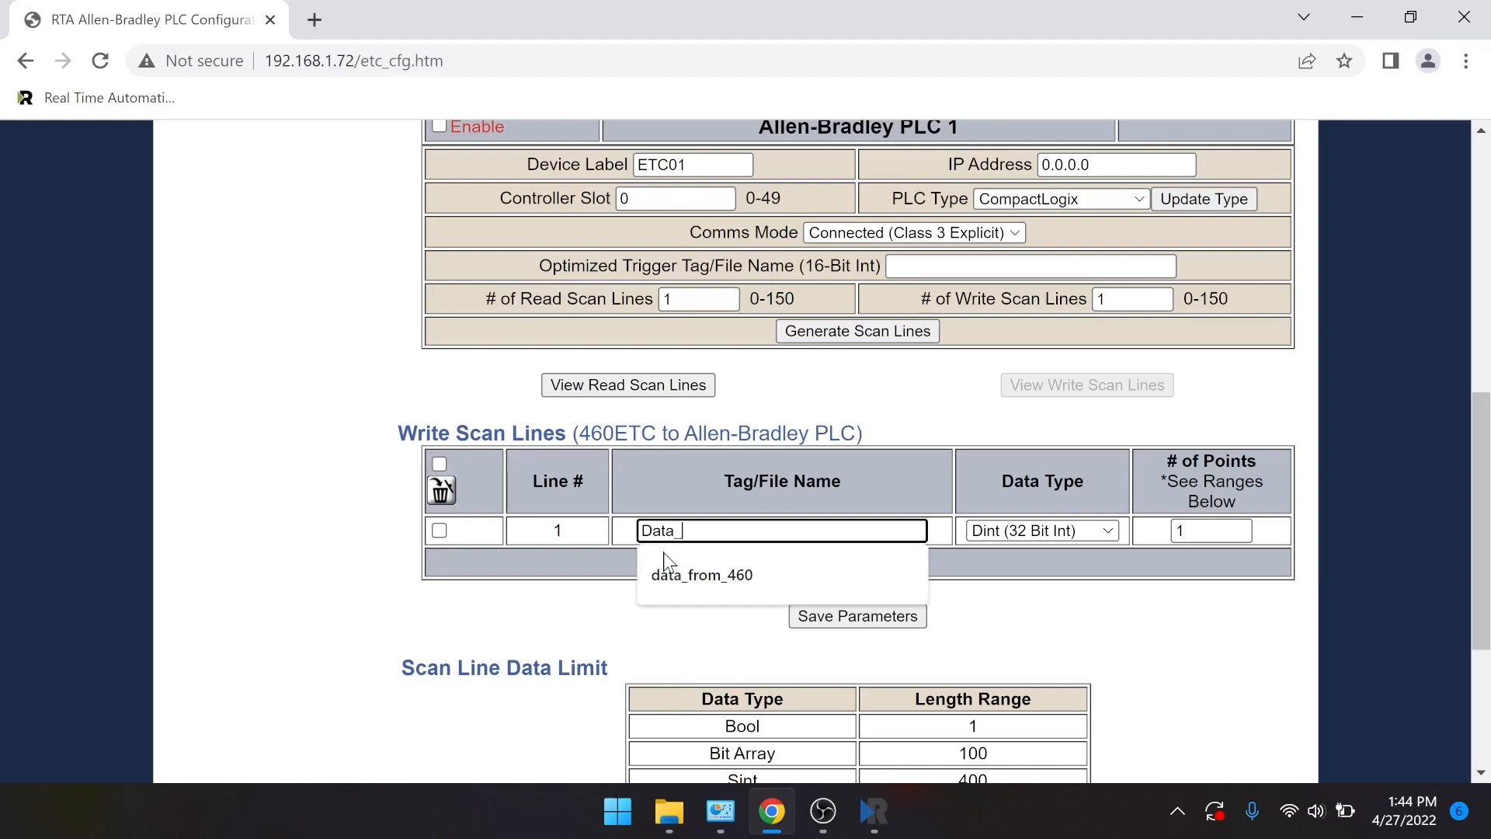
text(From_460)
click(680, 491)
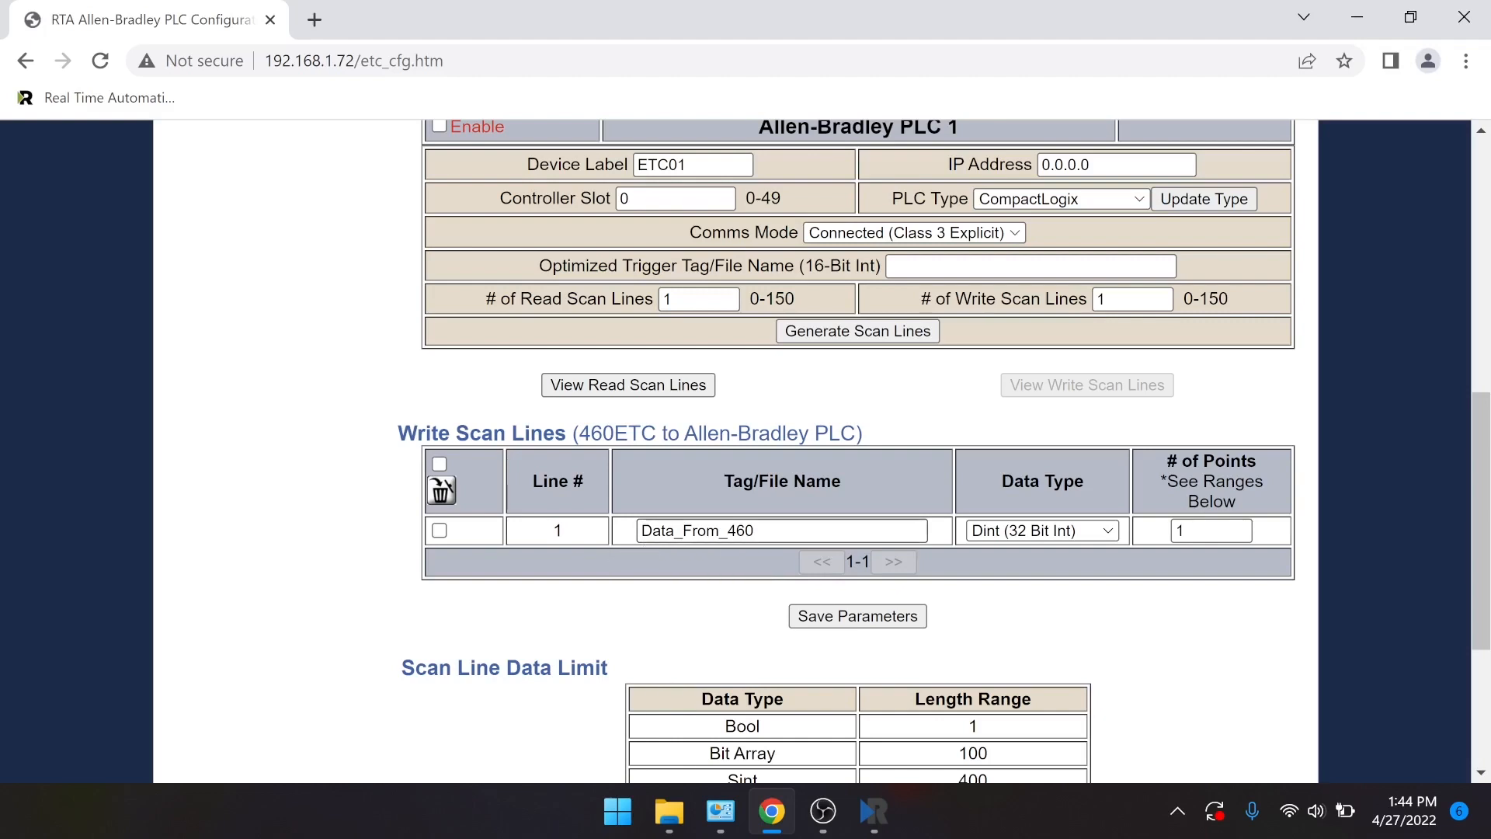
- Prefix the tag name of write scan line 1 with the program scope, making it PROGRAM:program_name.Data_From_460
click(641, 531)
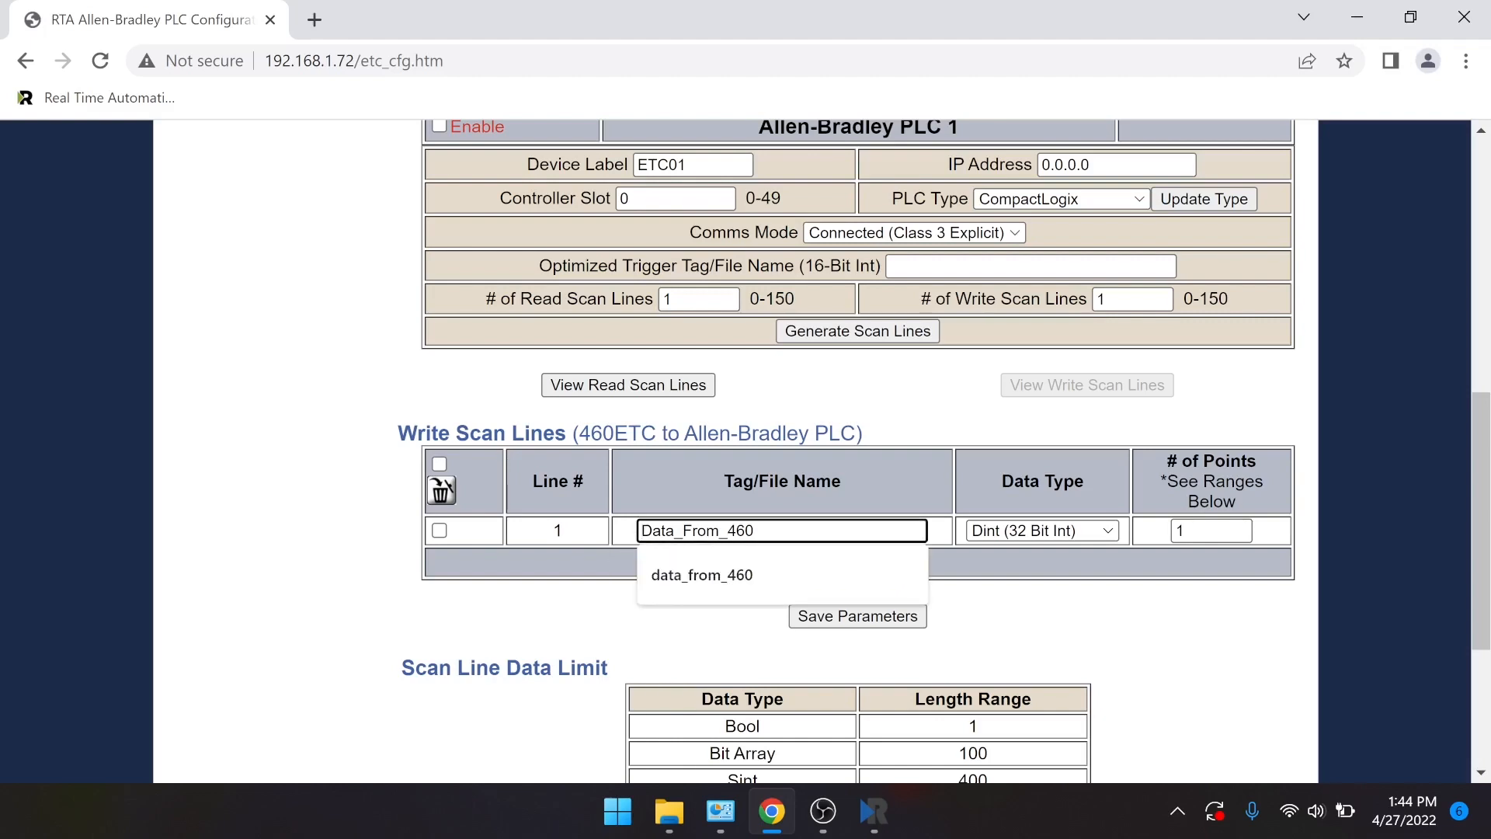
text(PROGRAM)
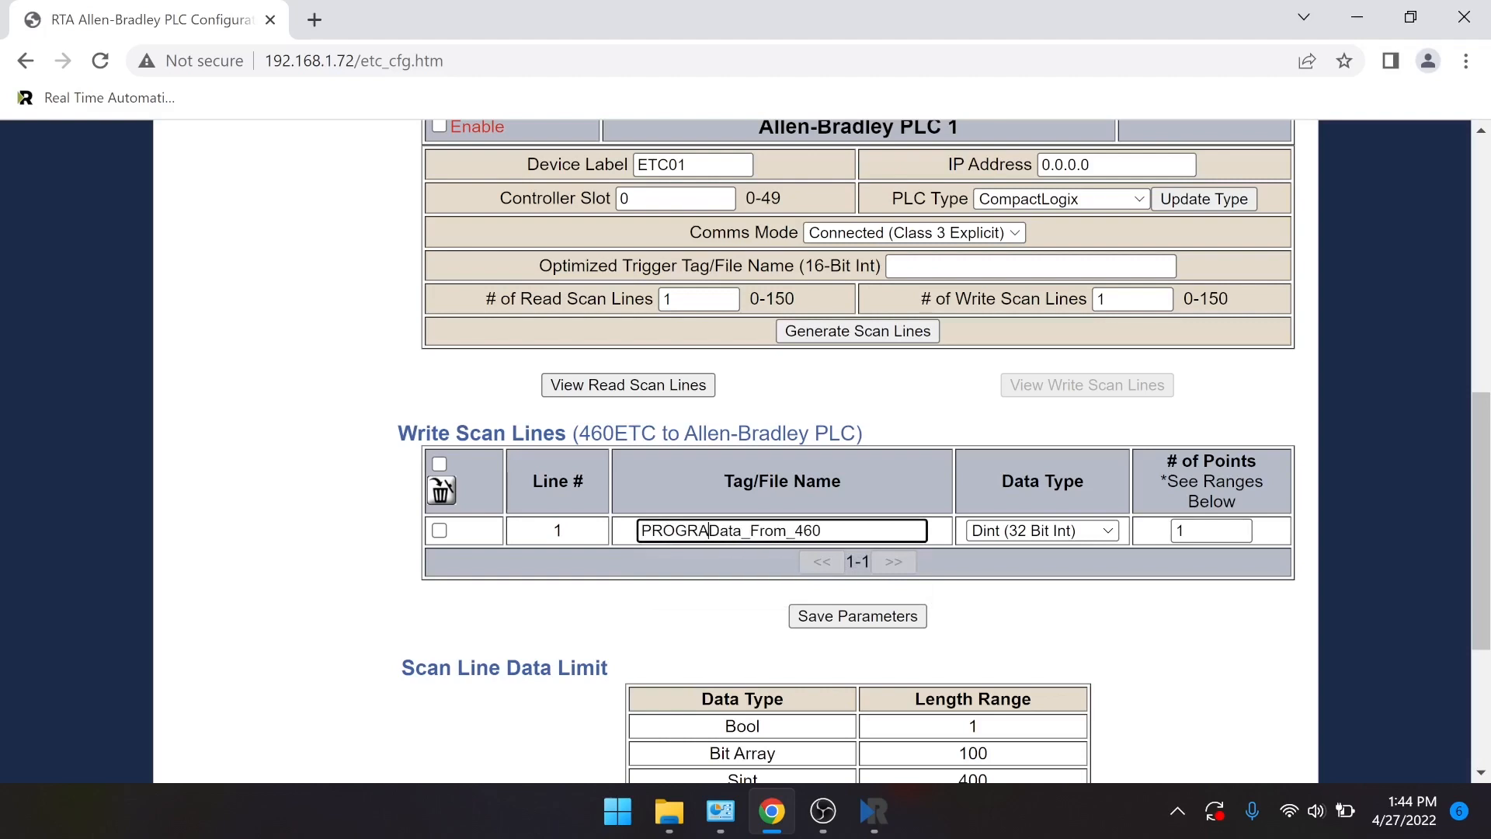
text(:)
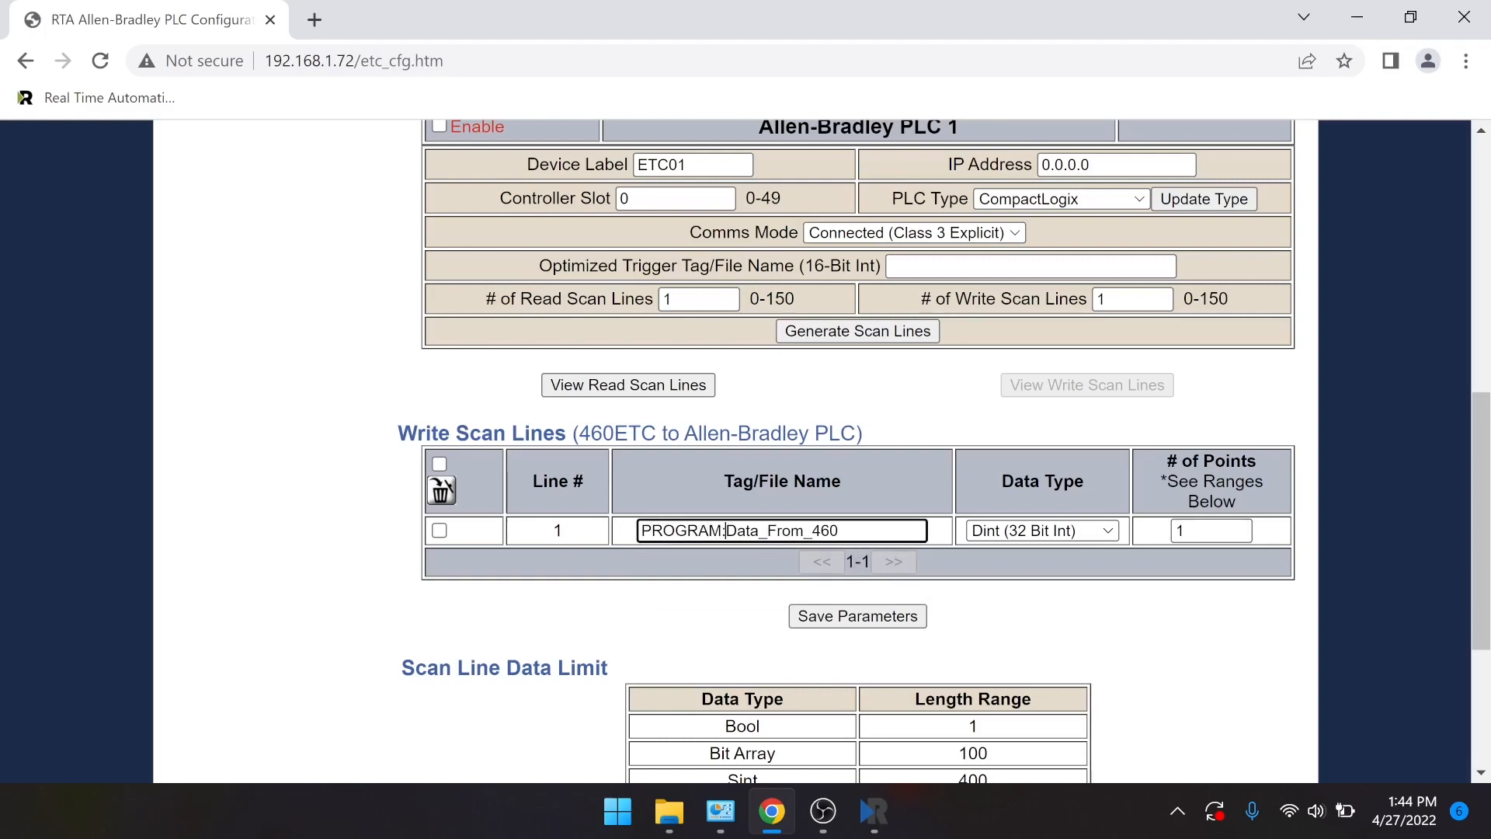
text(program)
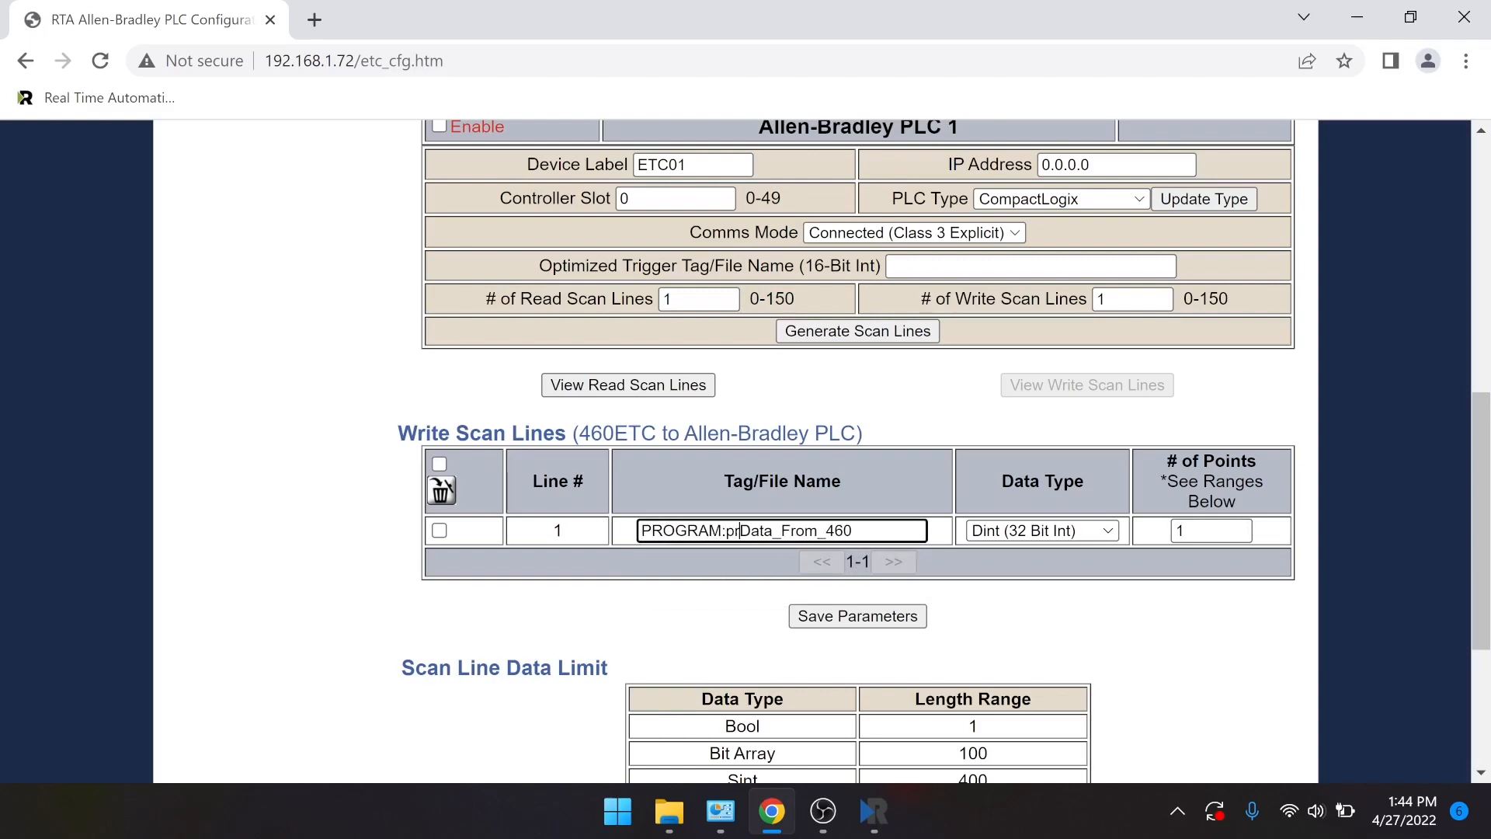
text(.)
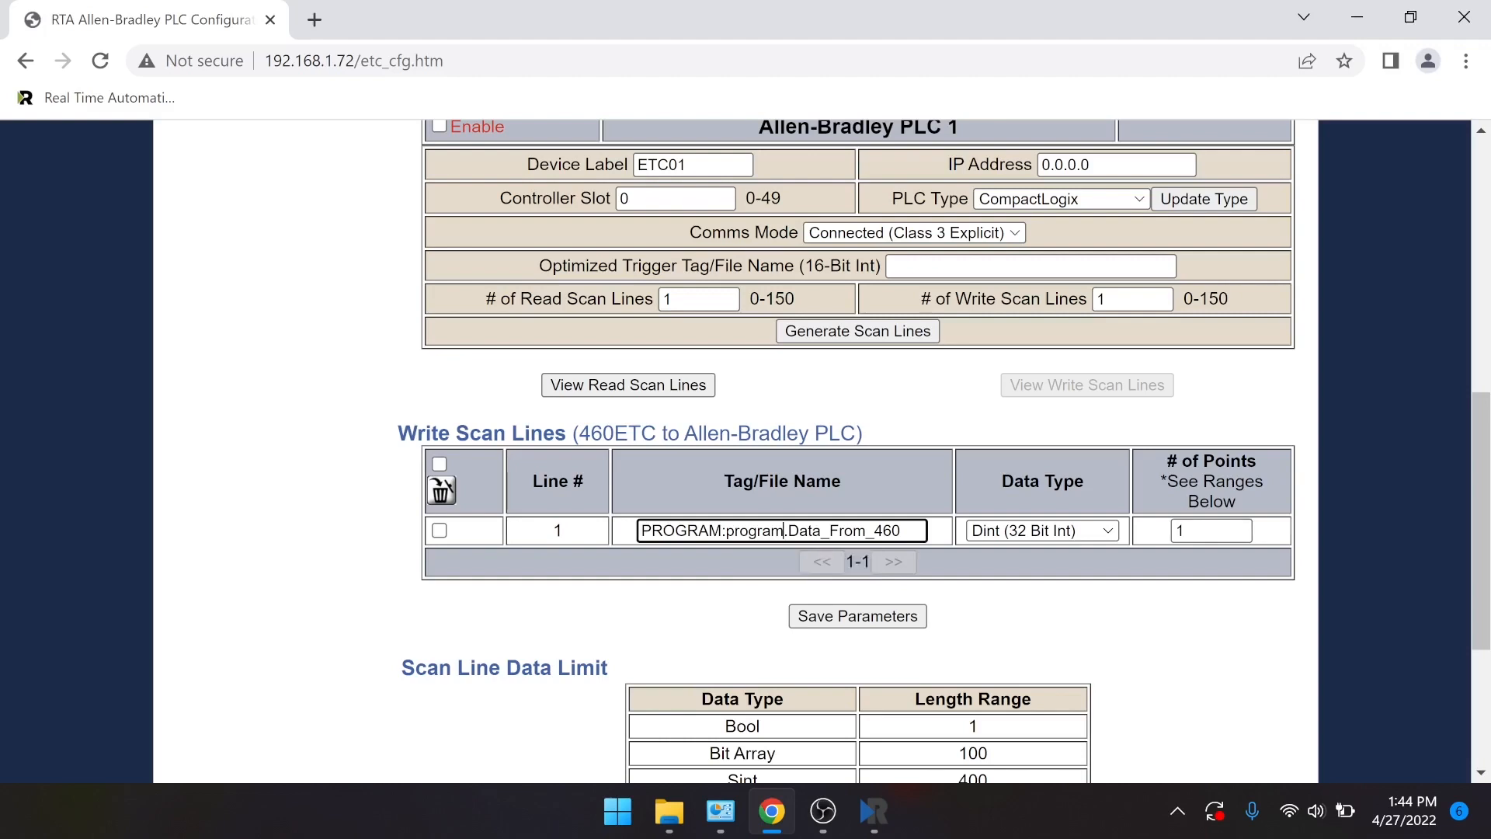
text(_name)
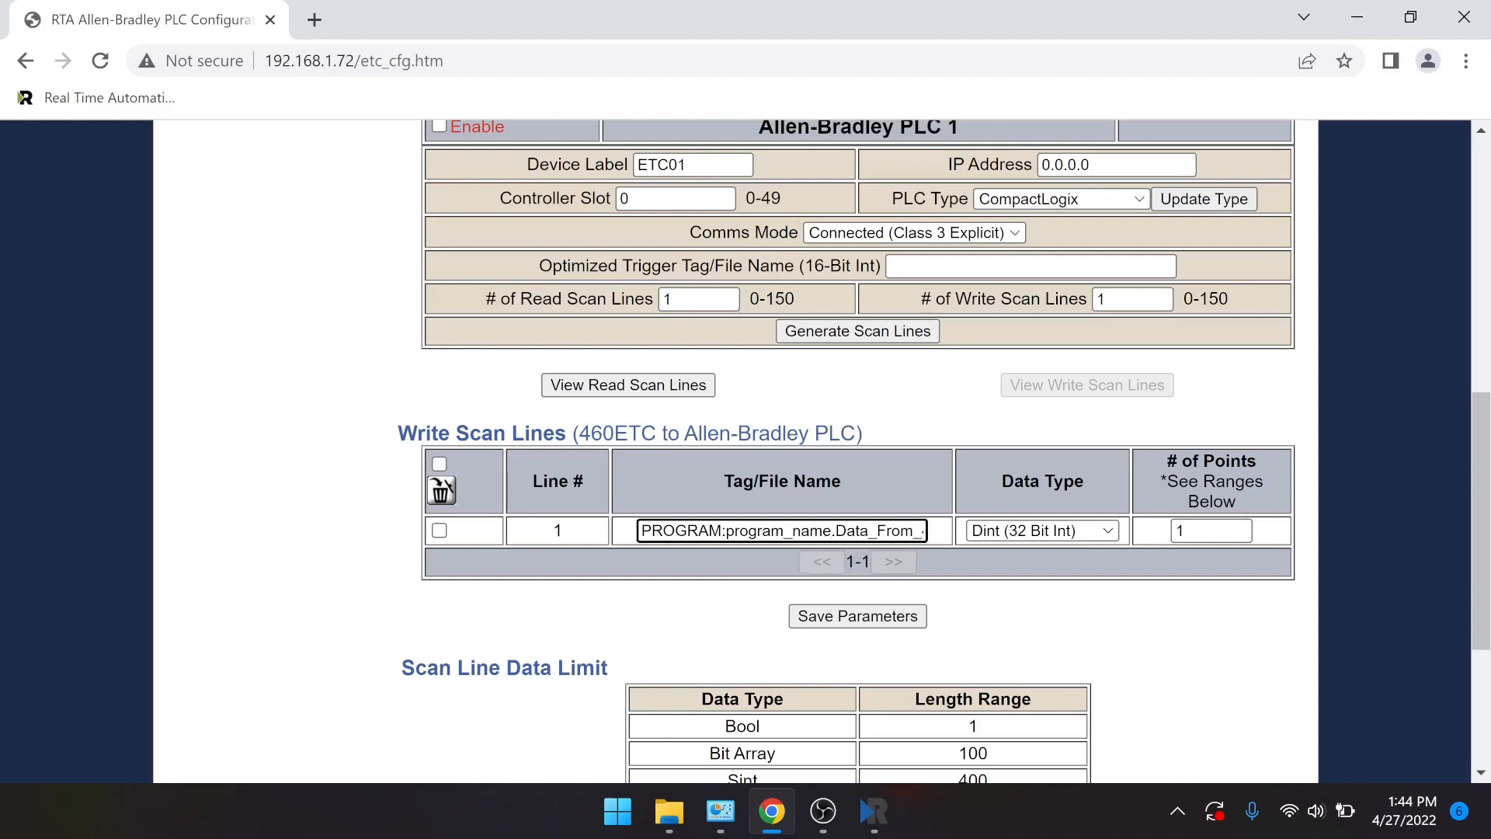
click(687, 531)
key(Right)
key(Right)
key(Right)
key(Right)
key(Right)
key(Right)
key(Right)
key(Right)
key(Right)
key(Right)
key(Right)
key(Right)
key(Right)
key(Right)
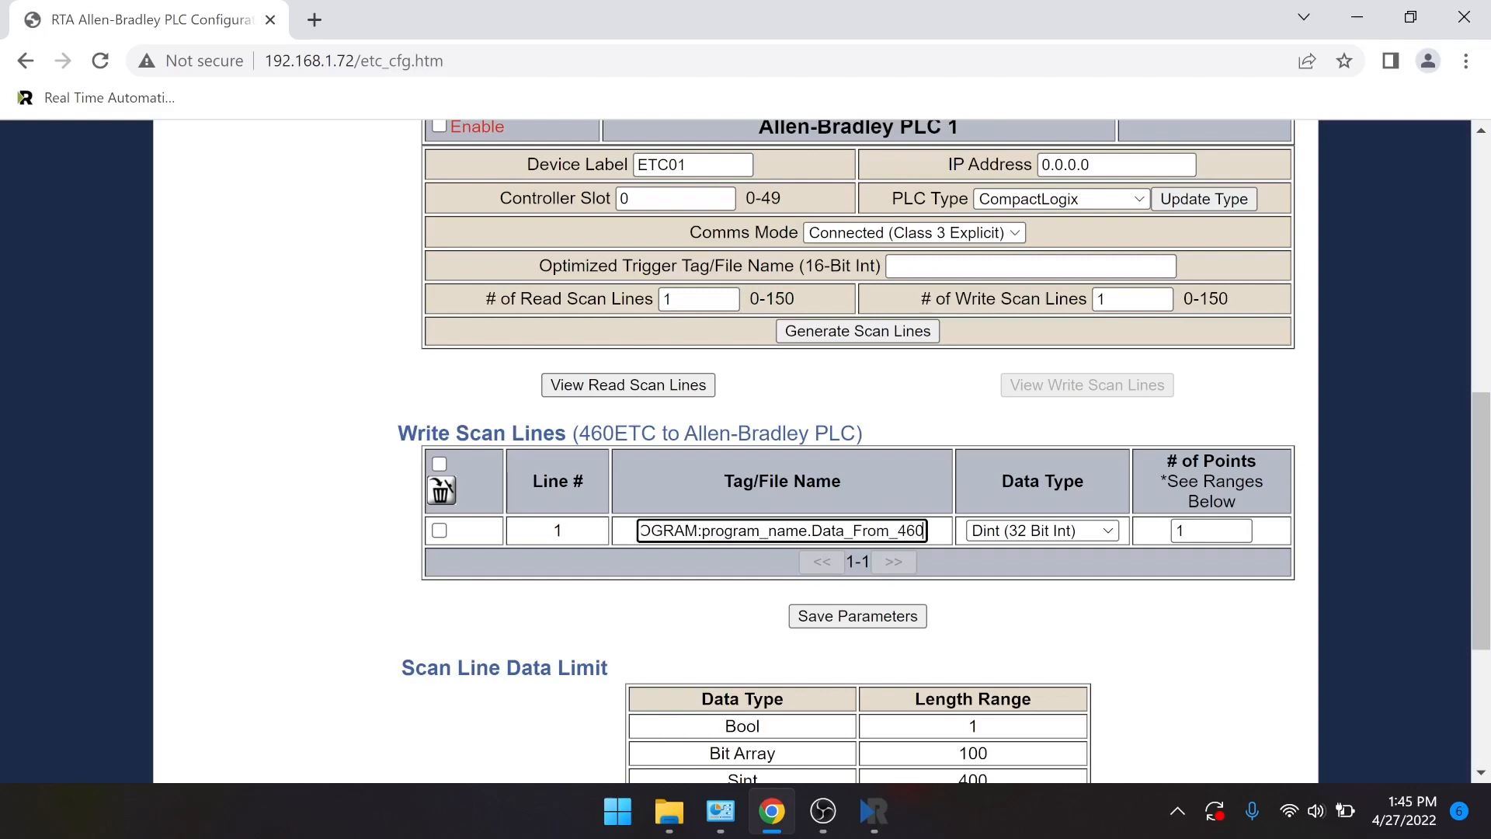
- Examine the data types offered for write scan line 1 and the available PLC types
click(1062, 534)
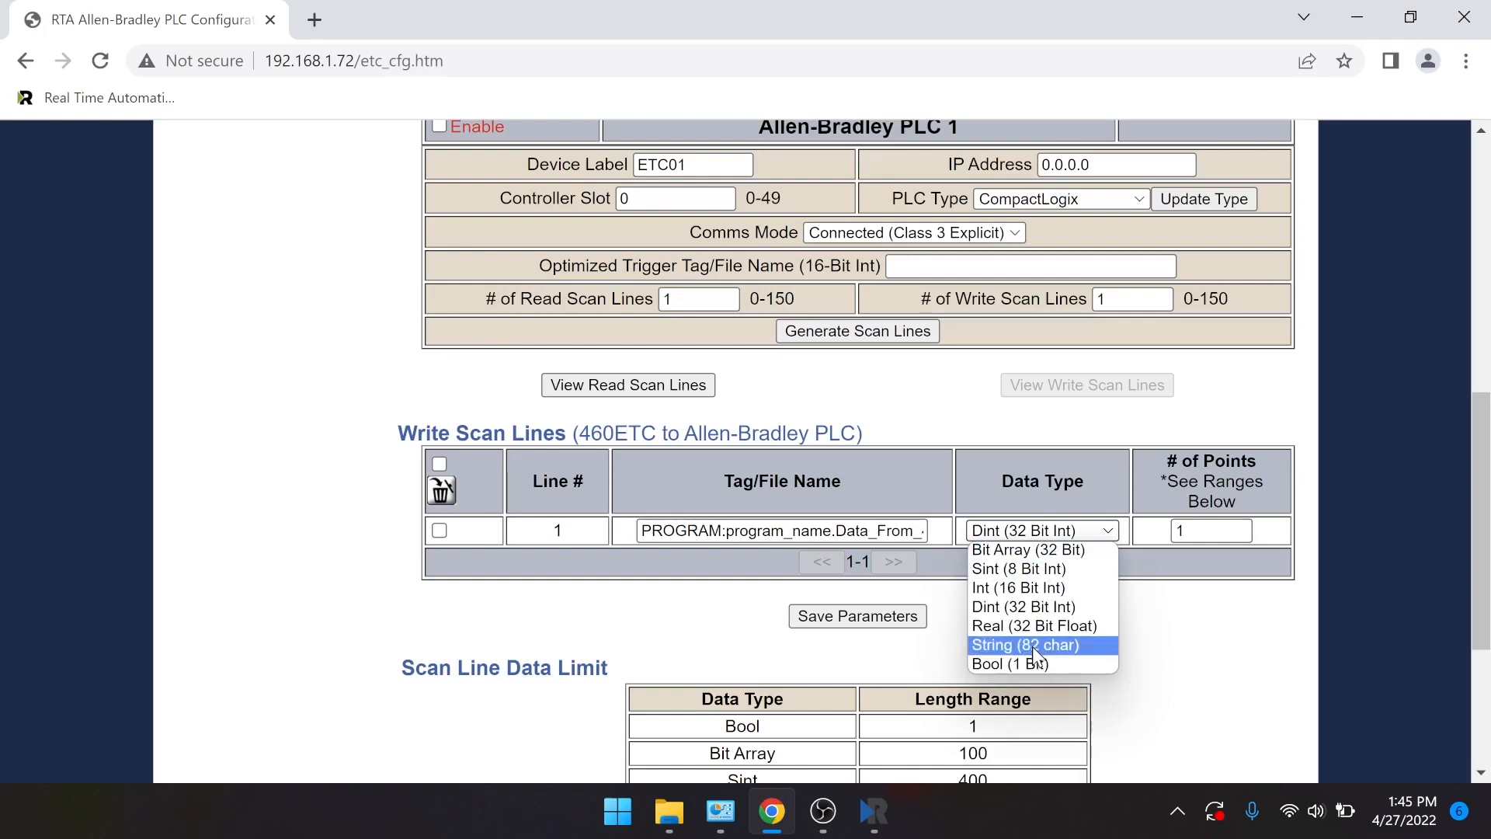
click(981, 428)
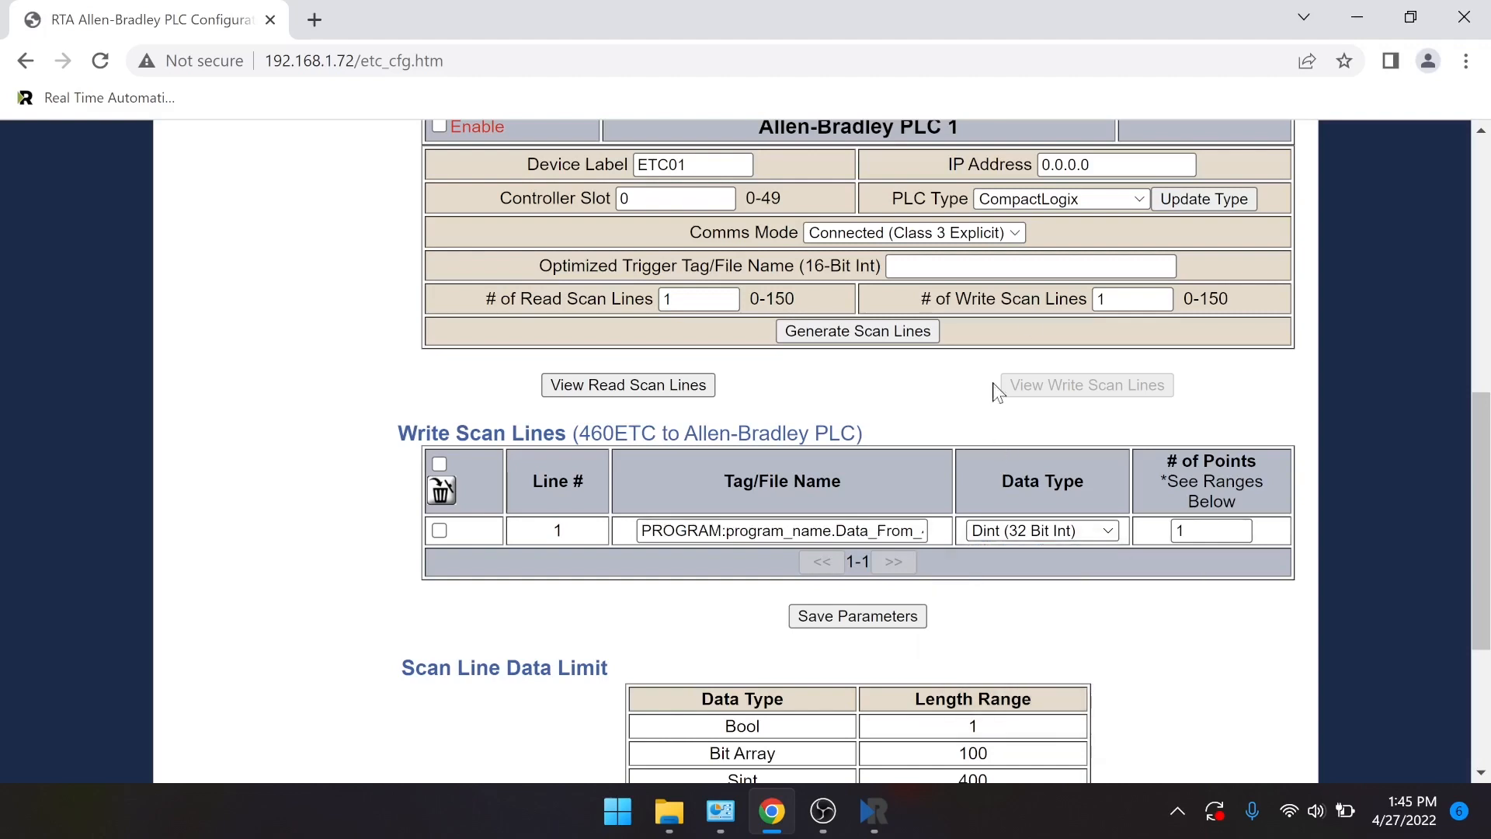
click(1093, 199)
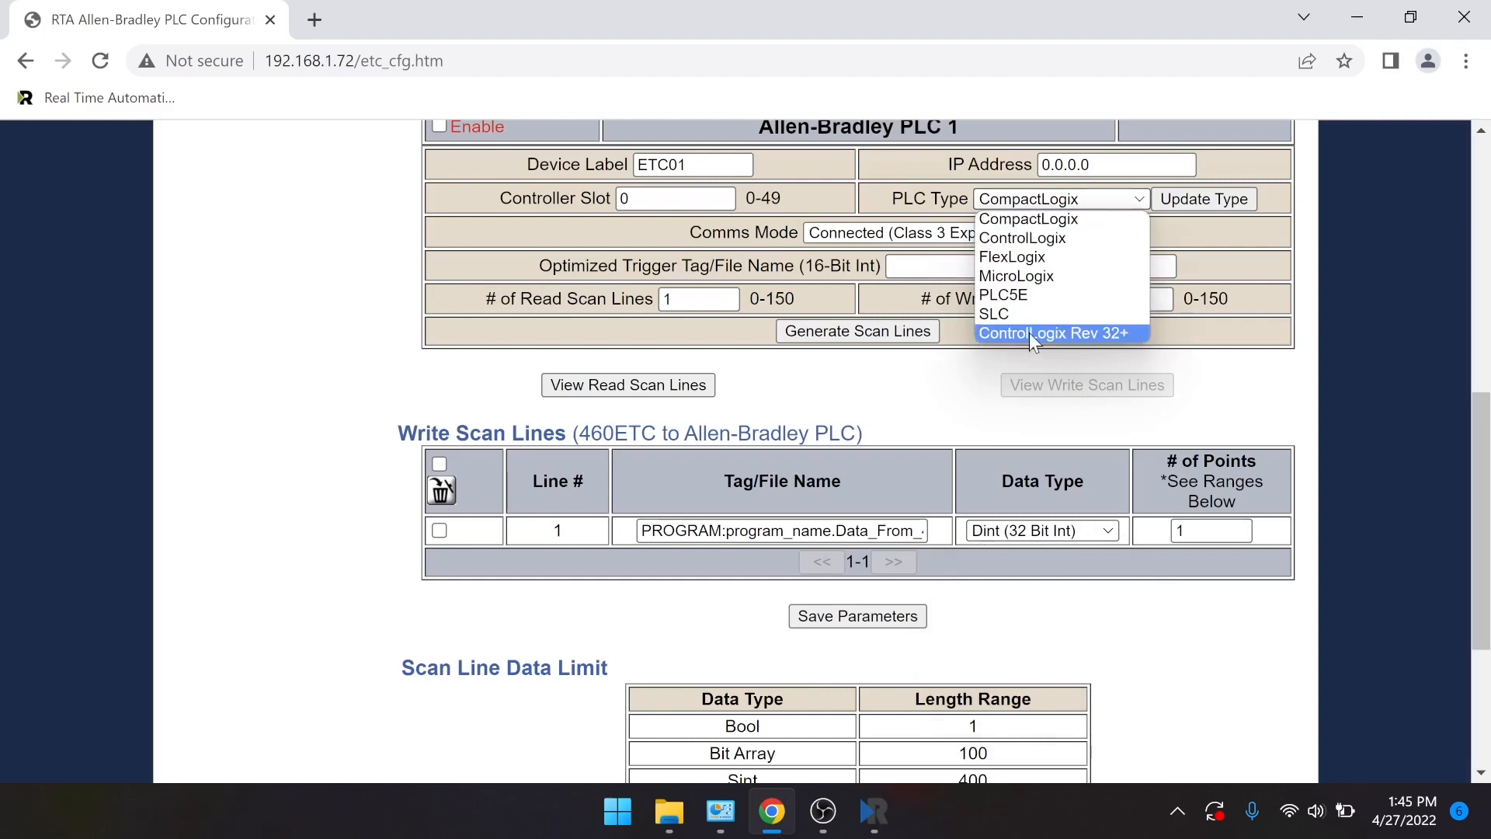
click(1120, 196)
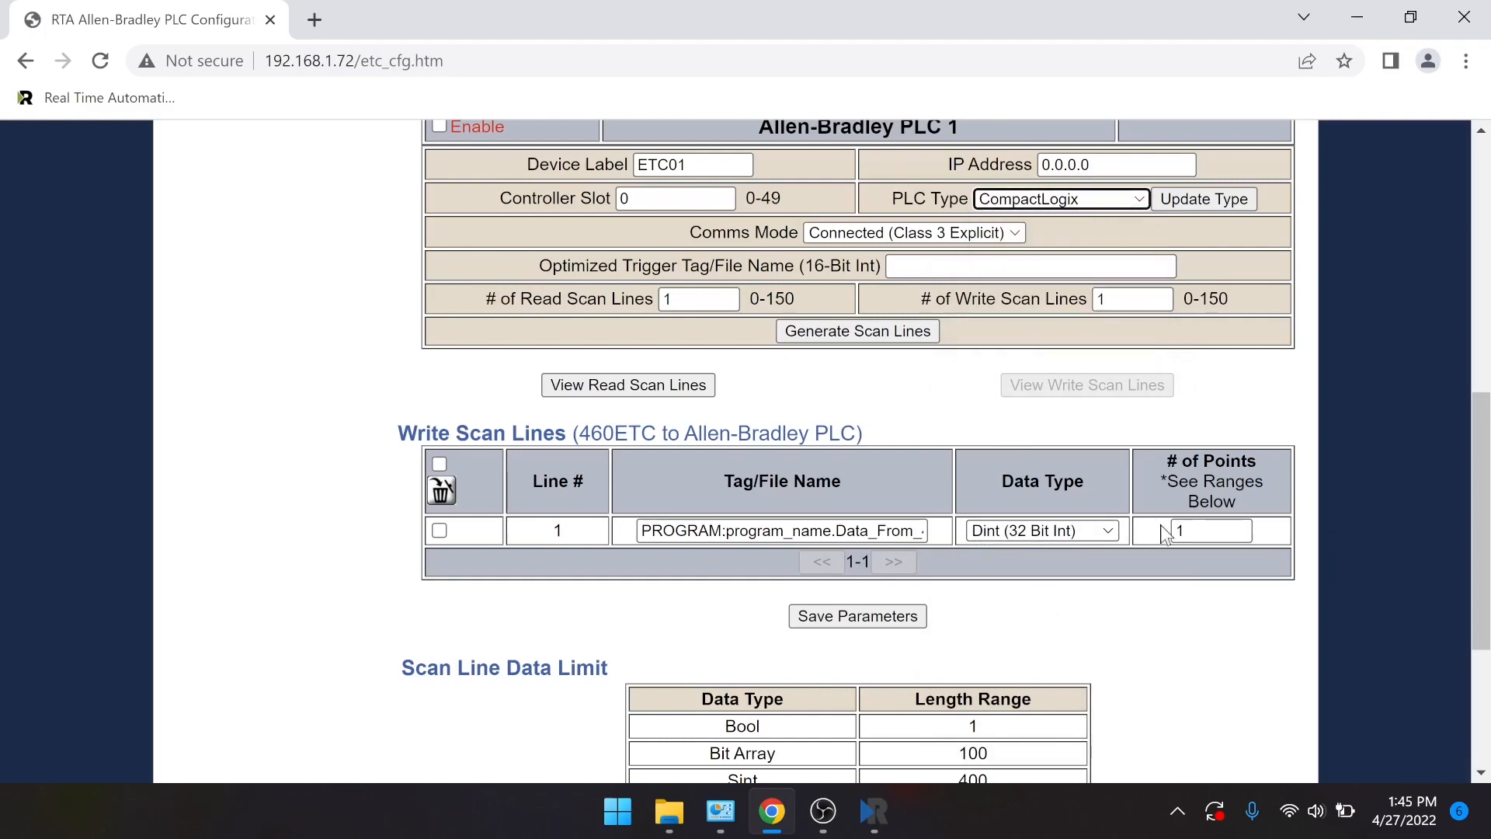
- Try 10 and 5 as the number of points for write scan line 1, and set it back to 1
mouse_move(1208, 529)
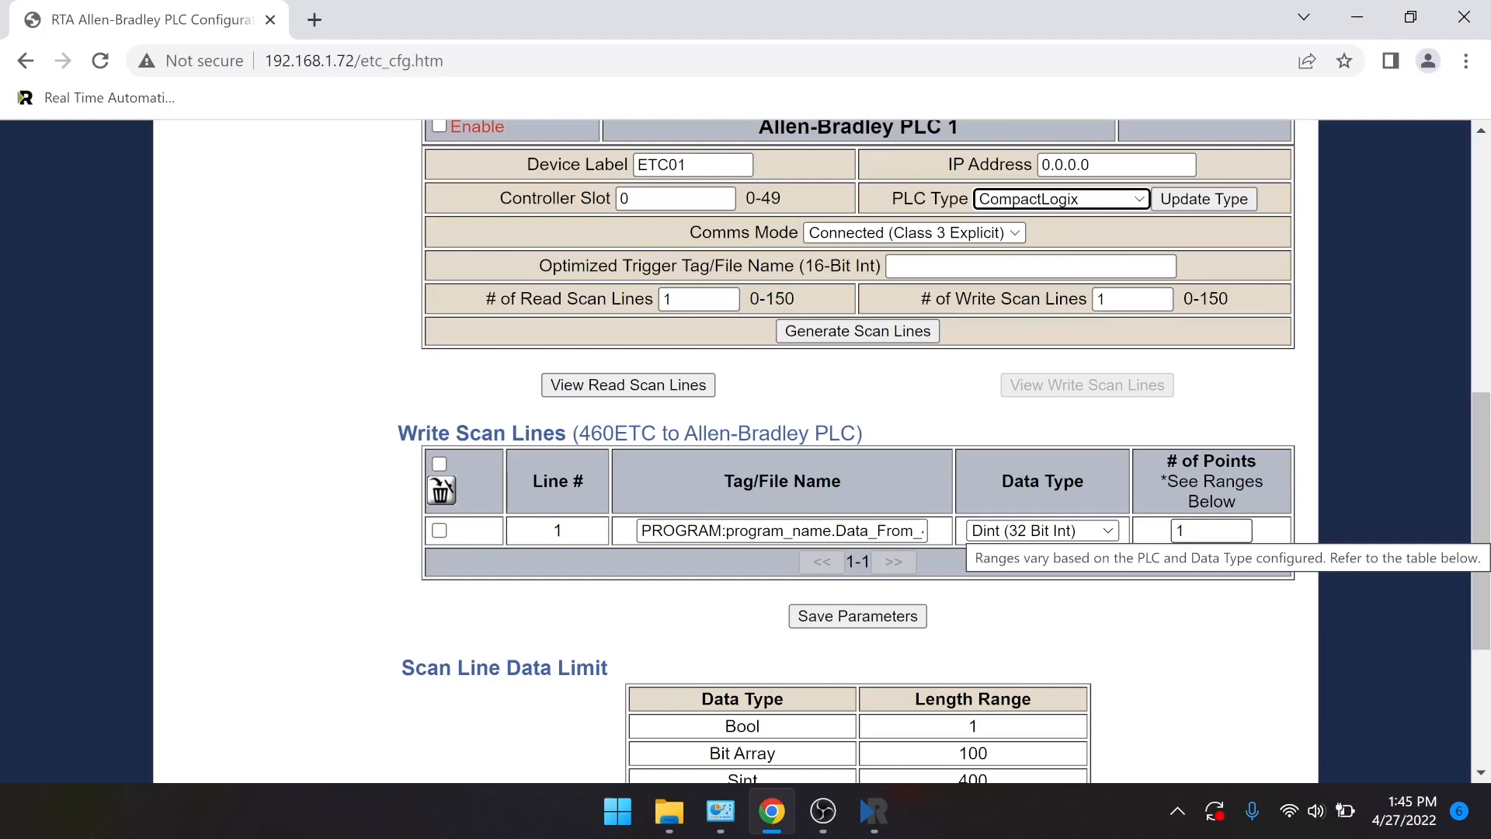
click(1212, 531)
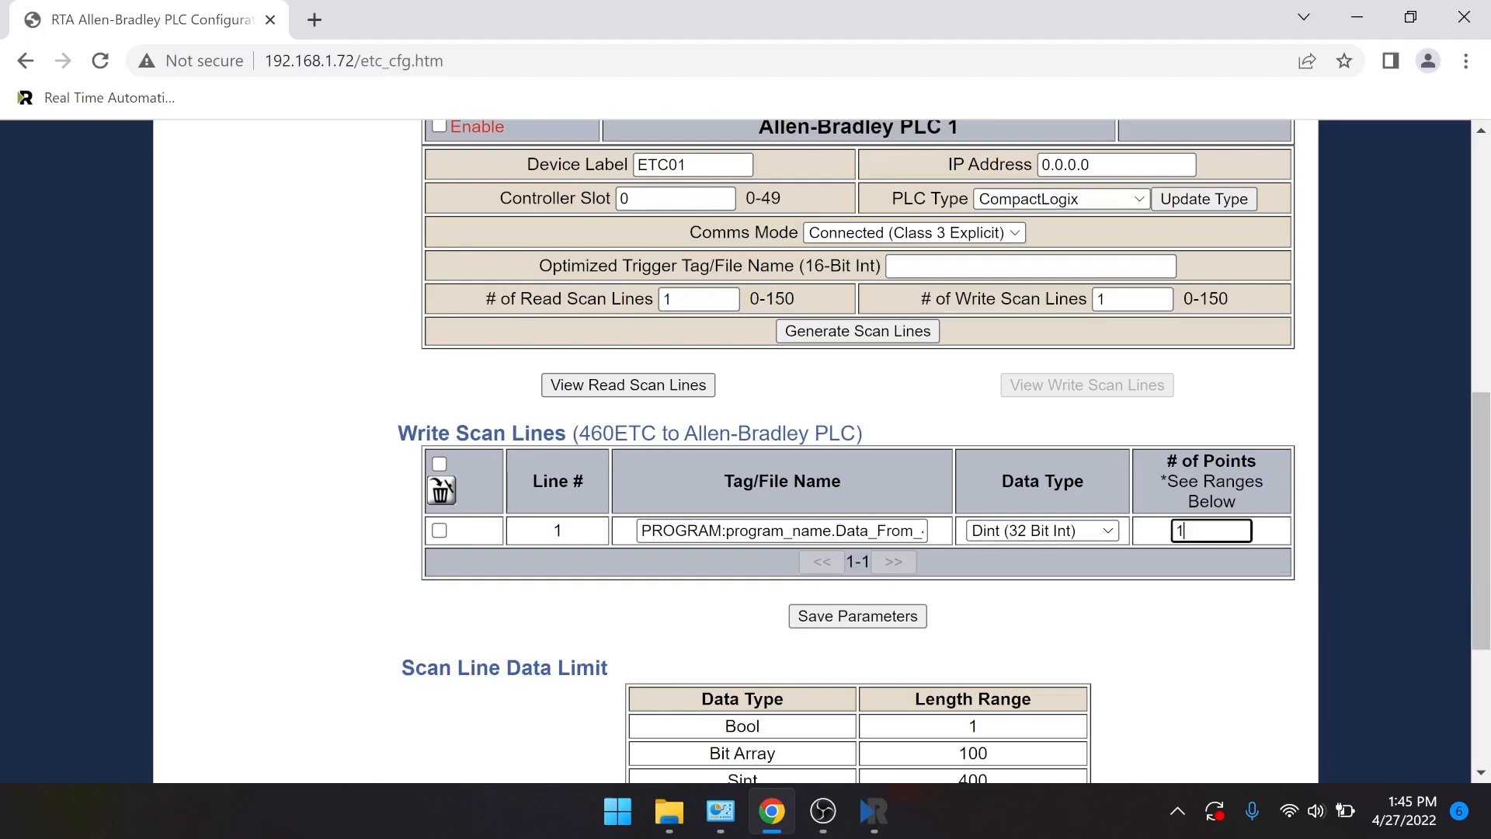
text(0)
key(BackSpace)
key(BackSpace)
text(5)
key(BackSpace)
text(1)
- Replace the tag/file name of write scan line 1 with the array element Data_from_460[5]
drag(924, 531, 642, 531)
key(BackSpace)
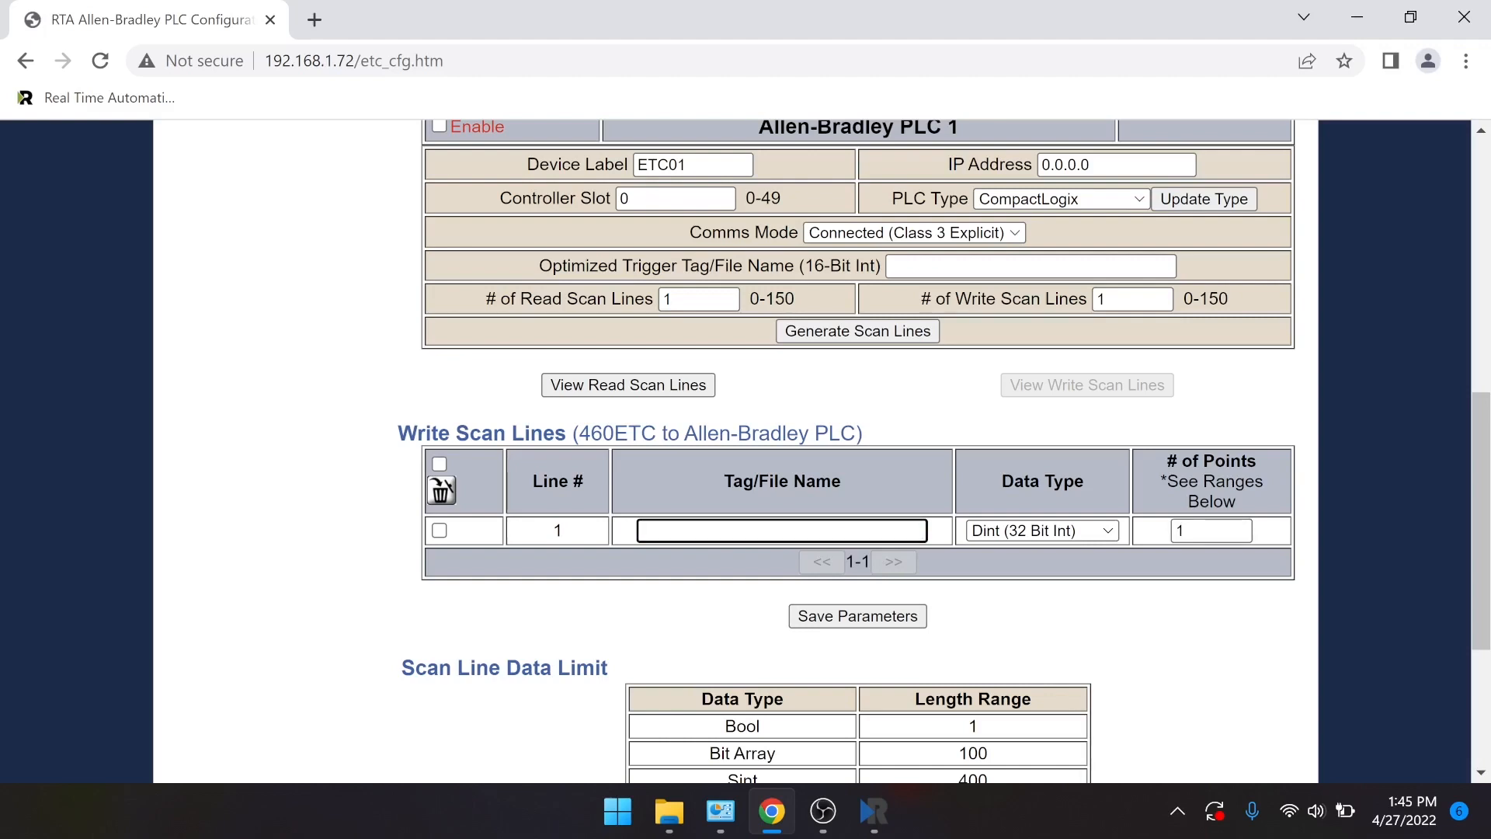
text(Data_)
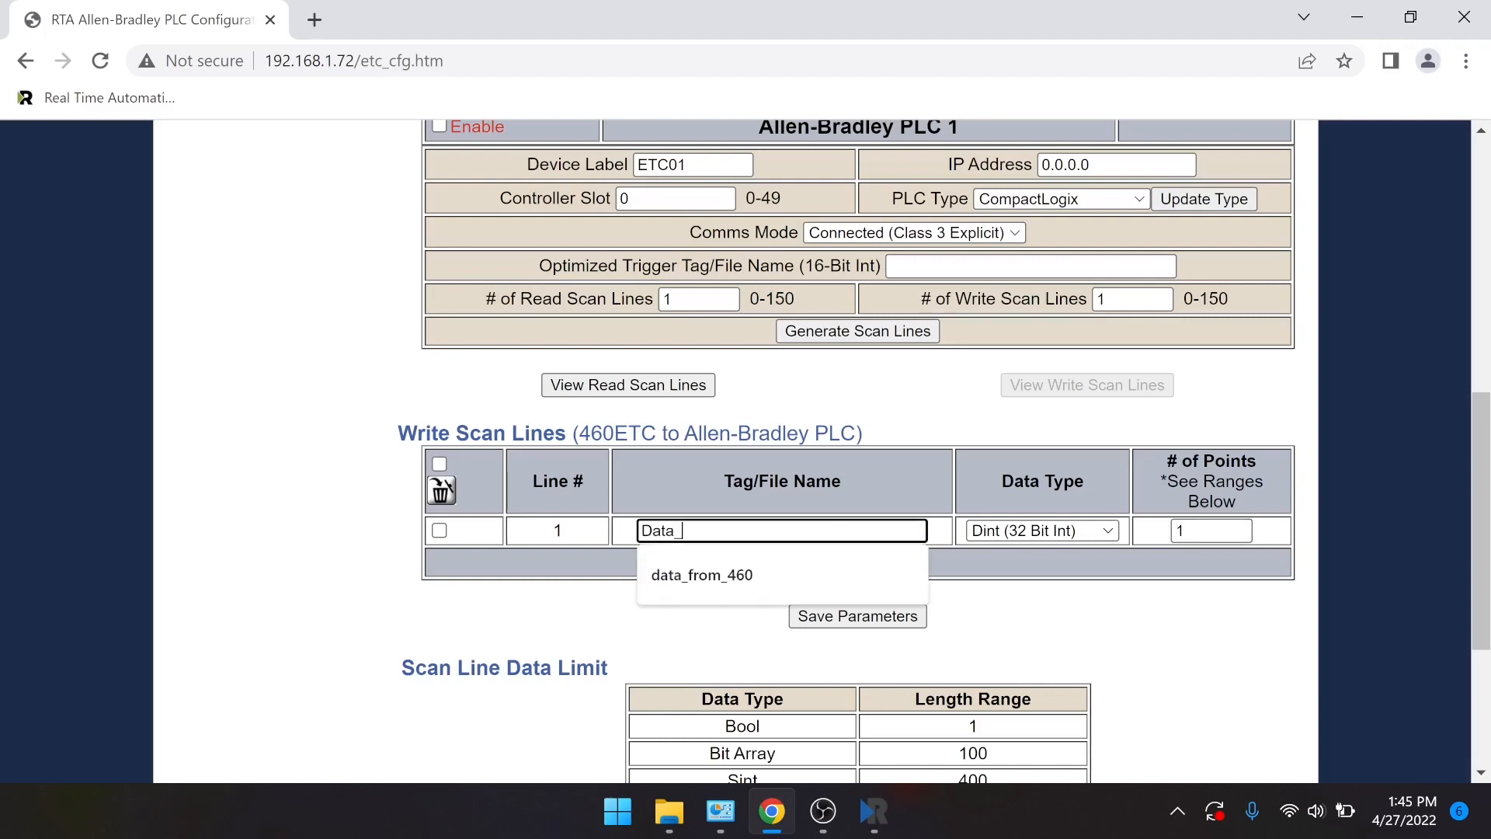
text(from_460)
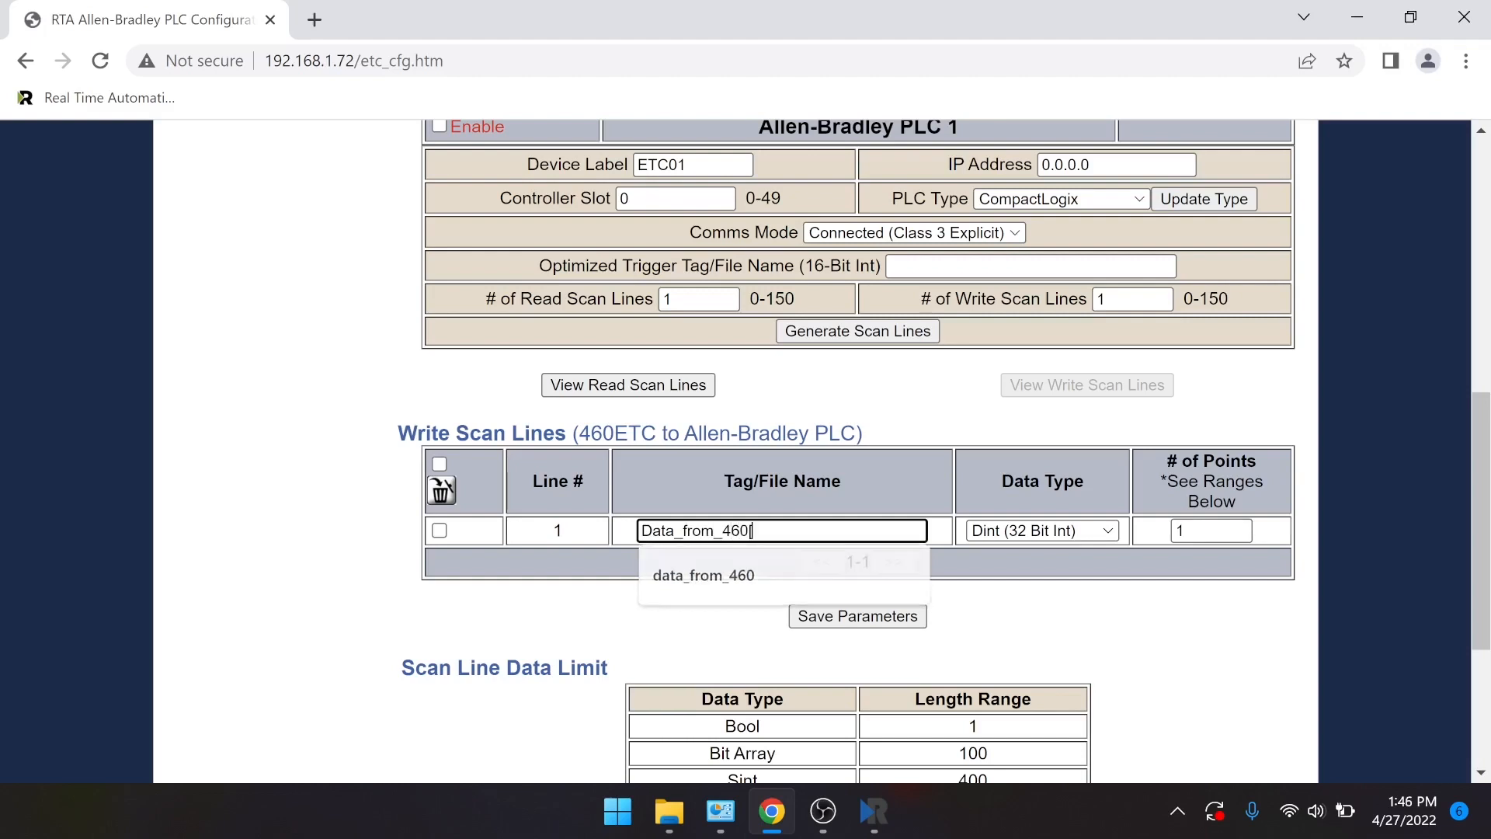
text([5])
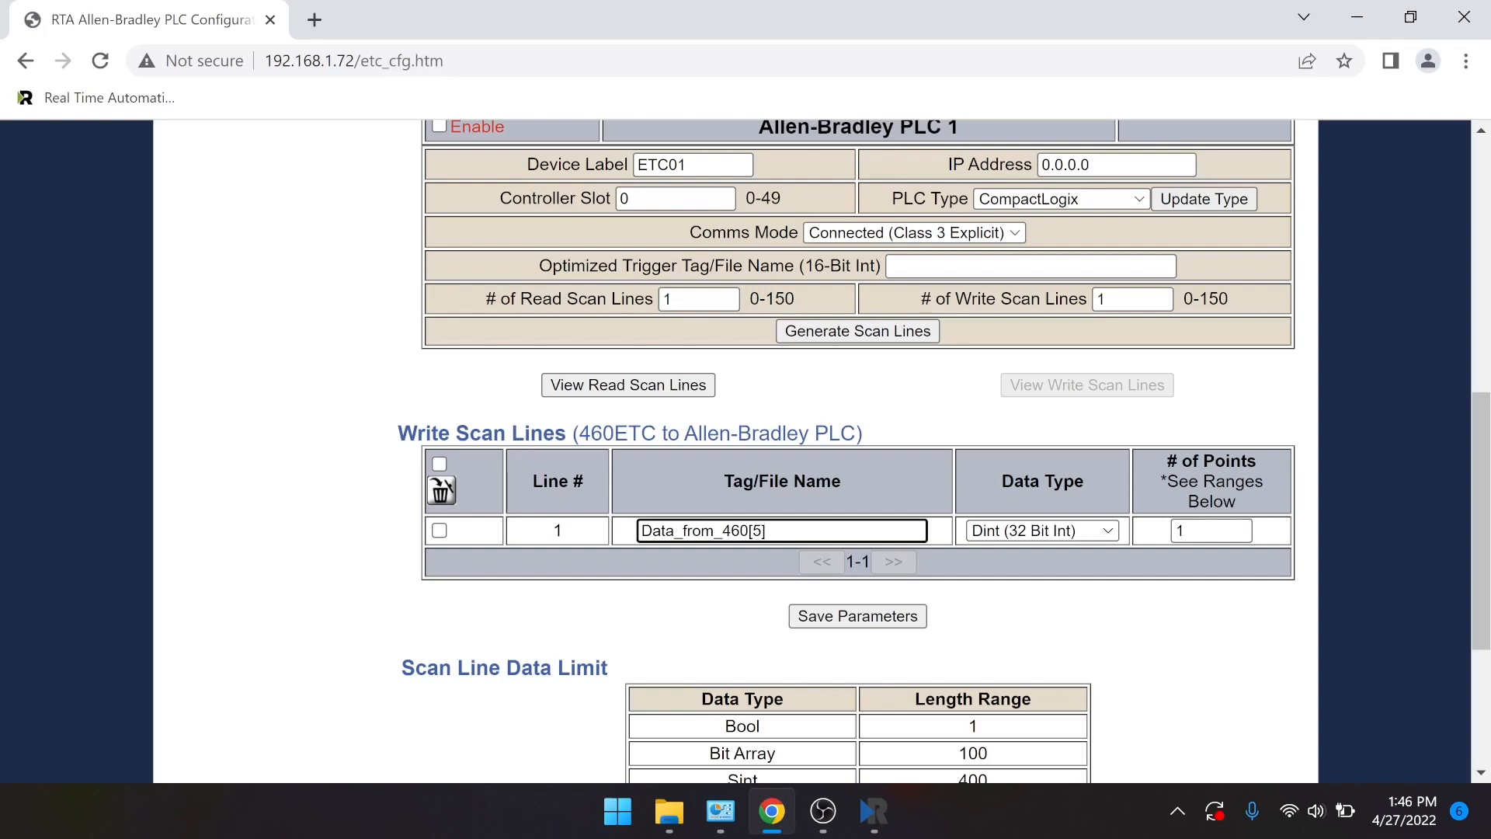
key(shift+Left)
key(shift+Left)
key(shift+Left)
key(Right)
- Examine the Scan Line Data Limit table for the length range of each data type, particularly Sint
scroll(802, 530, down, 3)
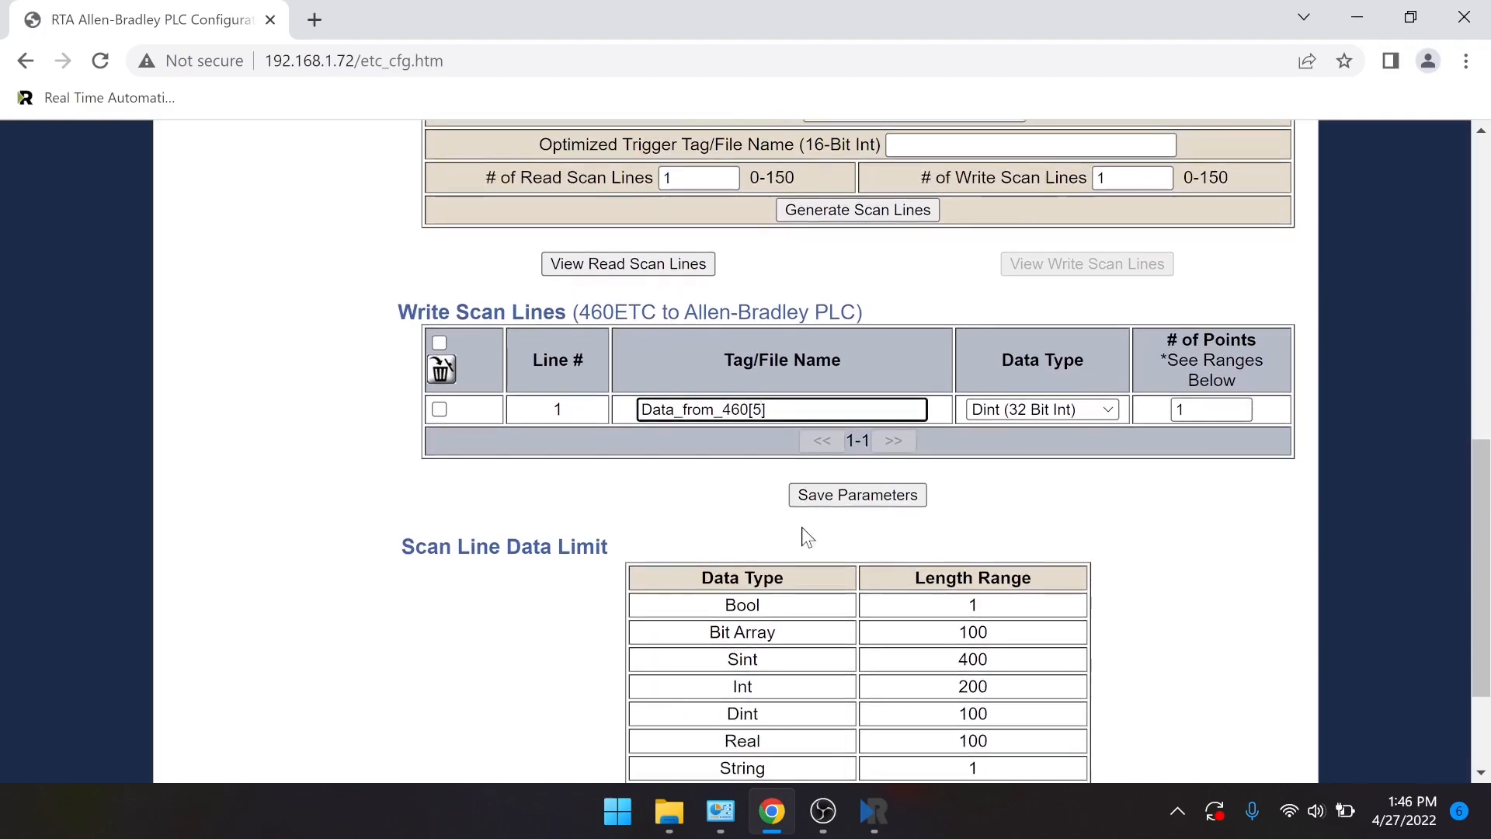
scroll(802, 529, down, 1)
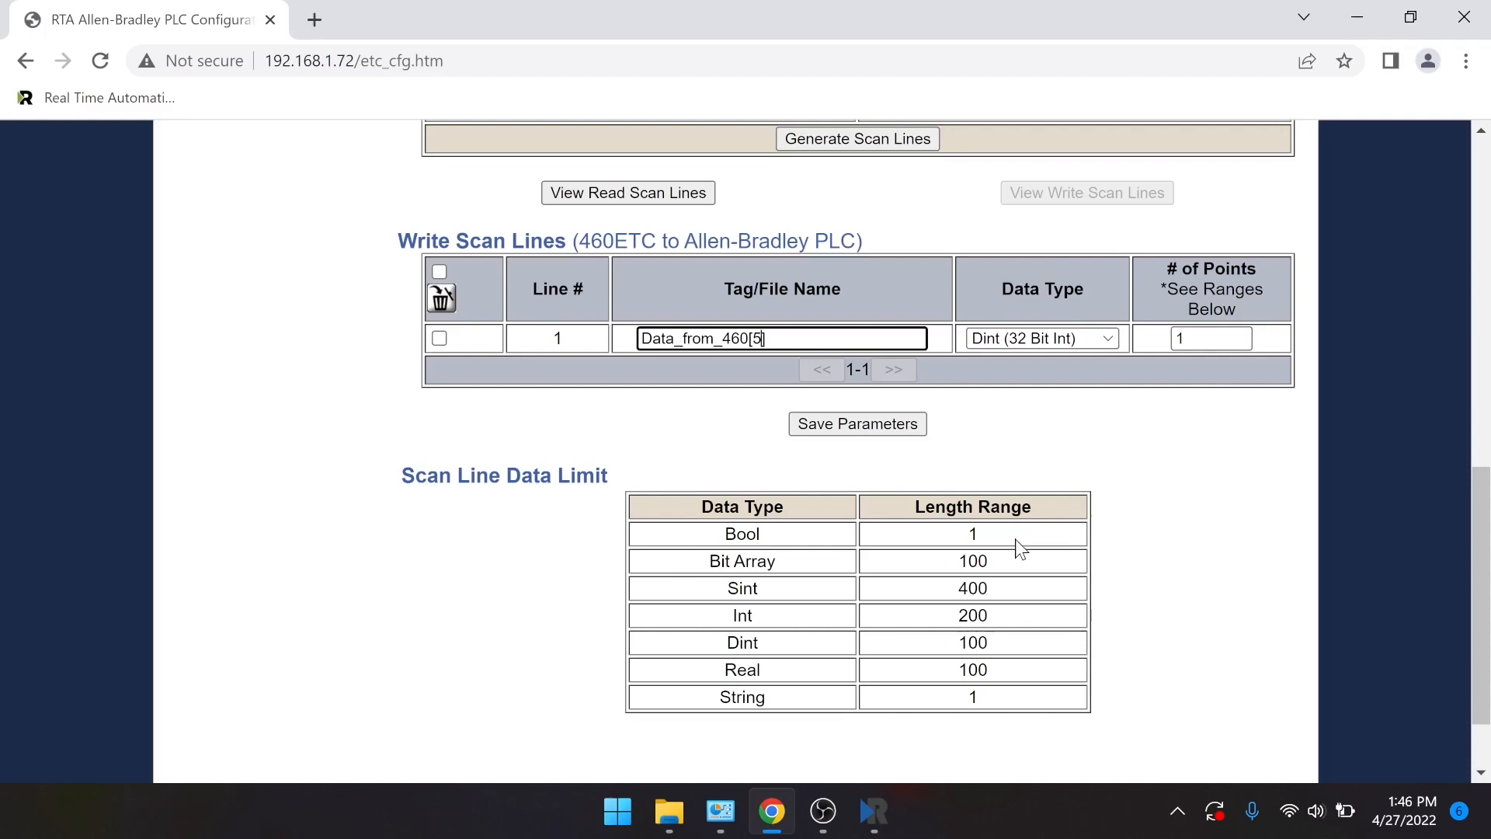
scroll(1015, 539, down, 1)
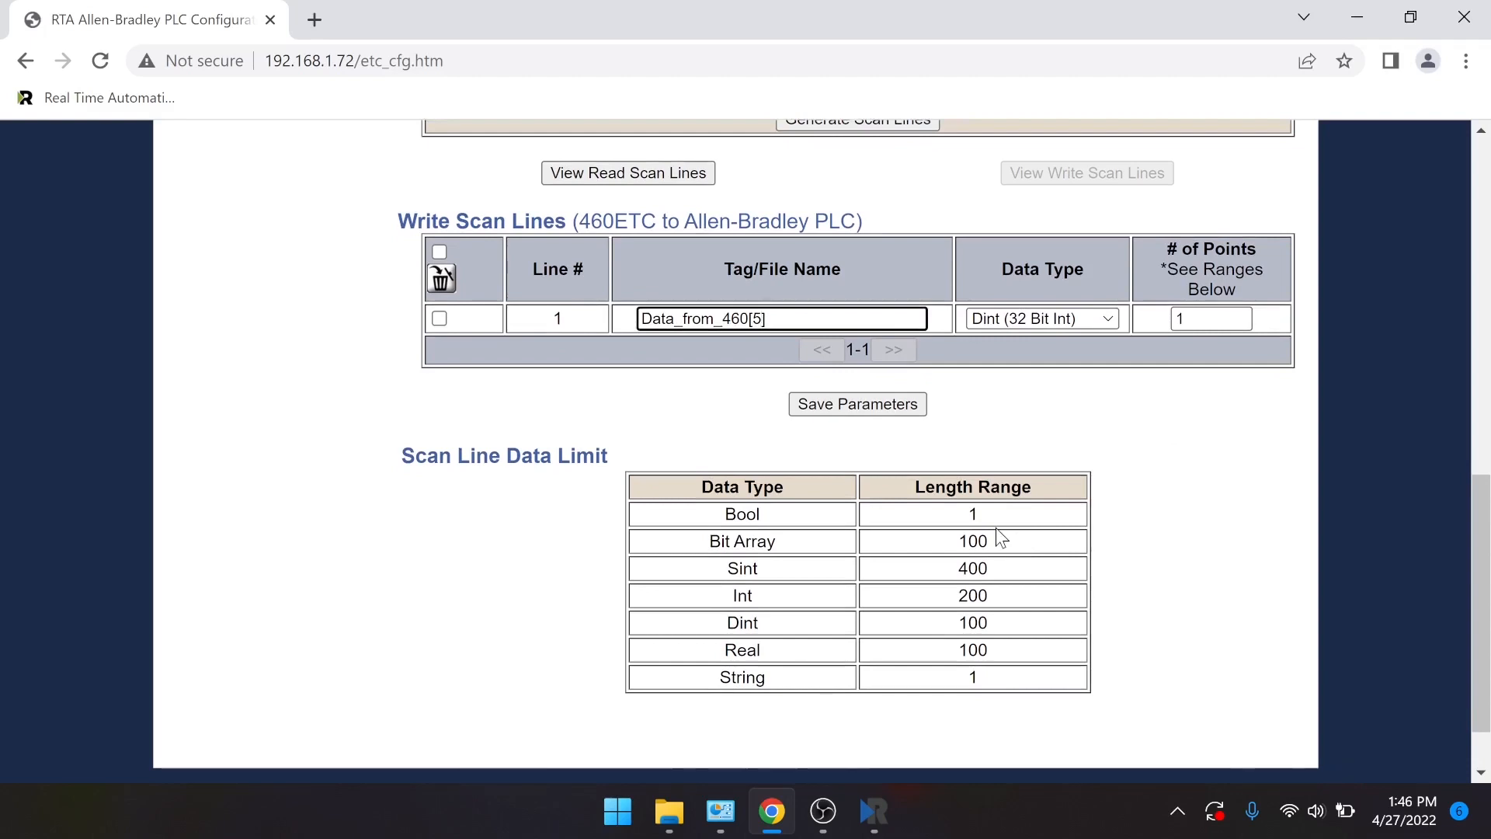
text(])
key(BackSpace)
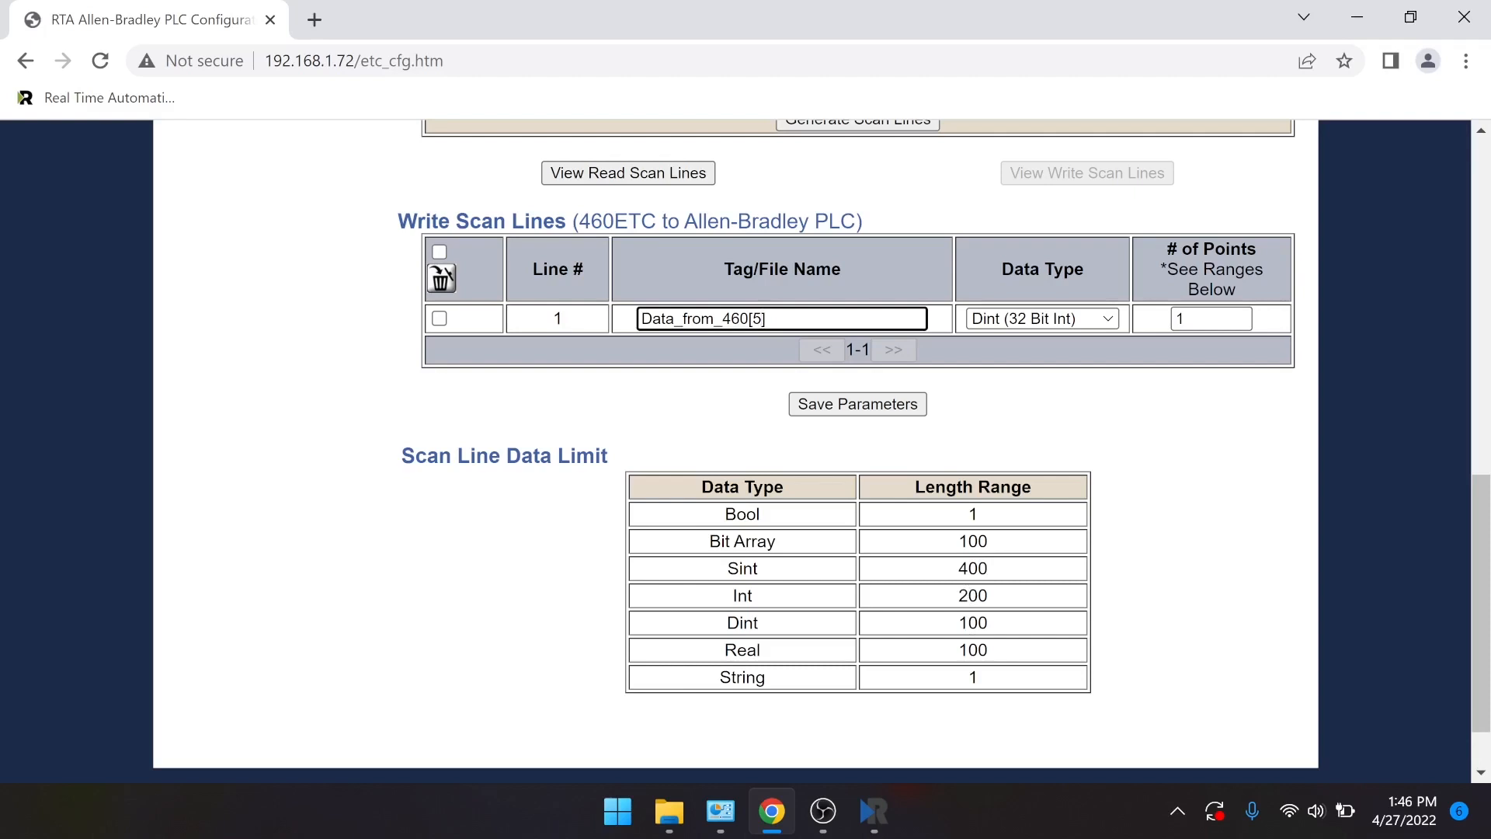
click(967, 716)
scroll(967, 716, up, 1)
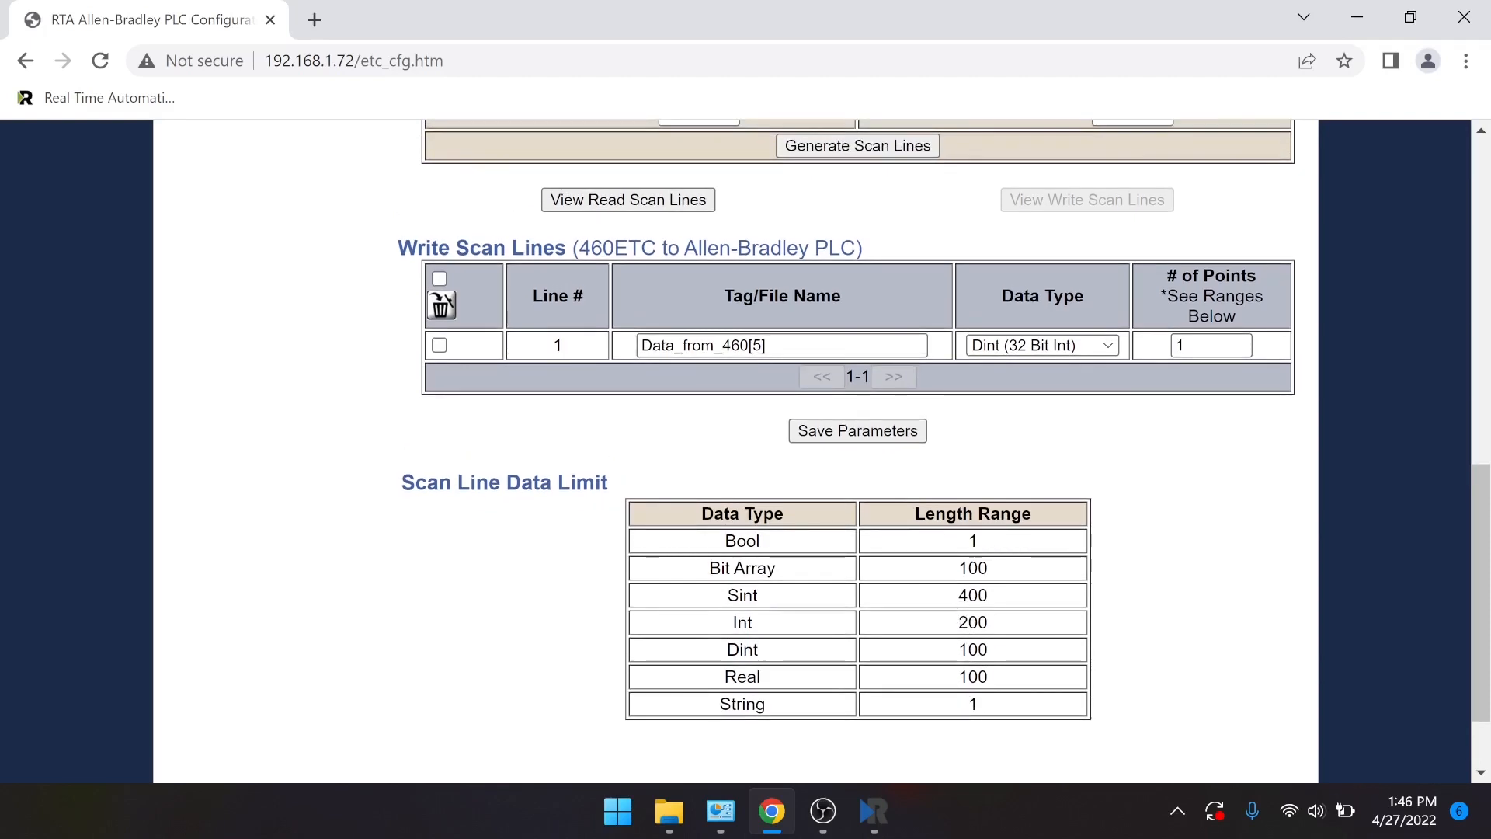
double_click(974, 596)
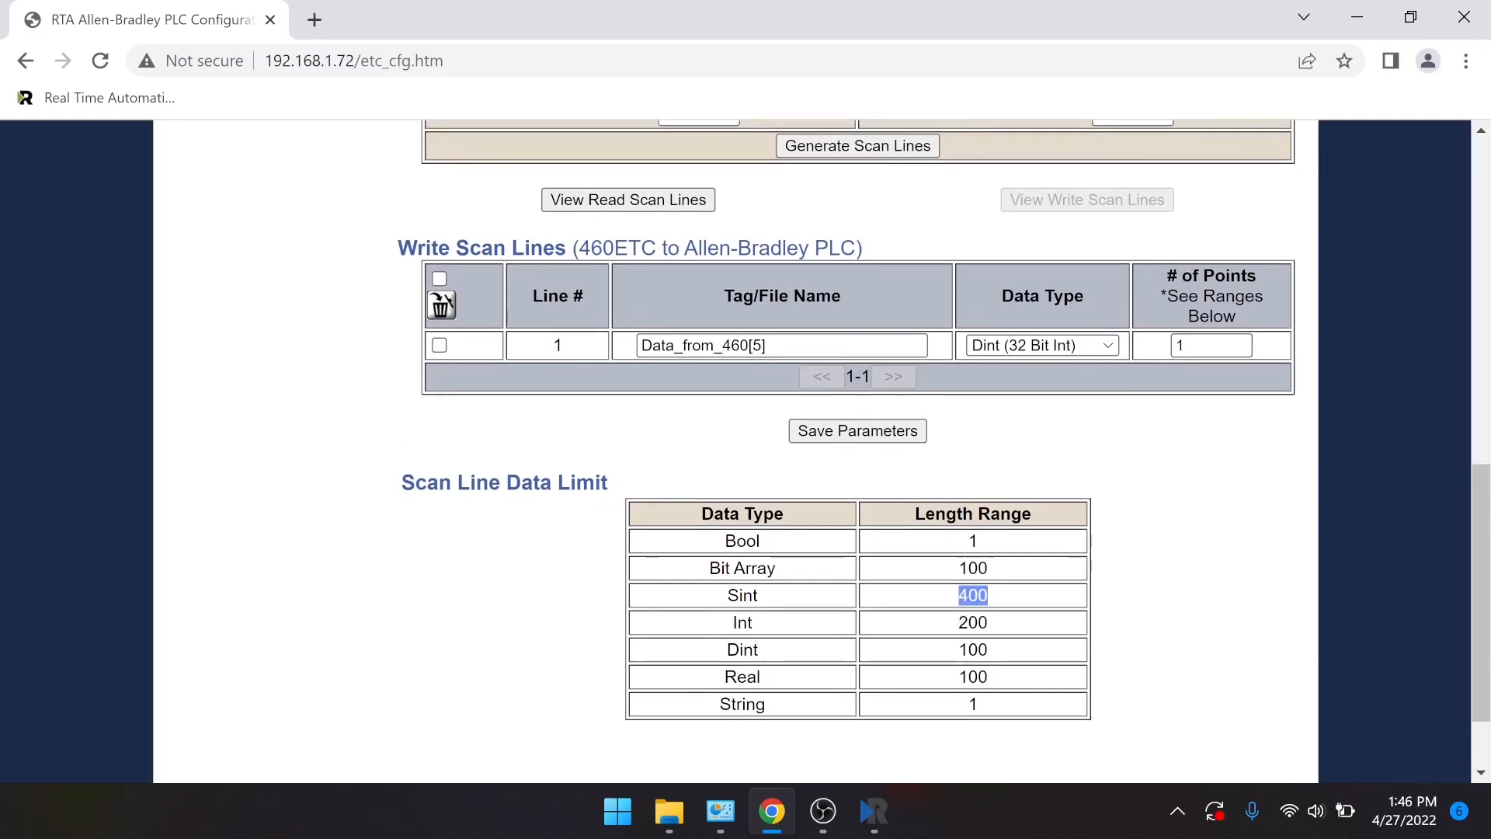
click(1082, 598)
- Set write scan line 1 to the Sint (8 Bit Int) data type with 400 points
click(1073, 346)
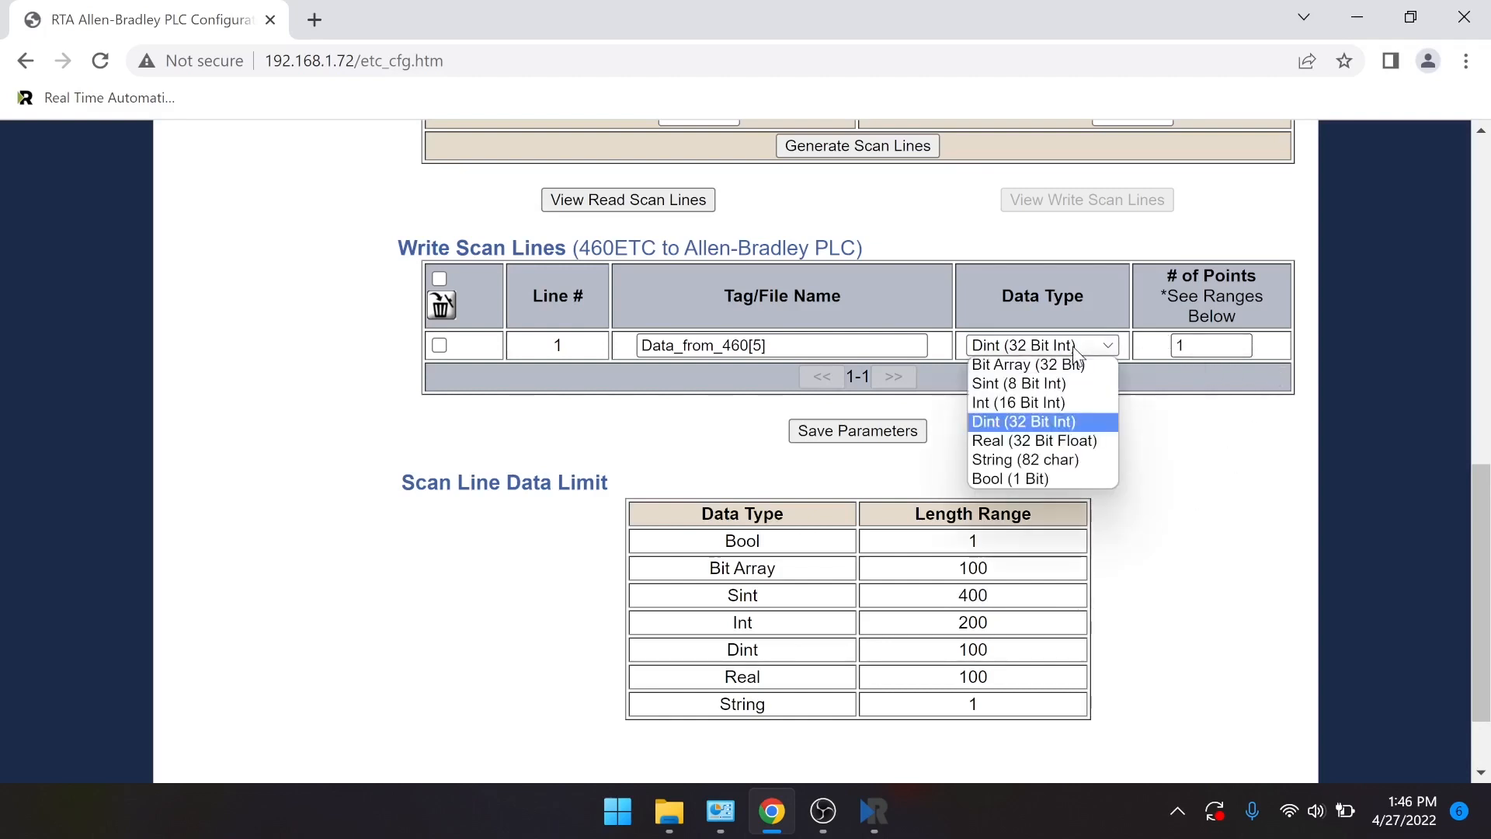
click(1042, 384)
drag(1215, 316, 1206, 347)
click(1208, 347)
key(BackSpace)
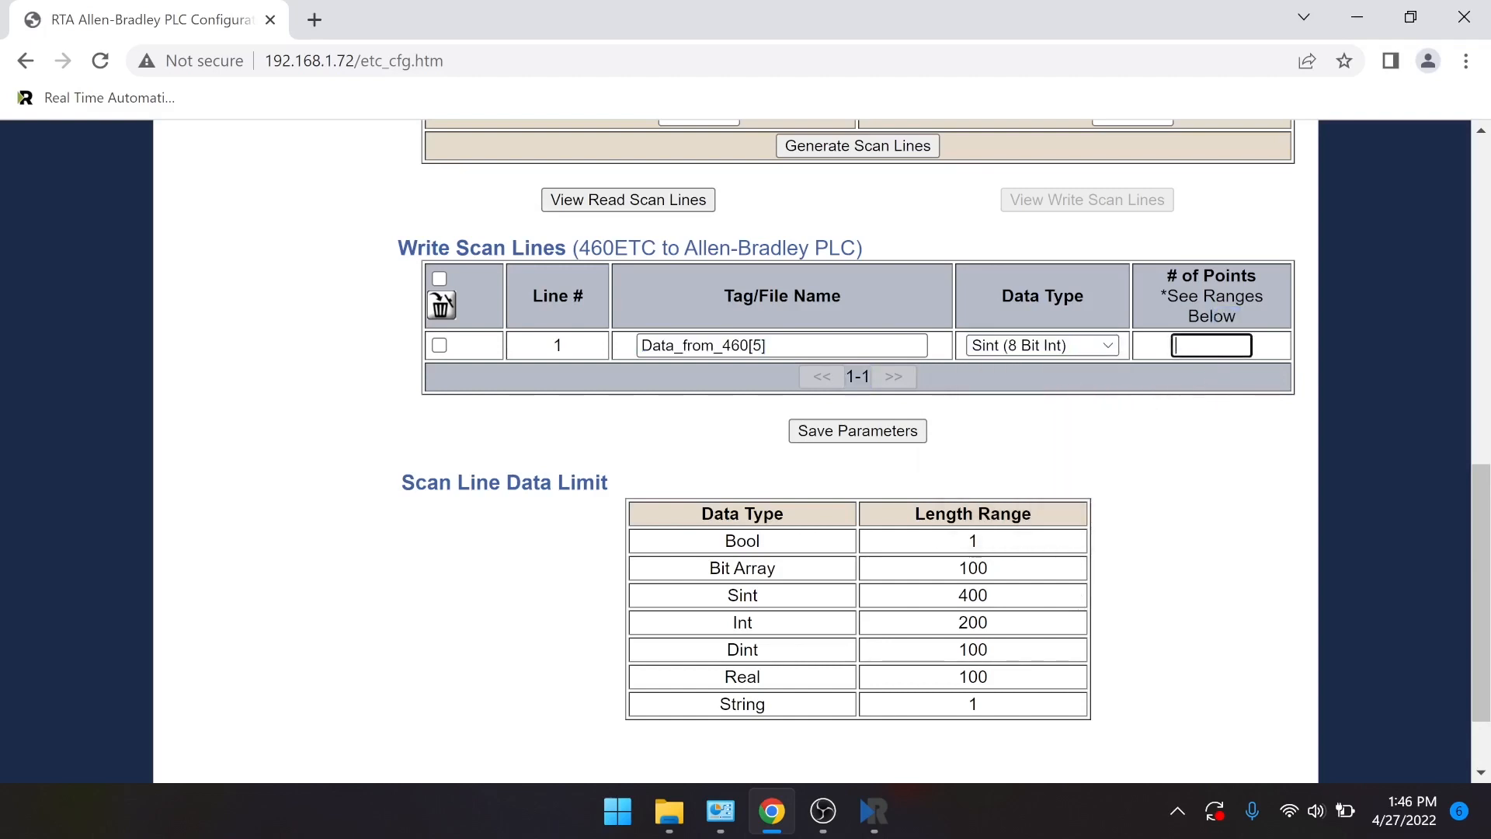
text(400)
- Change the array element in write scan line 1's tag/file name to Data_from_460[401]
click(770, 346)
key(BackSpace)
key(BackSpace)
key(BackSpace)
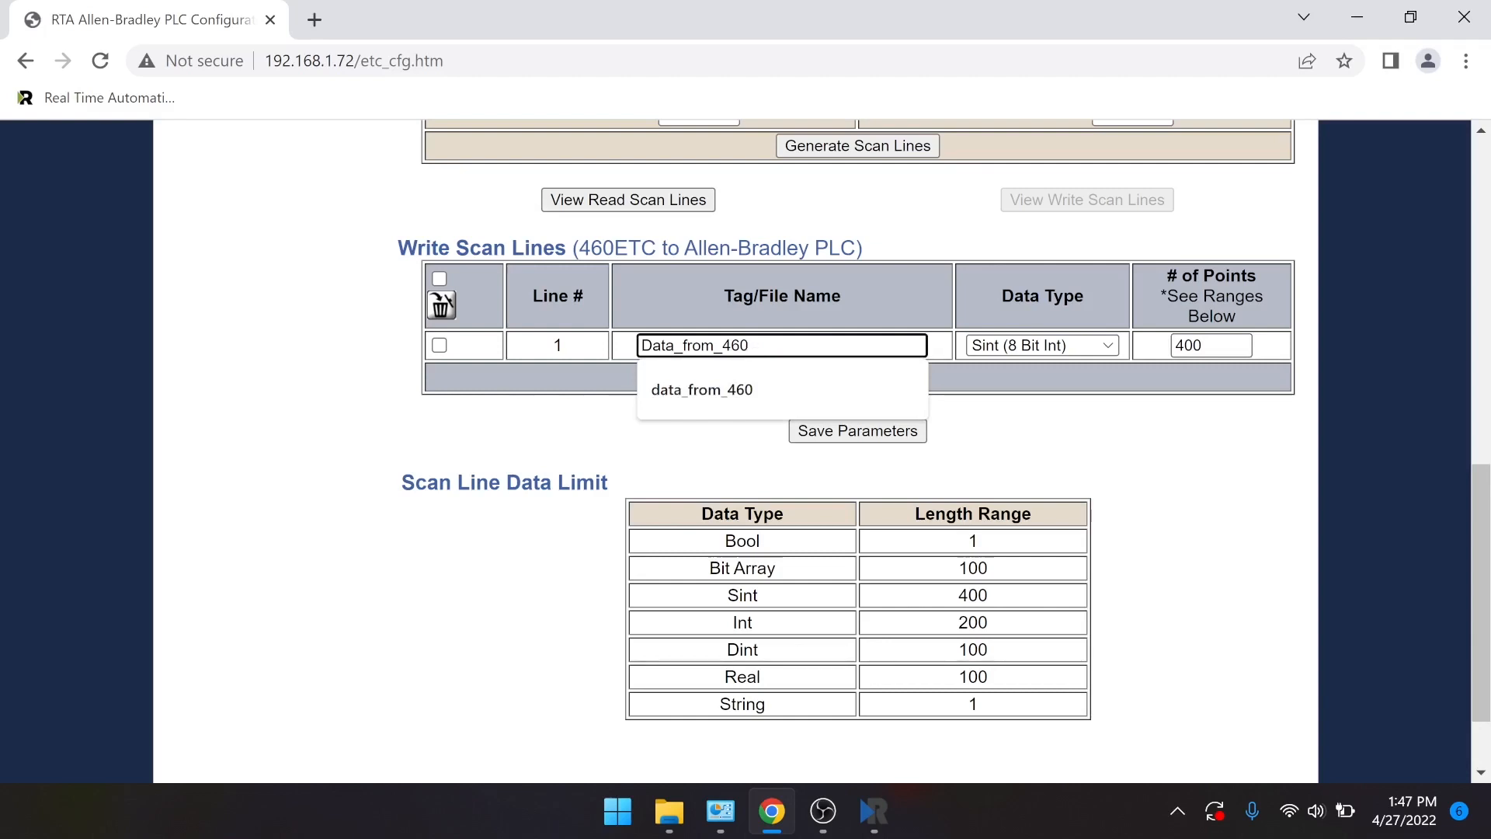
text([4)
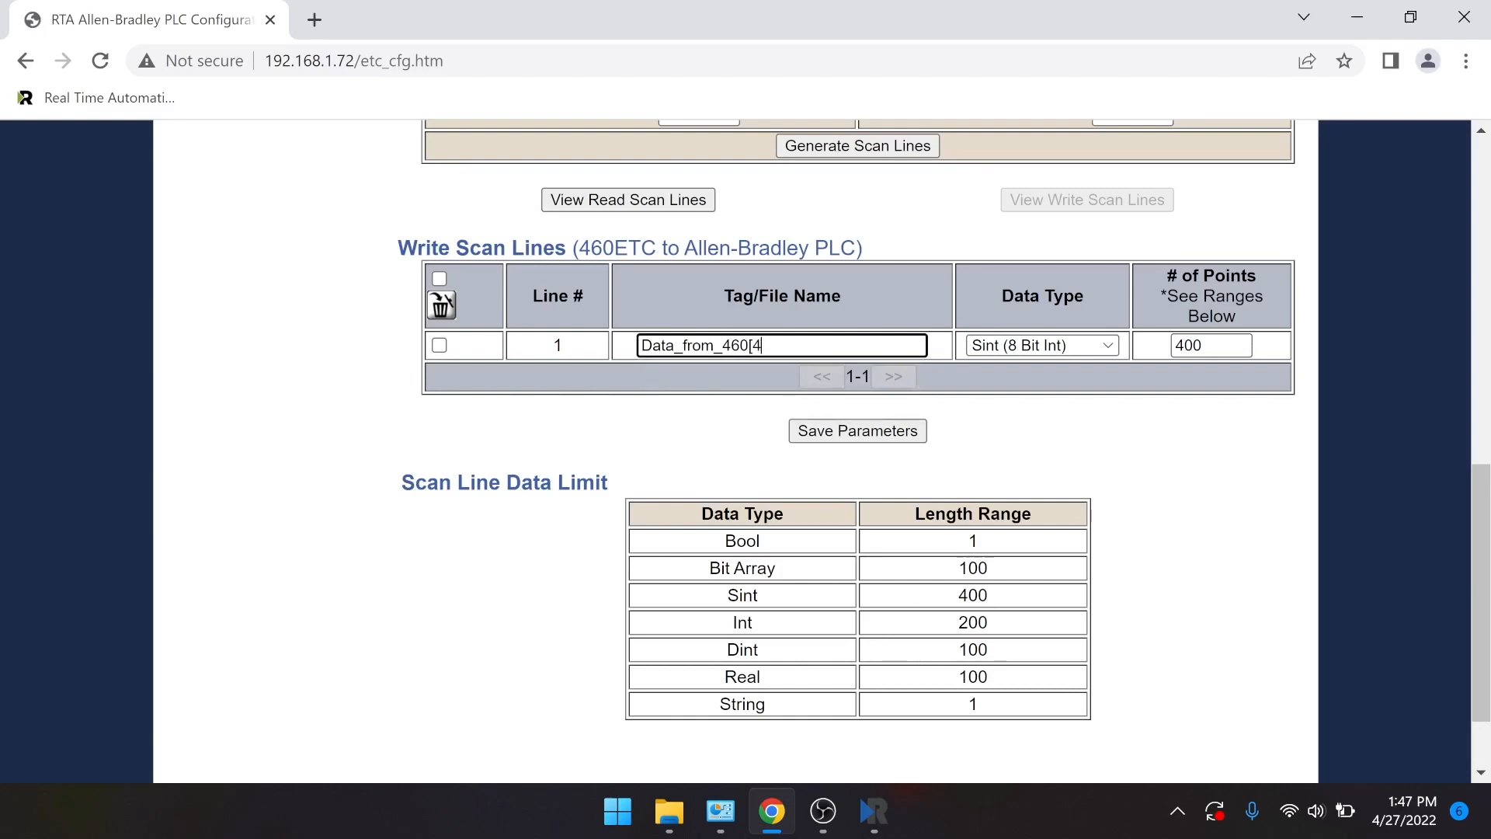
text(01])
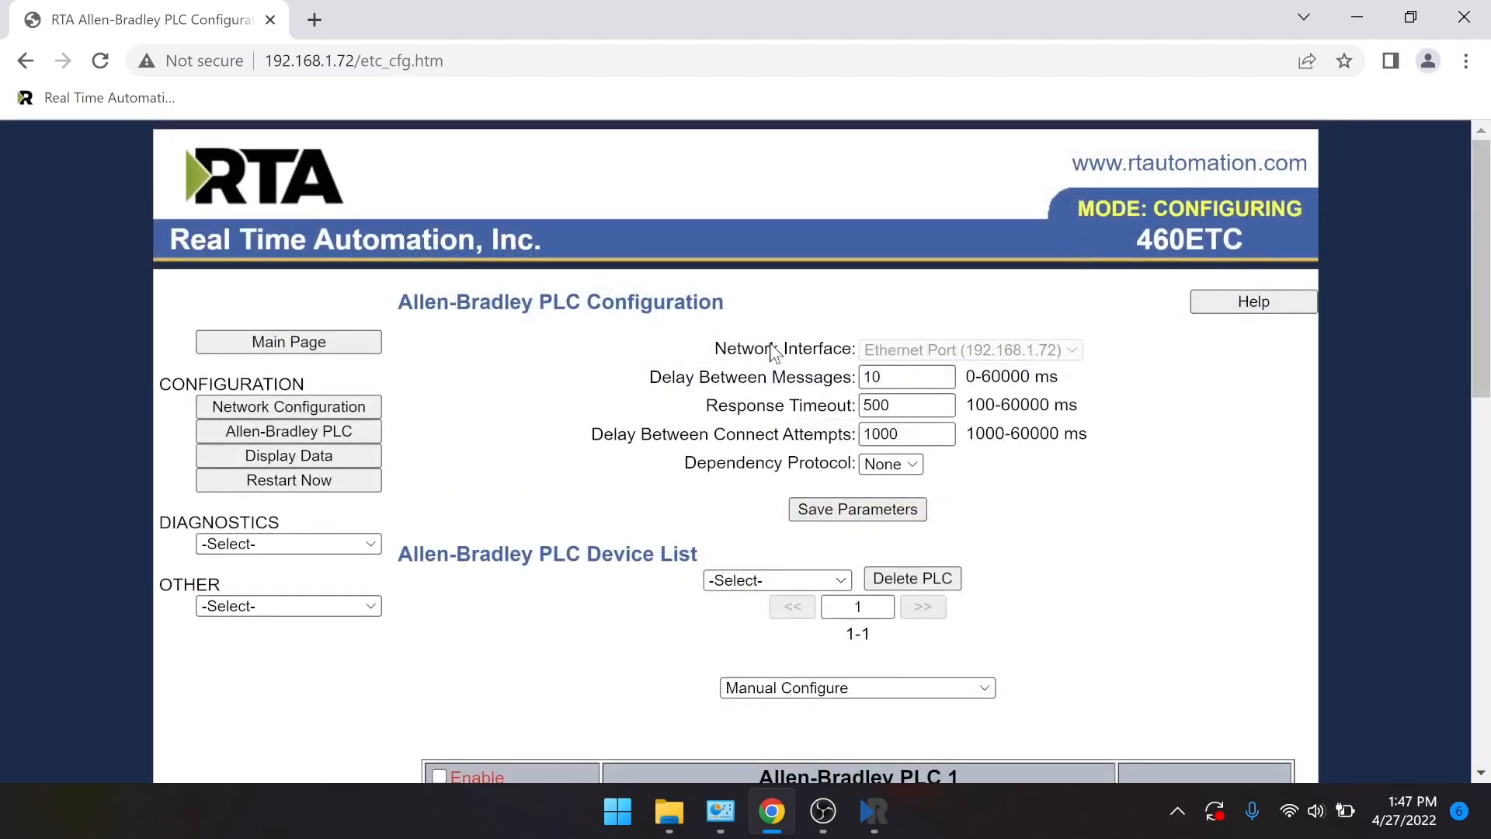
scroll(773, 354, down, 6)
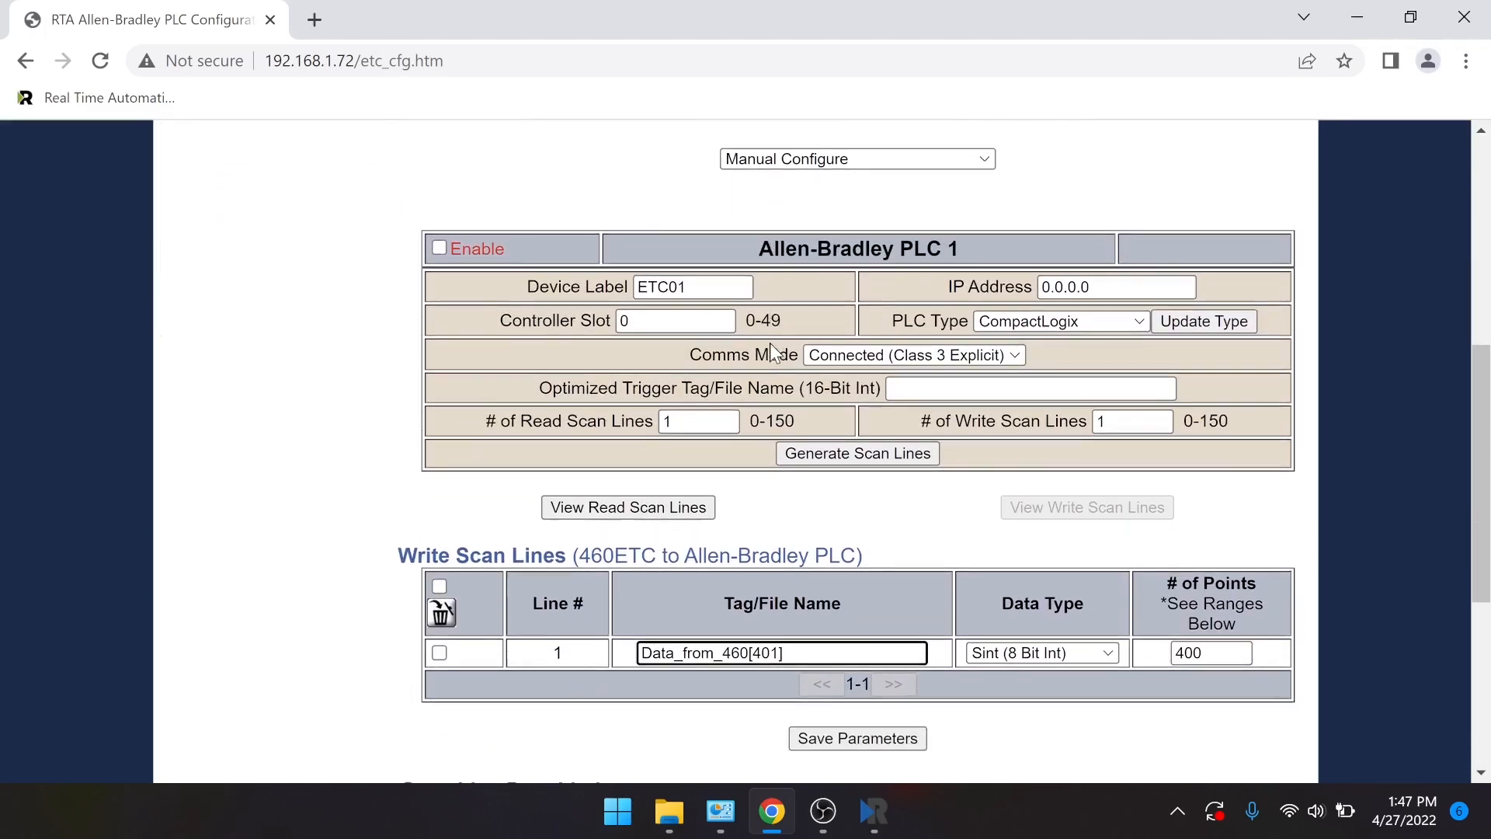
scroll(770, 342, up, 7)
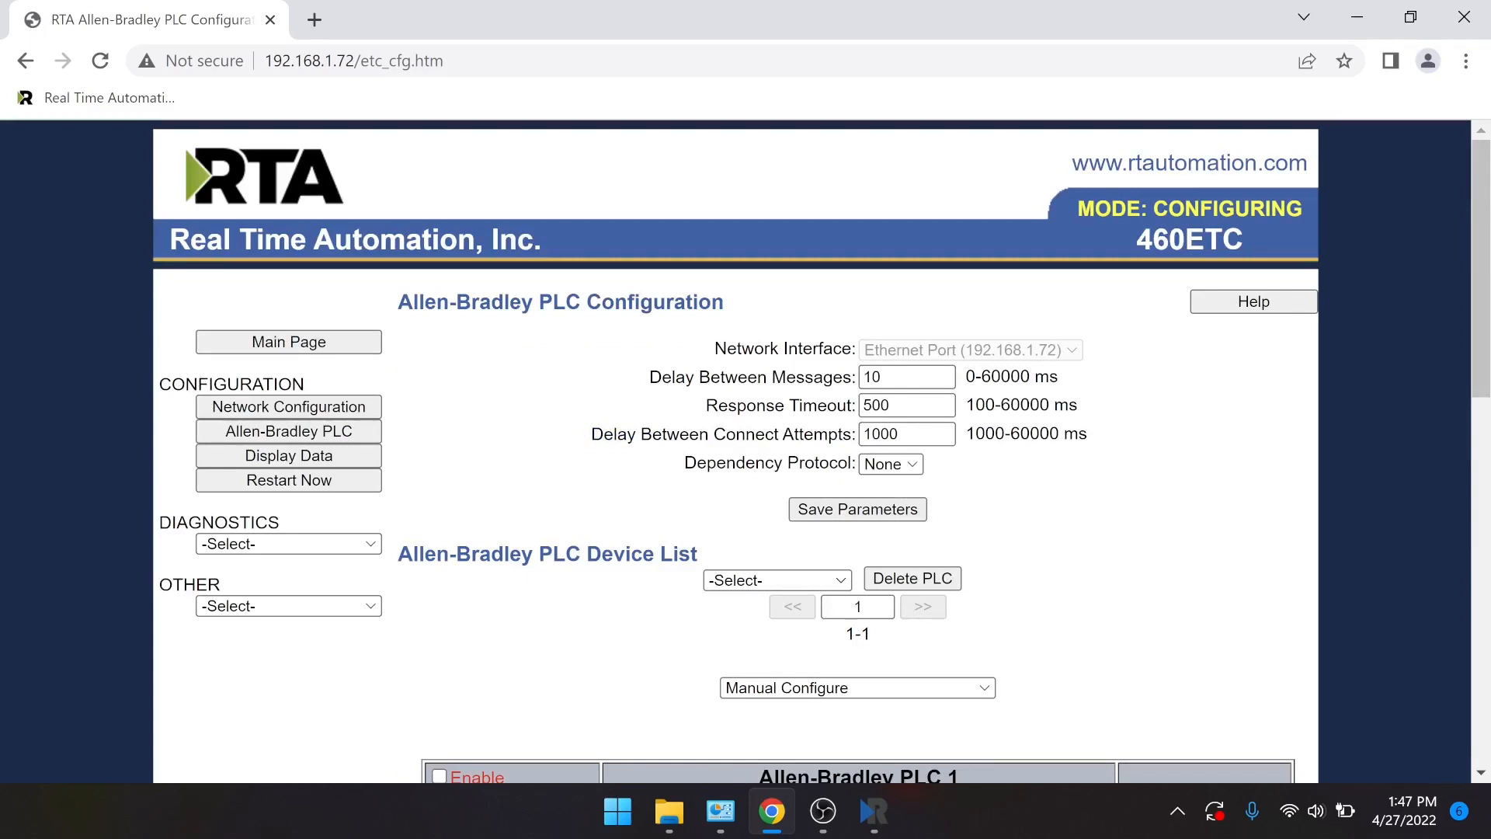
scroll(773, 351, down, 3)
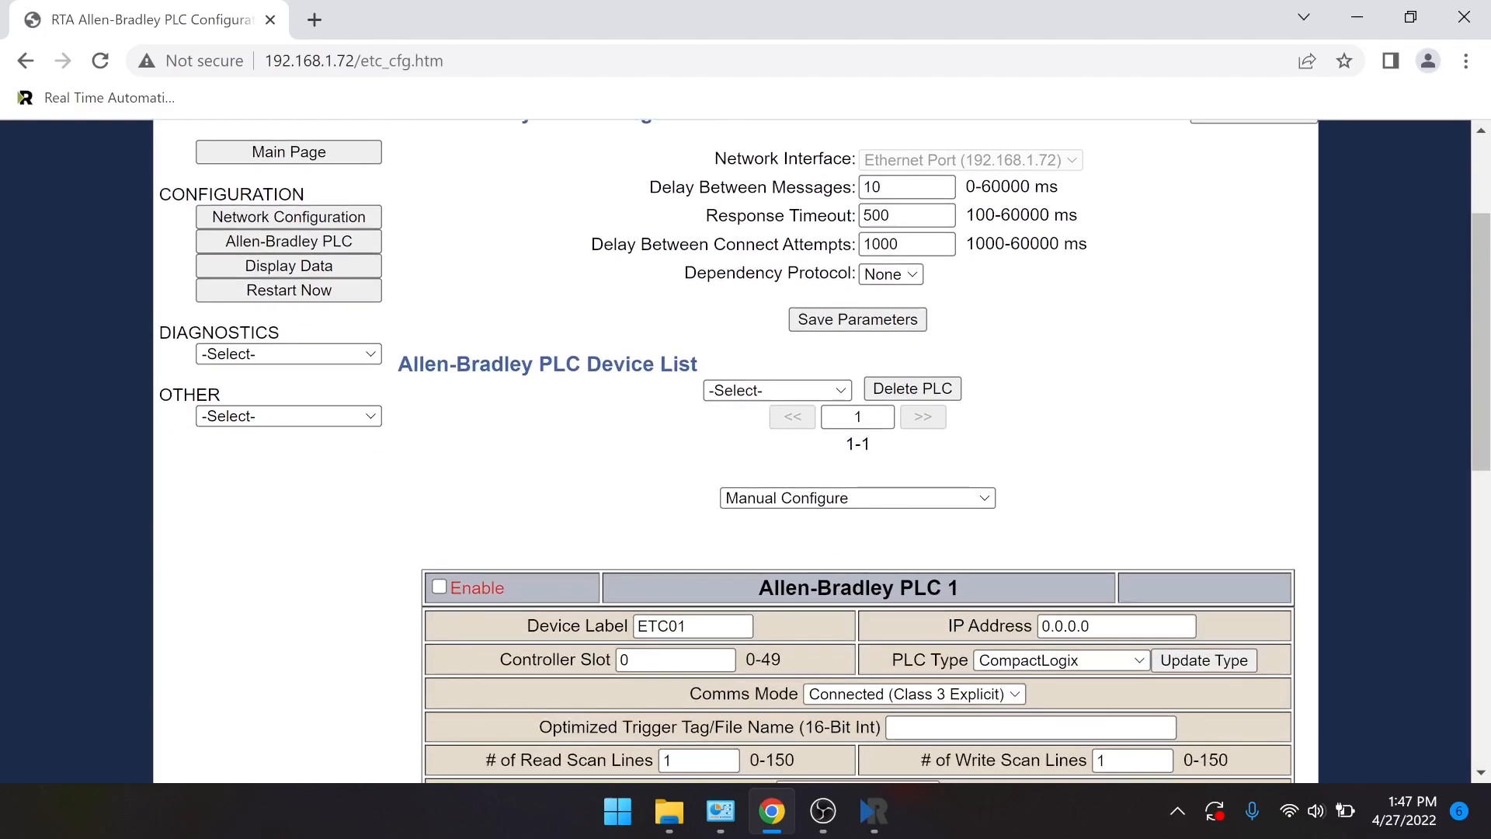
scroll(773, 351, down, 1)
scroll(775, 425, up, 3)
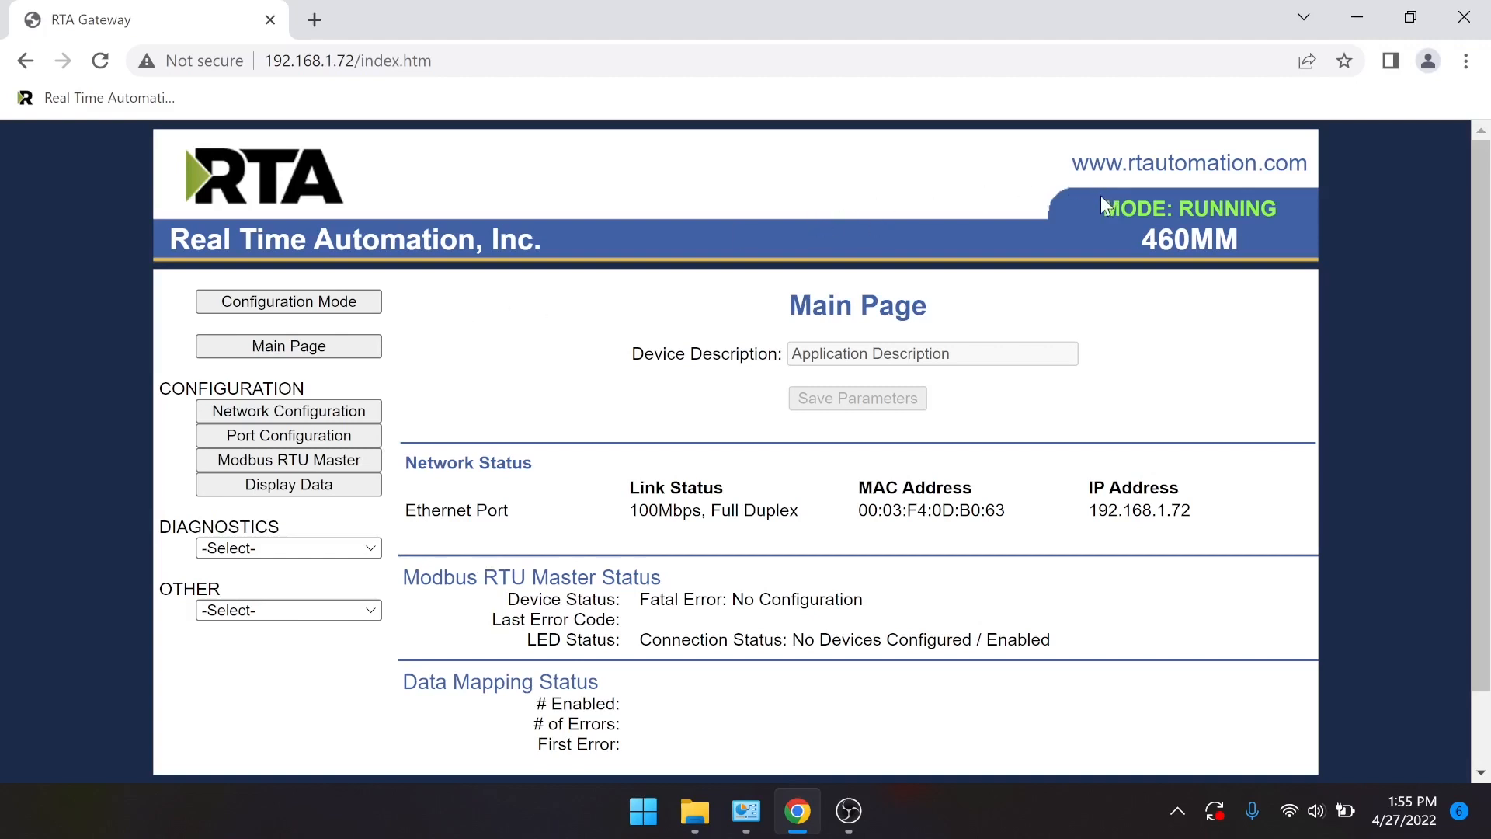
- Put the 460MM gateway into Configuration Mode and confirm stopping its communications
click(267, 301)
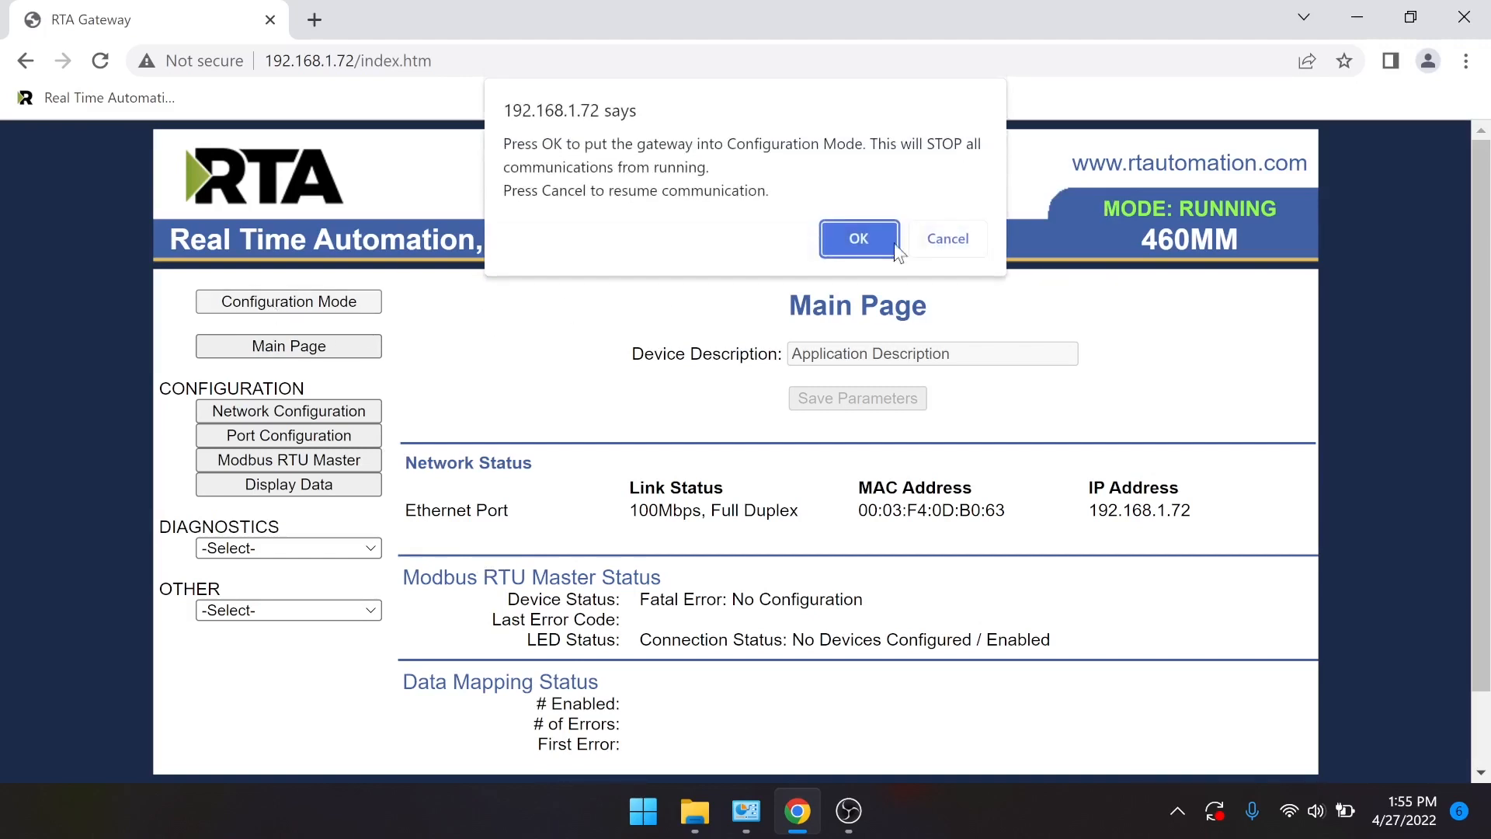
click(854, 239)
click(929, 224)
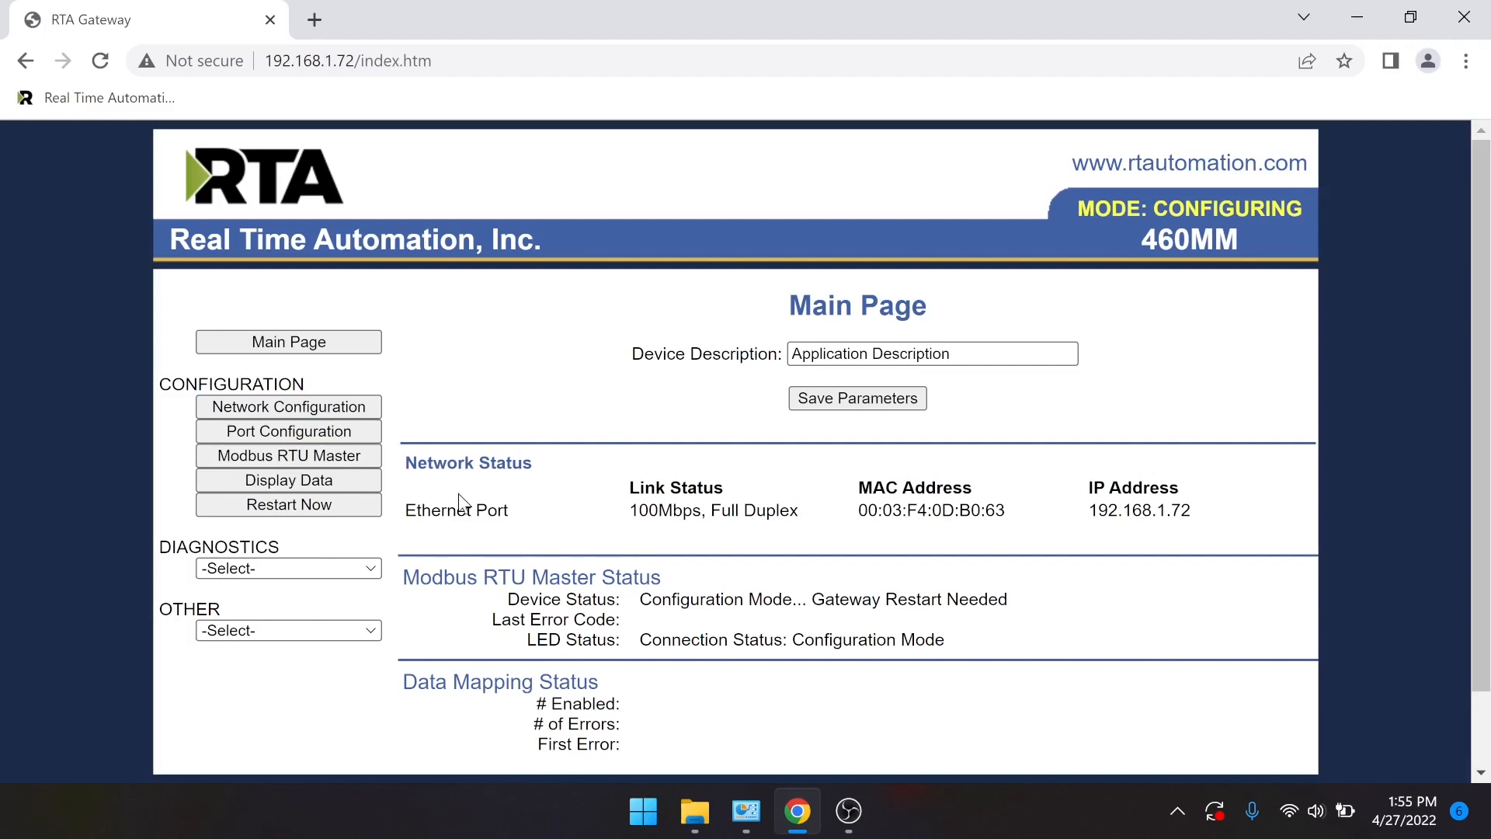
- Enable Port 0 in the comm ports configuration and examine the serial modes offered
click(326, 431)
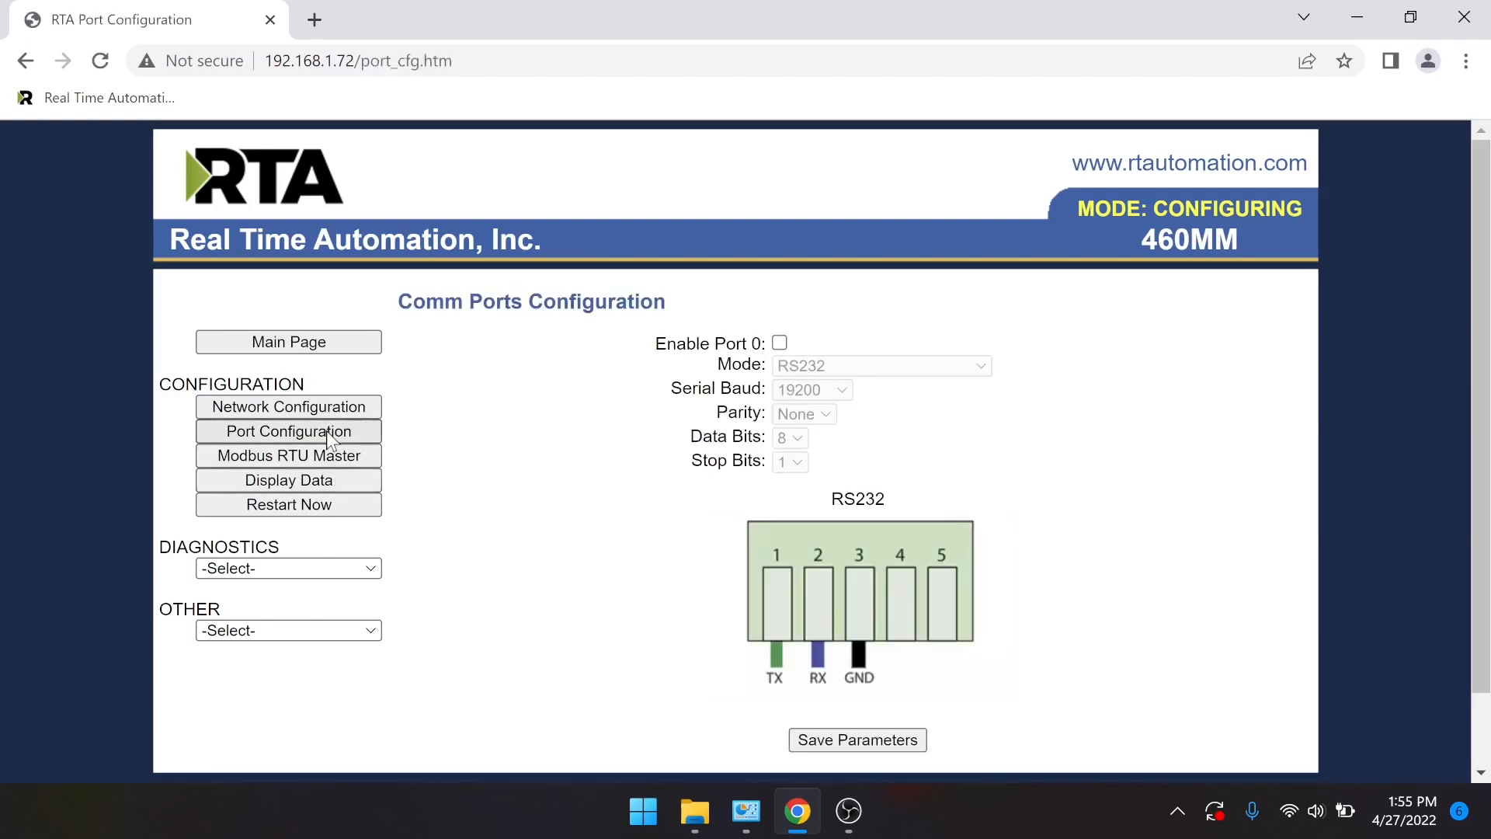
click(780, 344)
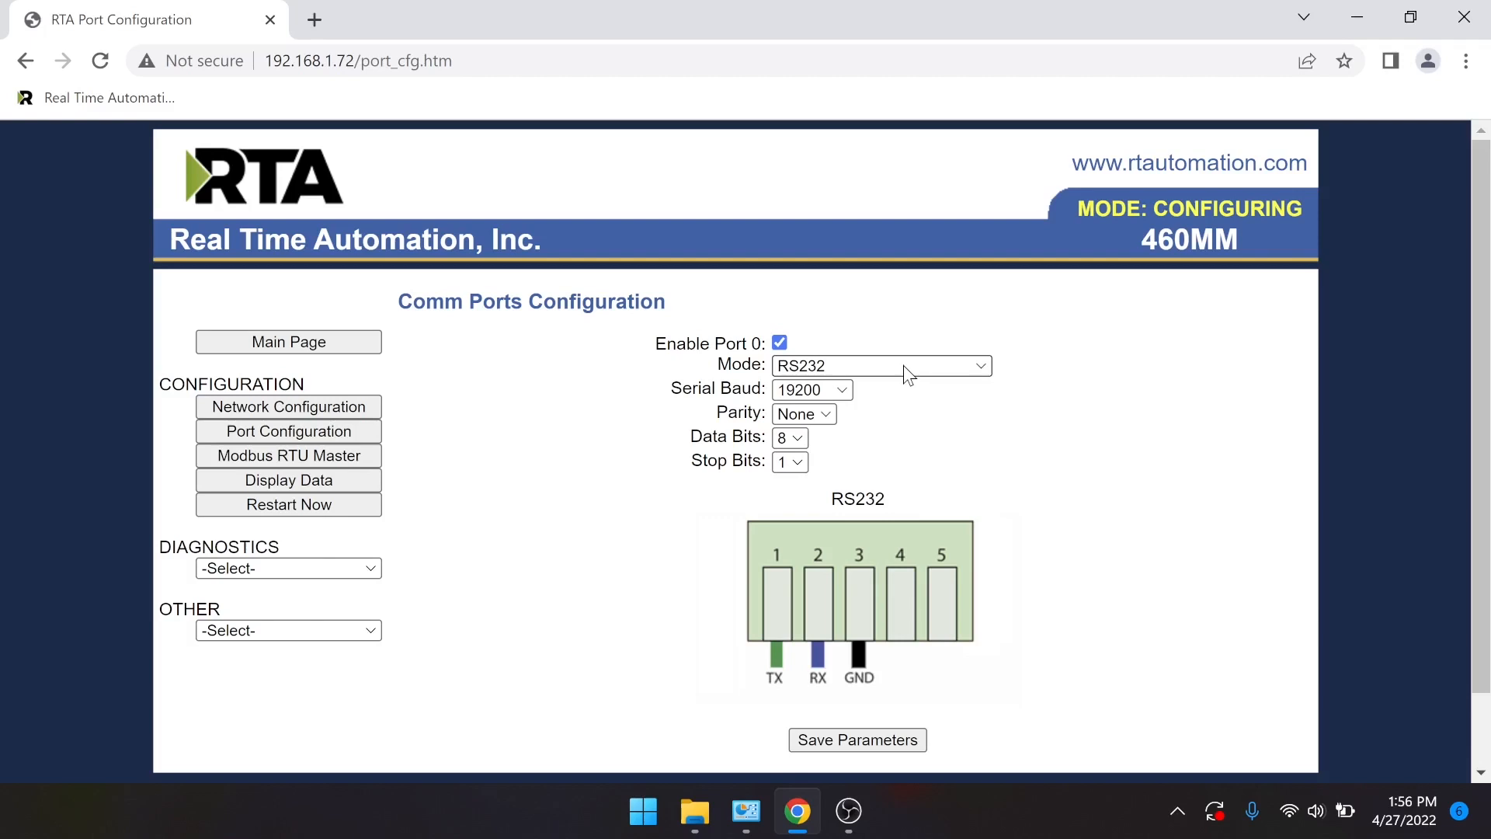
click(905, 370)
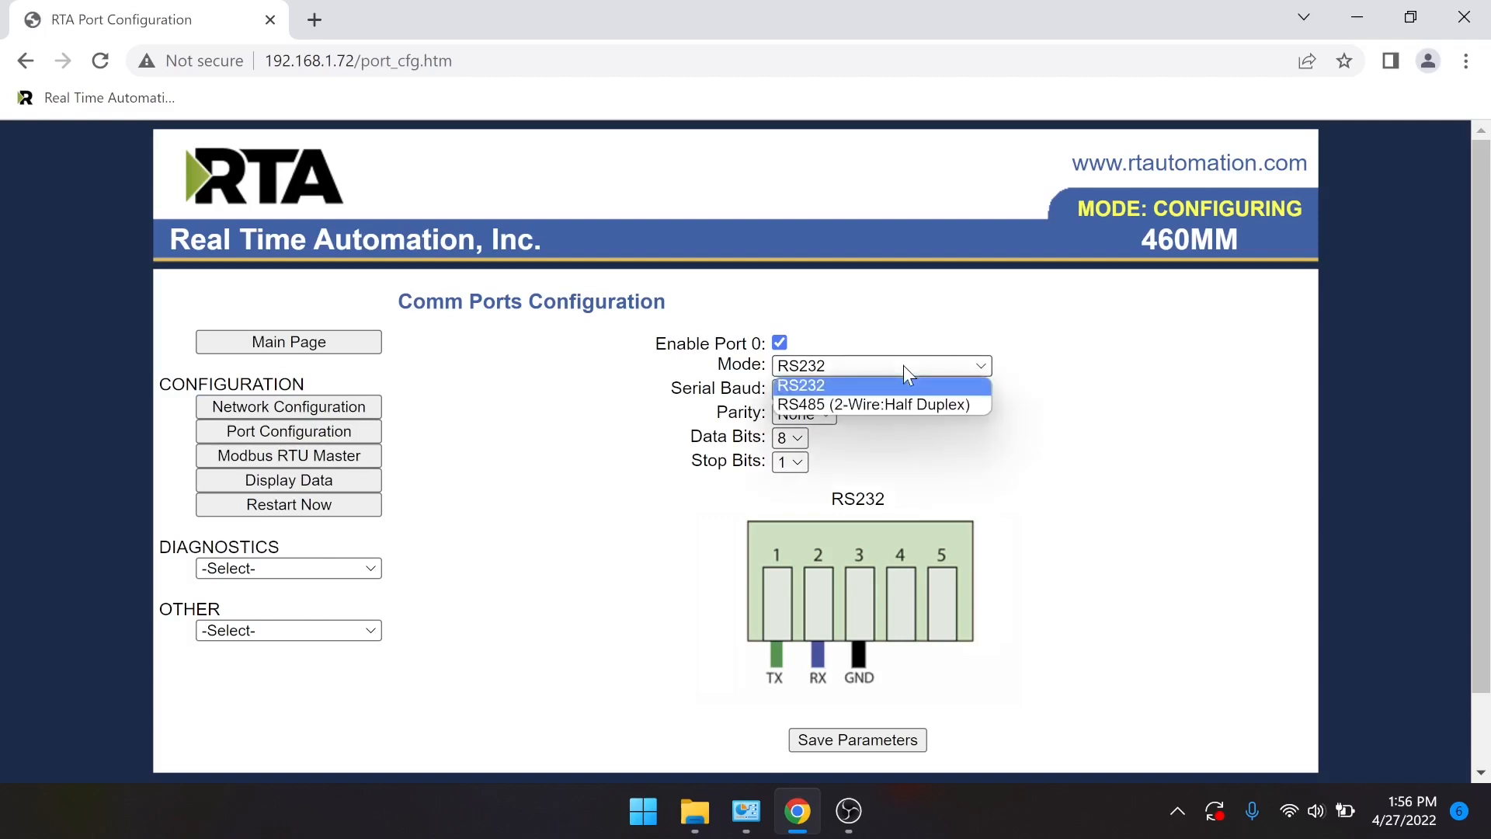
click(903, 366)
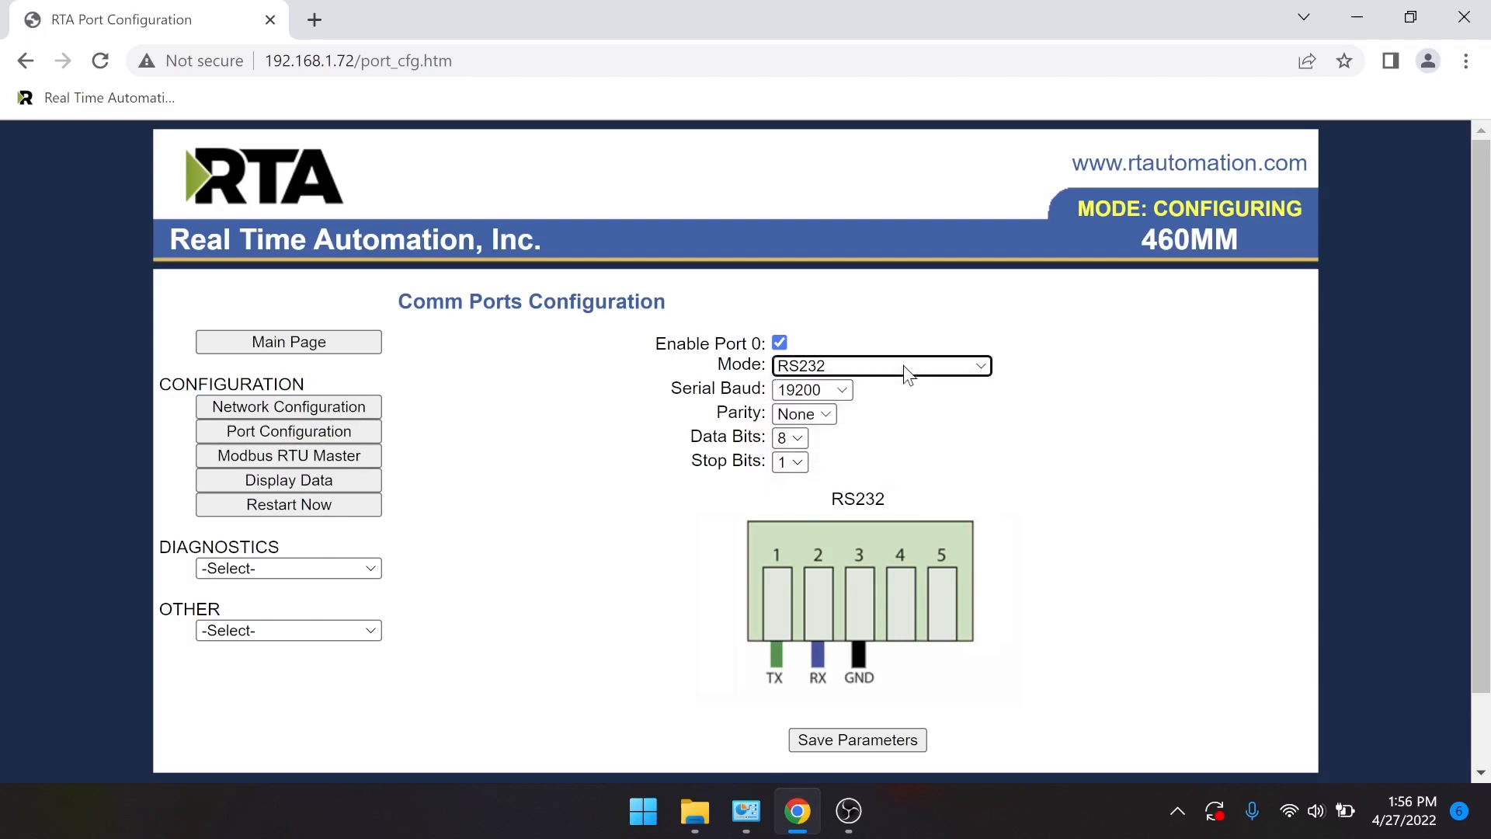
click(839, 396)
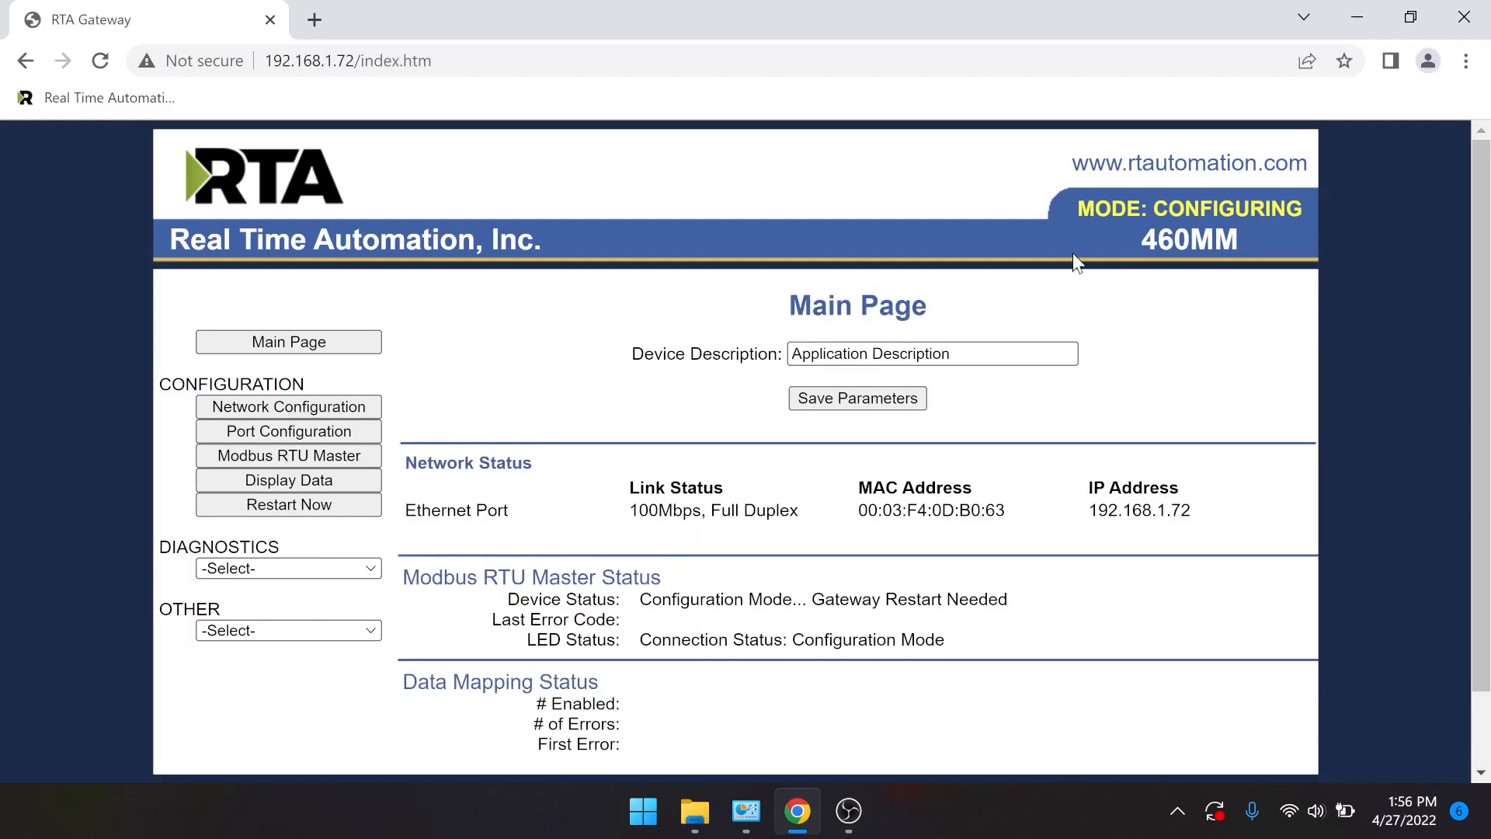
- Set the mode of Port 0 to RS485 (2-Wire:Half Duplex) in the comm ports configuration
click(302, 433)
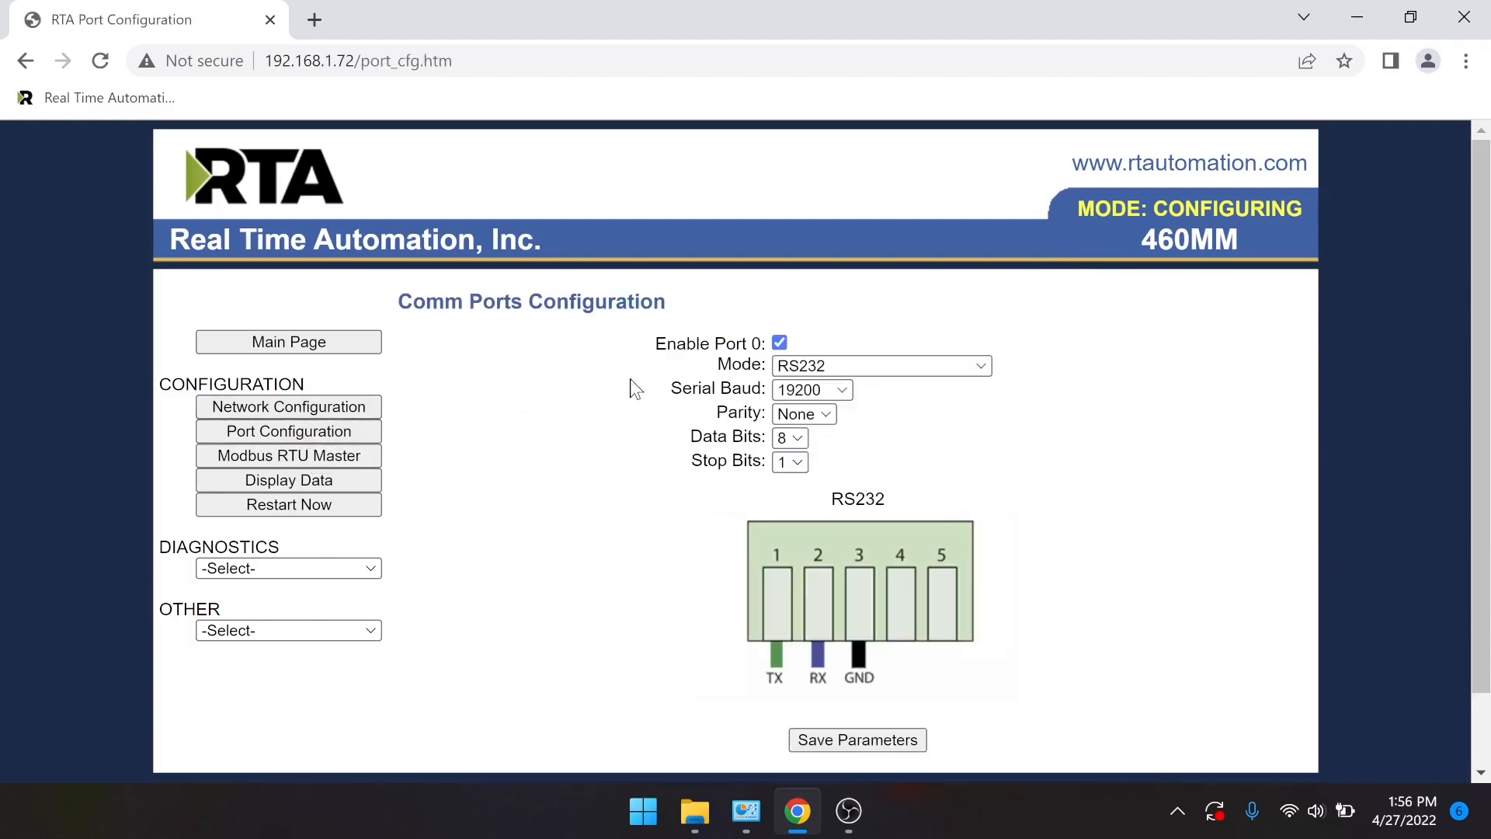
scroll(660, 372, down, 1)
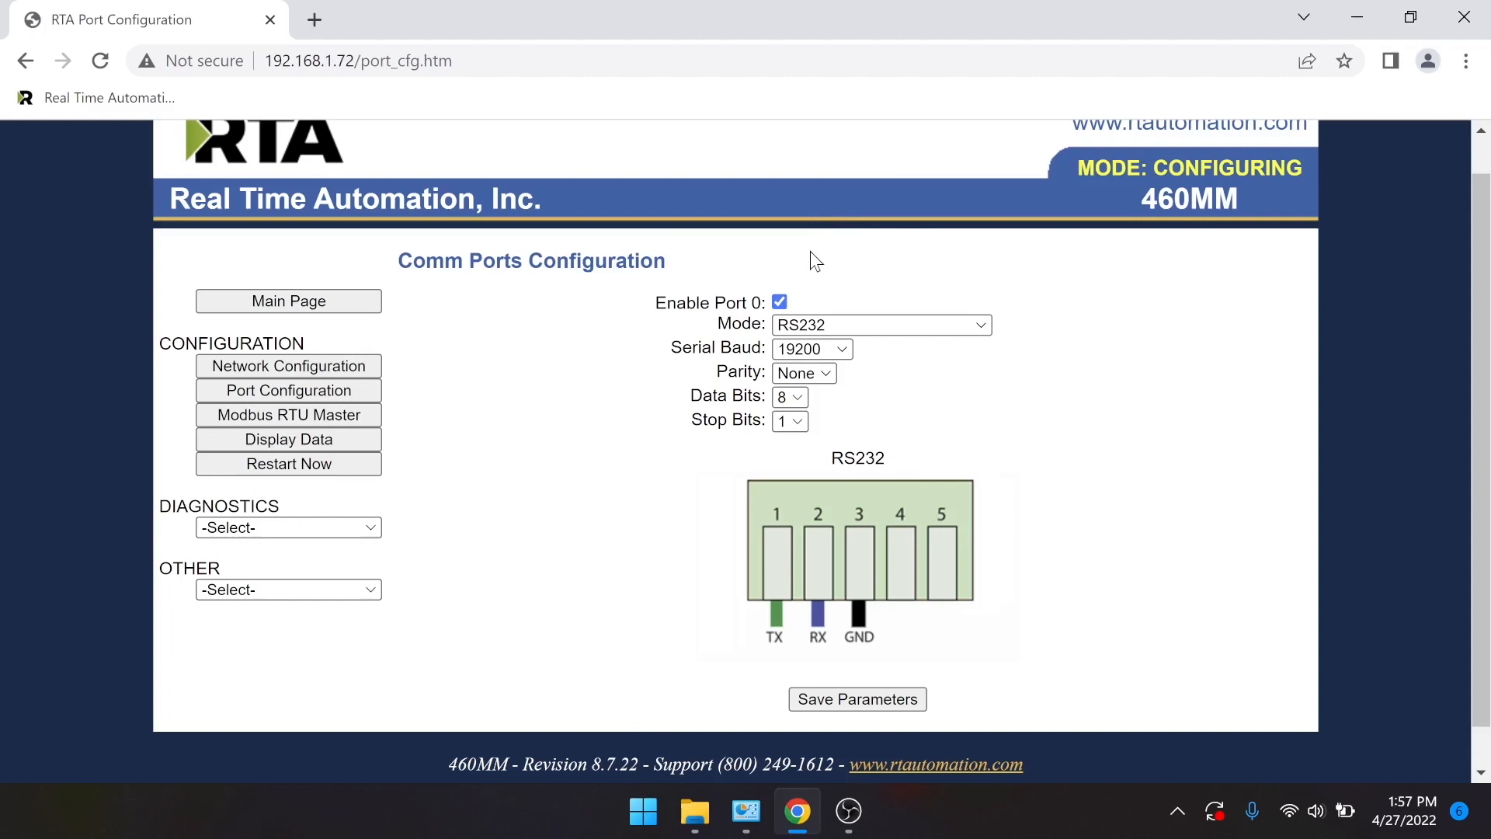
scroll(809, 250, up, 1)
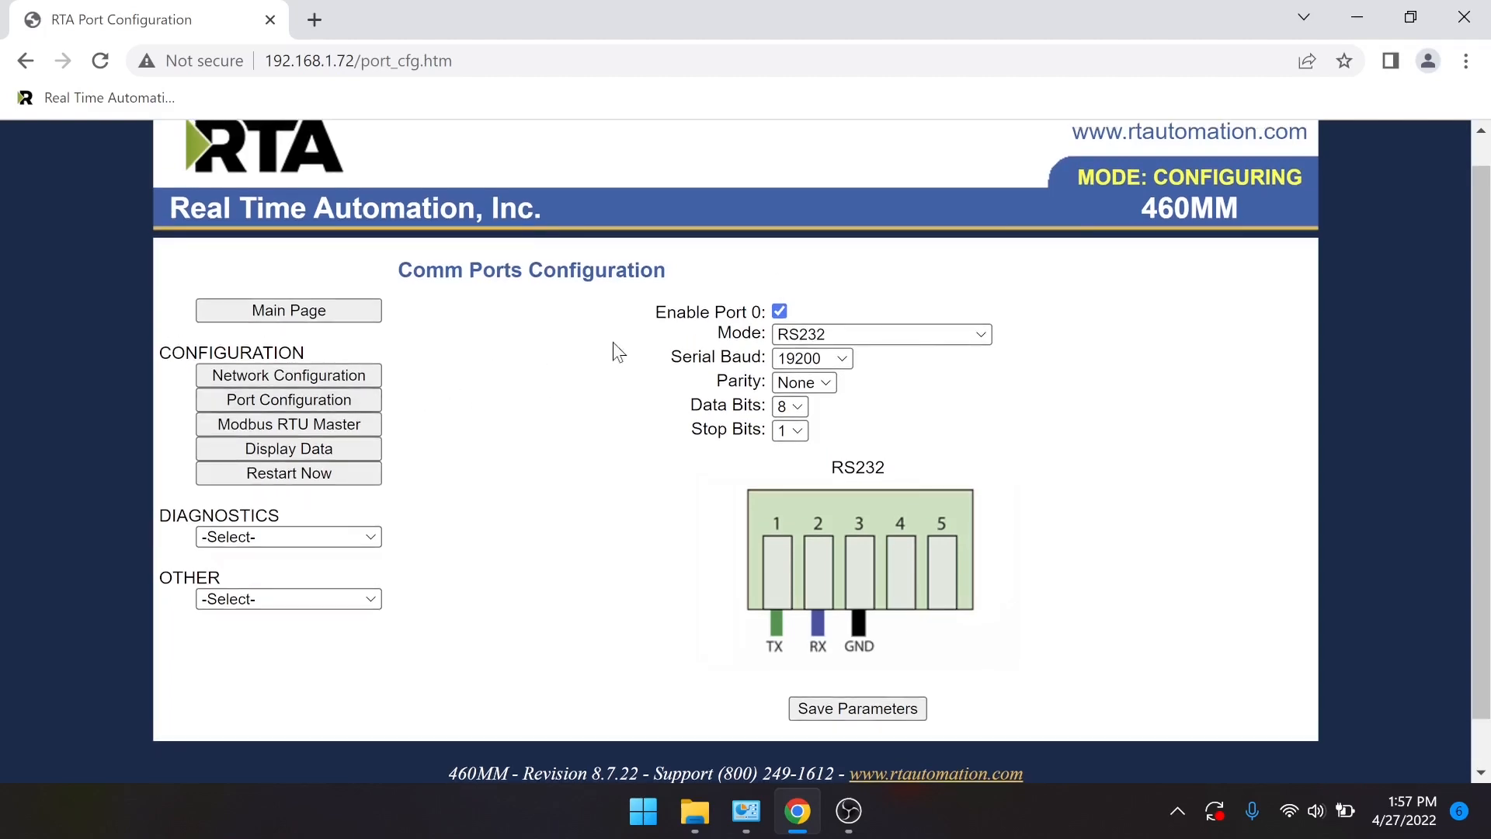
click(786, 342)
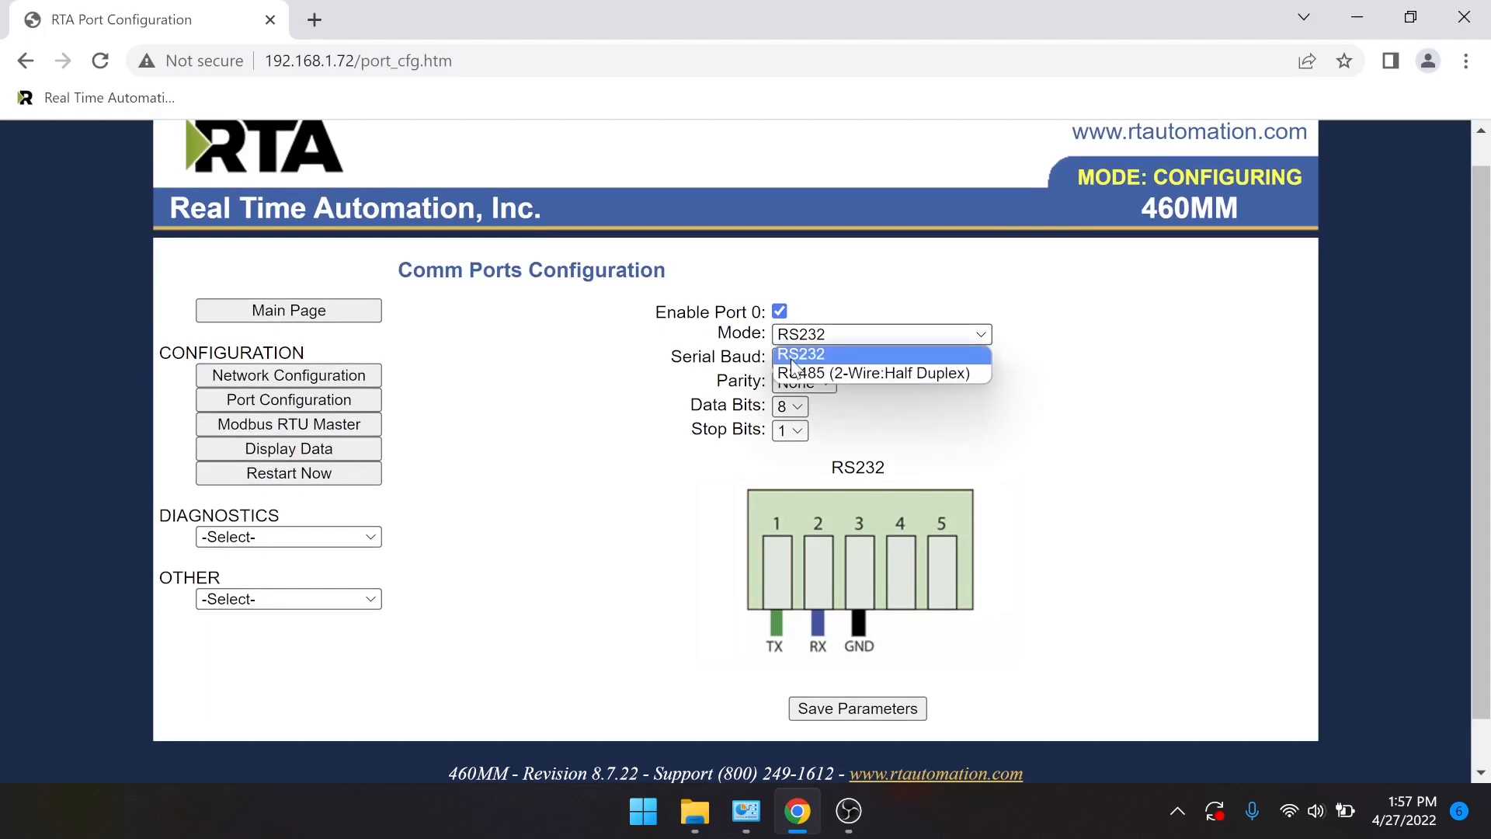
click(781, 388)
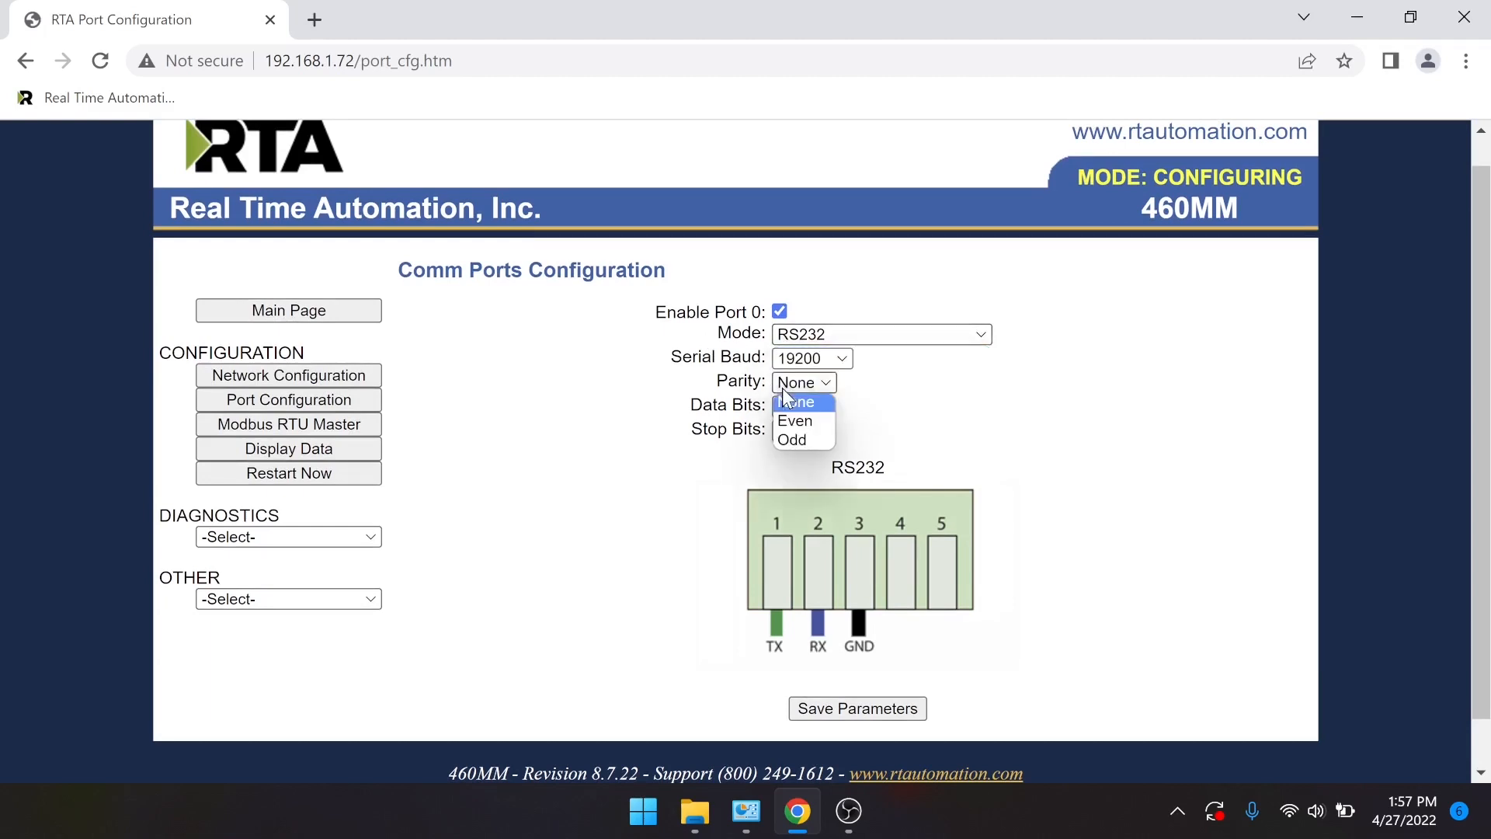
click(873, 343)
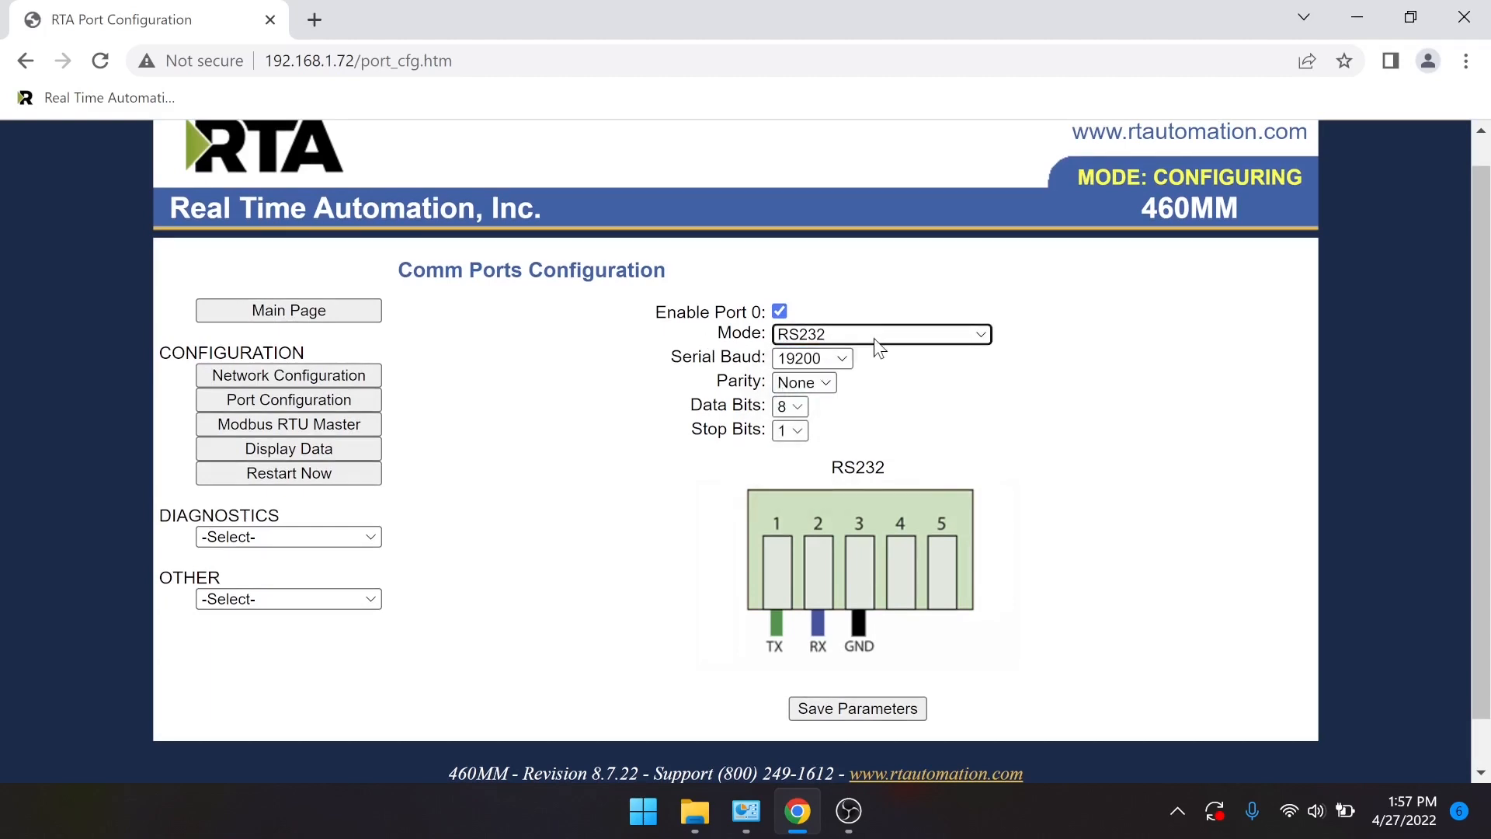
click(874, 337)
click(860, 374)
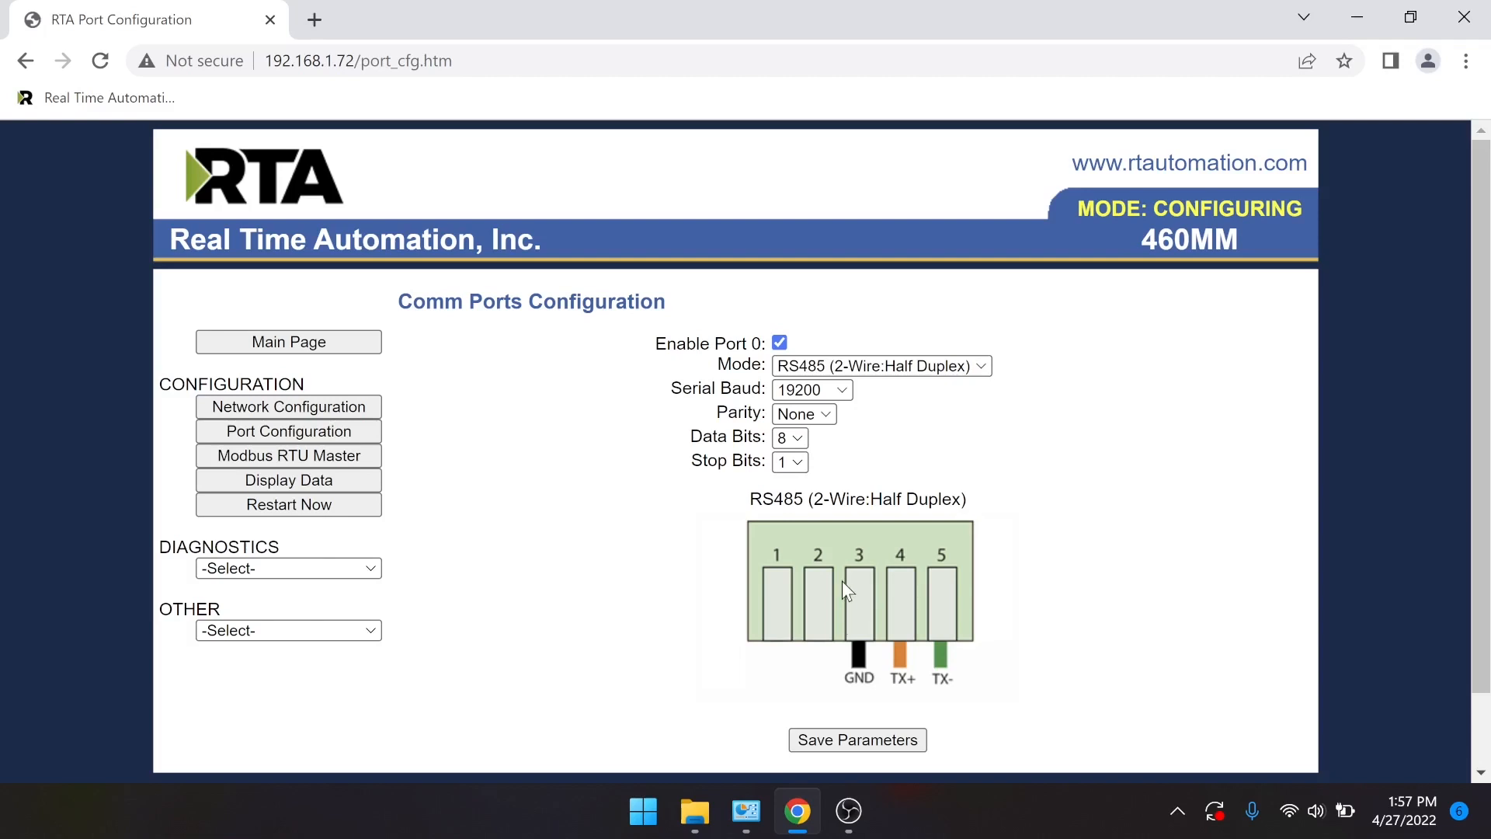
click(910, 367)
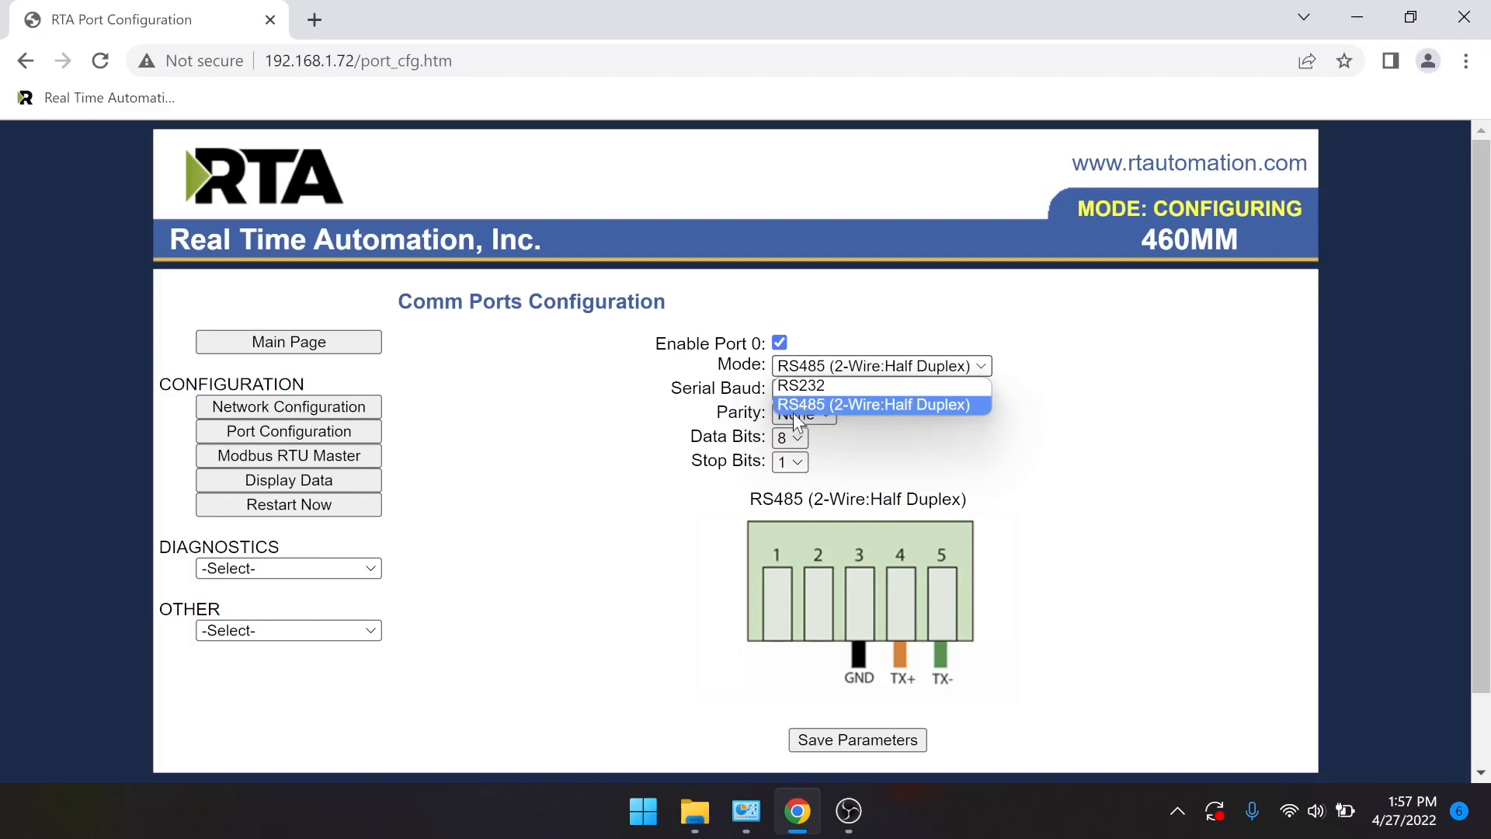
click(903, 367)
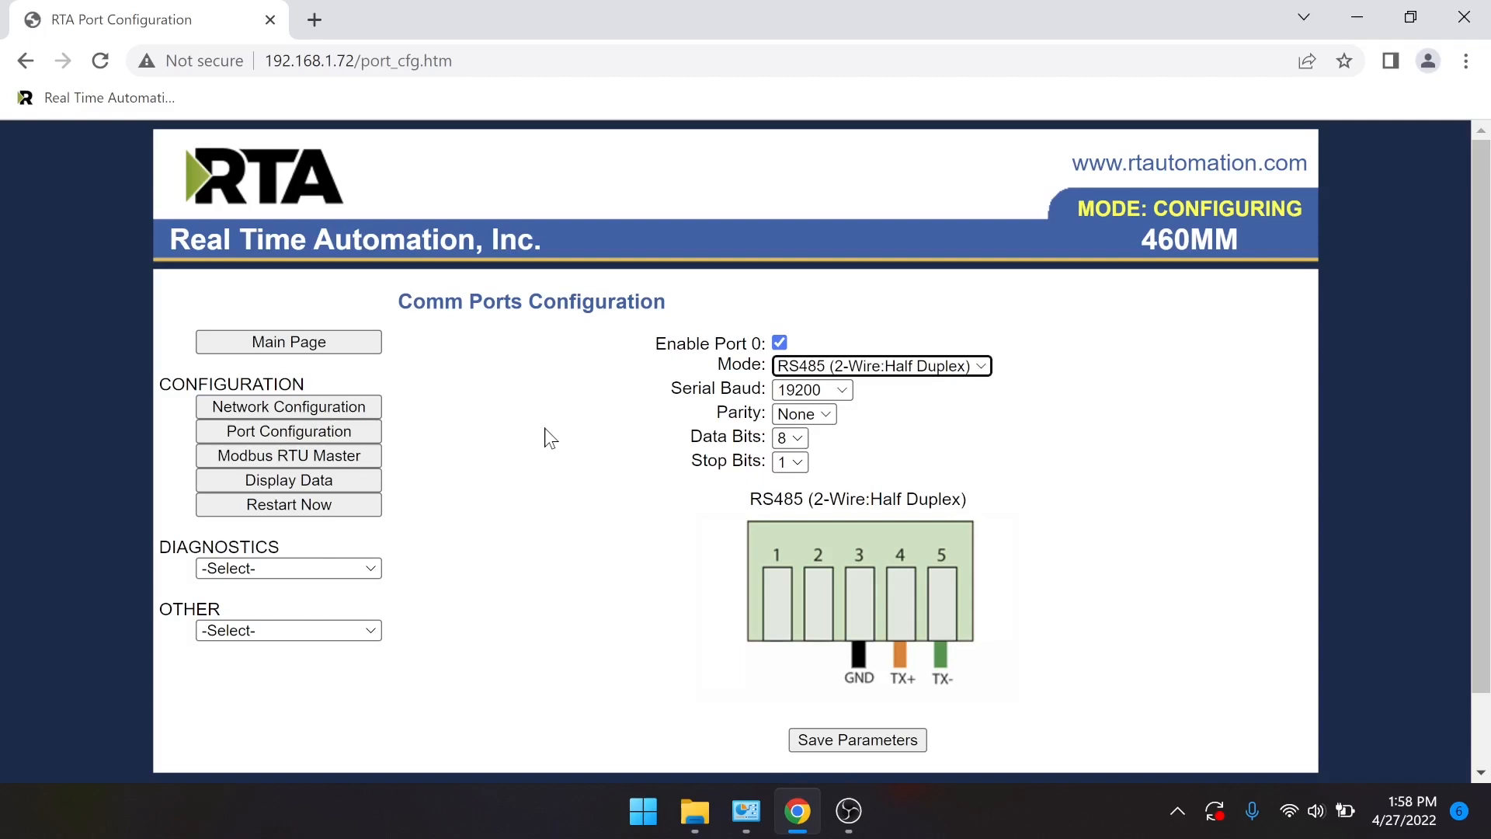
- Set the delay between messages to 150 ms in the Modbus RTU Master configuration, keeping Serial Port as the port
click(329, 454)
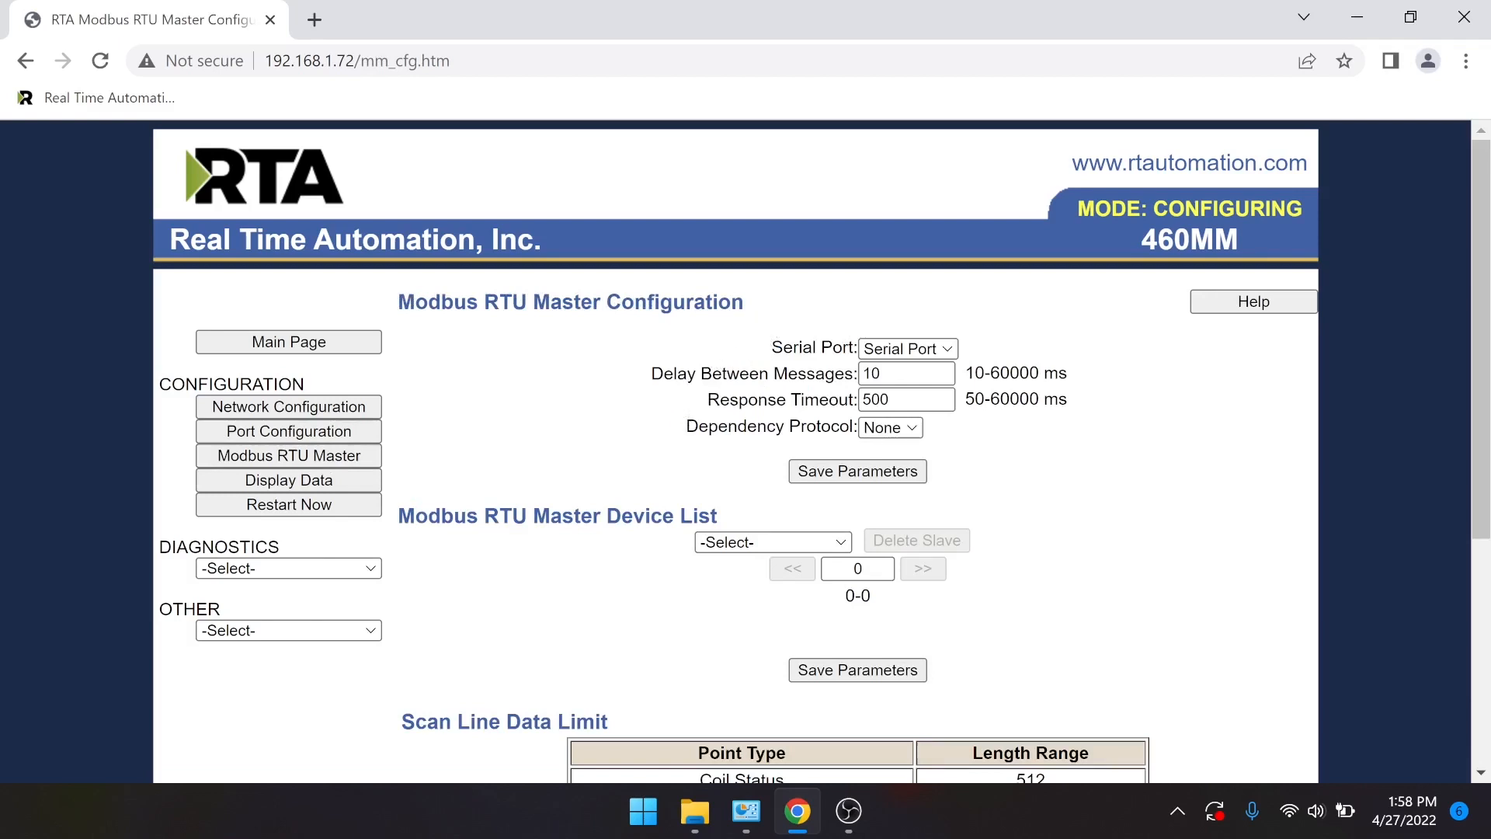
click(901, 348)
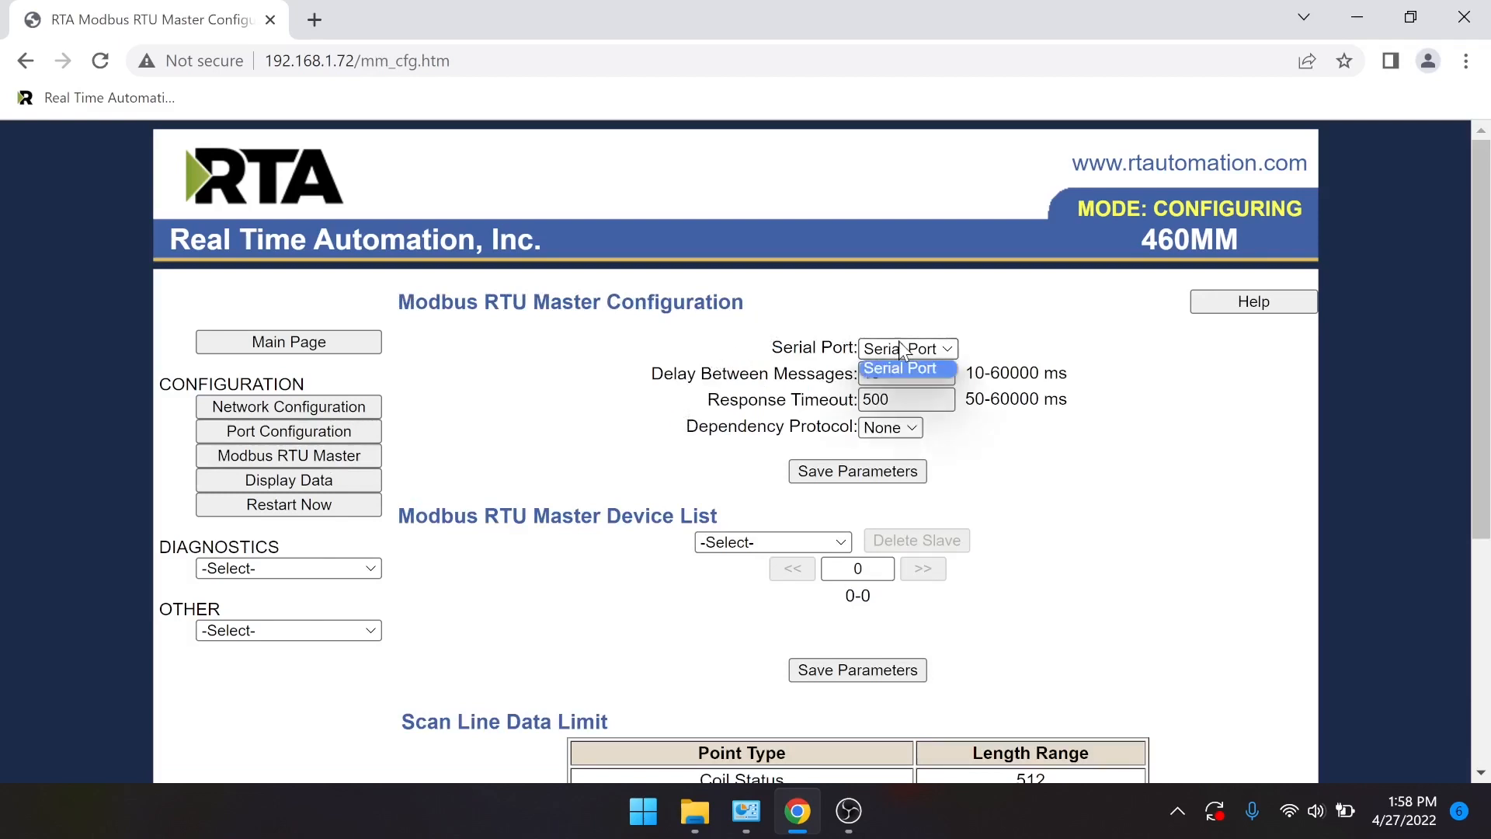
click(901, 348)
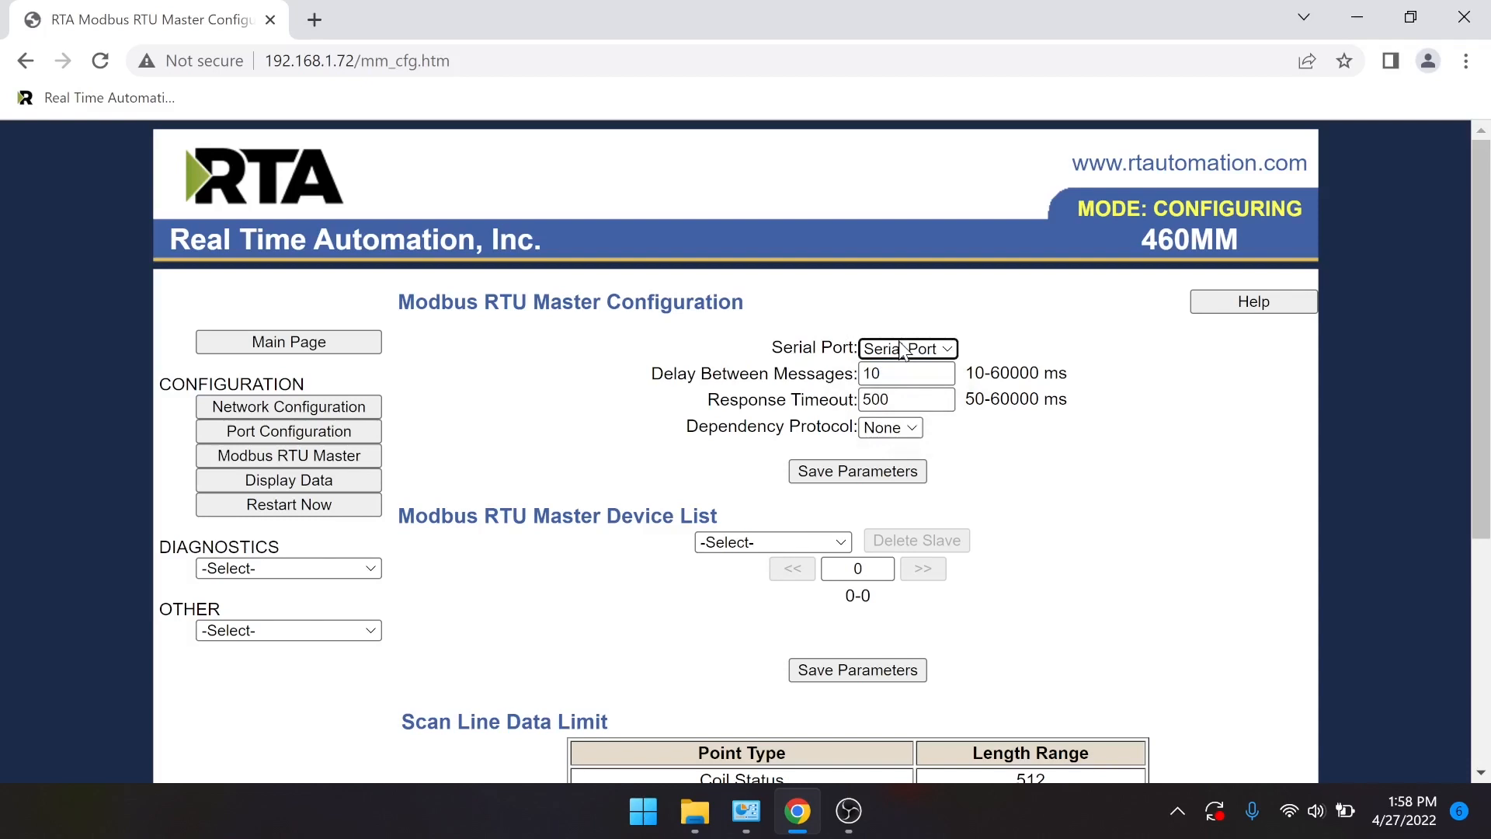
scroll(901, 348, down, 1)
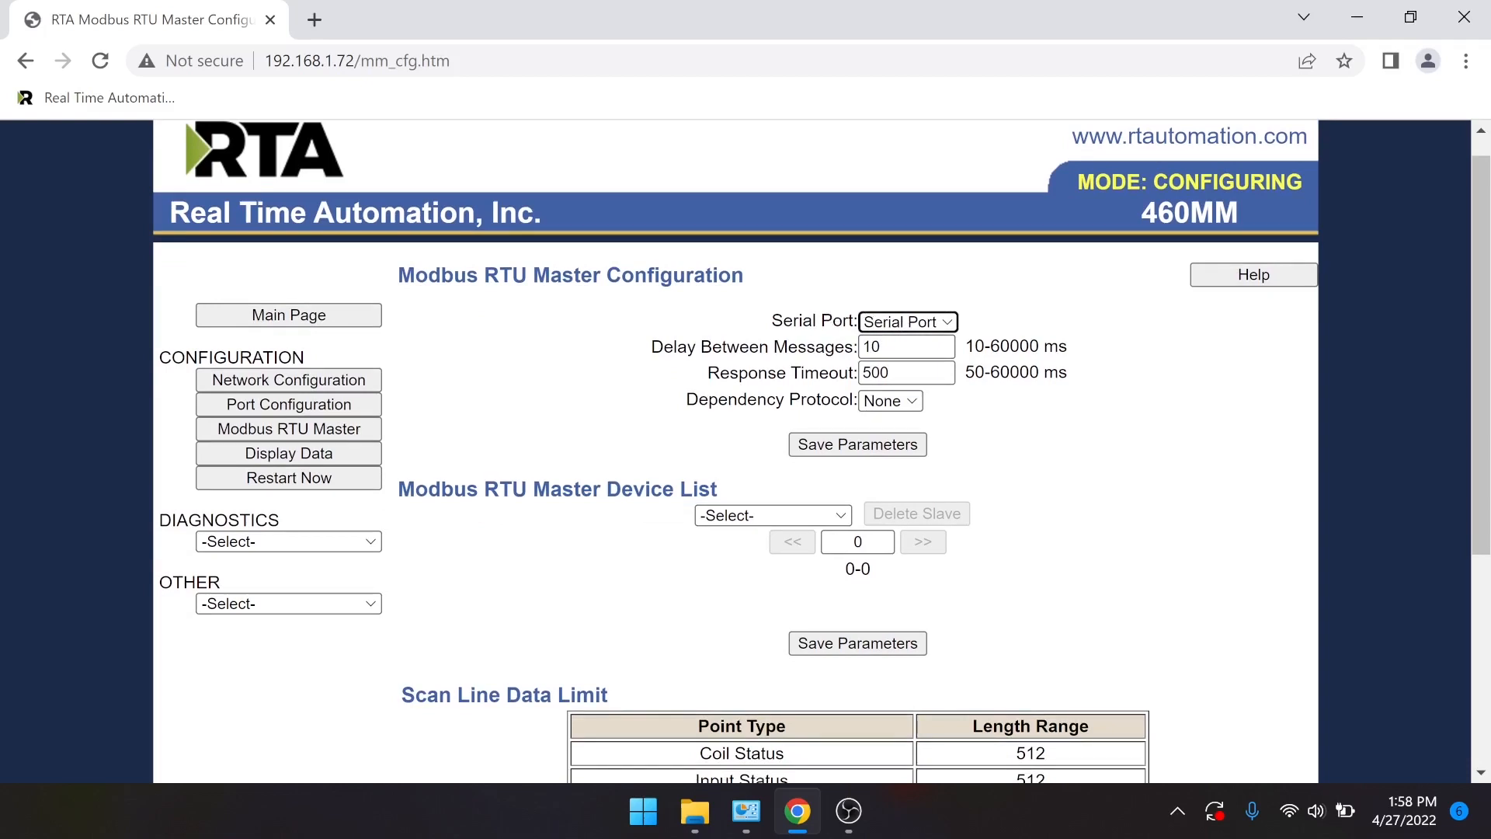
scroll(901, 348, down, 1)
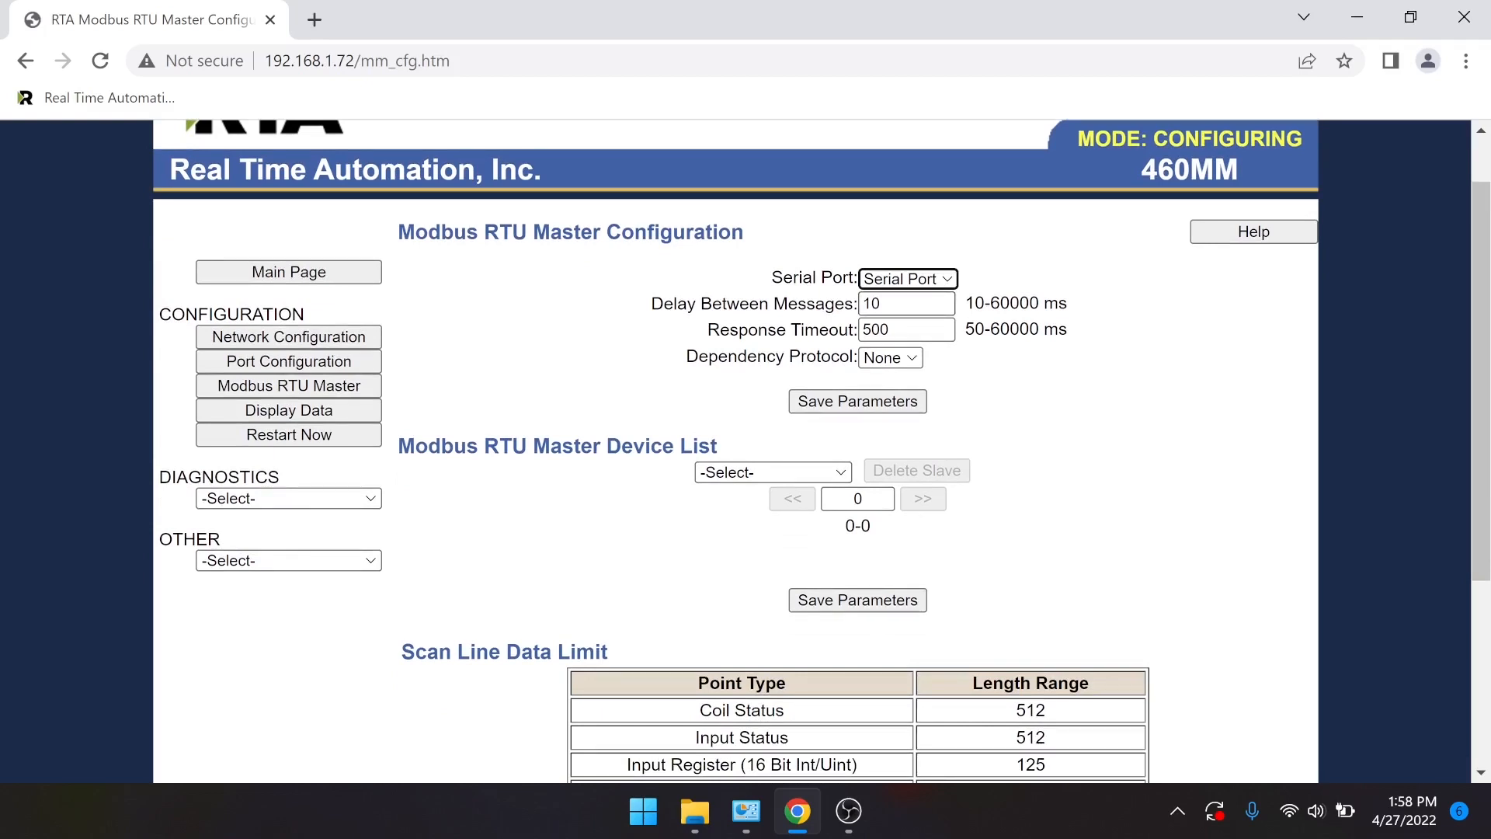
click(893, 305)
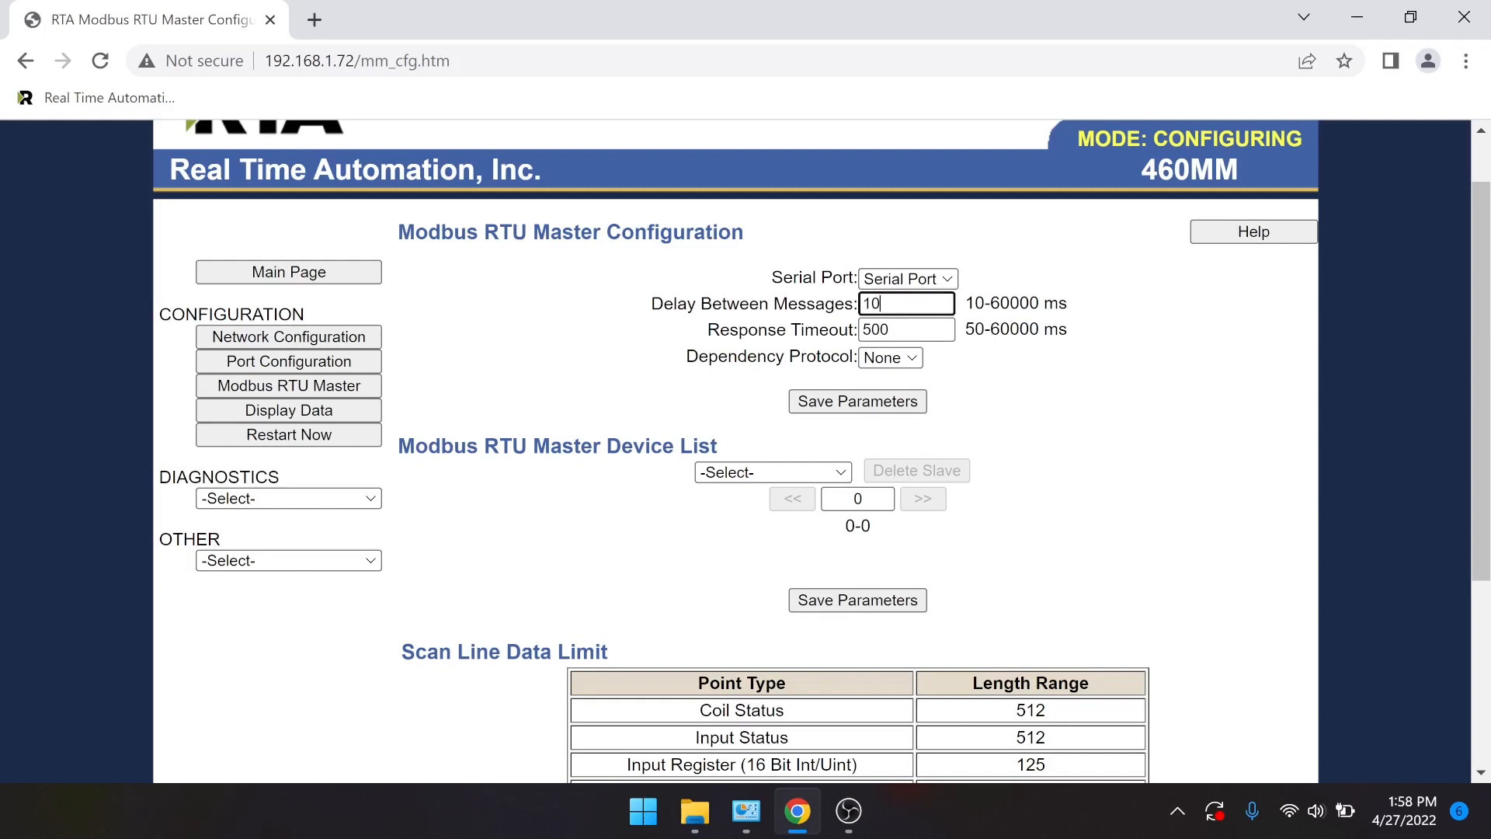
key(BackSpace)
key(BackSpace)
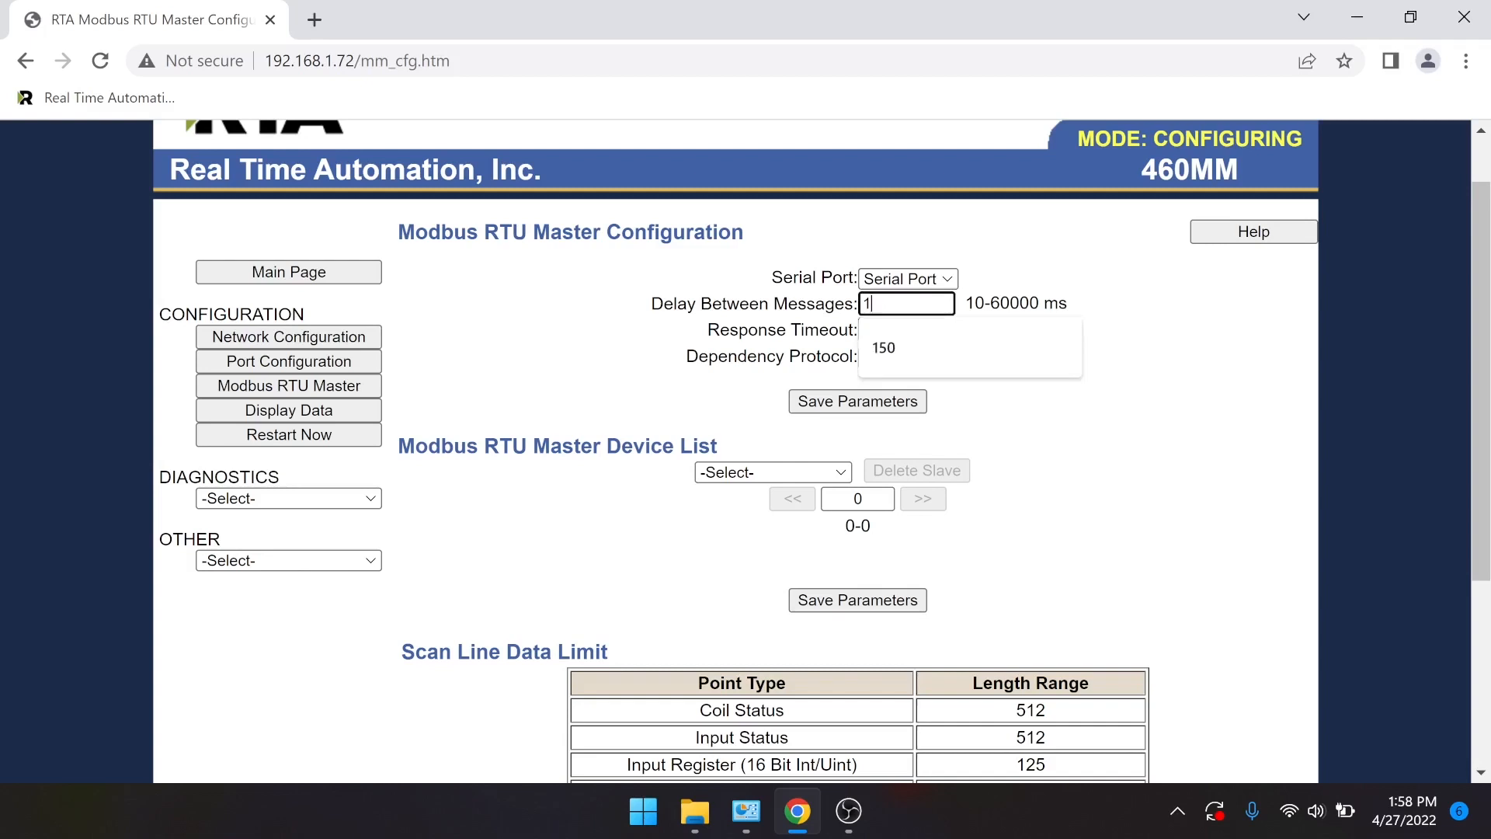
text(150)
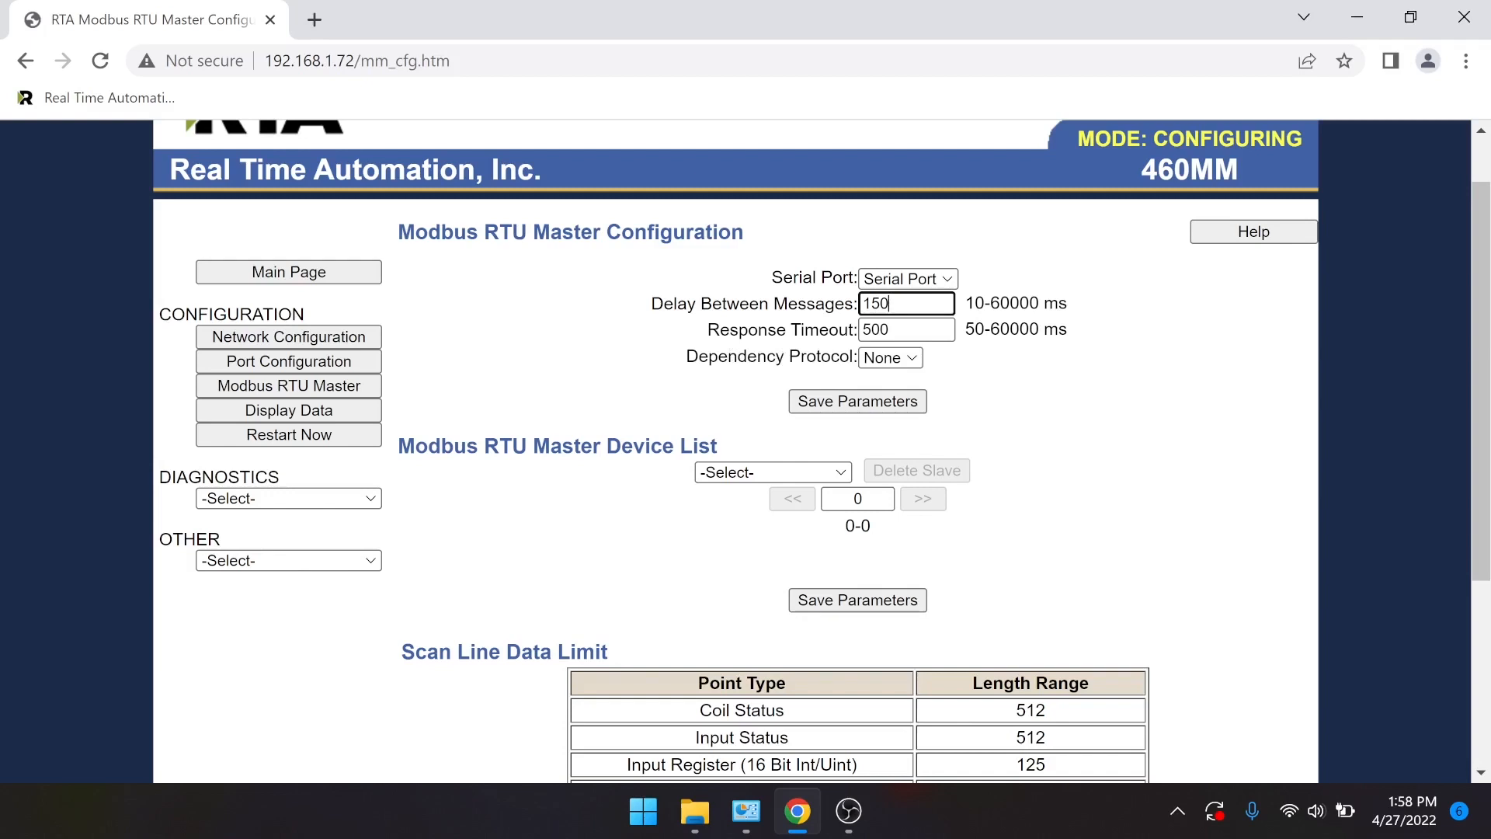
- Add a generic slave to the Modbus RTU Master device list and examine the options for adding further slaves
scroll(731, 330, down, 2)
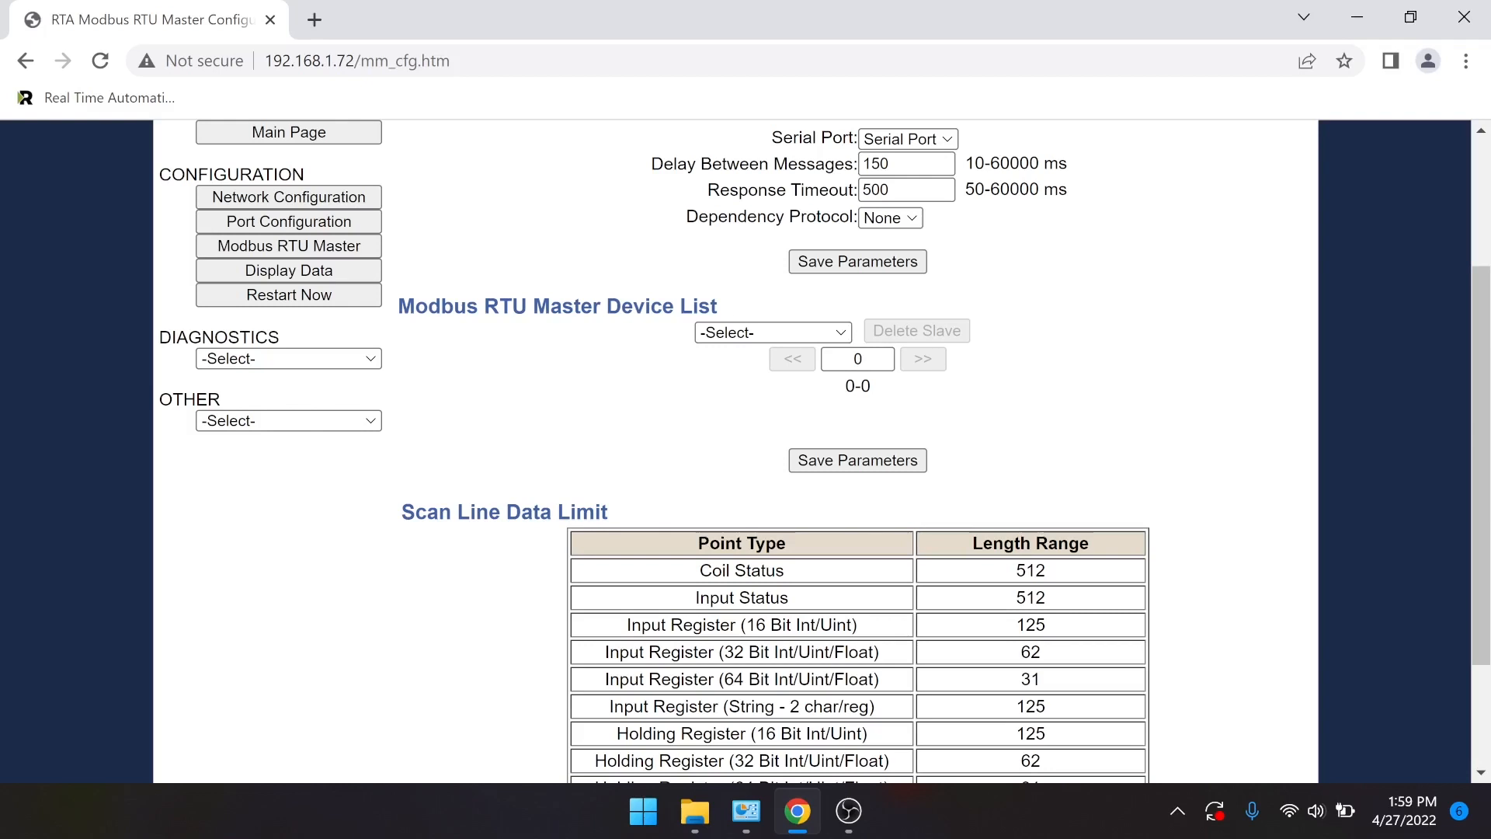
click(820, 333)
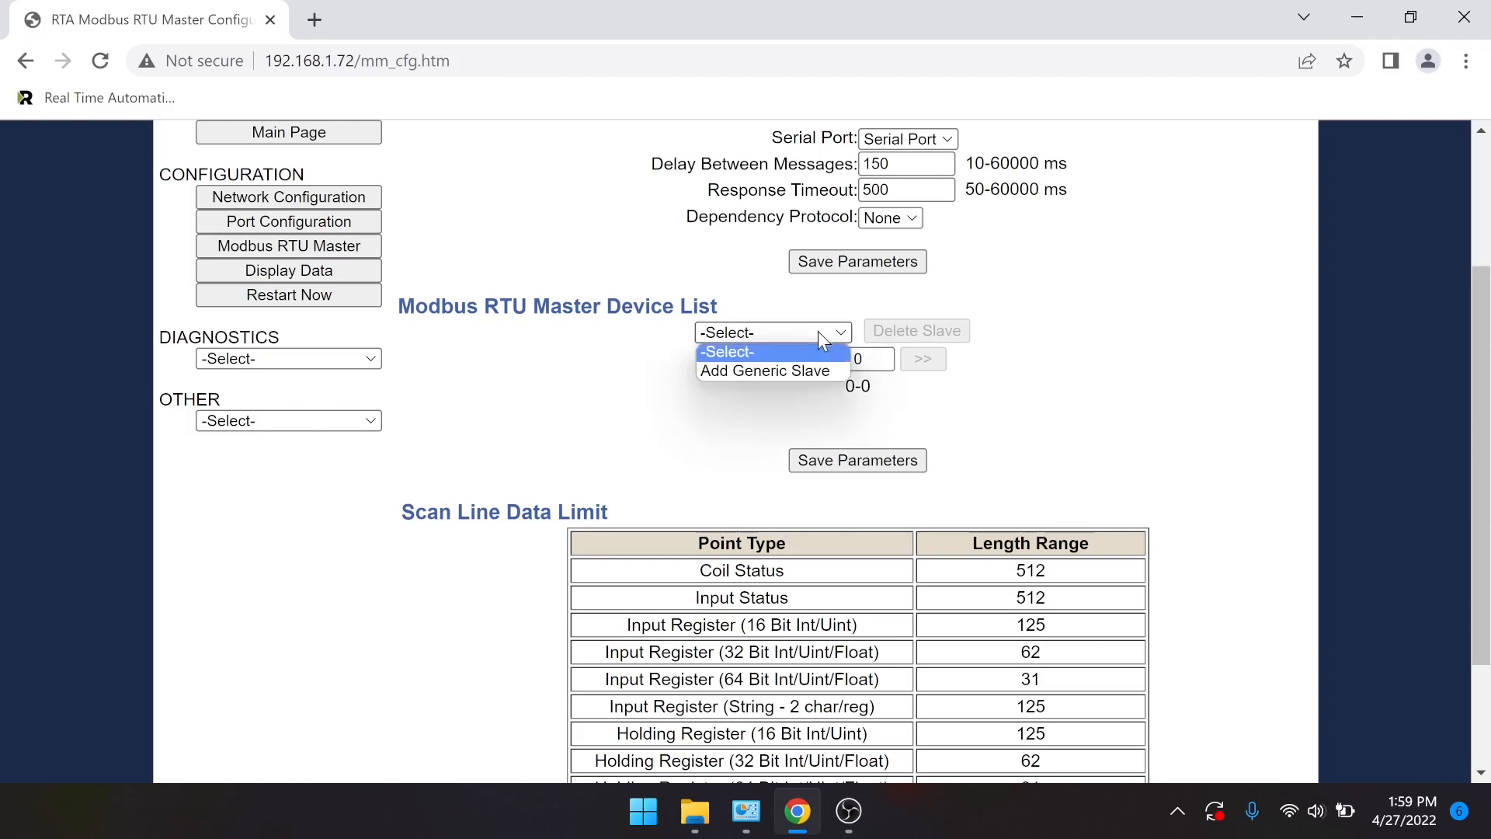
click(786, 372)
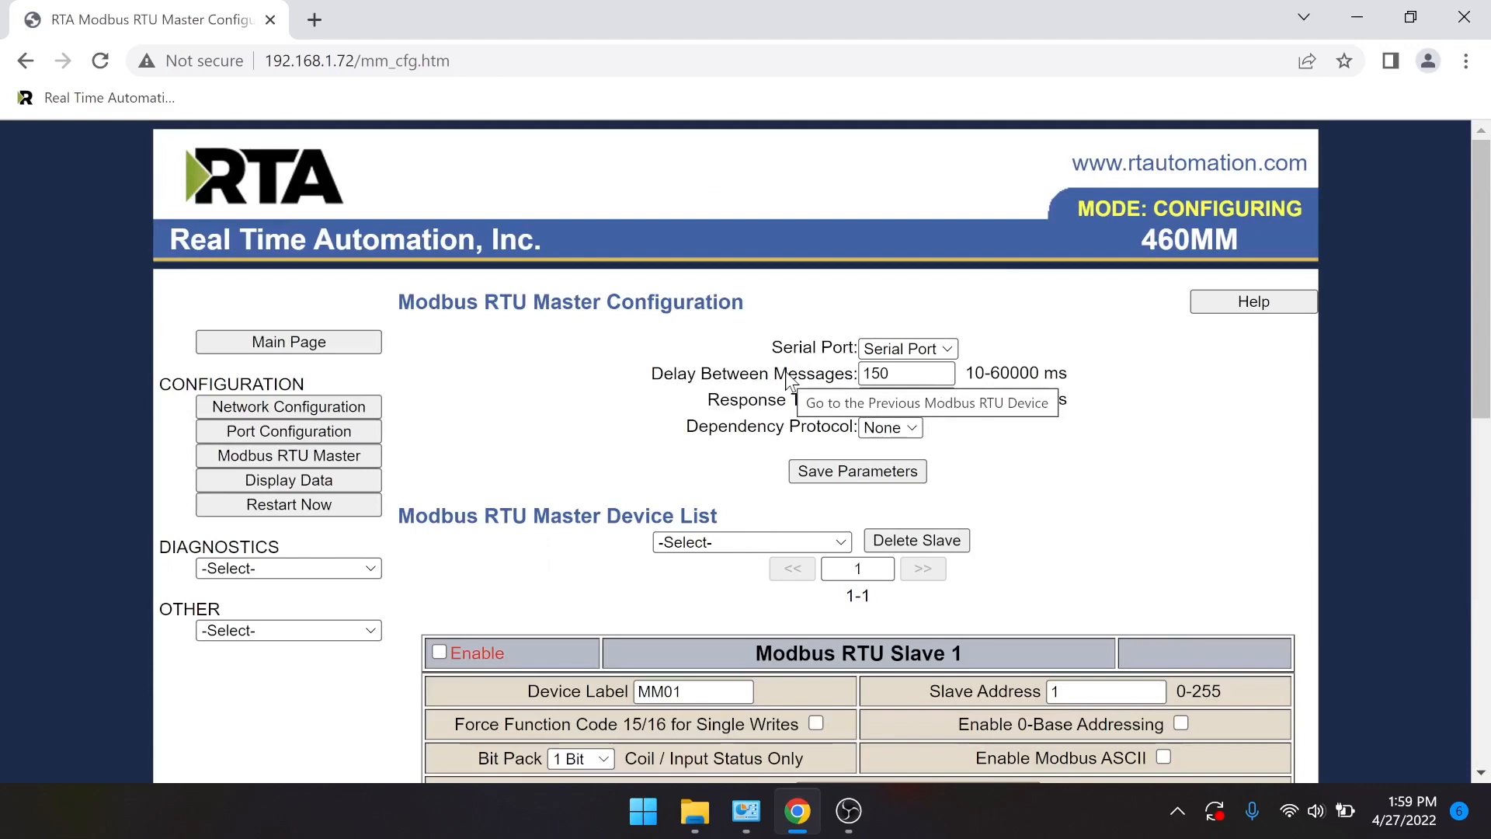
scroll(786, 371, down, 2)
scroll(785, 371, down, 1)
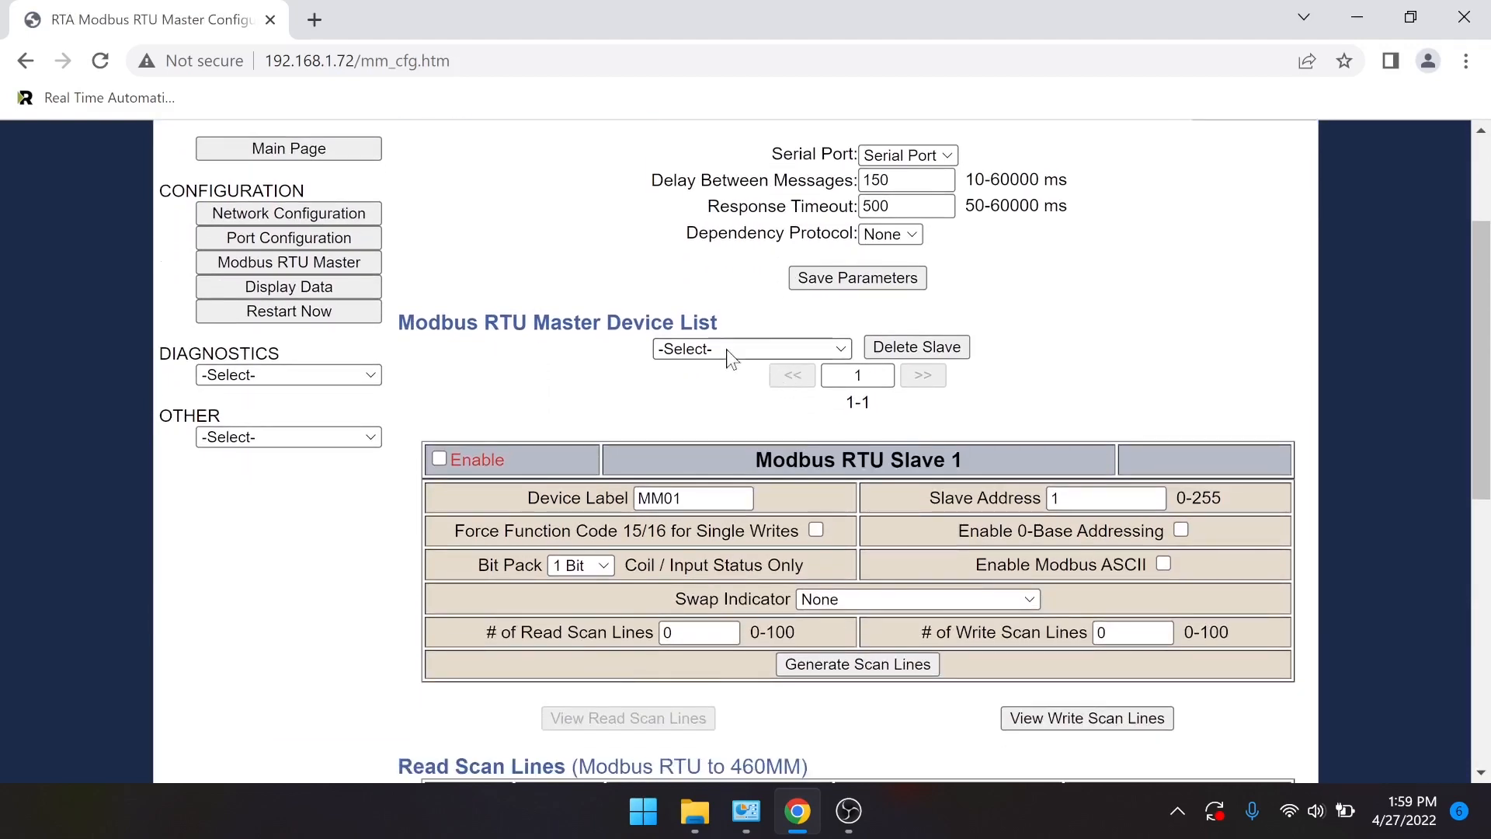
click(757, 348)
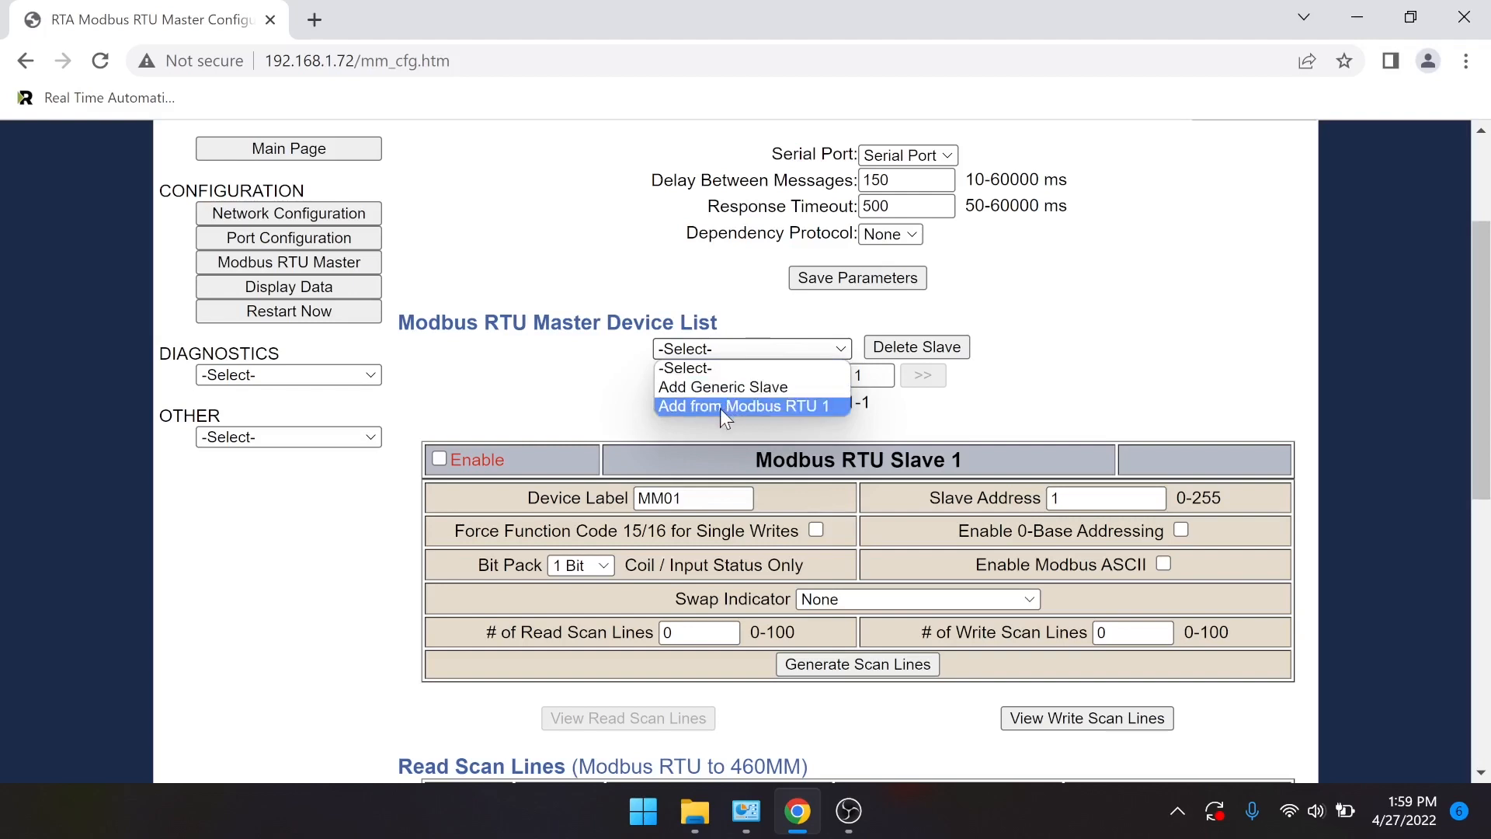
click(709, 357)
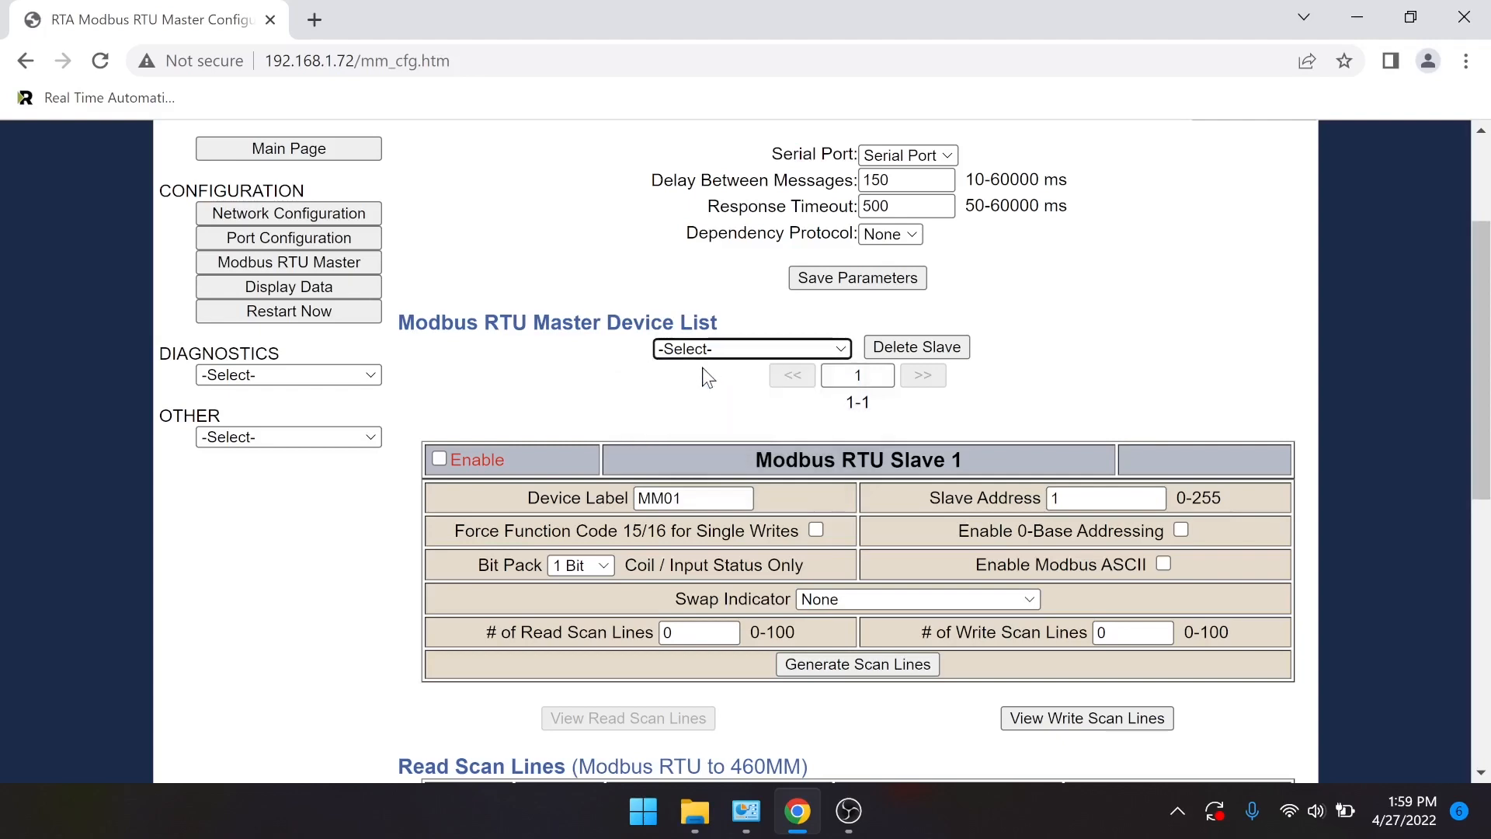
- Enable Modbus RTU Slave 1 and review its addressing, bit pack and Modbus ASCII settings
scroll(695, 374, down, 2)
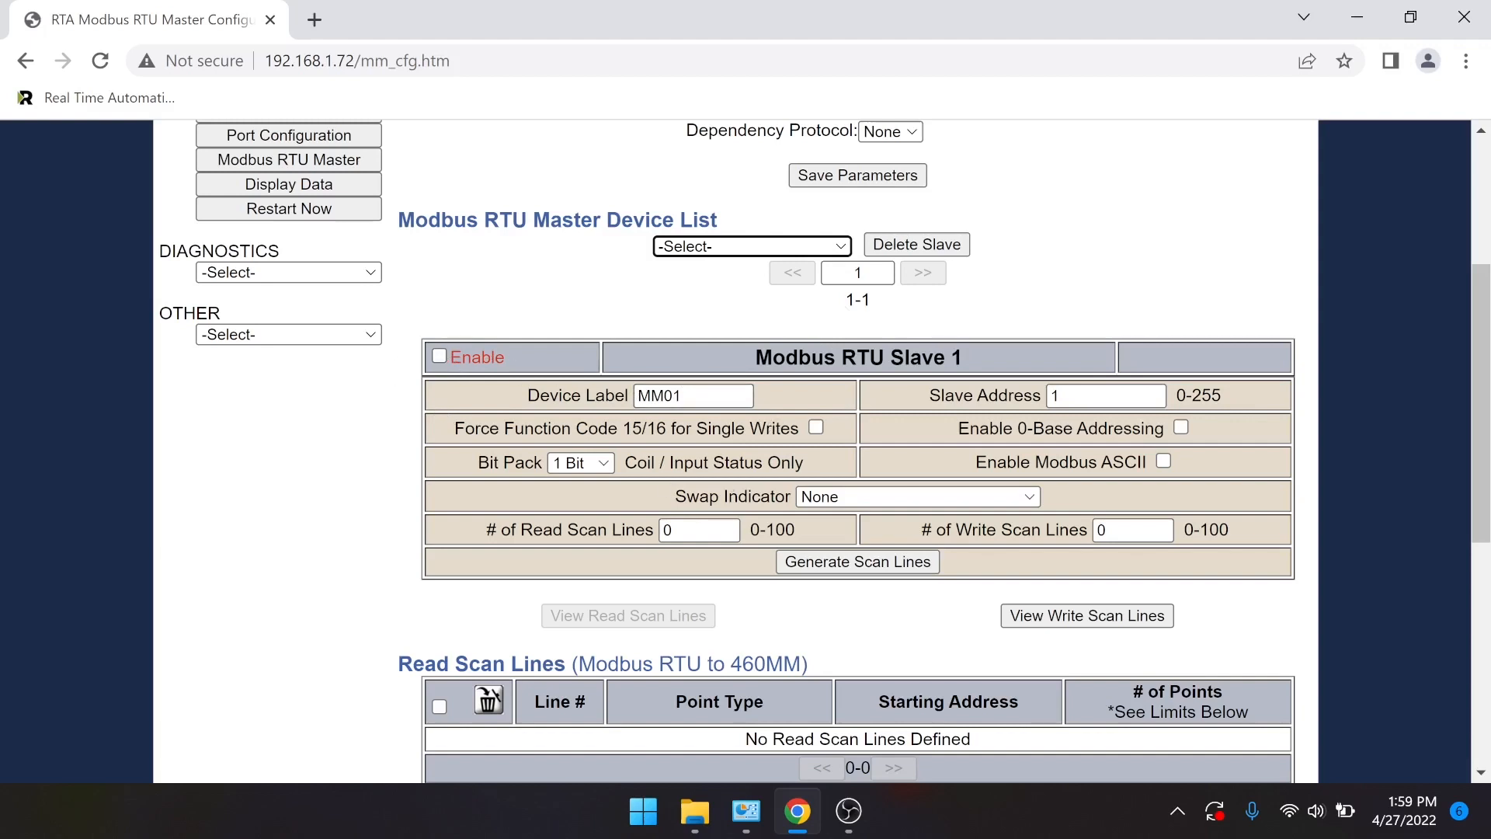
click(440, 356)
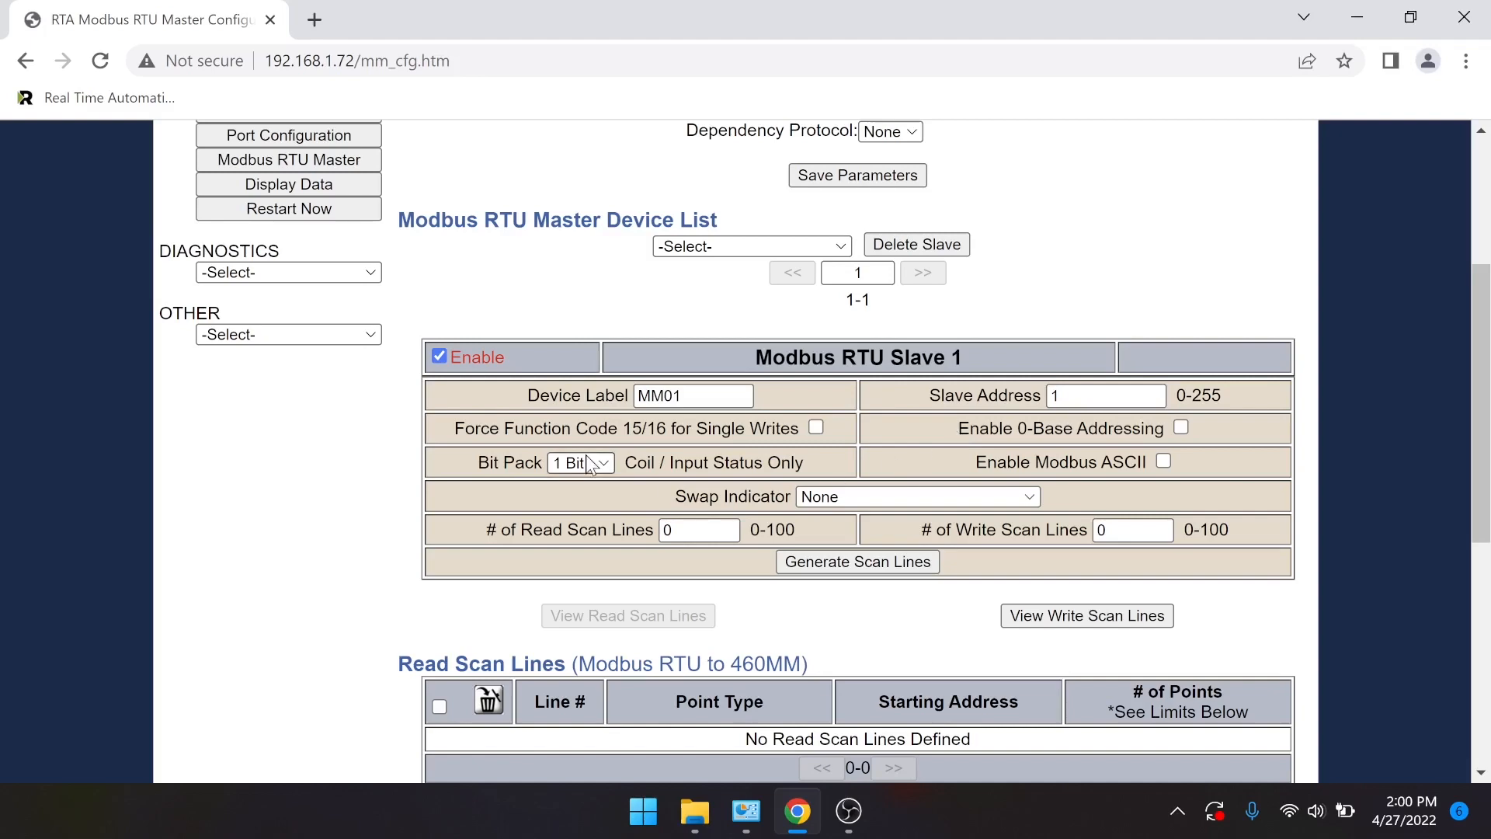
scroll(631, 466, down, 2)
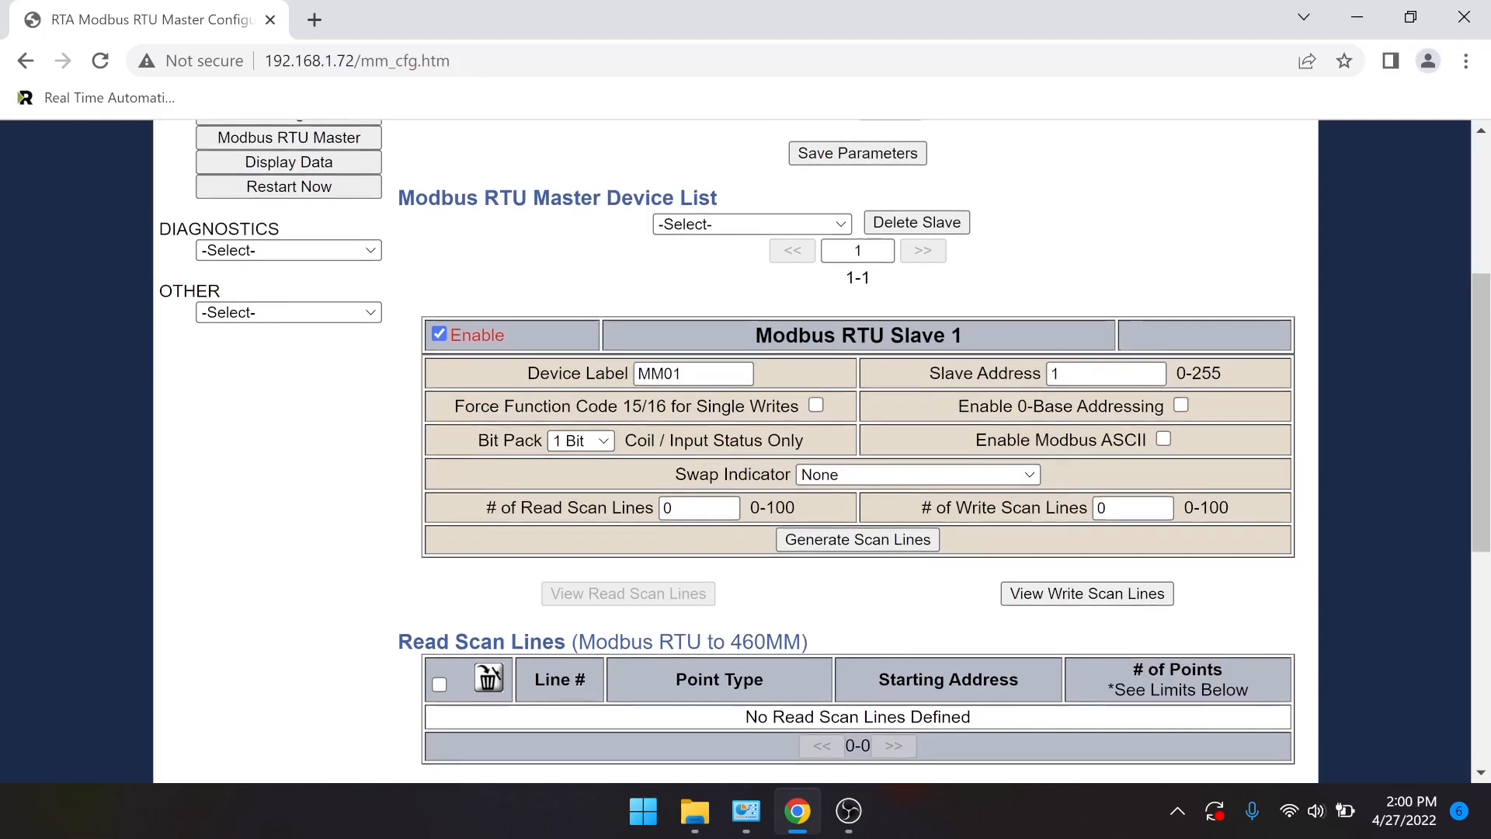
scroll(631, 467, up, 1)
scroll(630, 466, up, 1)
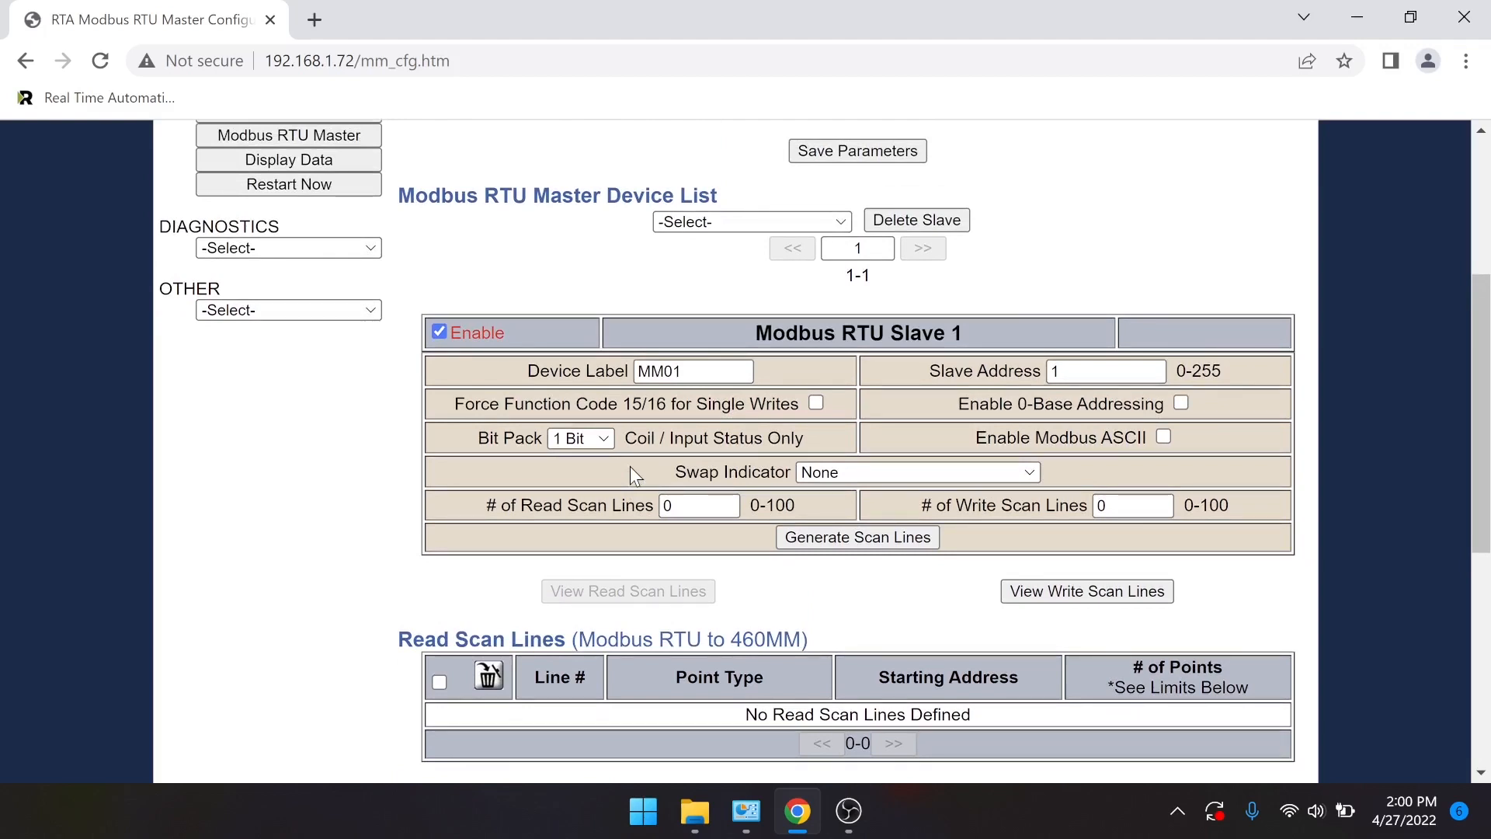
scroll(630, 466, down, 1)
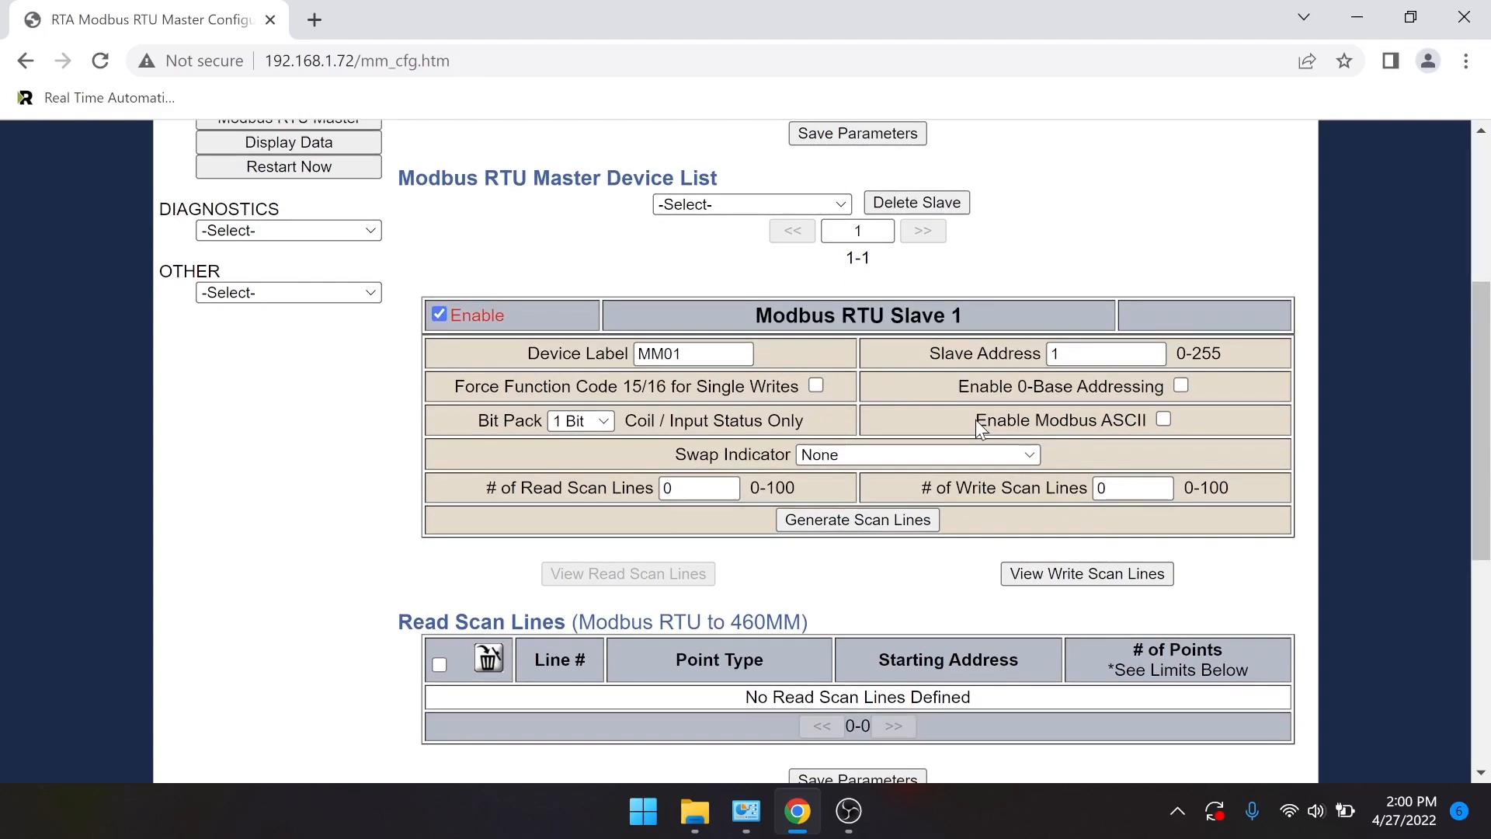
scroll(976, 419, down, 1)
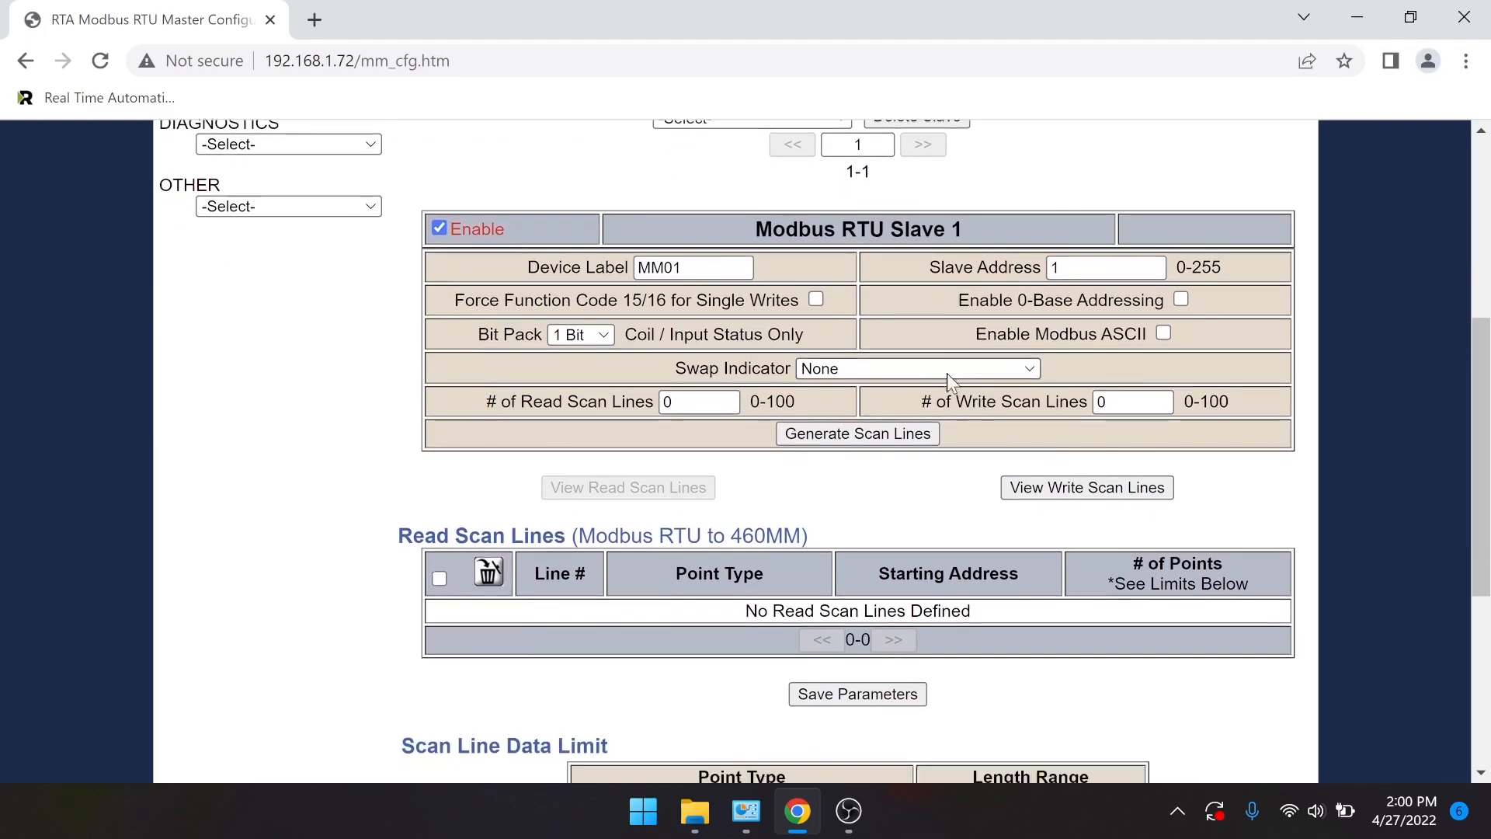
- Examine the Swap Indicator options for Modbus RTU Slave 1, keeping None
click(942, 370)
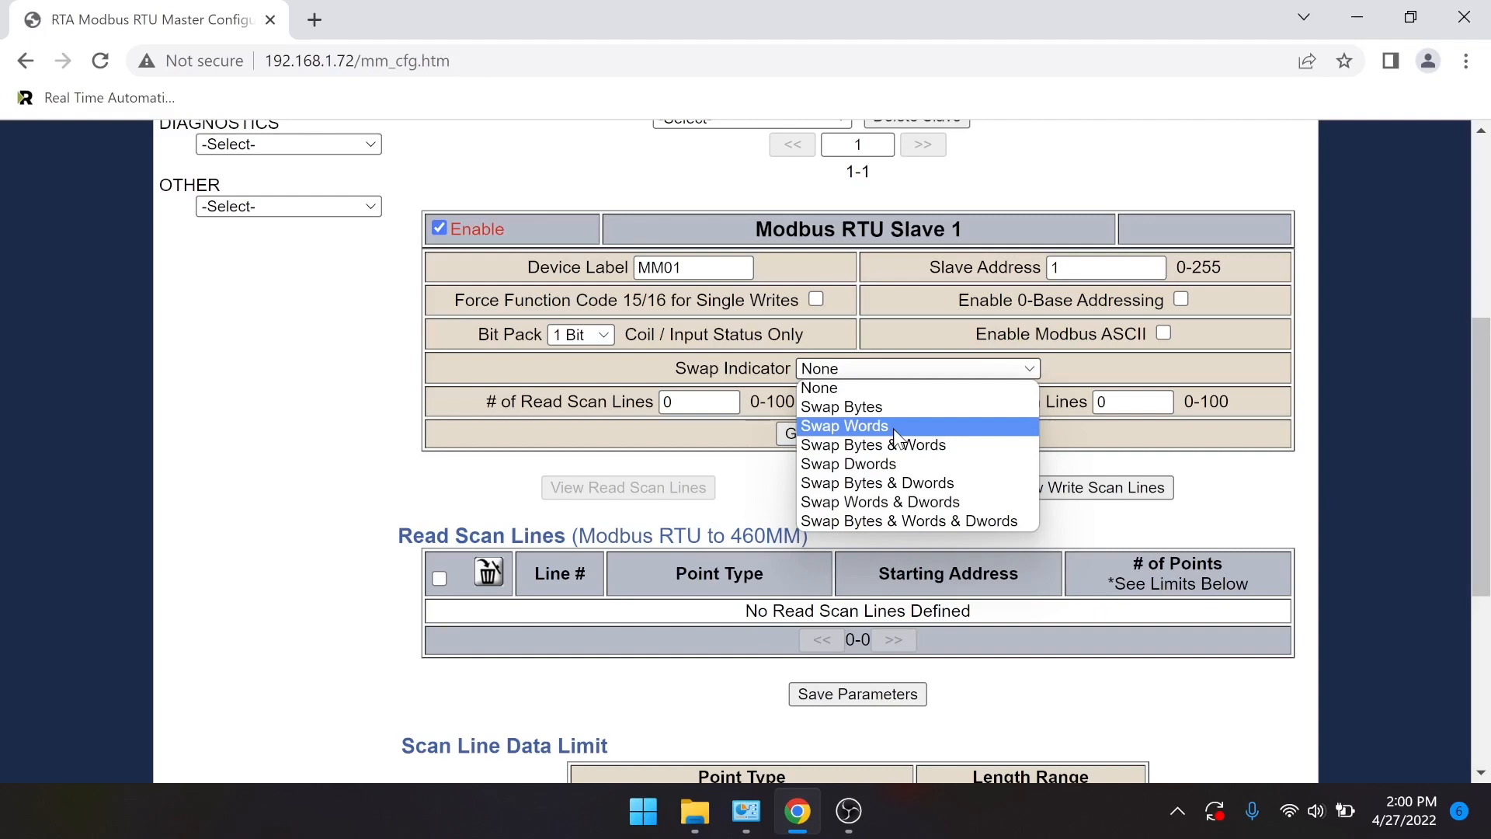
click(884, 382)
scroll(867, 412, down, 1)
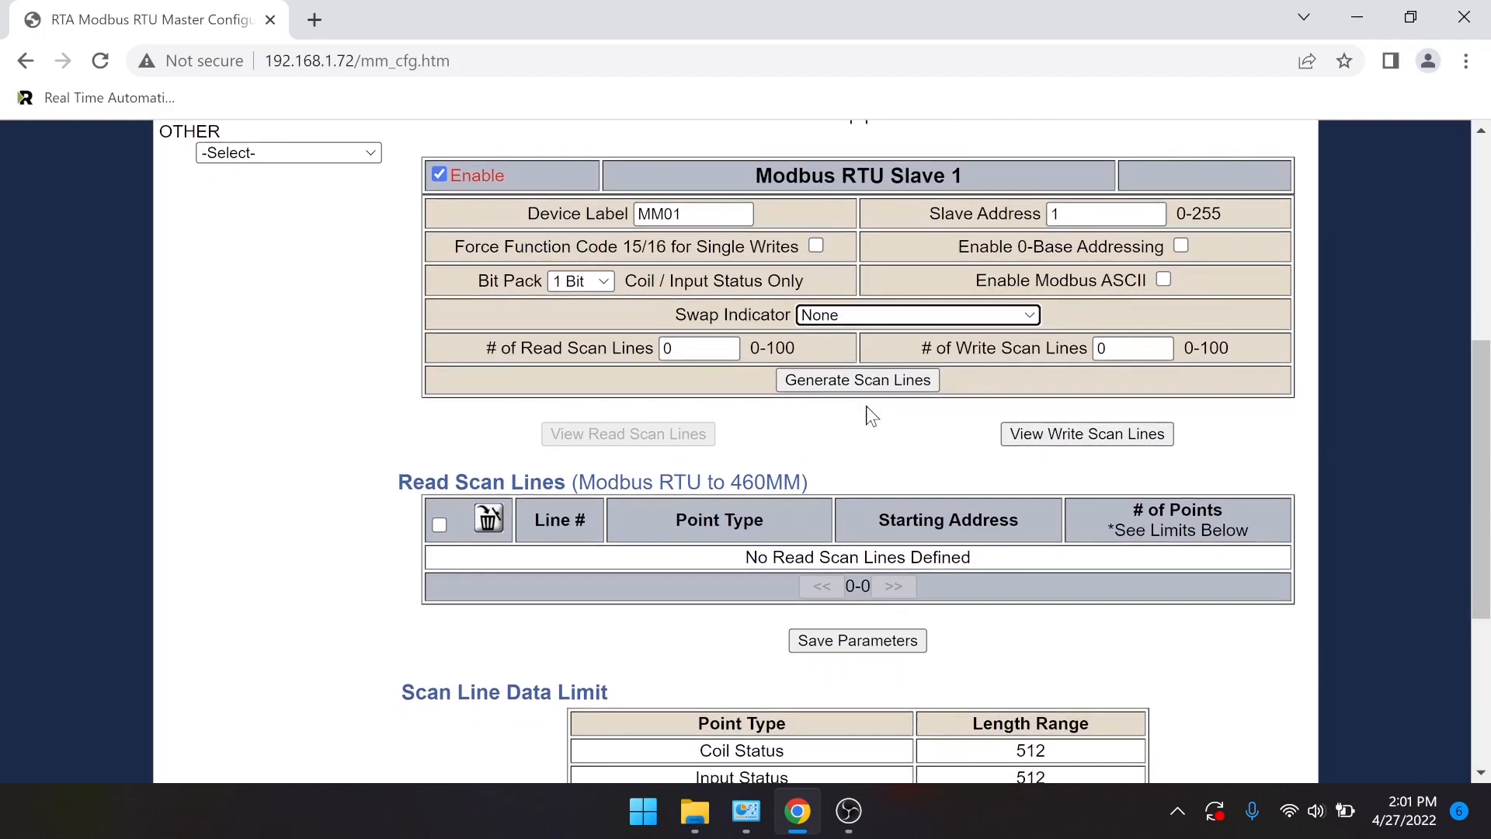
click(625, 314)
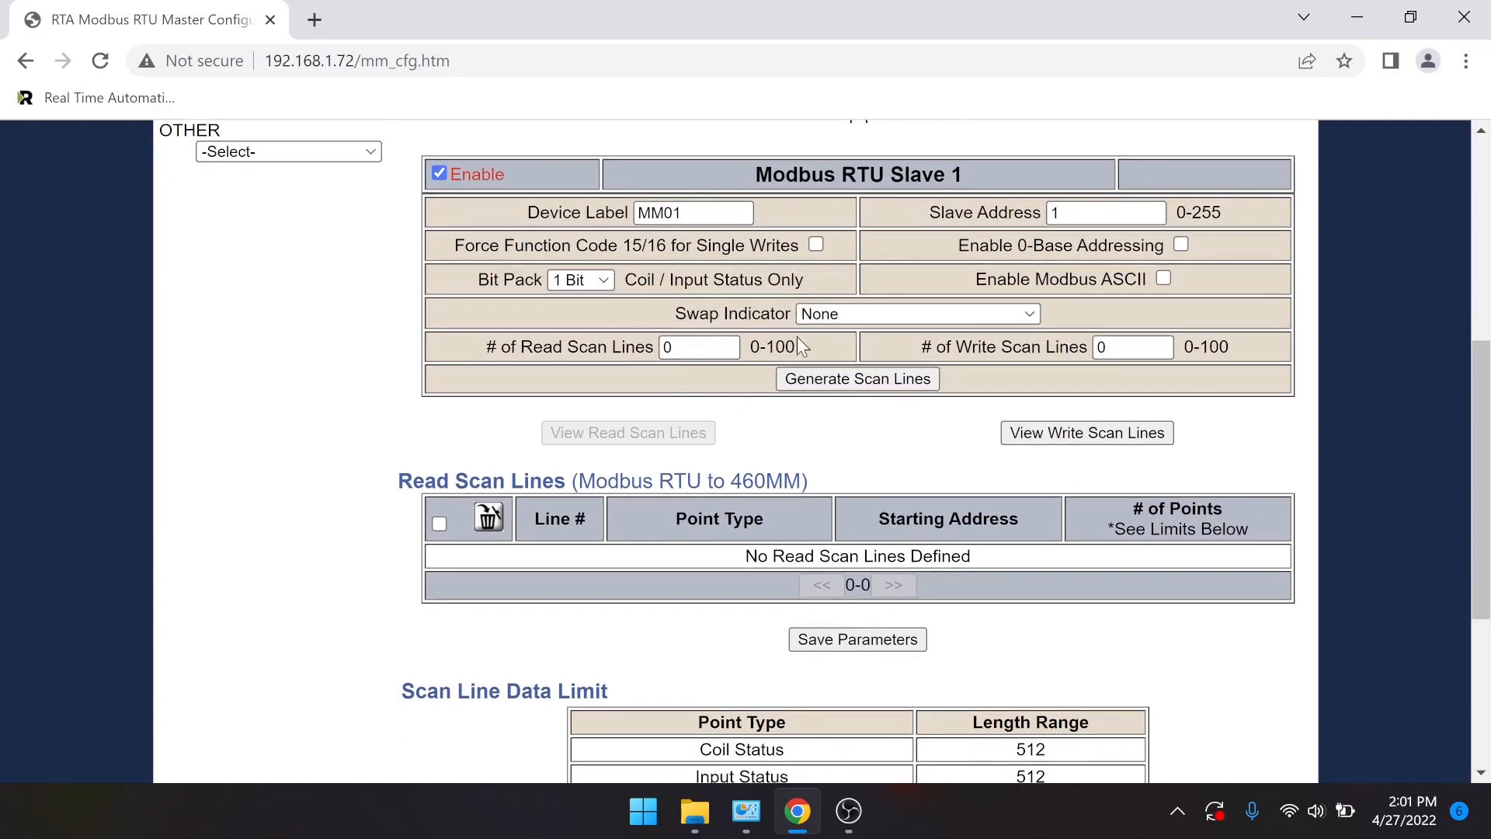
- Generate 1 read scan line and 1 write scan line for Modbus RTU Slave 1
click(700, 348)
text(1)
key(Tab)
text(1)
click(870, 378)
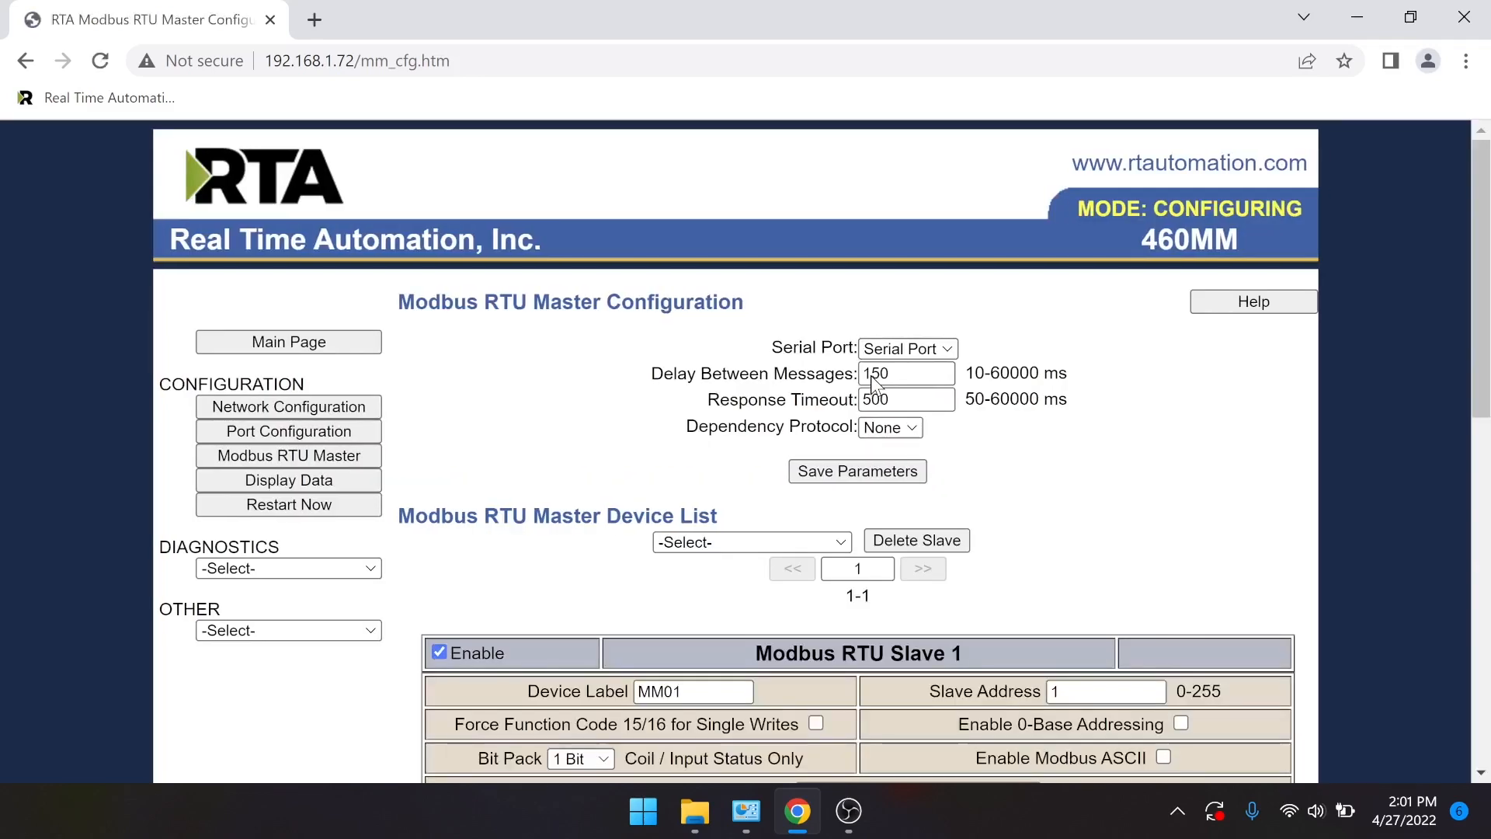
- Examine the Read Scan Lines table of Modbus RTU Slave 1, followed by its Write Scan Lines table
scroll(871, 377, down, 5)
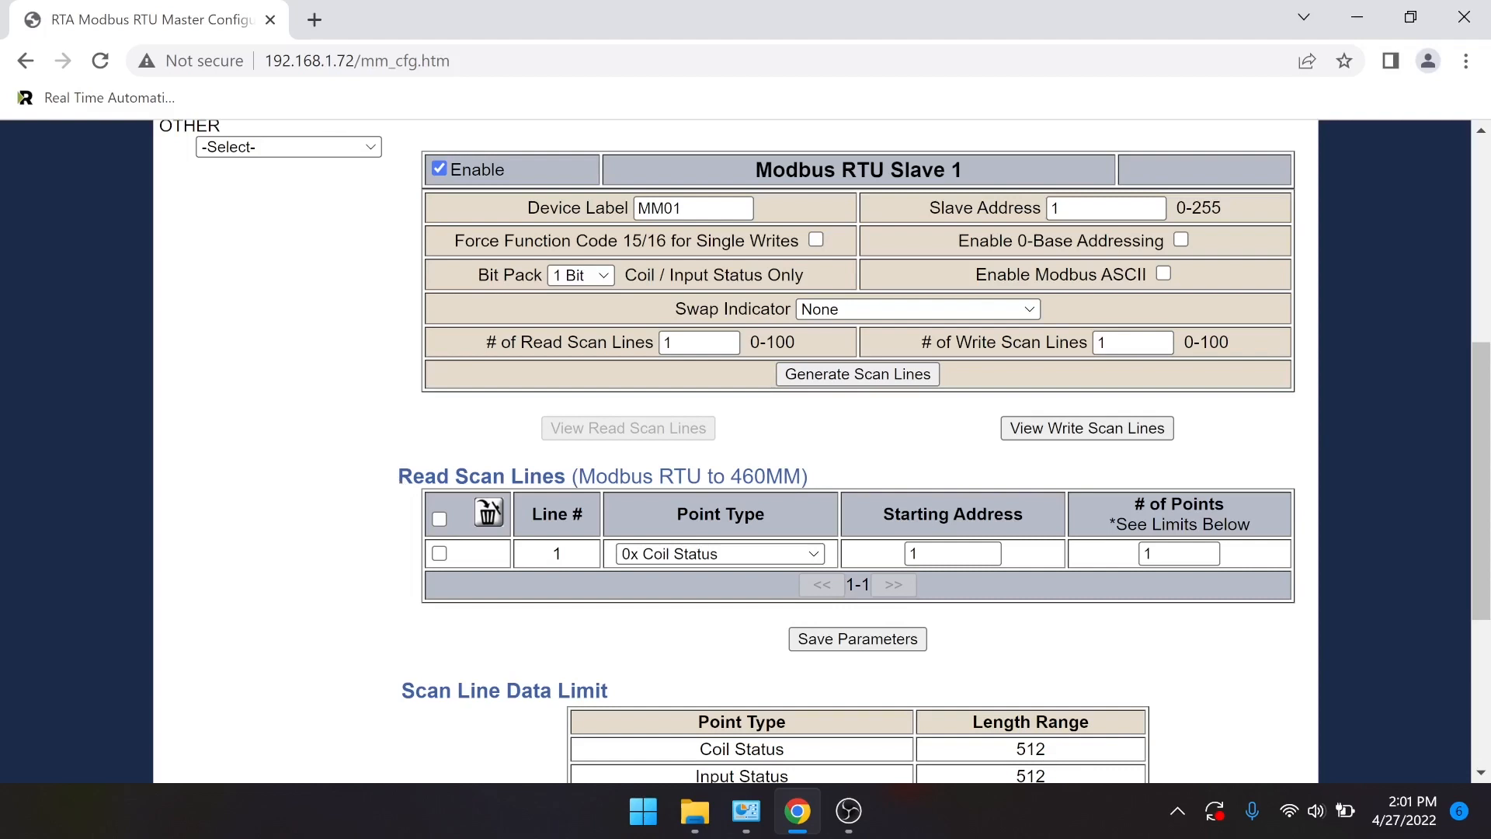
drag(397, 476, 573, 476)
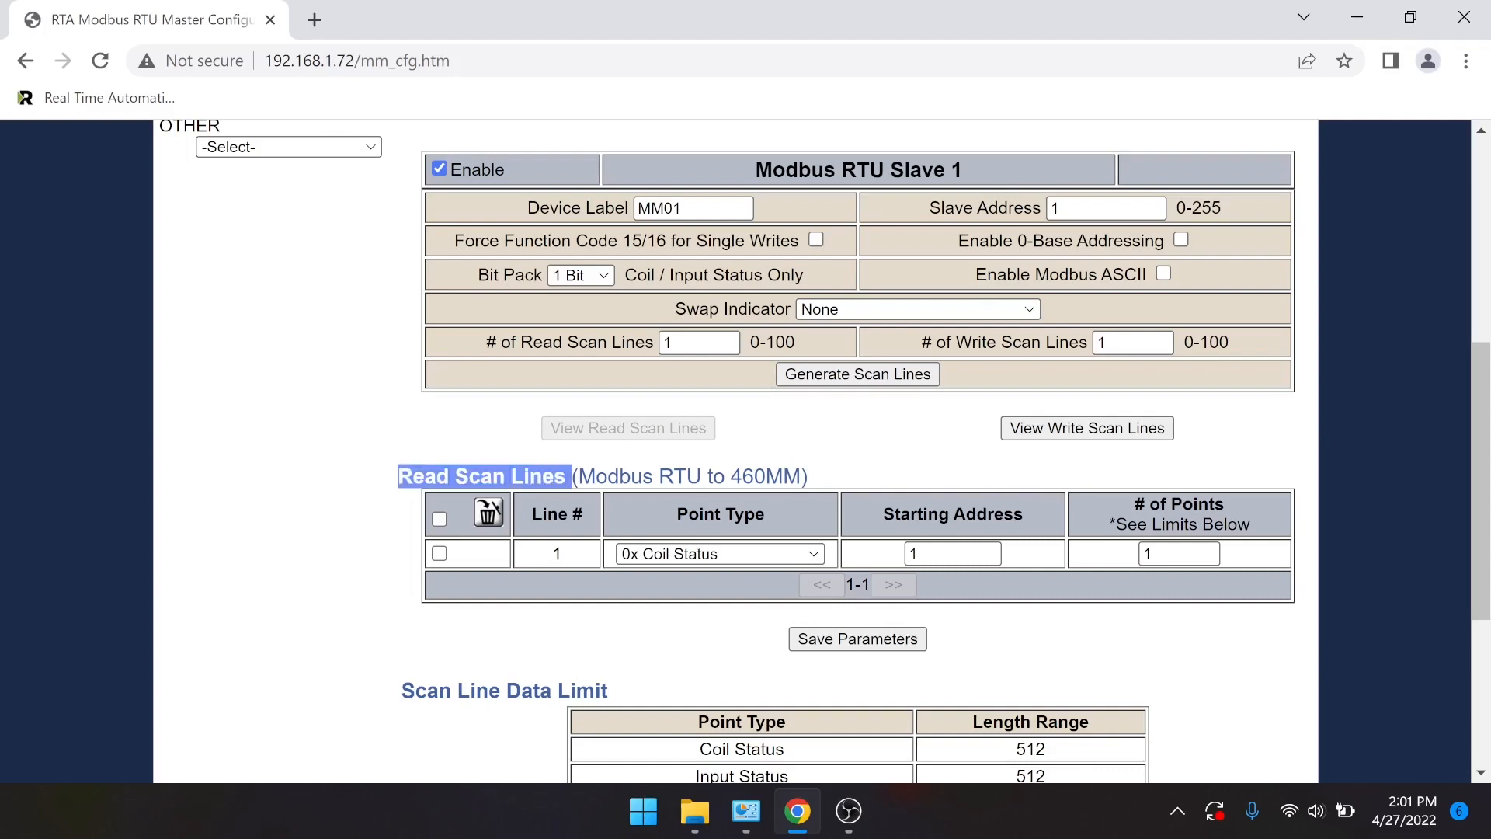
click(533, 441)
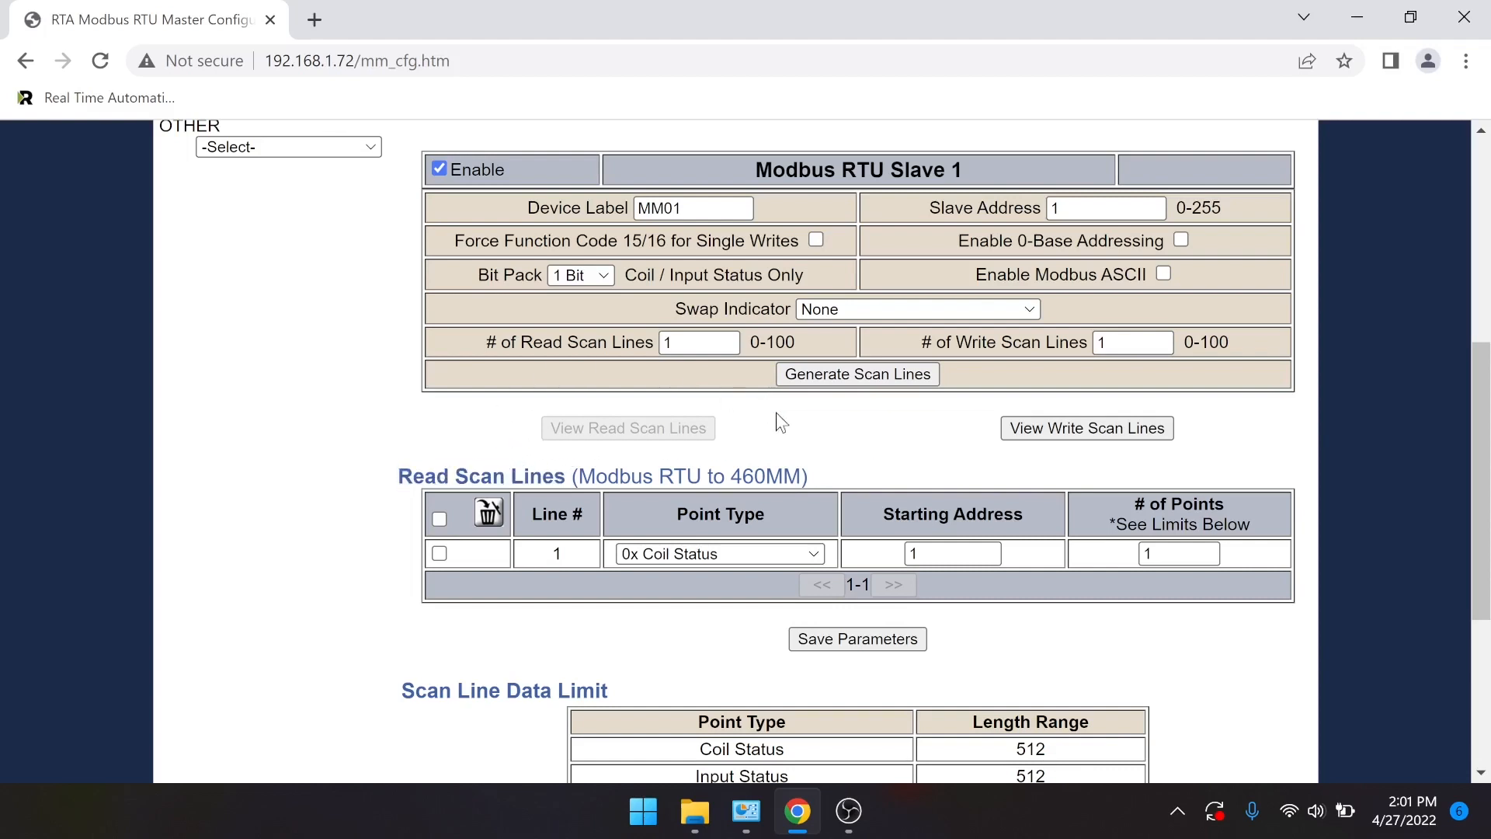
click(1083, 424)
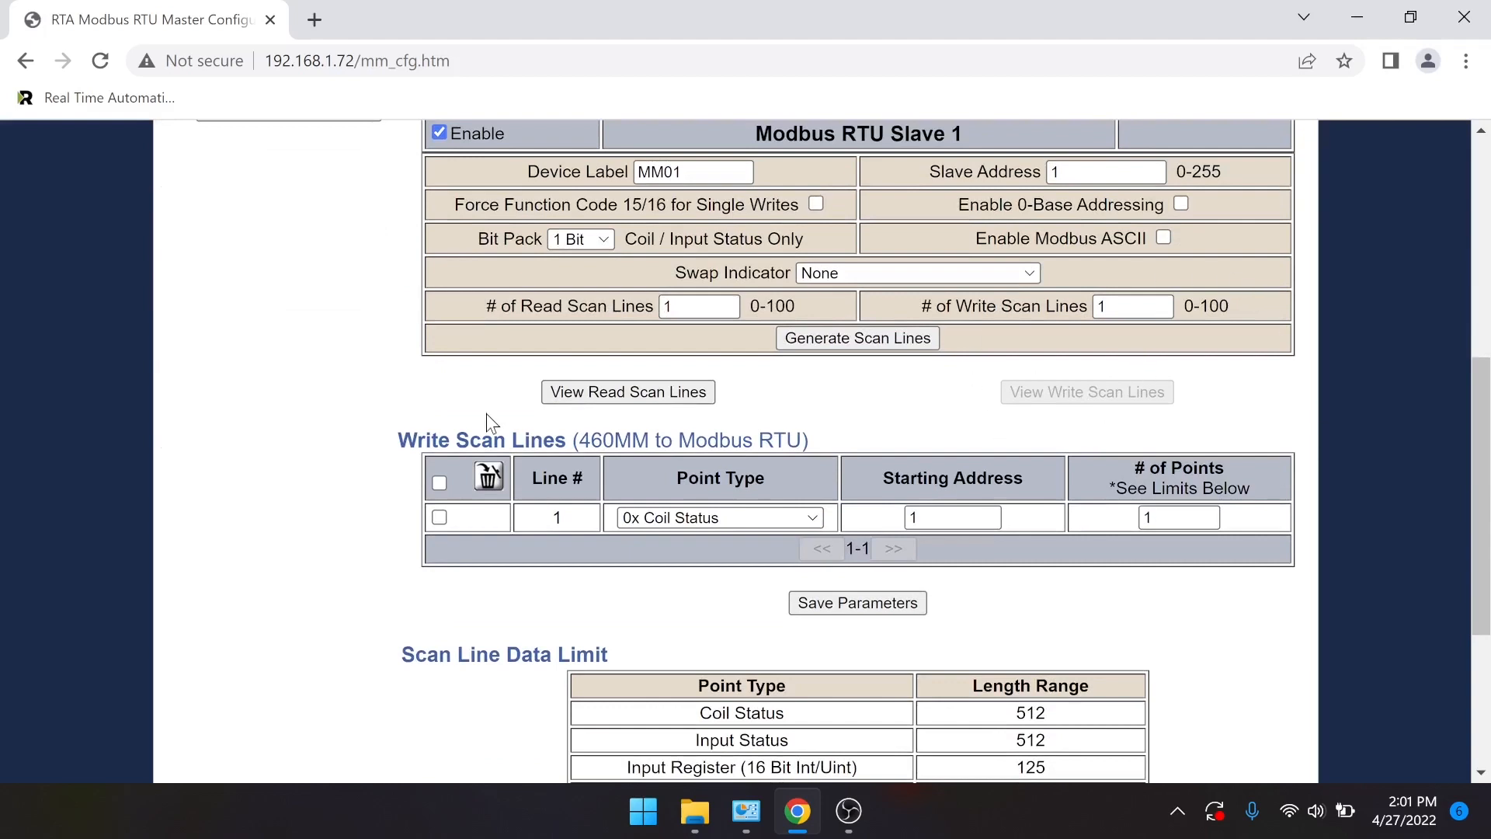
drag(398, 441, 573, 441)
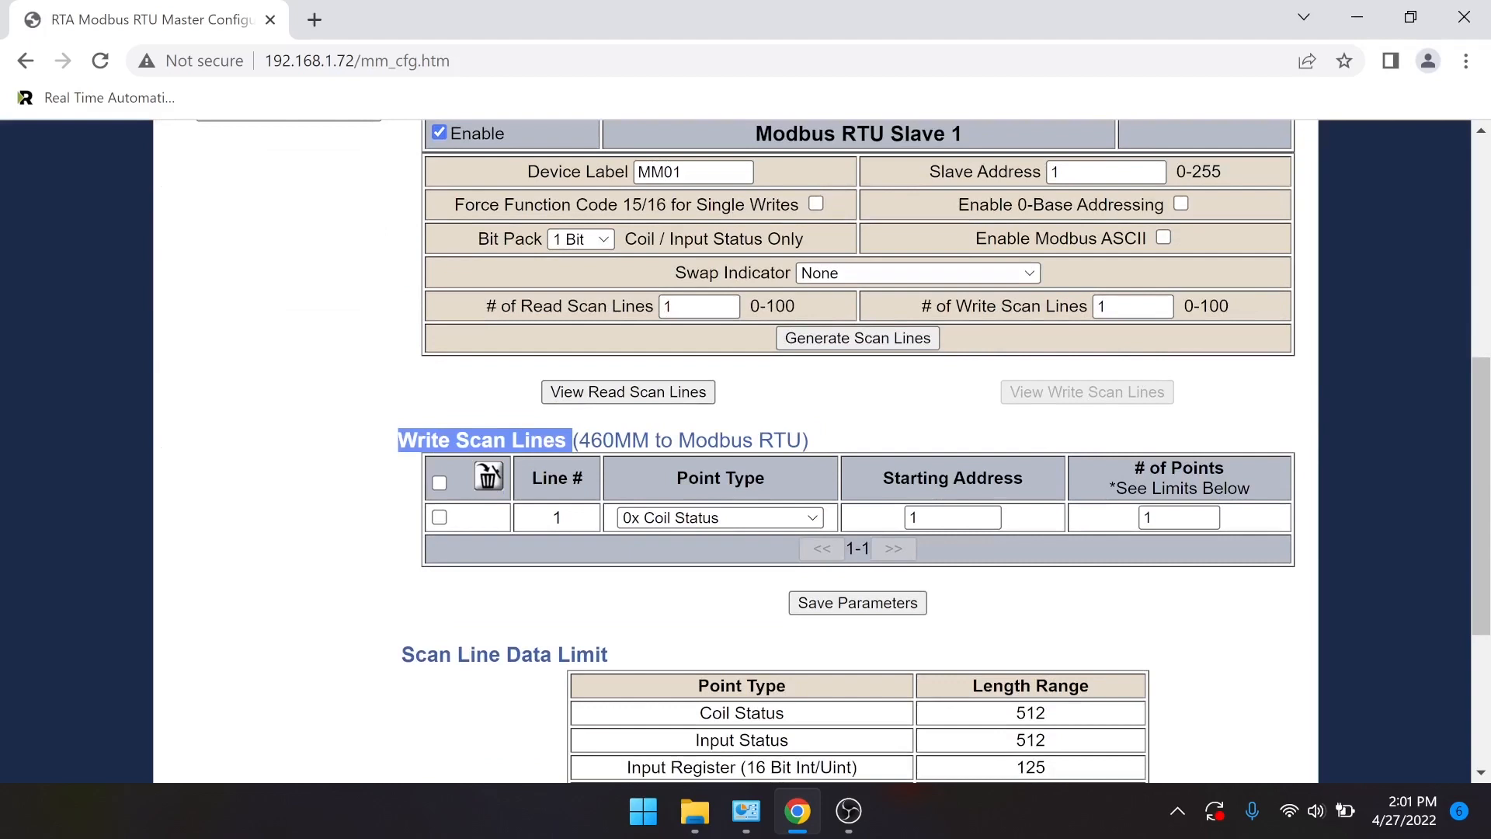
click(574, 441)
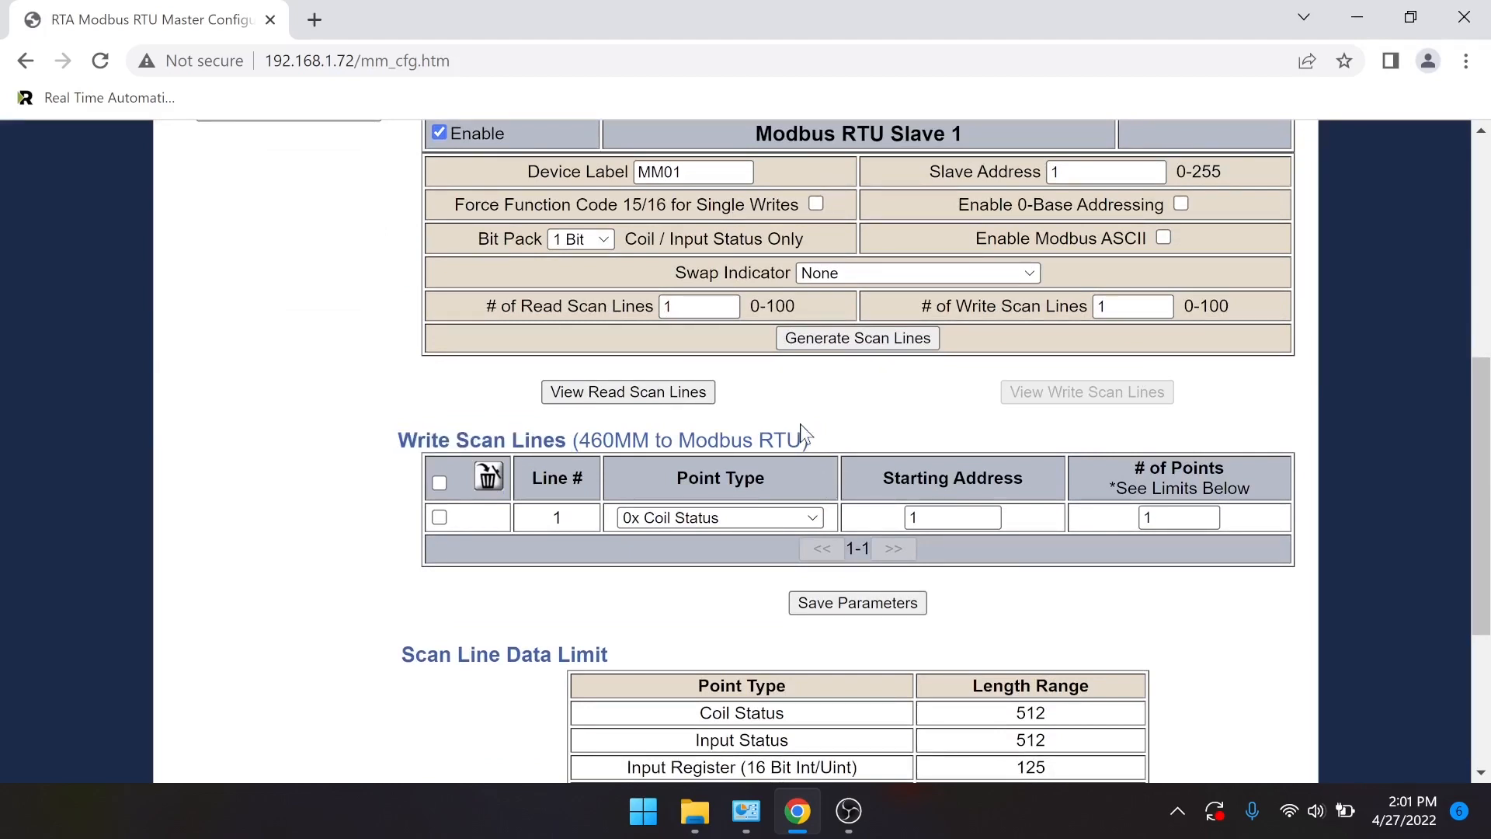
- Return to the read scan lines and set line 1 to point type 4x Hold Reg (32 Bit Float) with starting address 12
click(640, 397)
scroll(640, 397, down, 5)
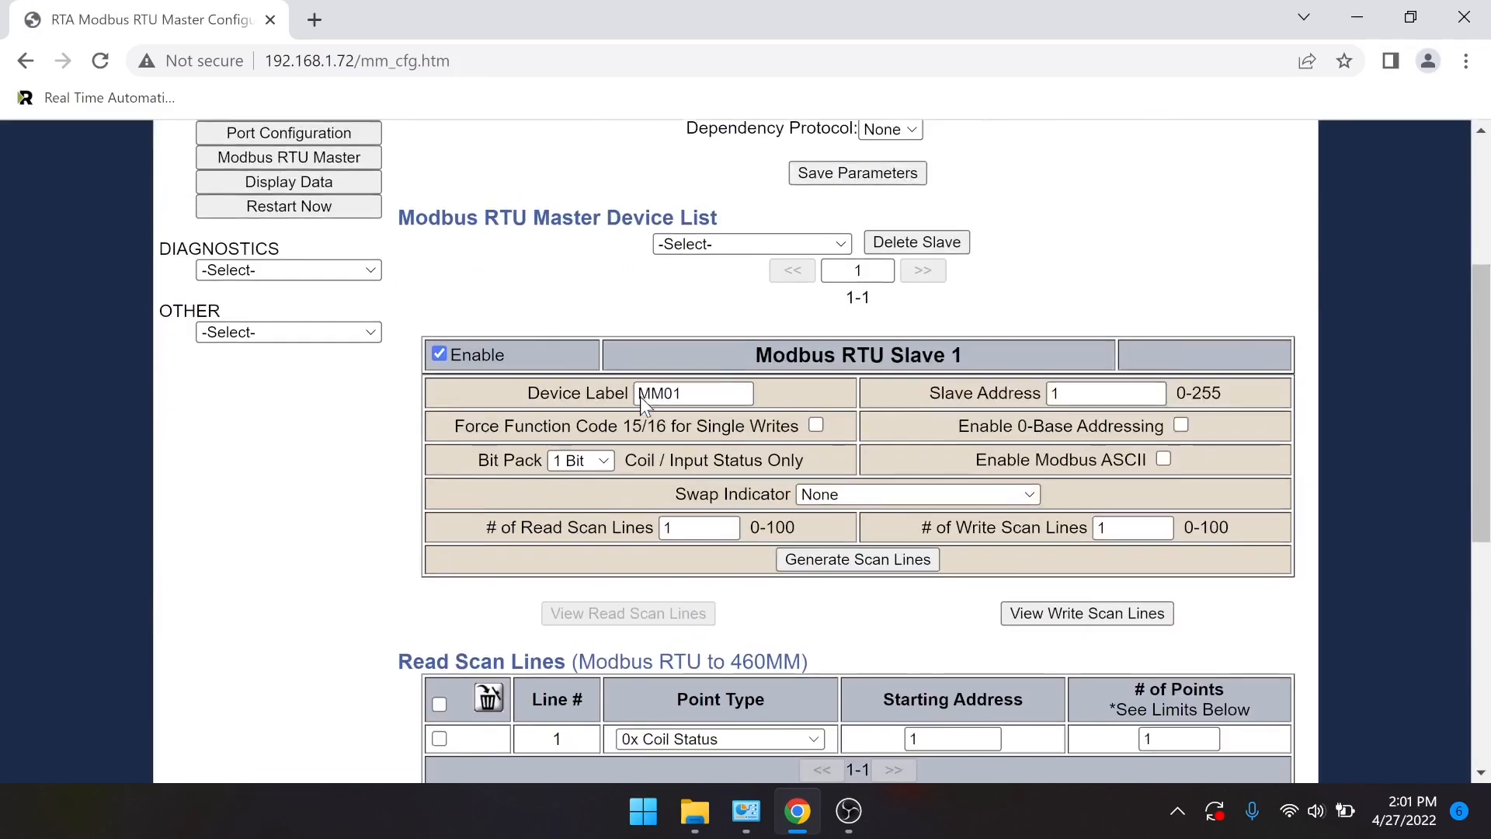
scroll(640, 396, down, 1)
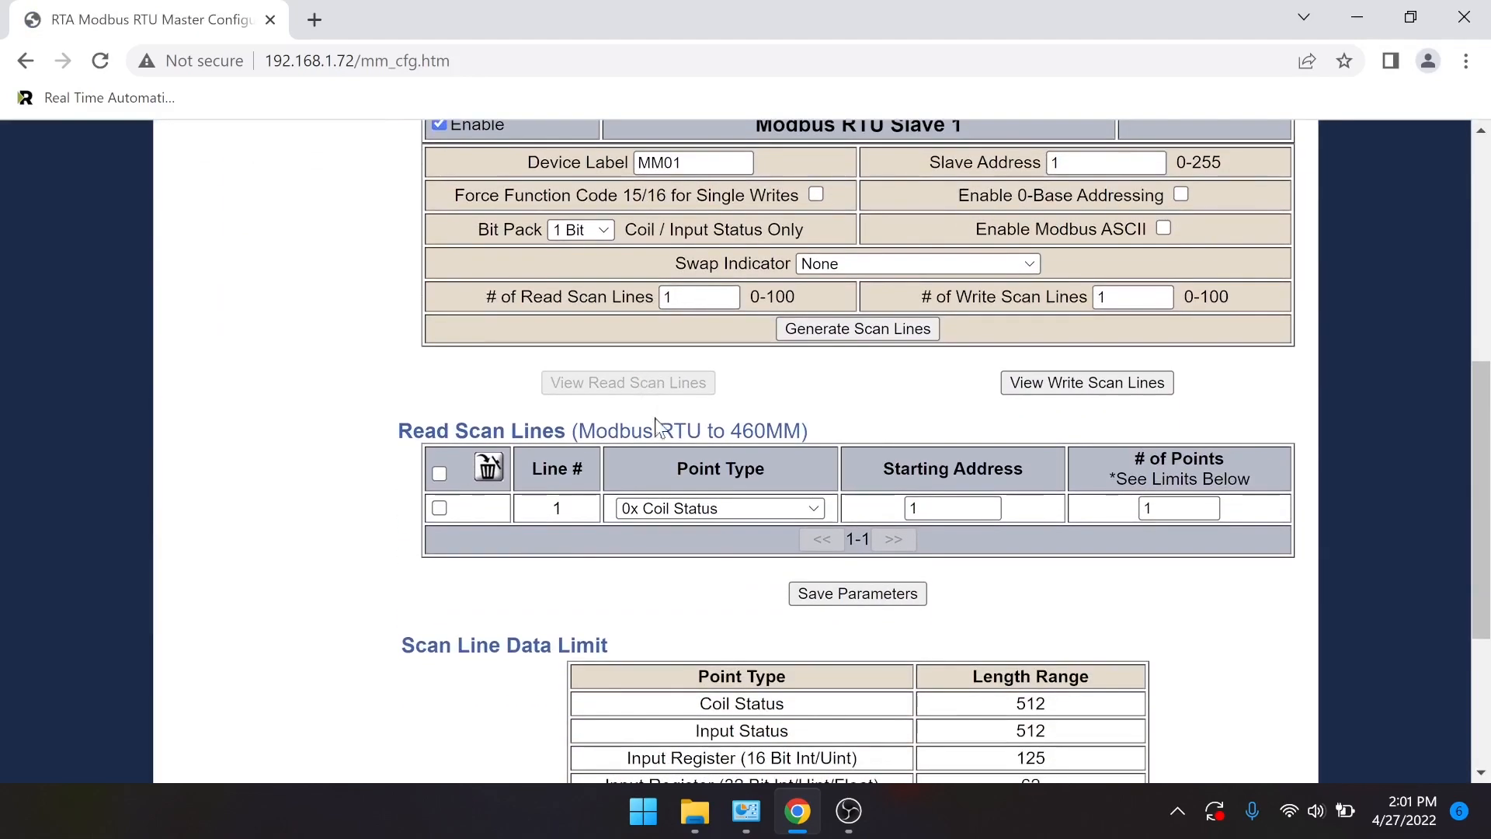
click(682, 511)
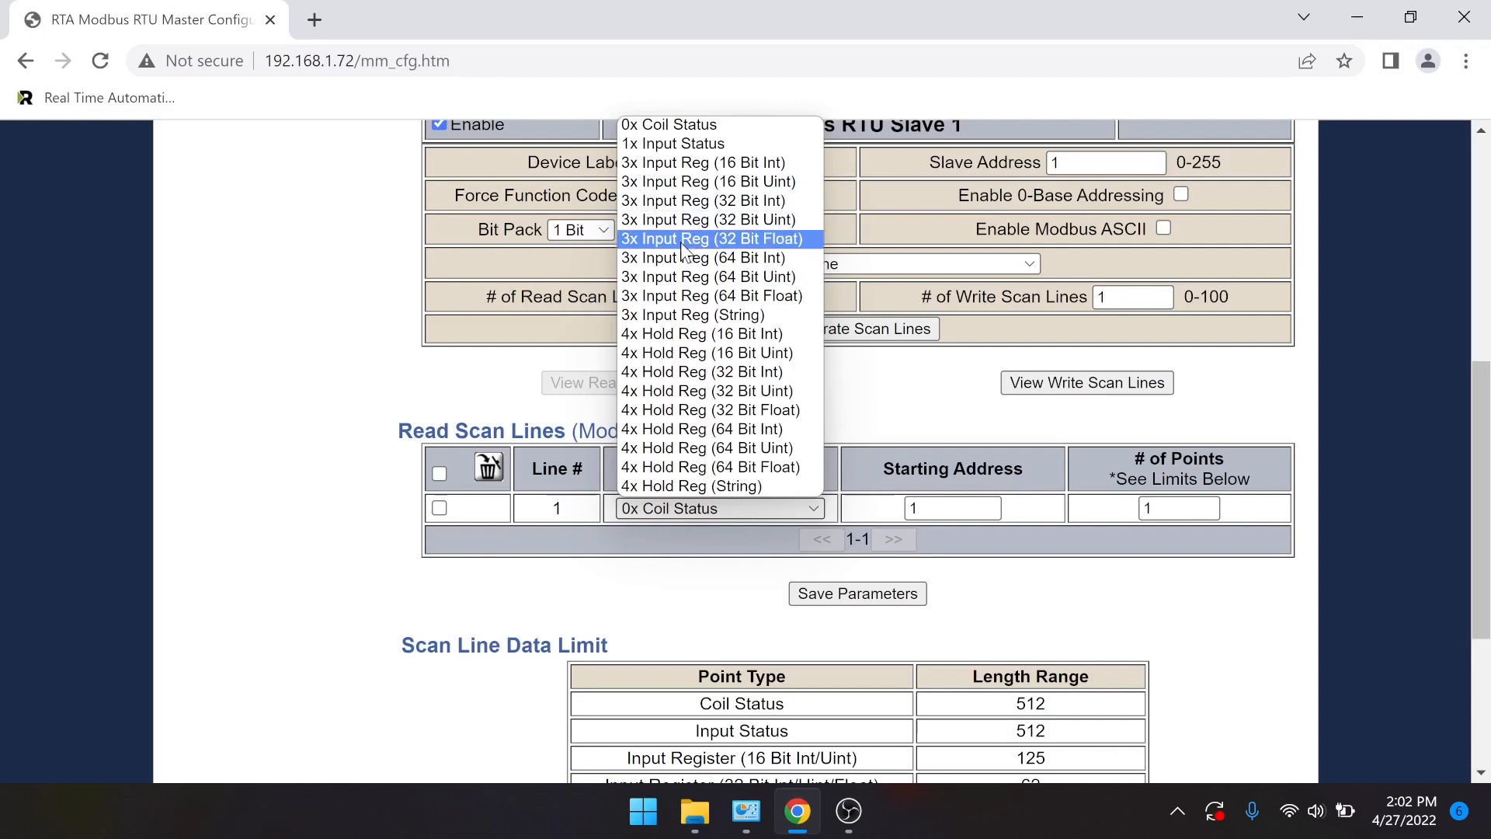
click(688, 407)
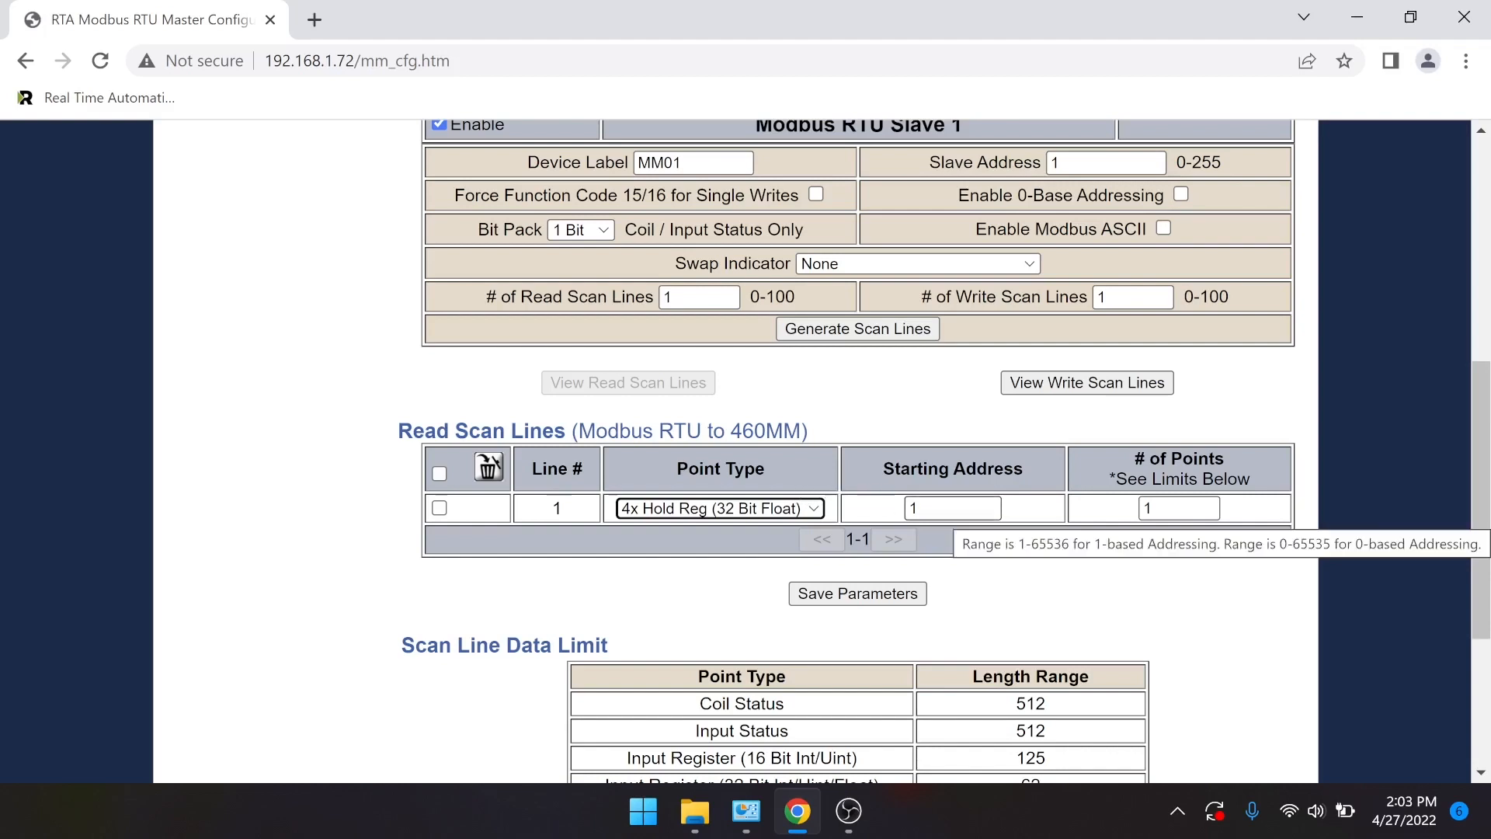
click(953, 508)
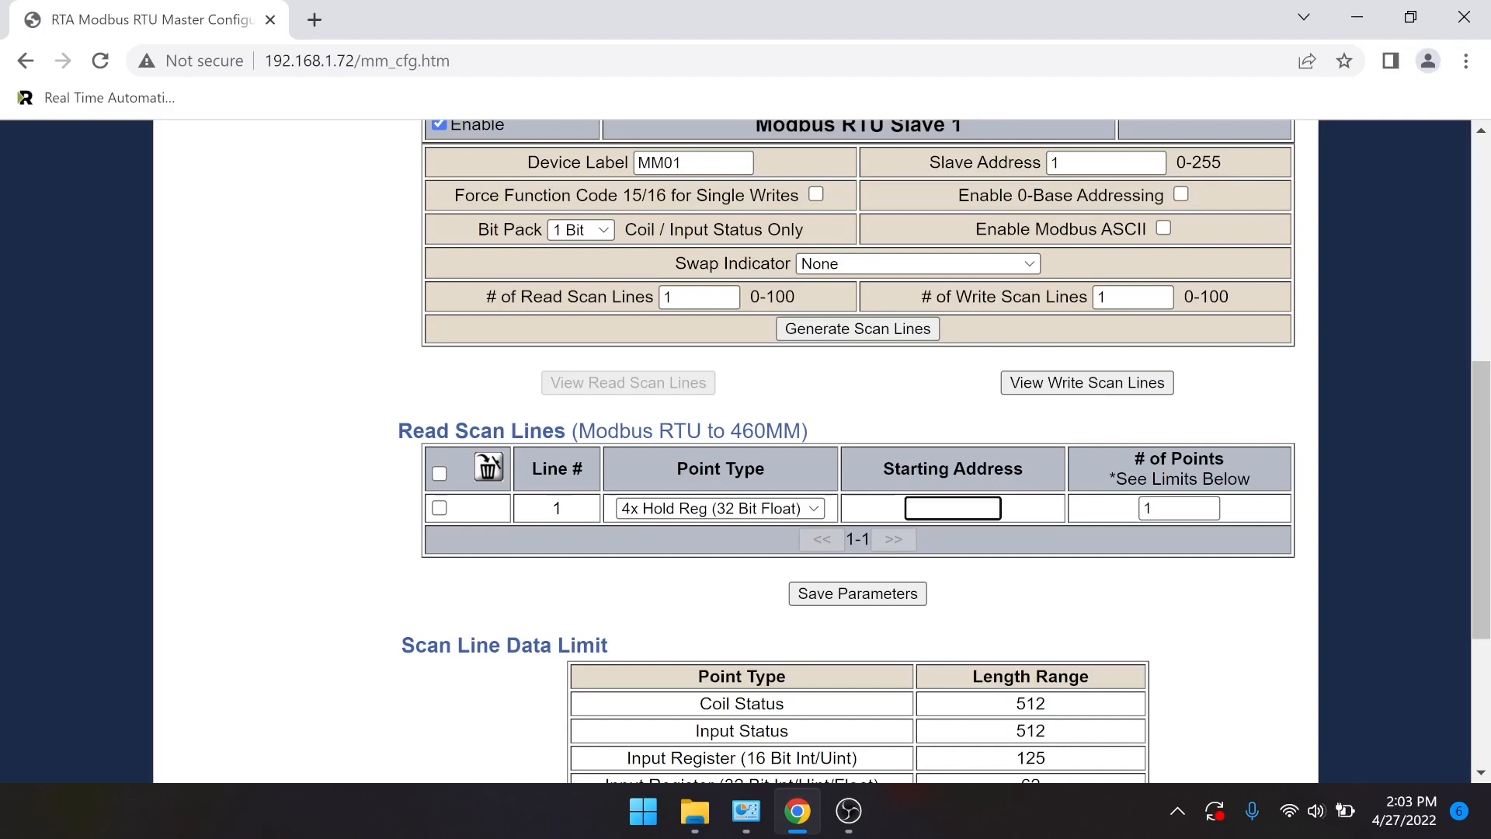
text(12)
- Display the write scan lines of Modbus RTU Slave 1 and examine the point types offered for line 1
click(1126, 384)
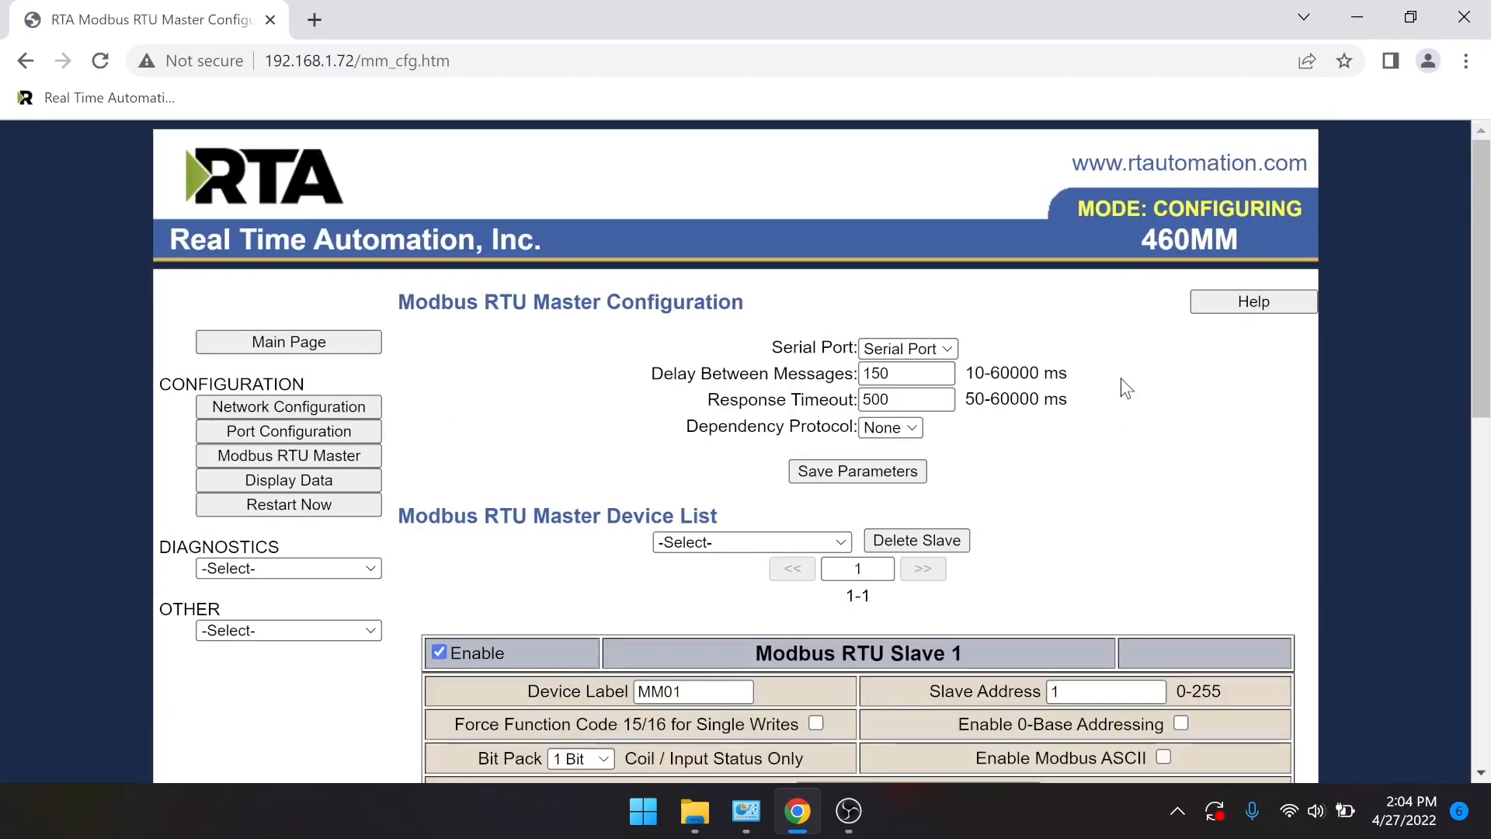
scroll(1124, 386, down, 6)
scroll(1121, 377, down, 1)
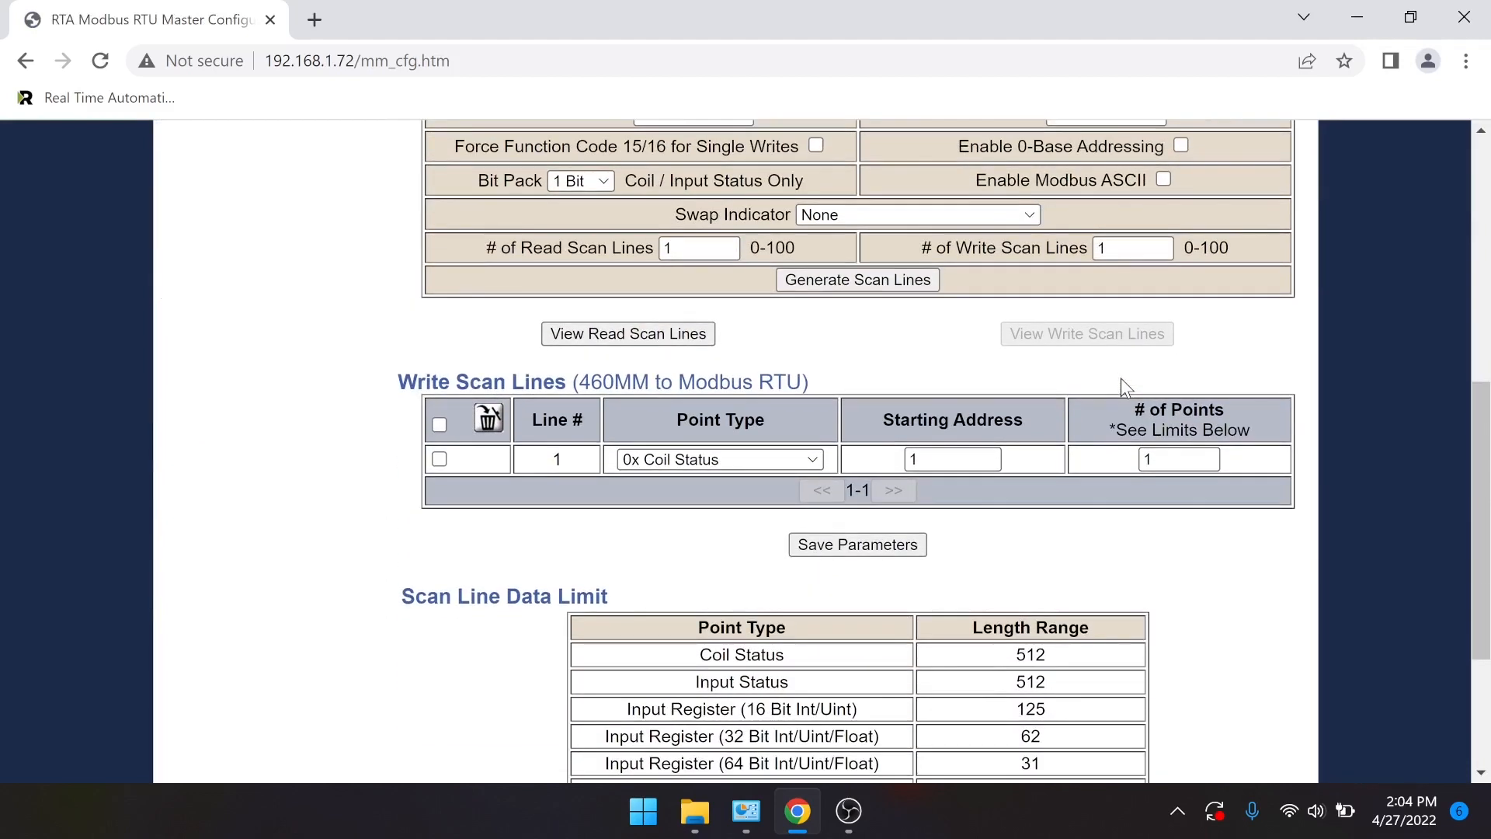
click(749, 464)
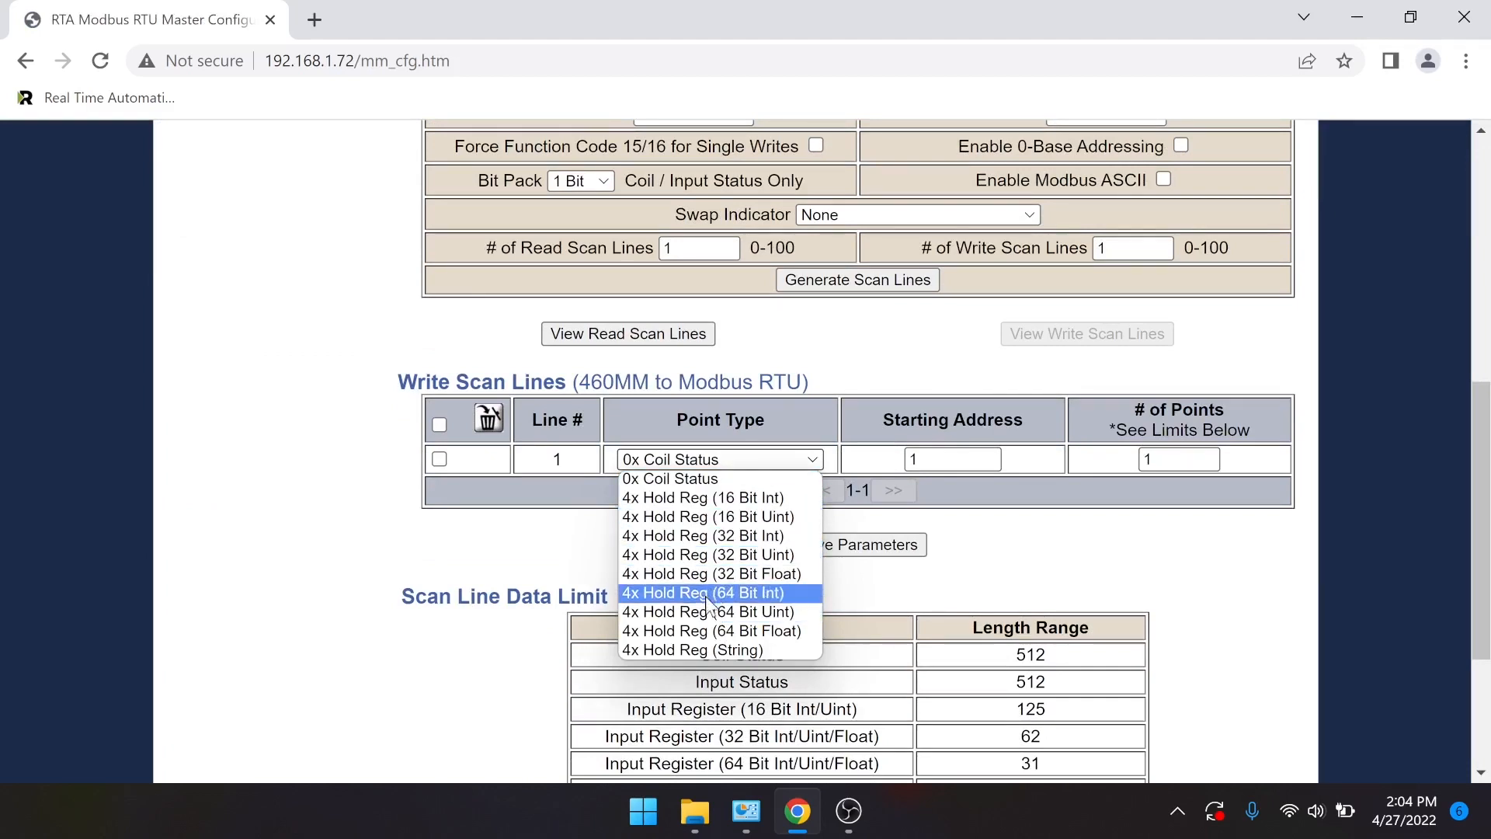
click(713, 477)
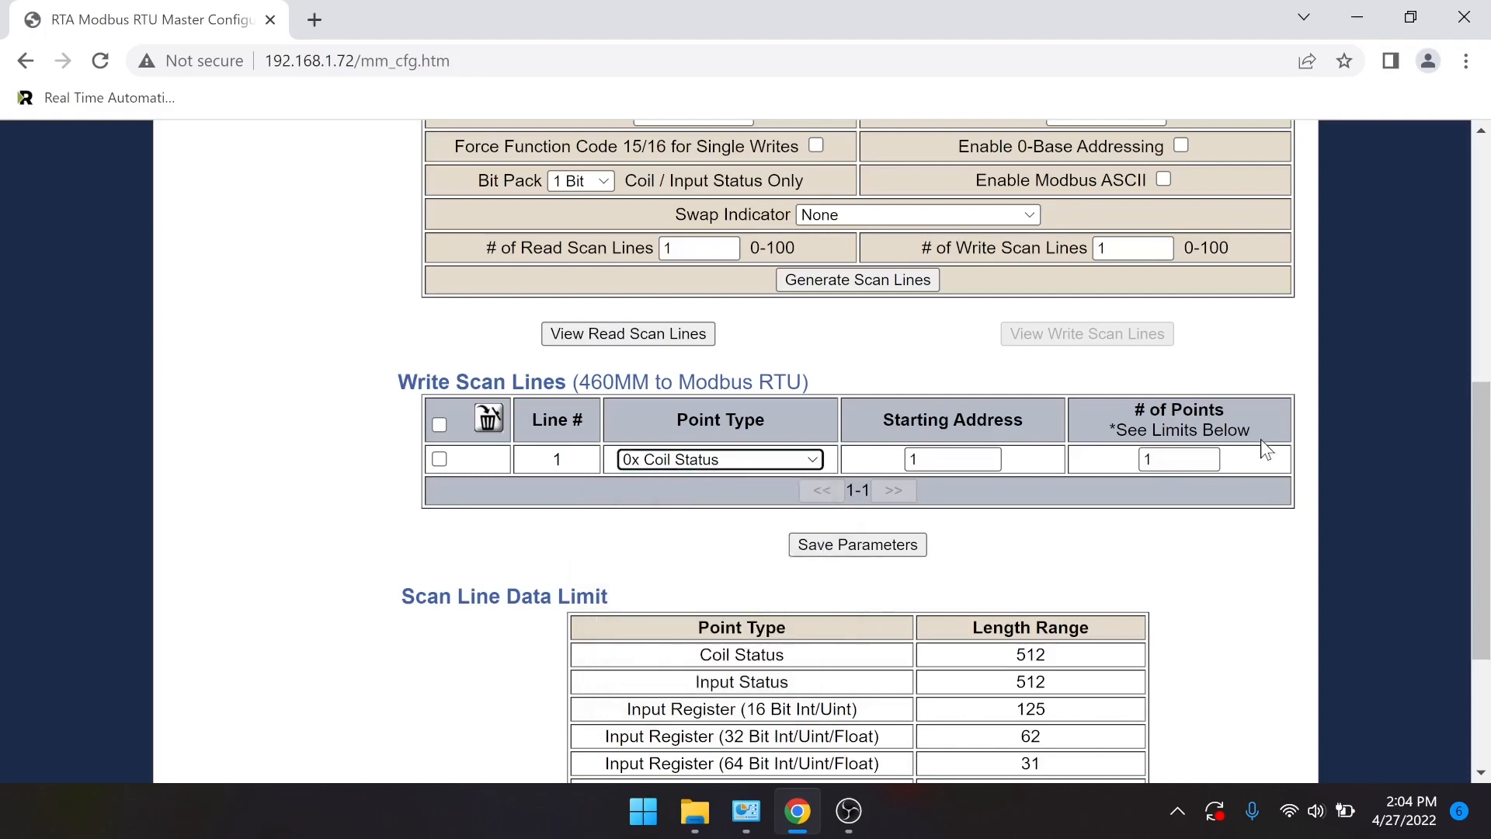
- Set write scan line 1 to point type 4x Hold Reg (16 Bit Int) with starting address 10 and 10 points
scroll(1172, 478, down, 1)
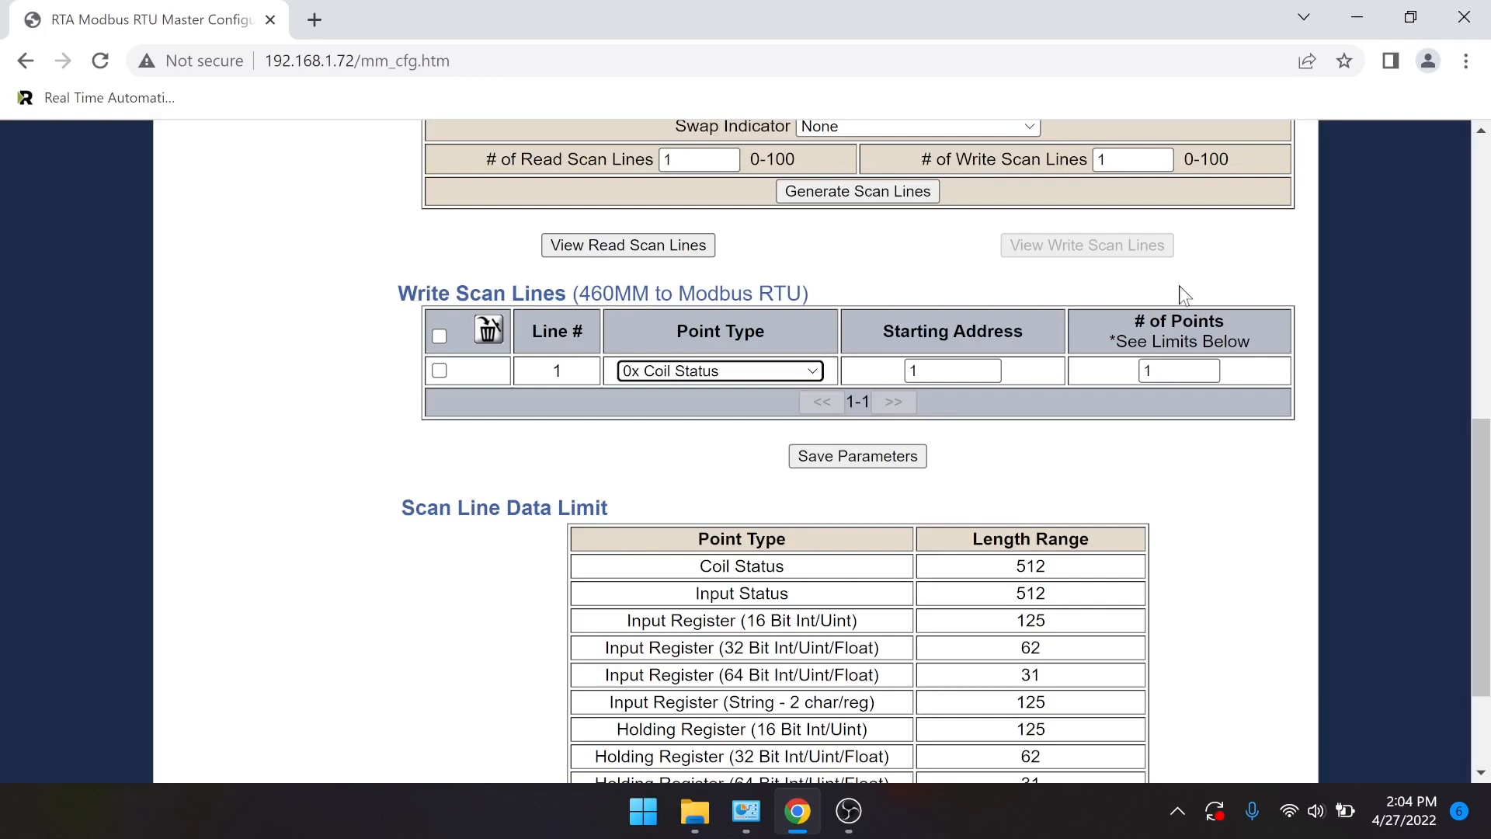
click(810, 373)
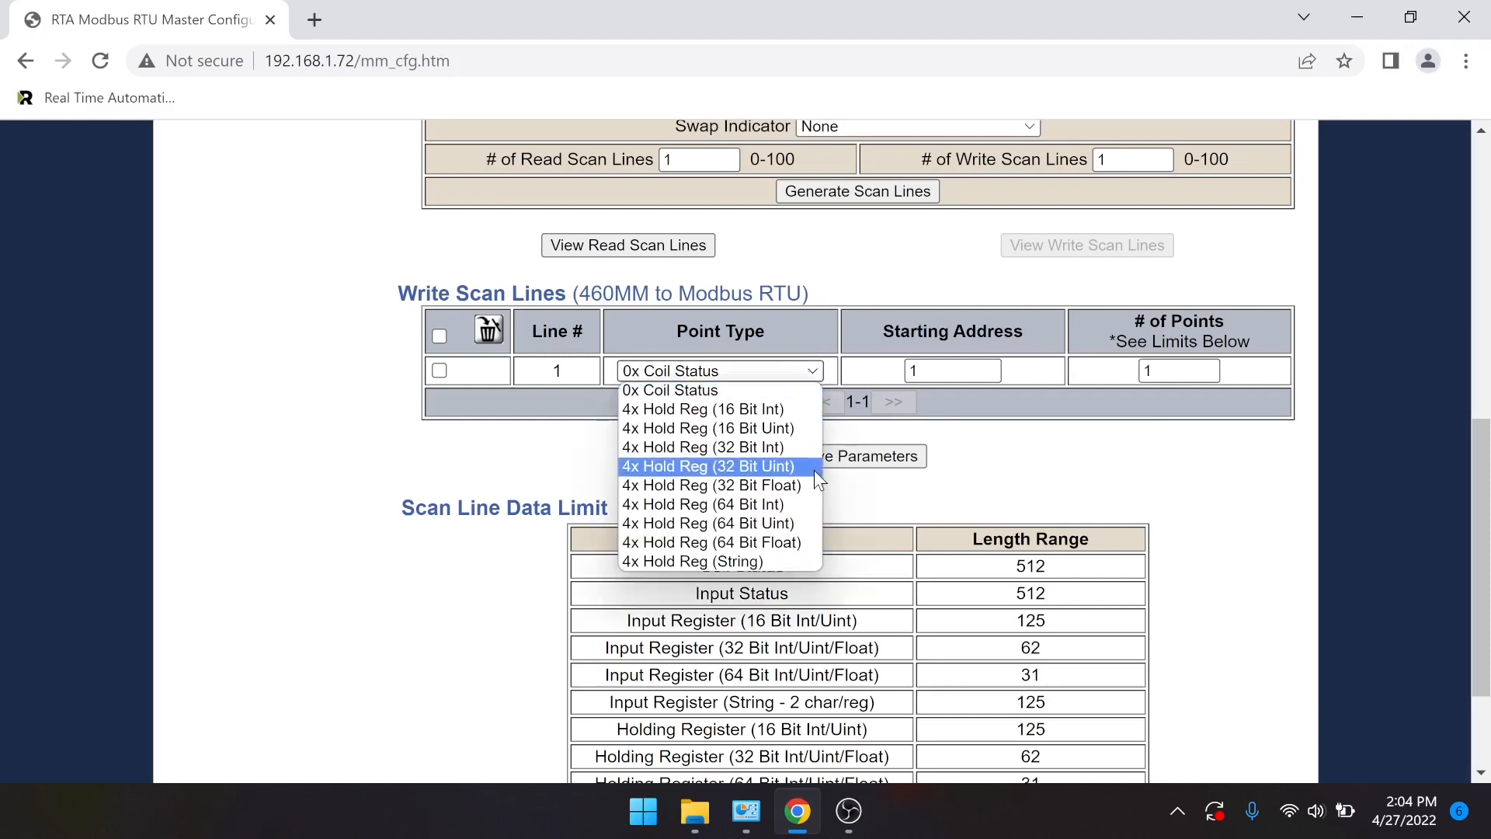
click(705, 410)
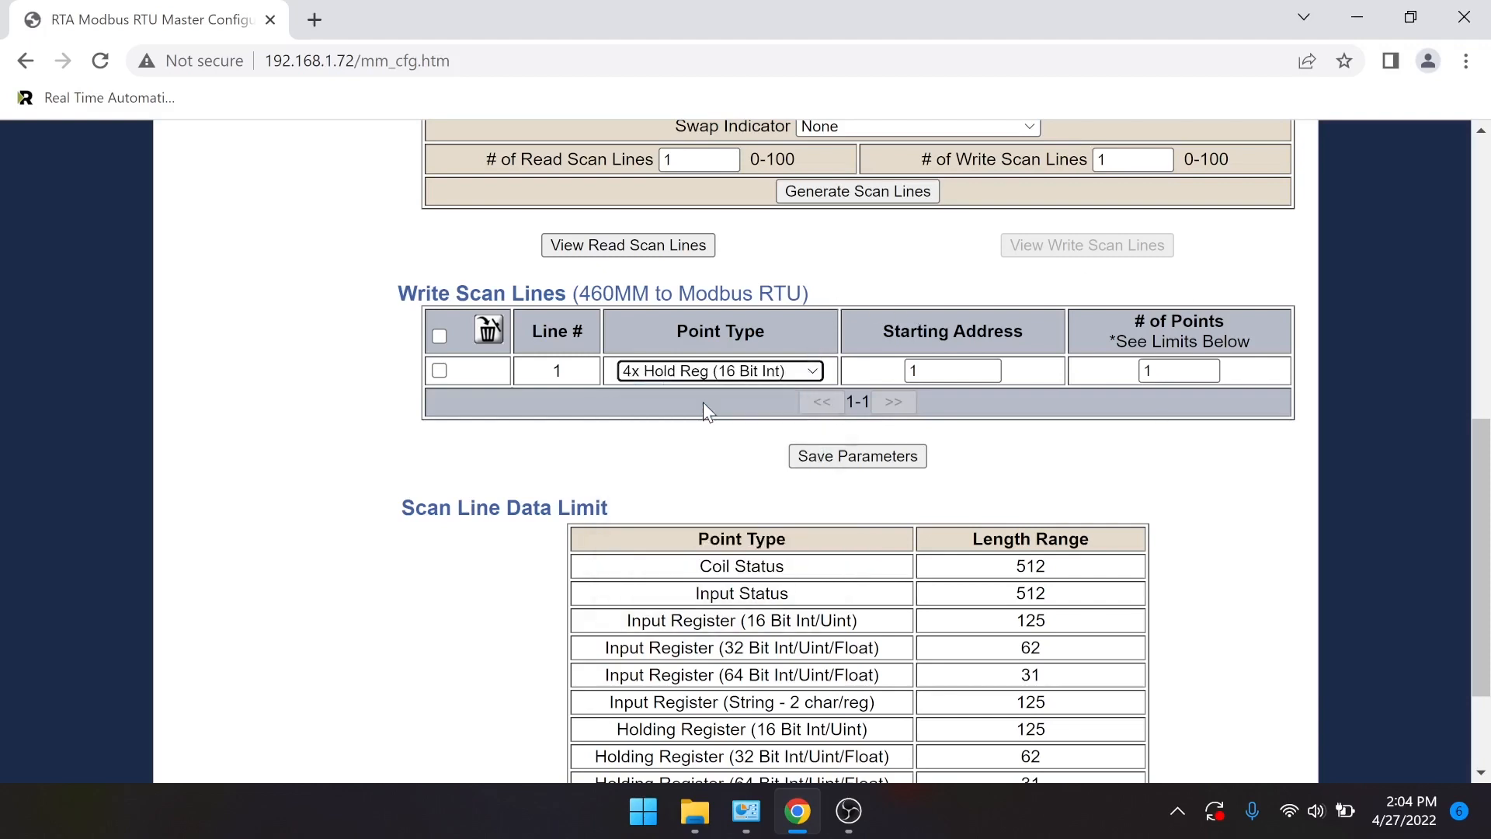
click(935, 372)
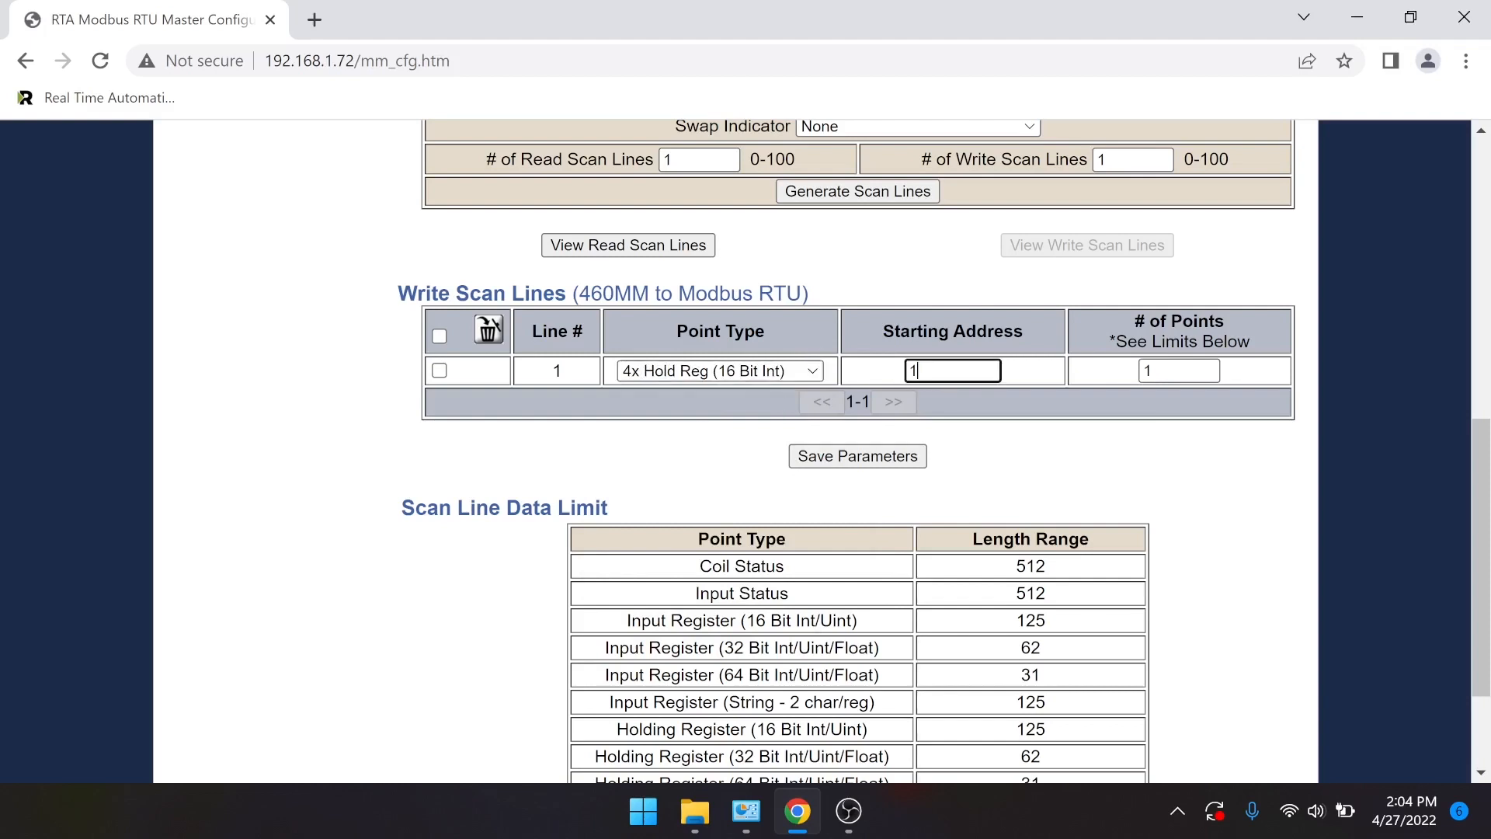
text(0)
click(1150, 370)
text(0)
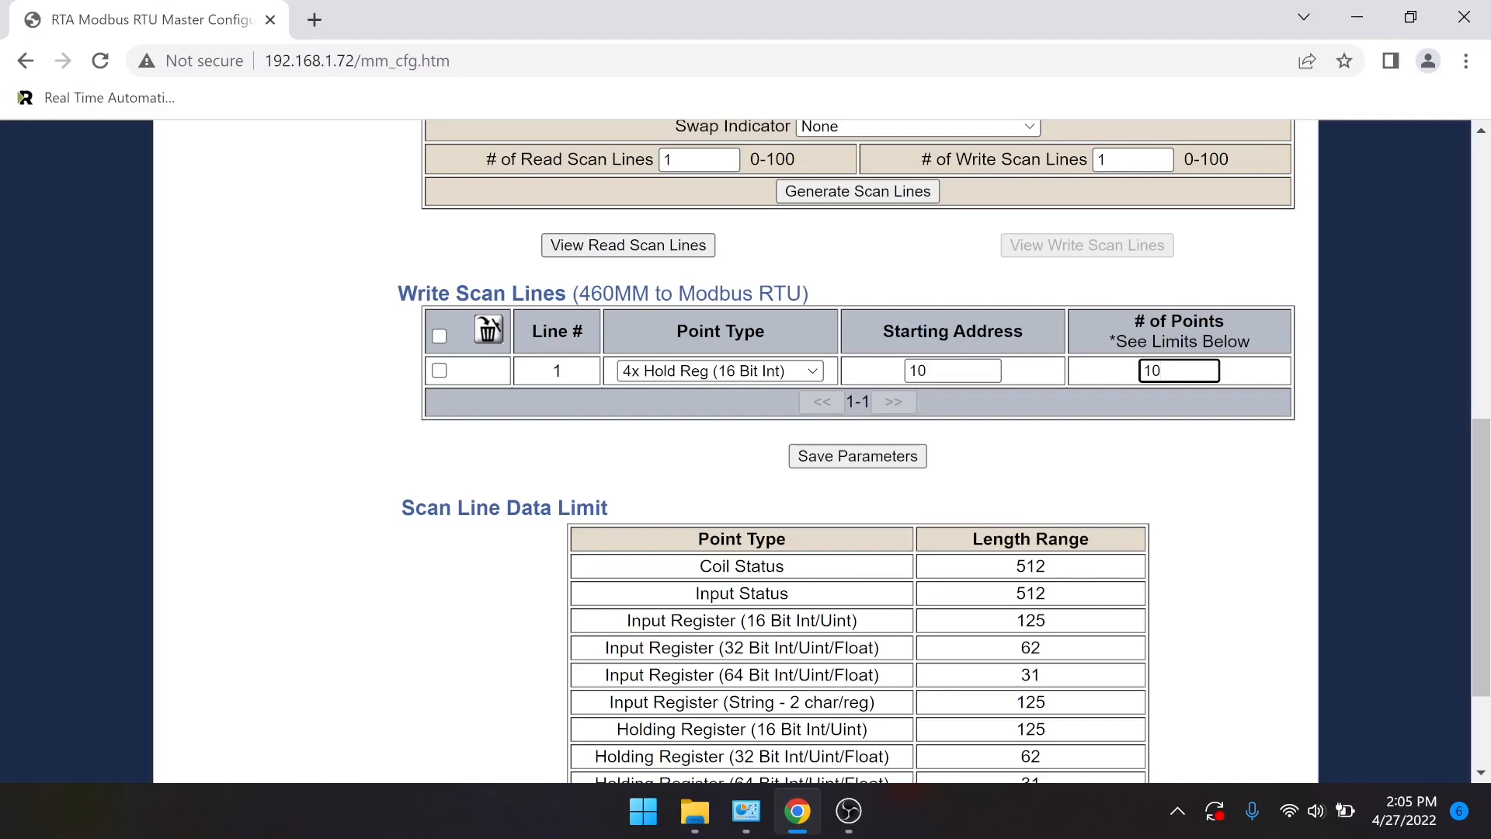
- Examine the Scan Line Data Limit table for the length range of each point type, then review the Modbus RTU Slave 1 settings
scroll(855, 451, up, 1)
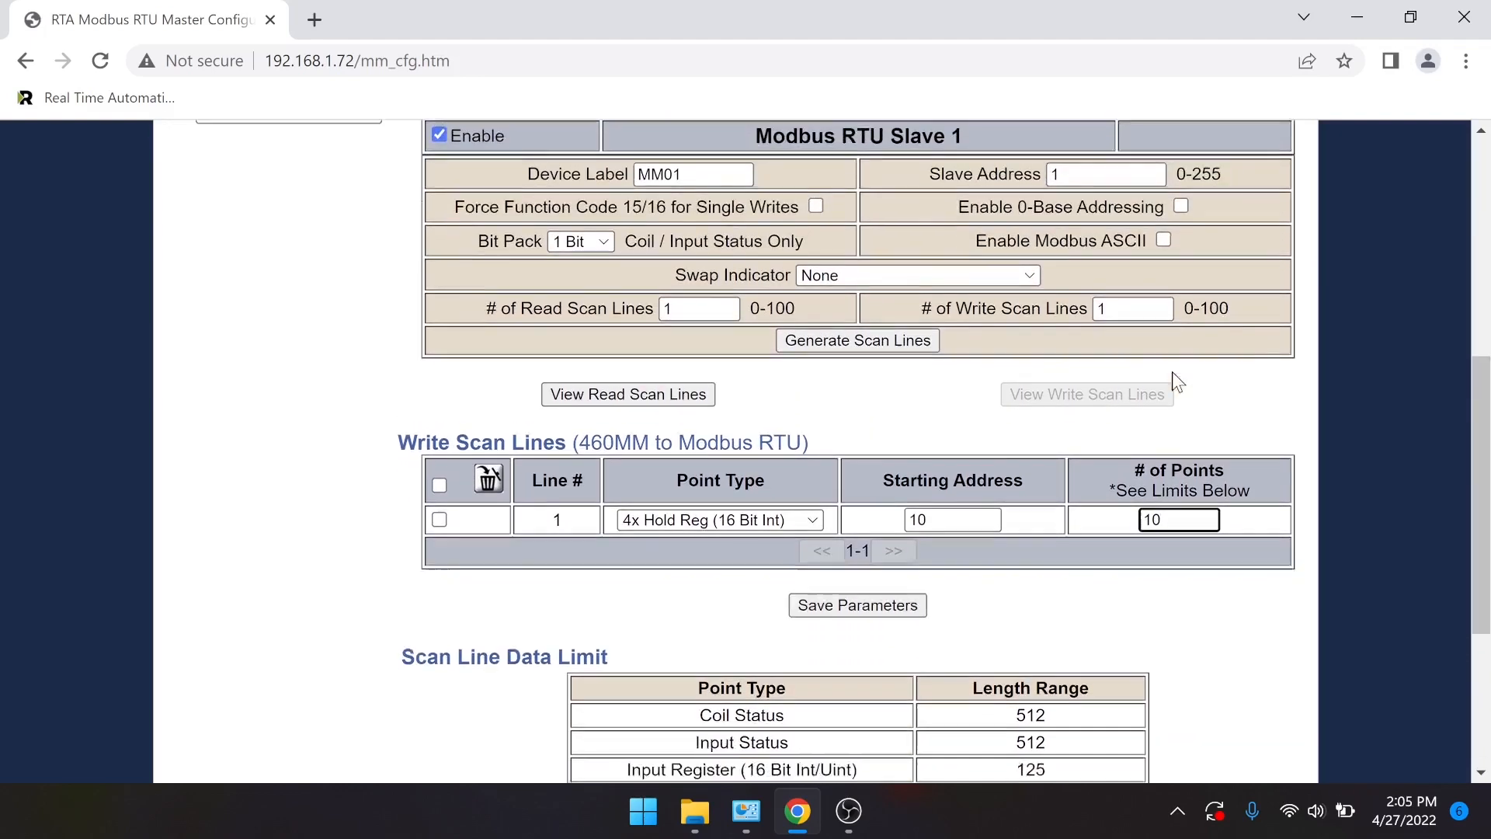
scroll(1172, 371, down, 1)
scroll(1172, 371, down, 1)
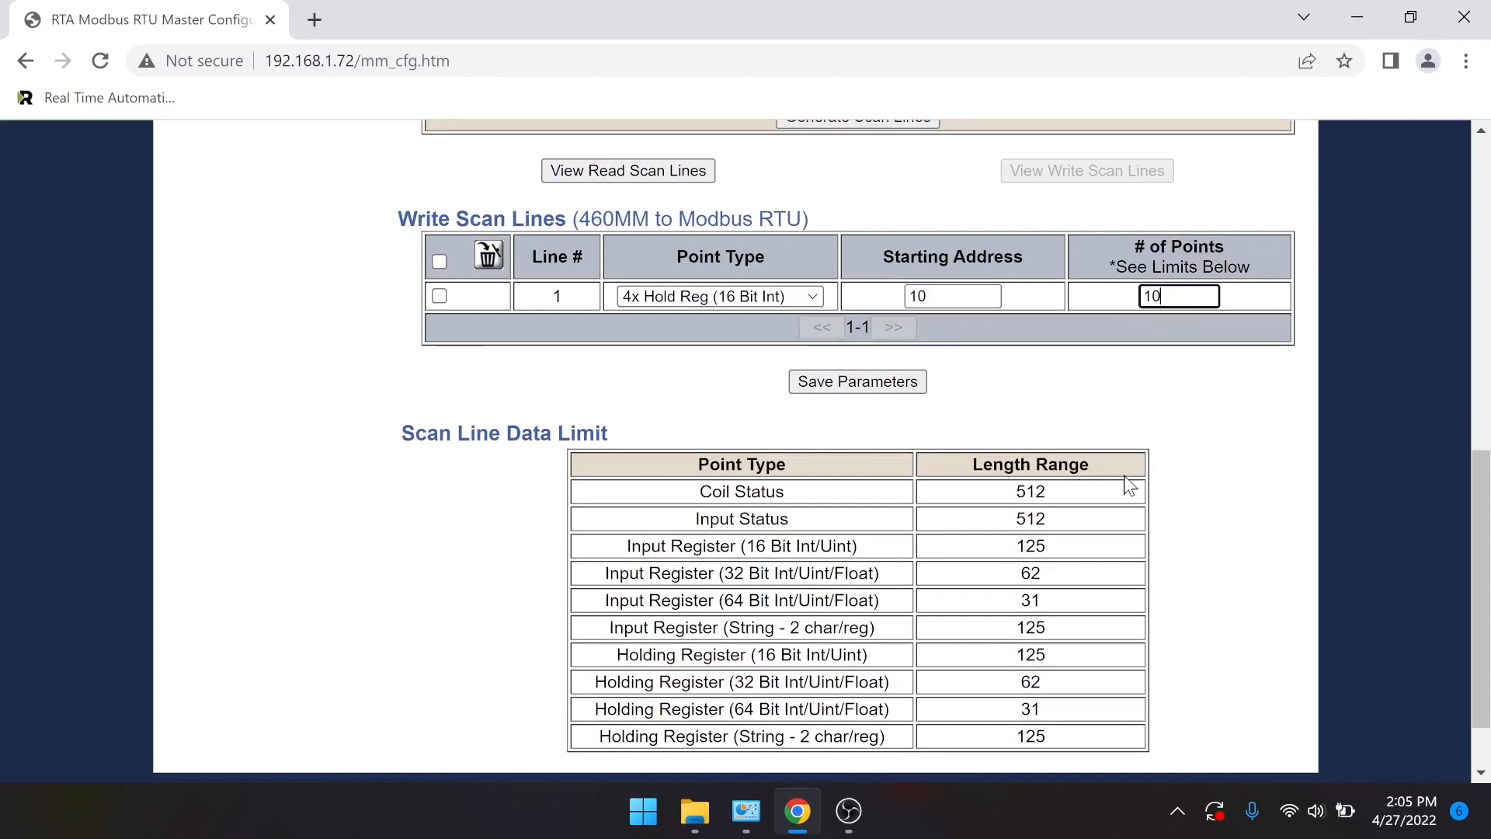
scroll(1125, 475, down, 1)
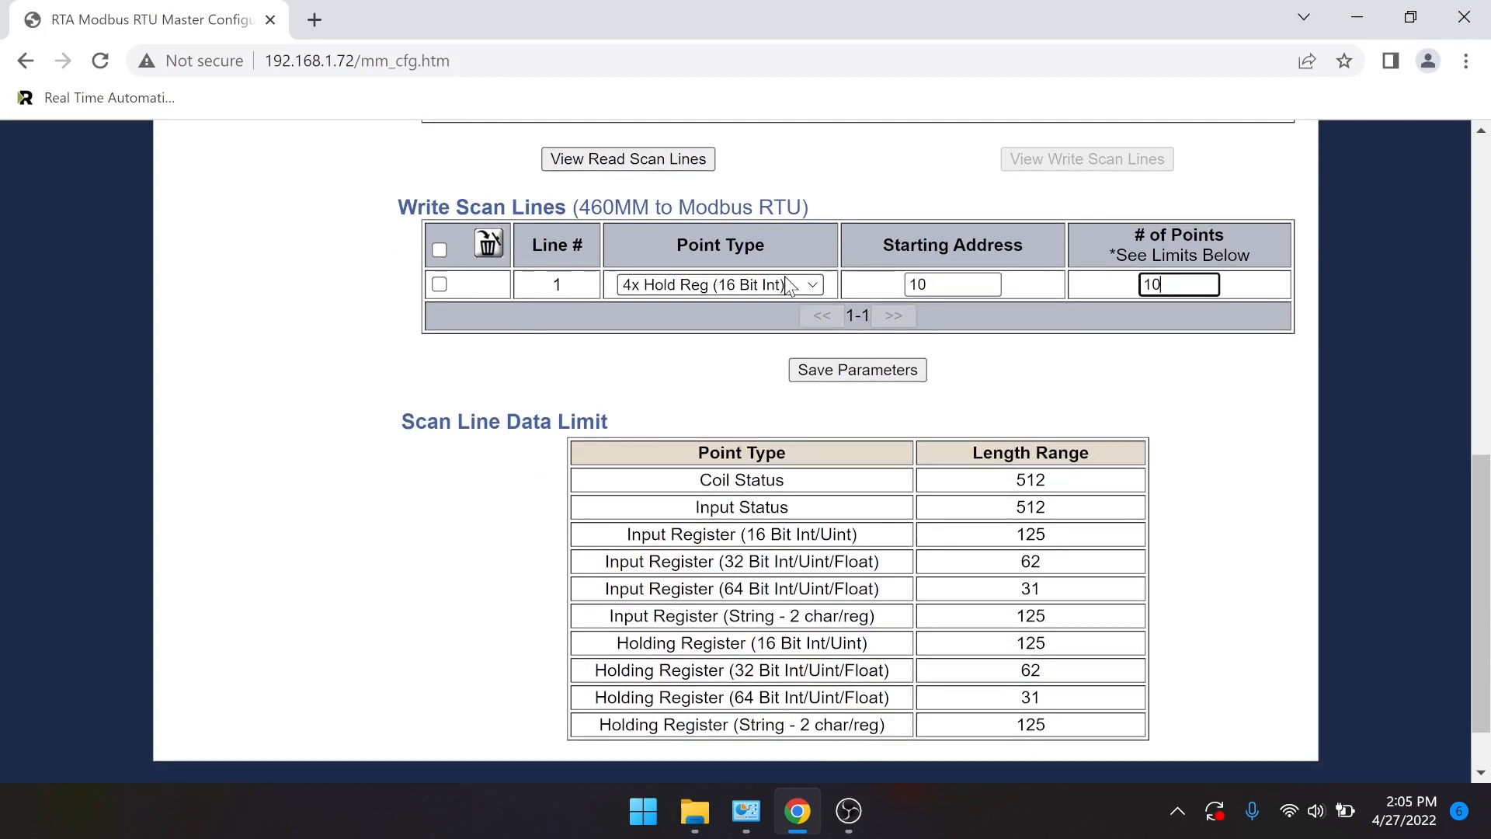
scroll(786, 279, down, 1)
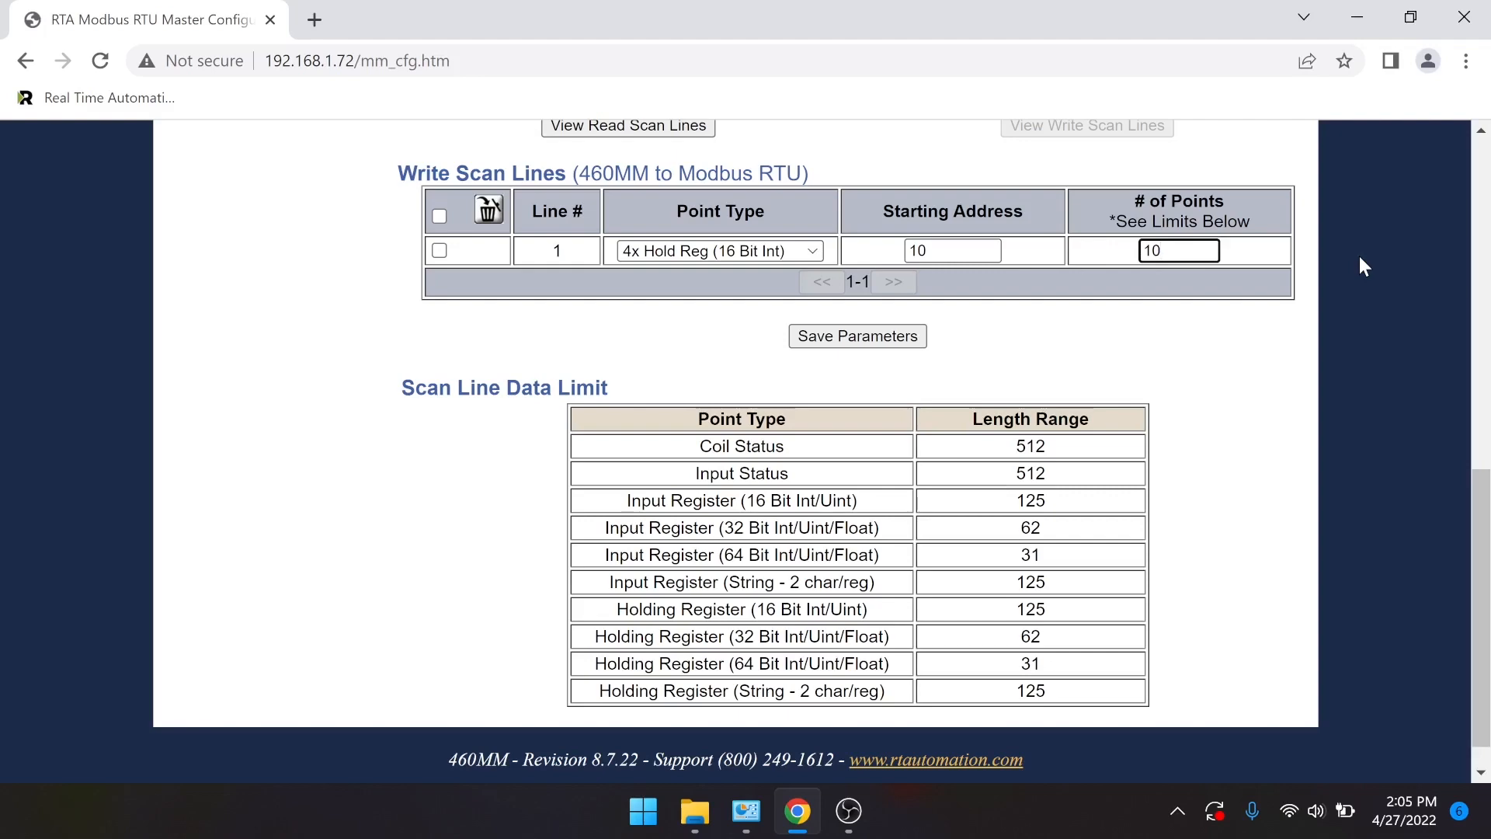
scroll(1359, 258, up, 5)
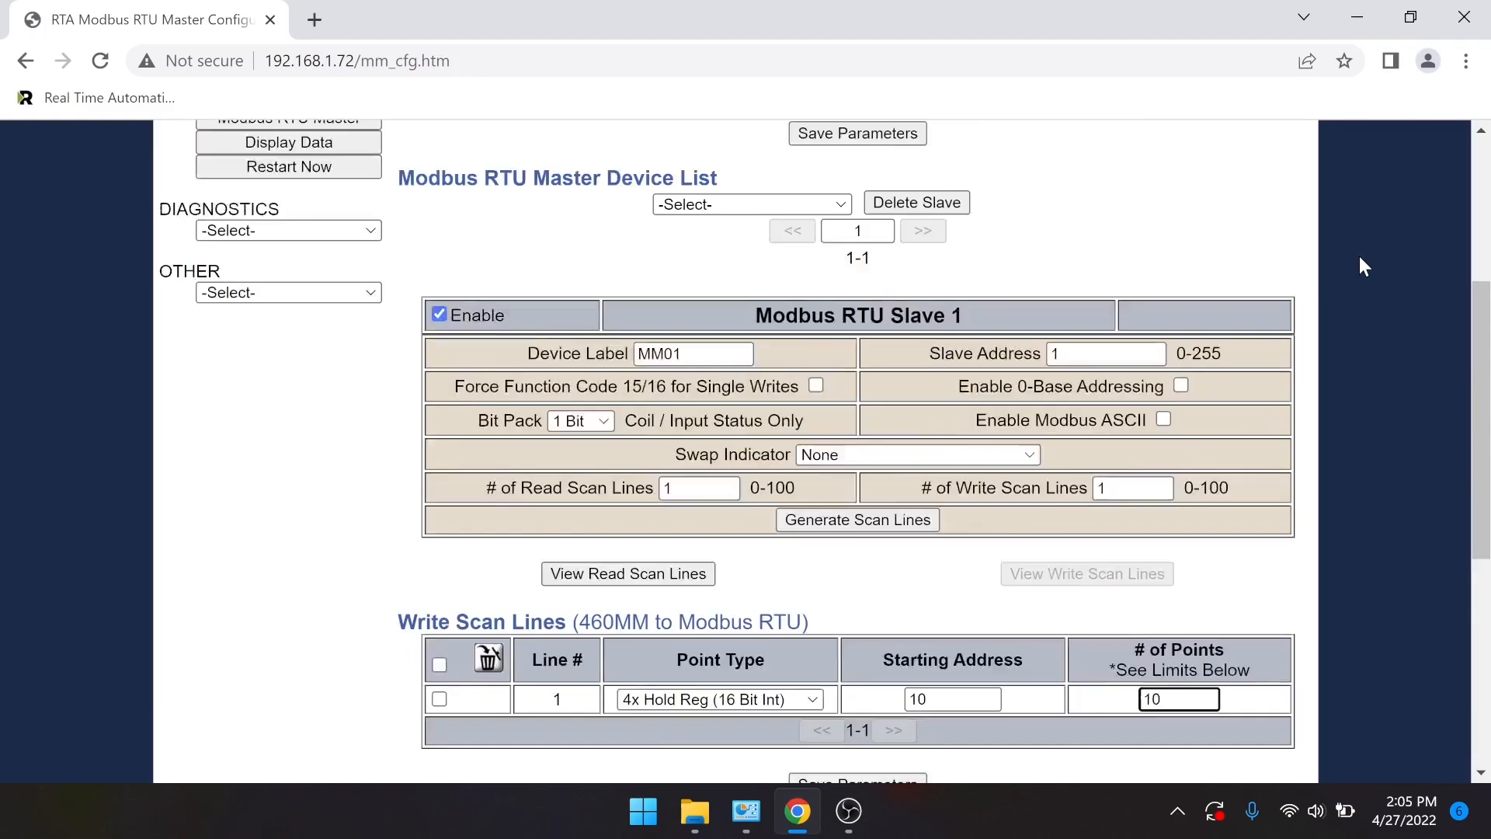
scroll(1365, 266, up, 4)
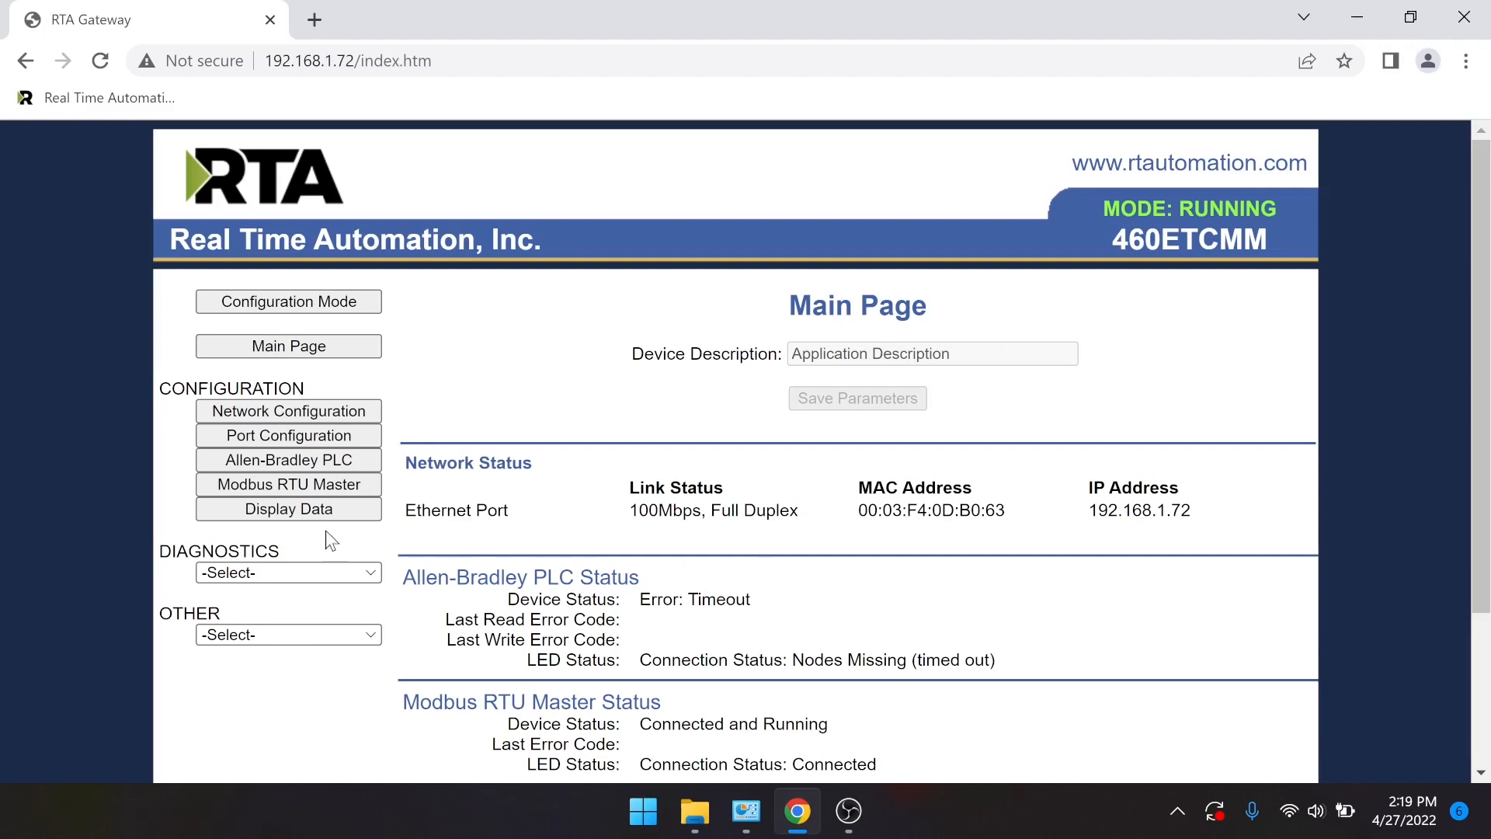
- Open the 460ETCMM's Display Data page, check both data directions between PLC and Modbus RTU, and look over the selectable devices
click(309, 515)
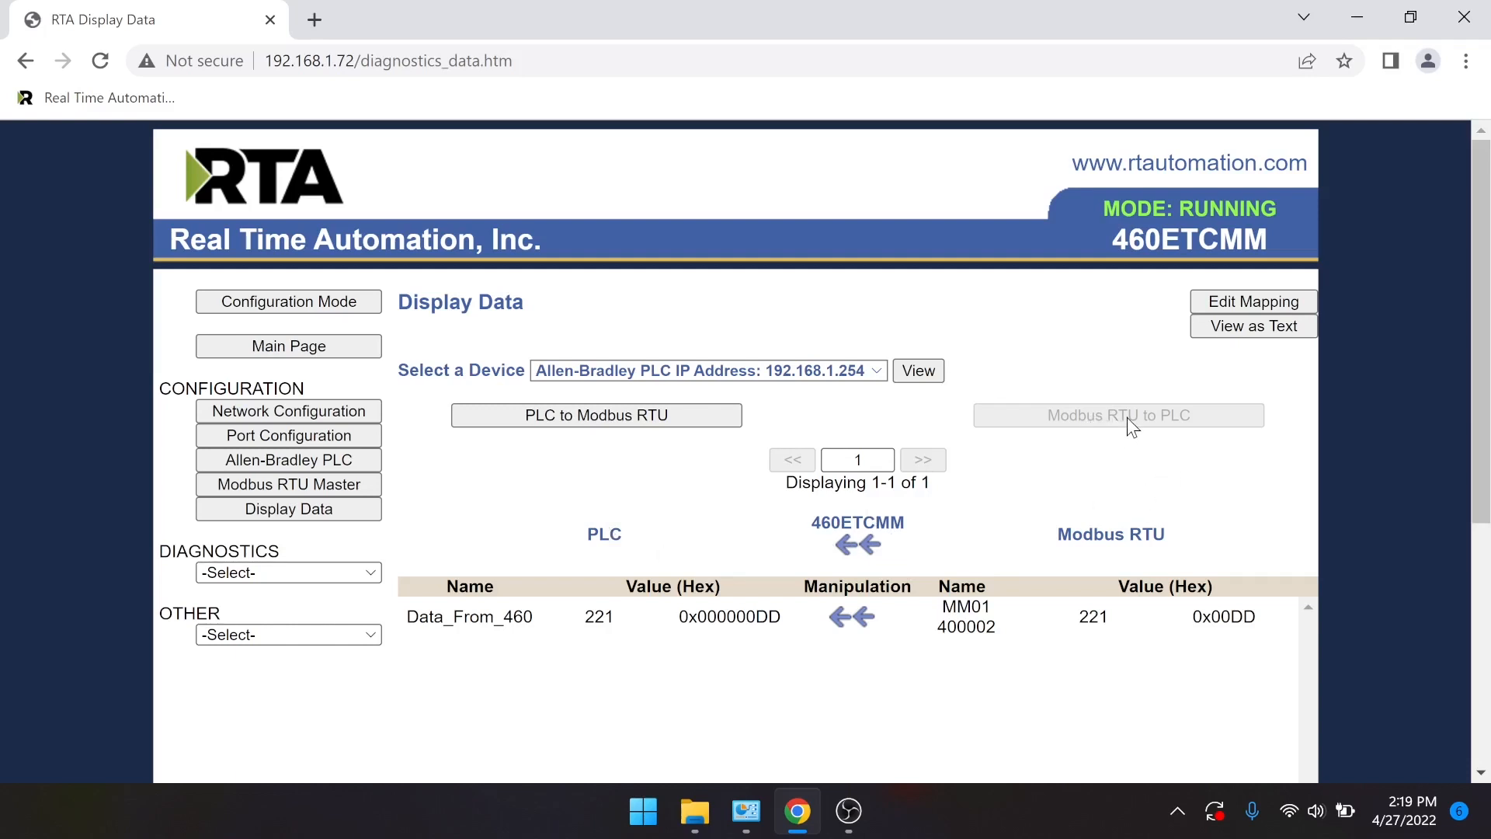
click(627, 426)
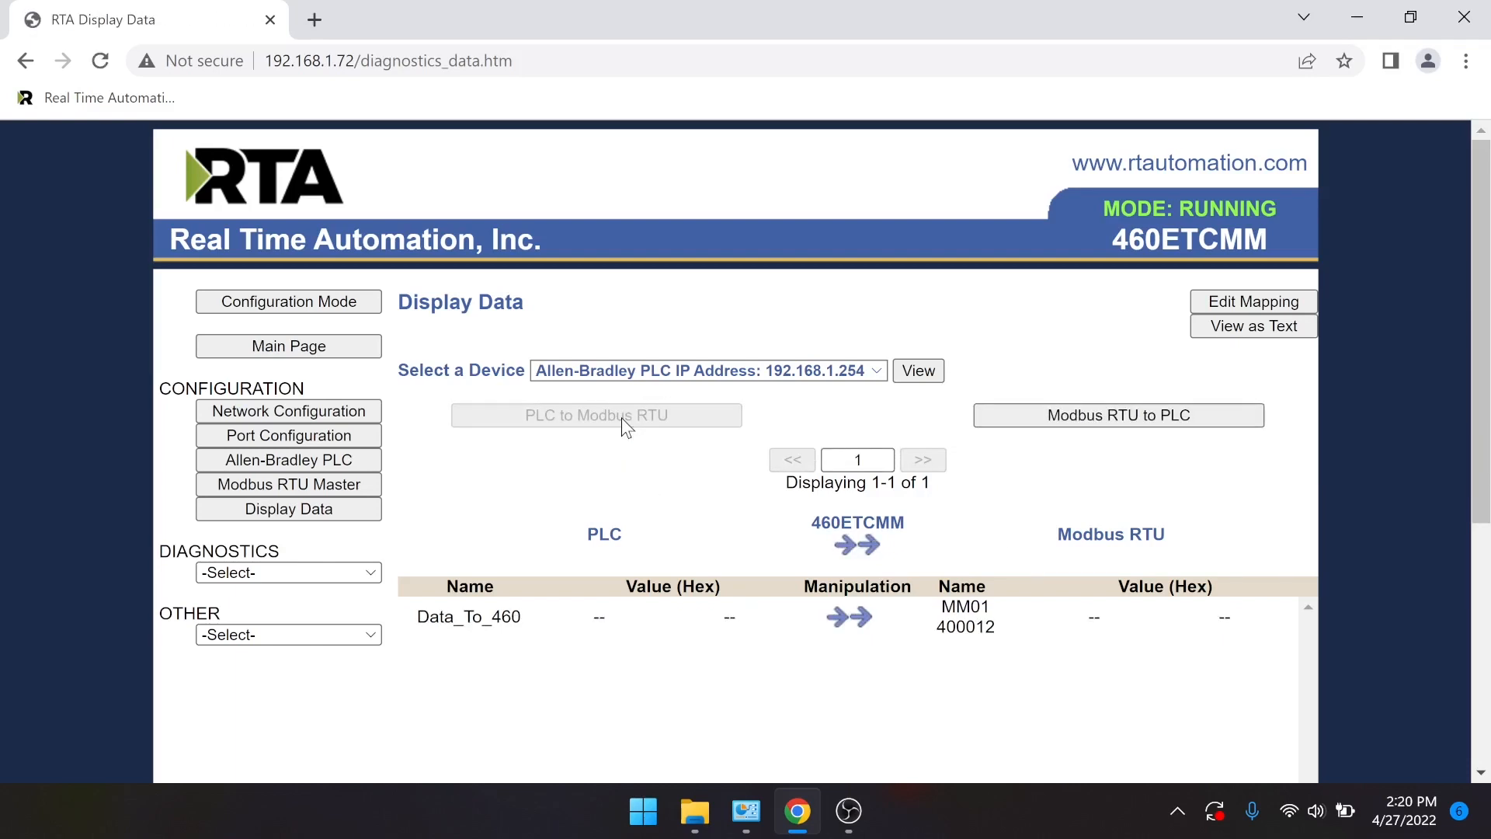
click(1019, 407)
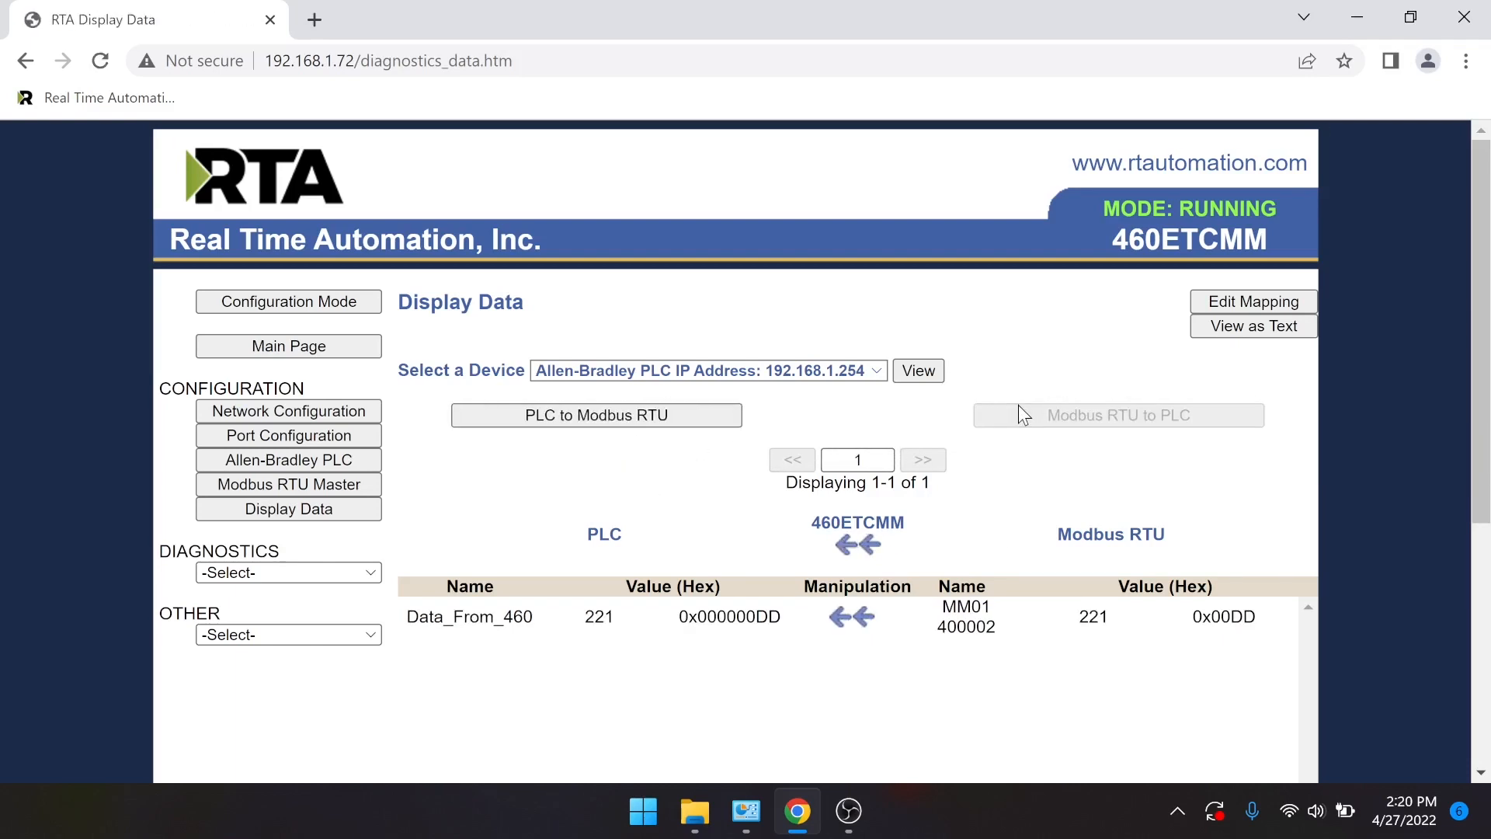
click(837, 371)
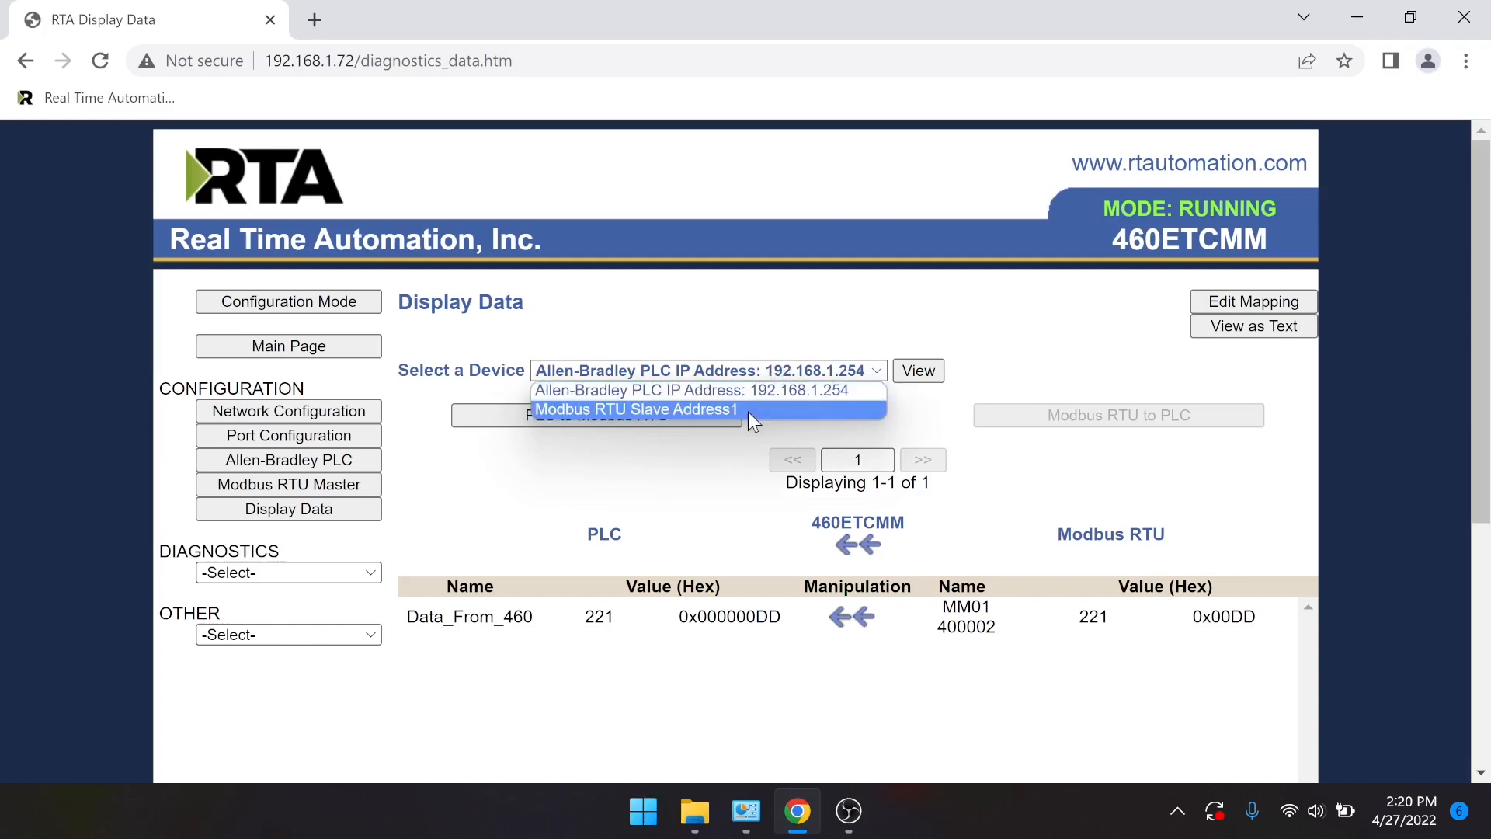
click(772, 362)
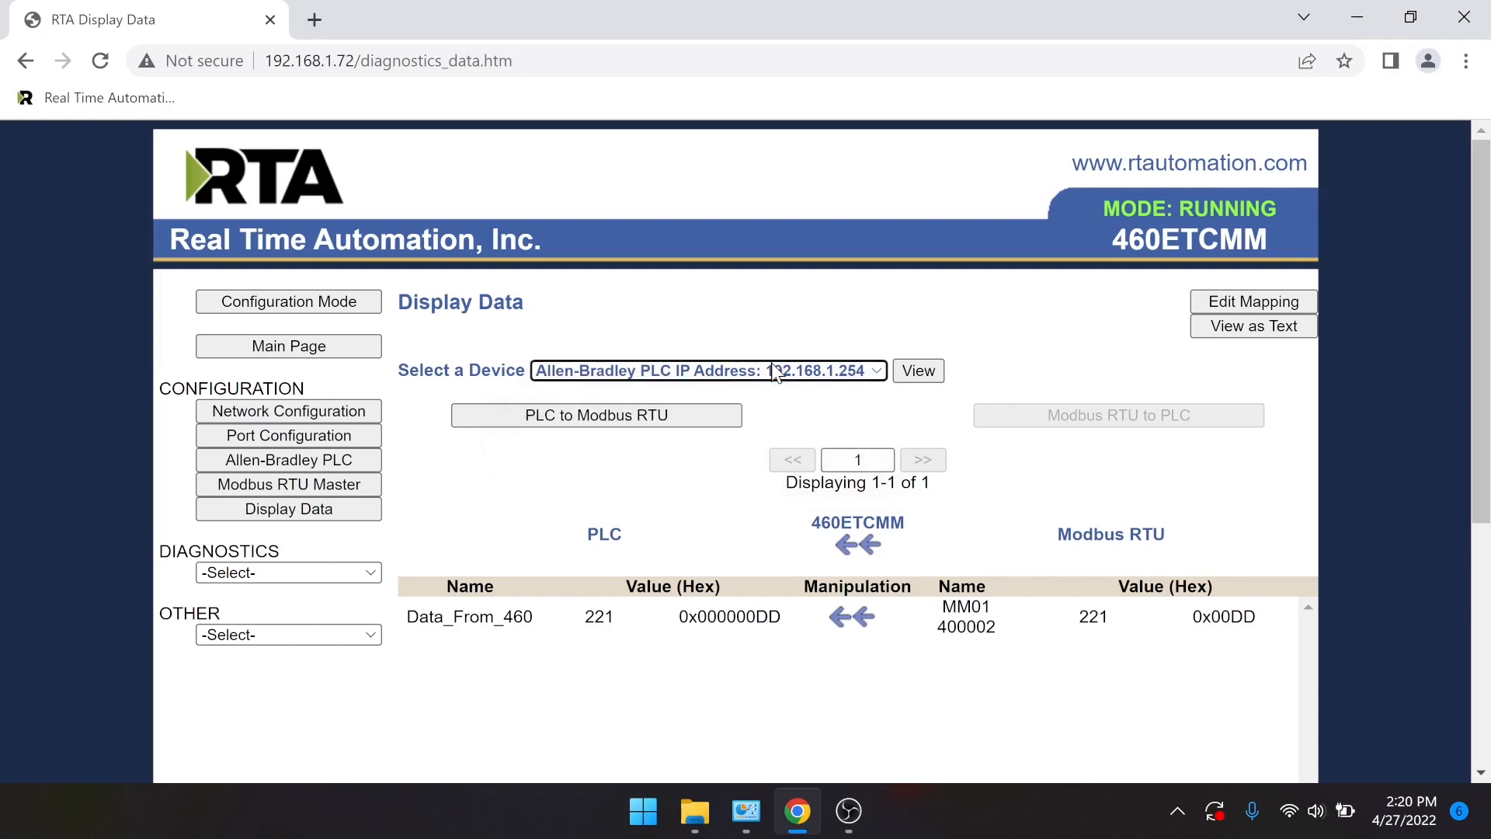
- Refresh the Modbus RTU to PLC data of the Allen-Bradley PLC several times and examine the Data_From_460 and MM01 400002 values
scroll(847, 610, down, 1)
scroll(851, 618, down, 1)
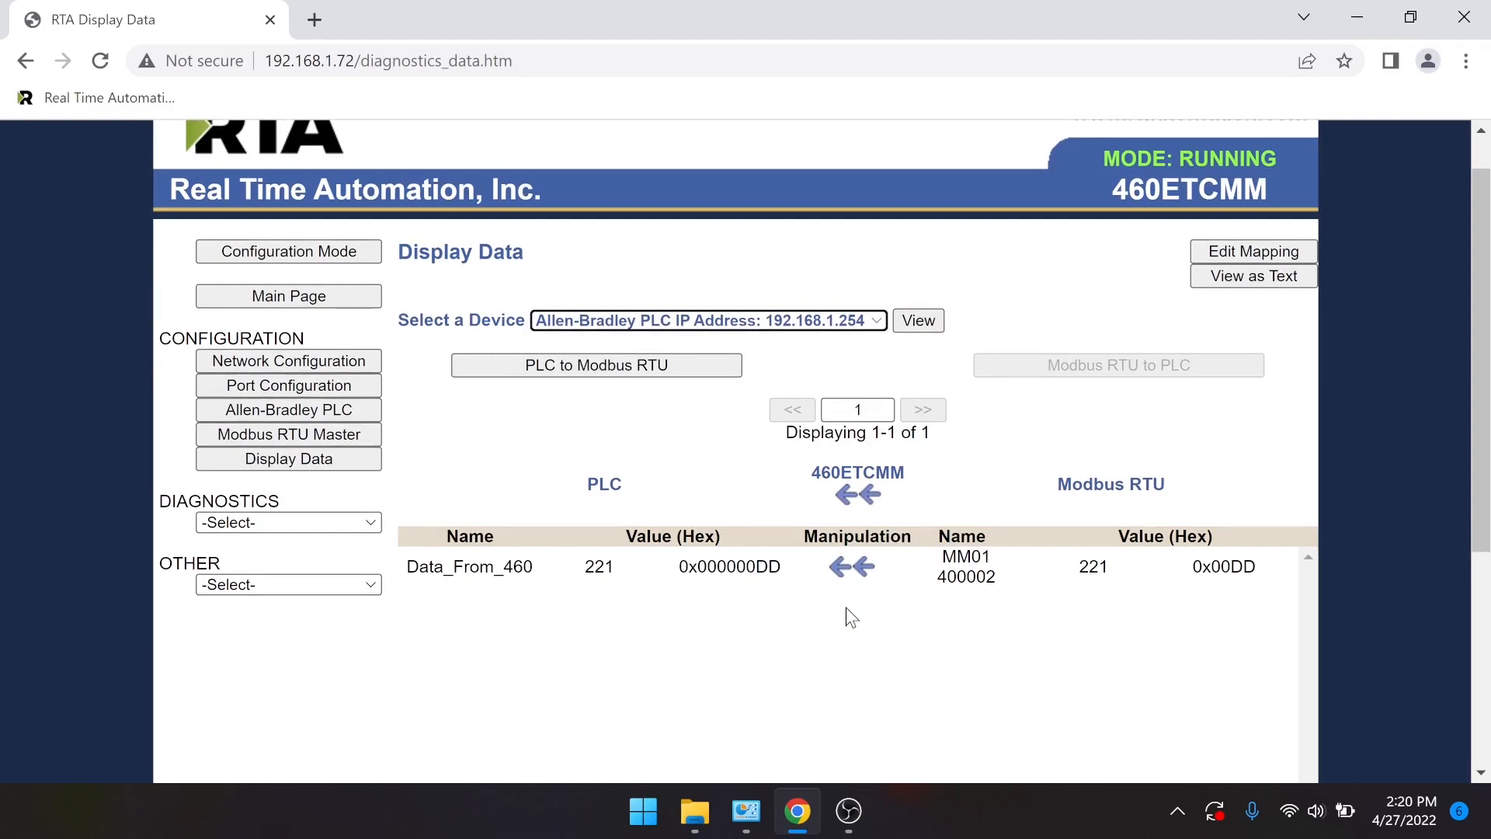
scroll(852, 616, down, 1)
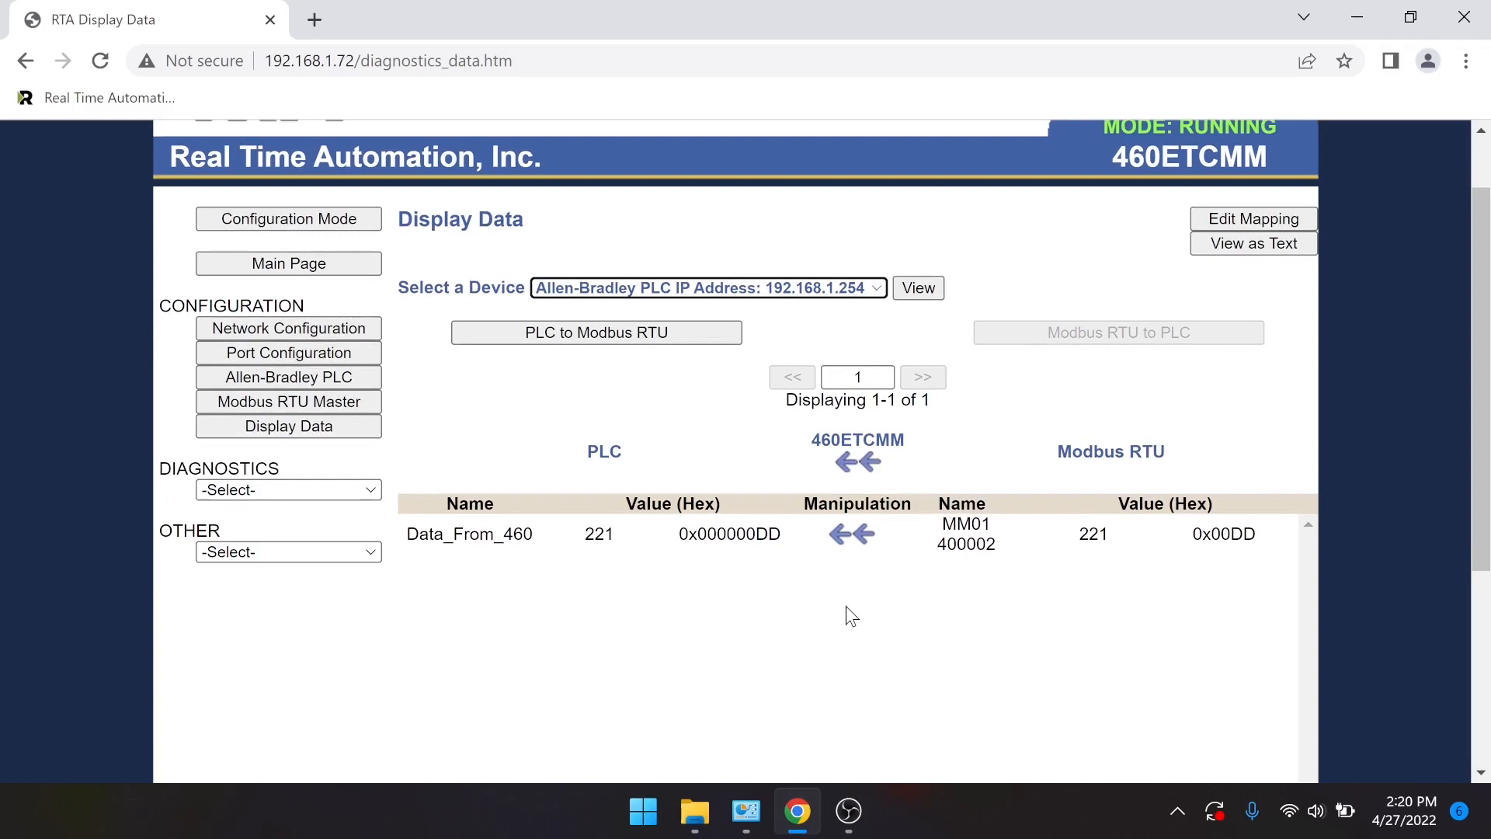
click(921, 287)
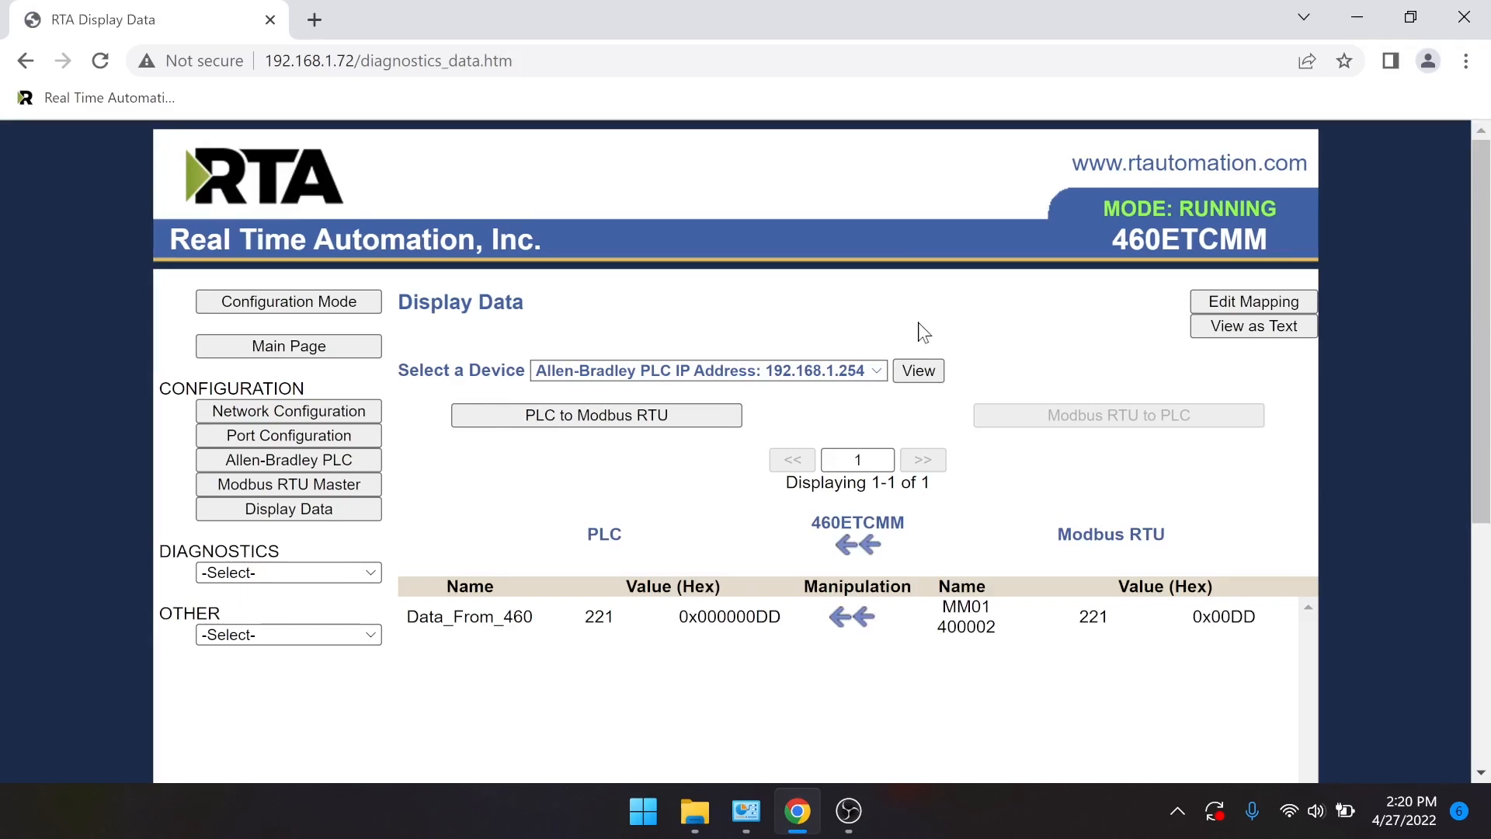
click(917, 373)
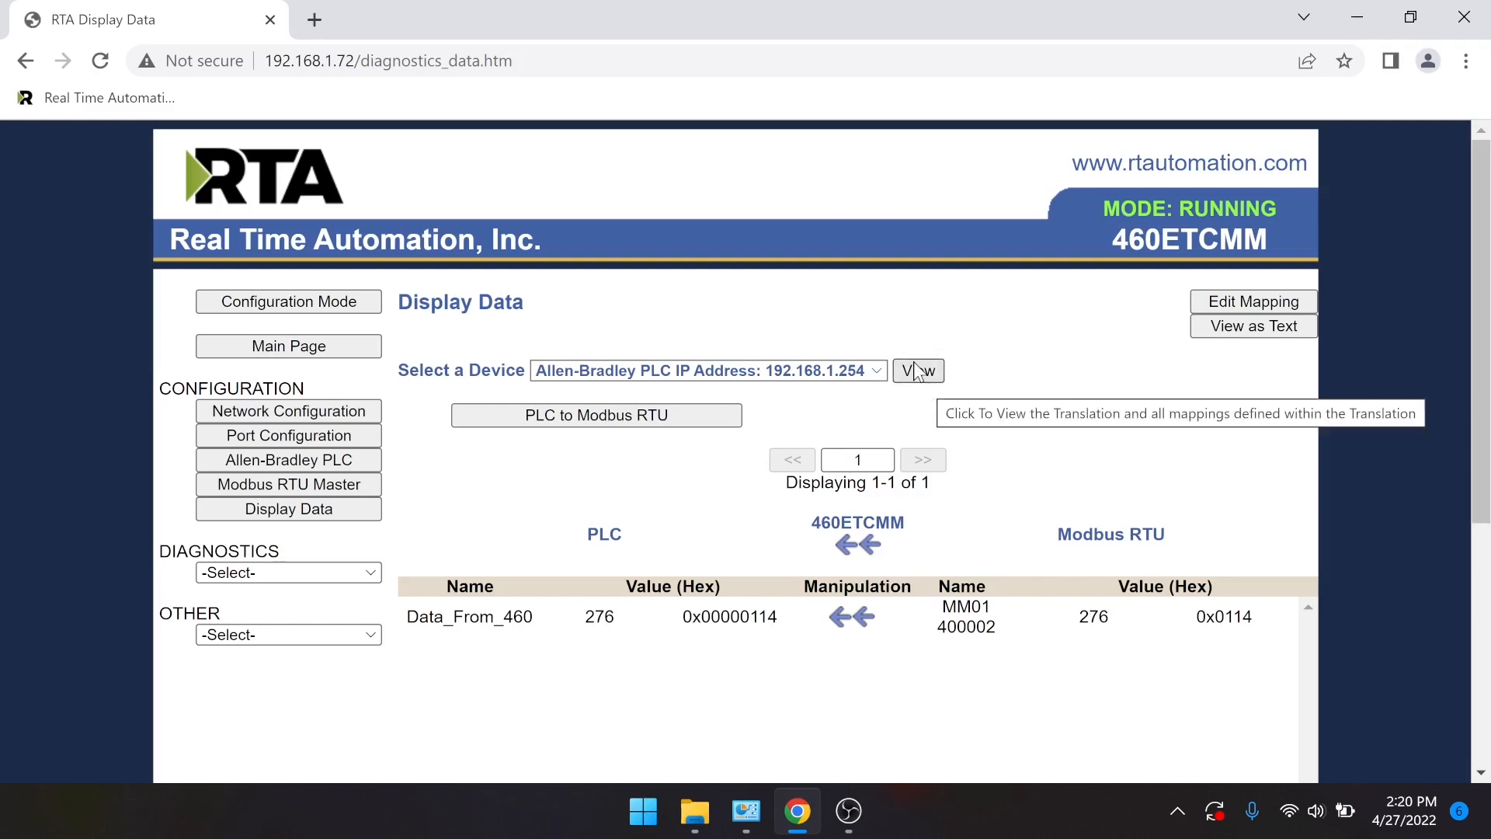
click(917, 373)
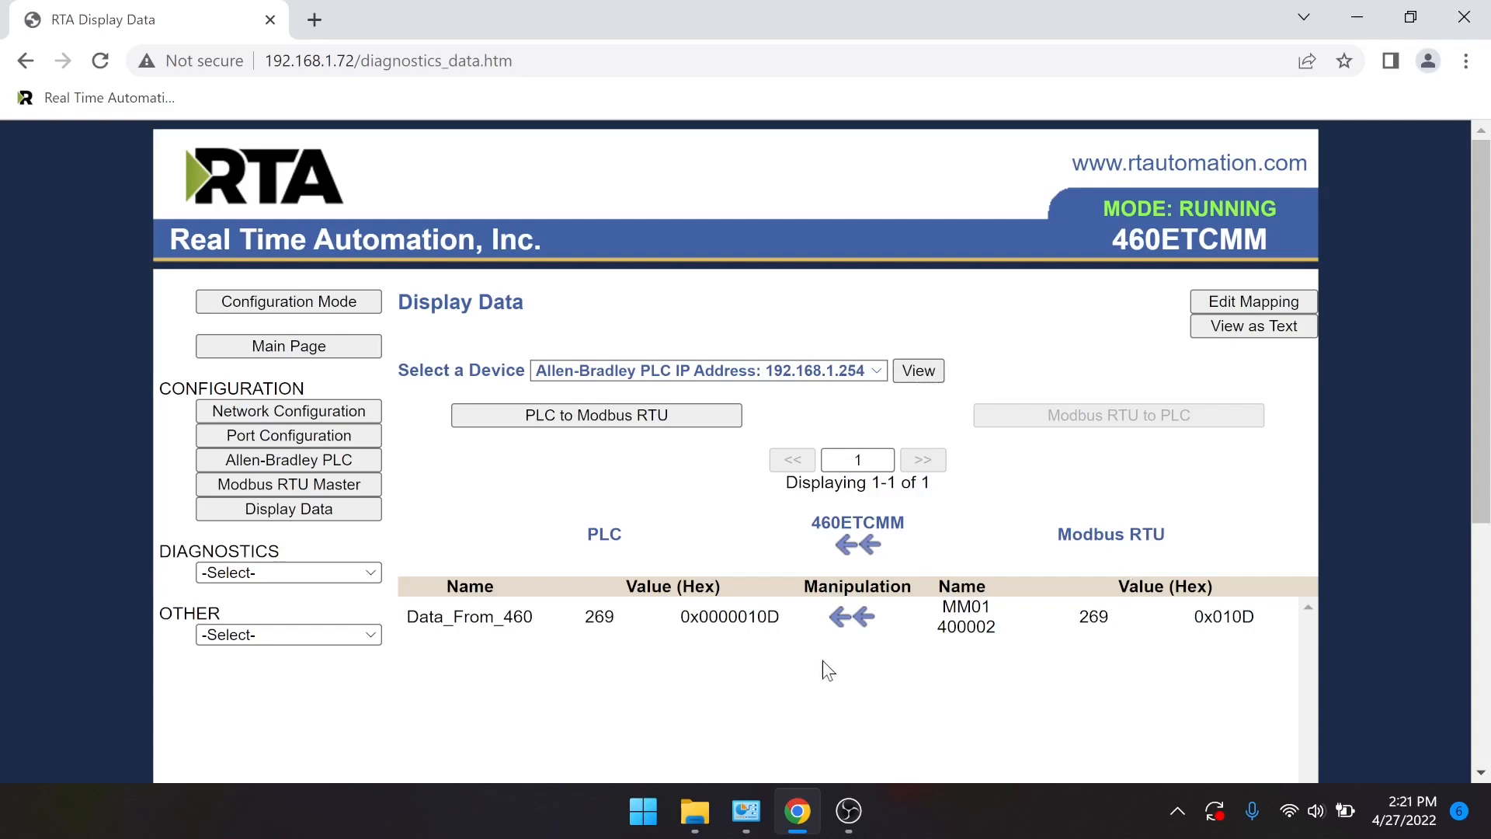
scroll(666, 600, down, 2)
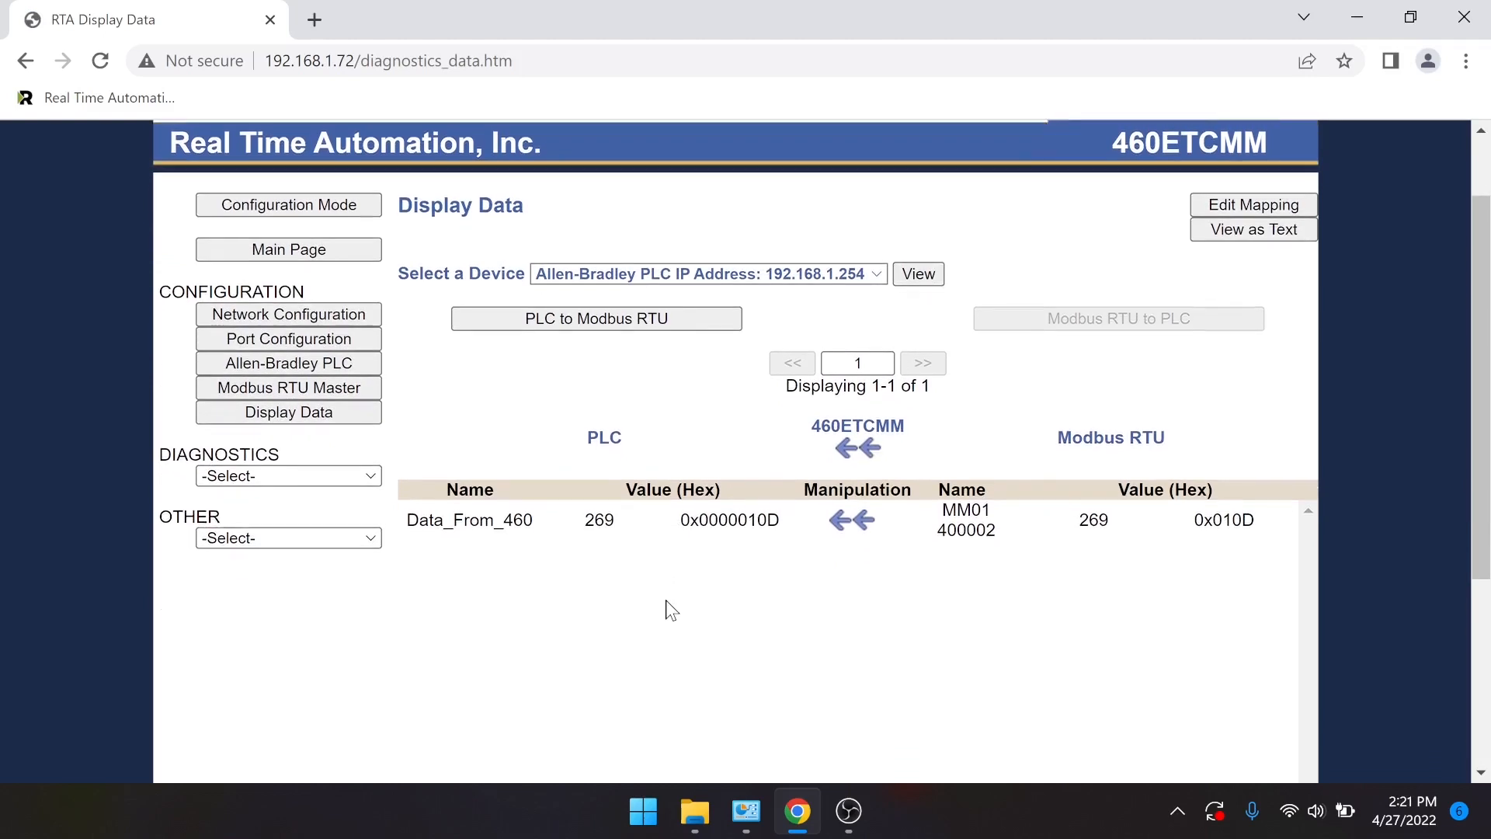
scroll(664, 600, up, 1)
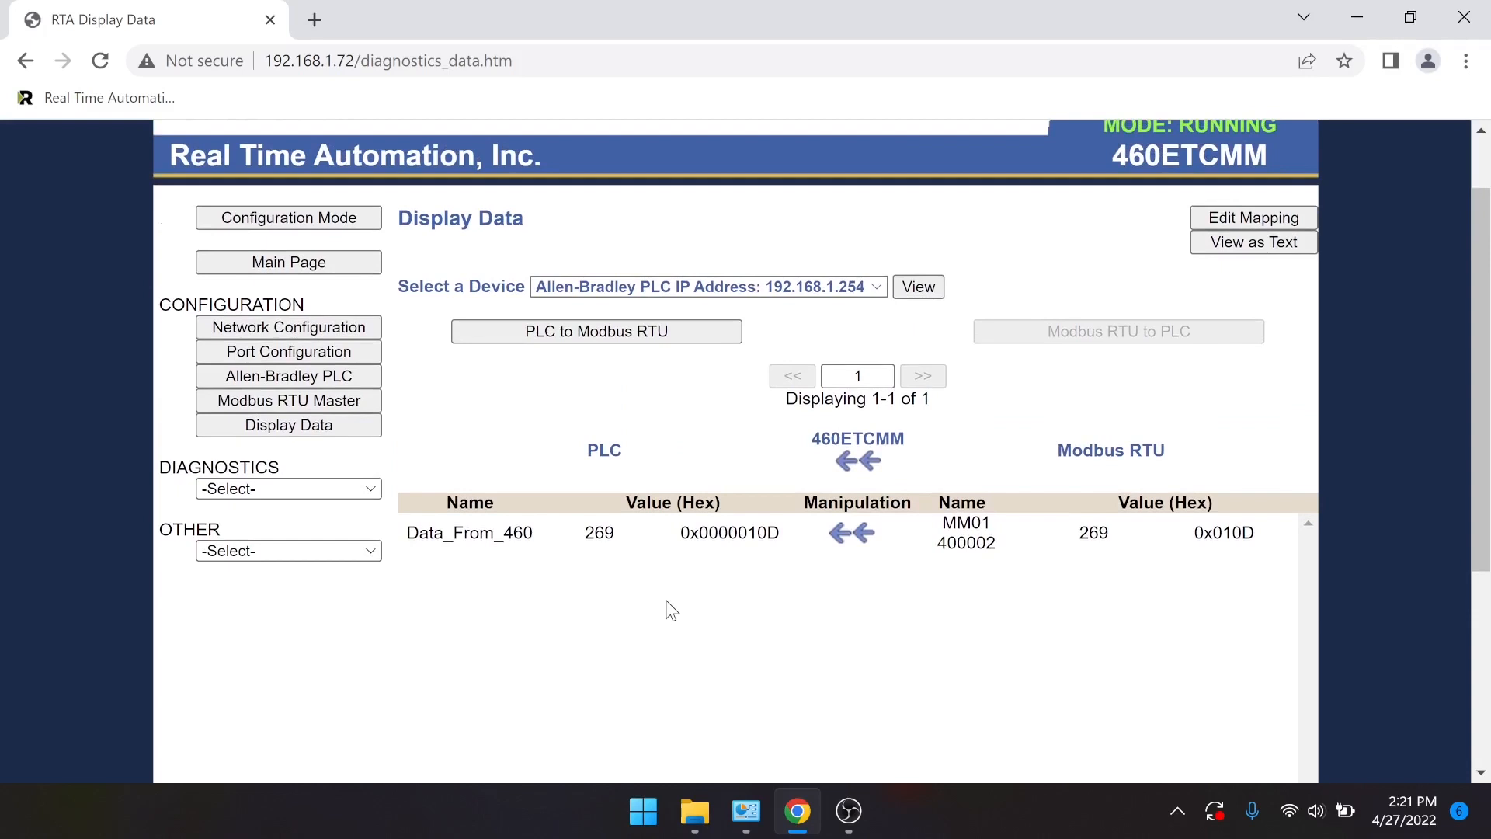
scroll(665, 600, up, 1)
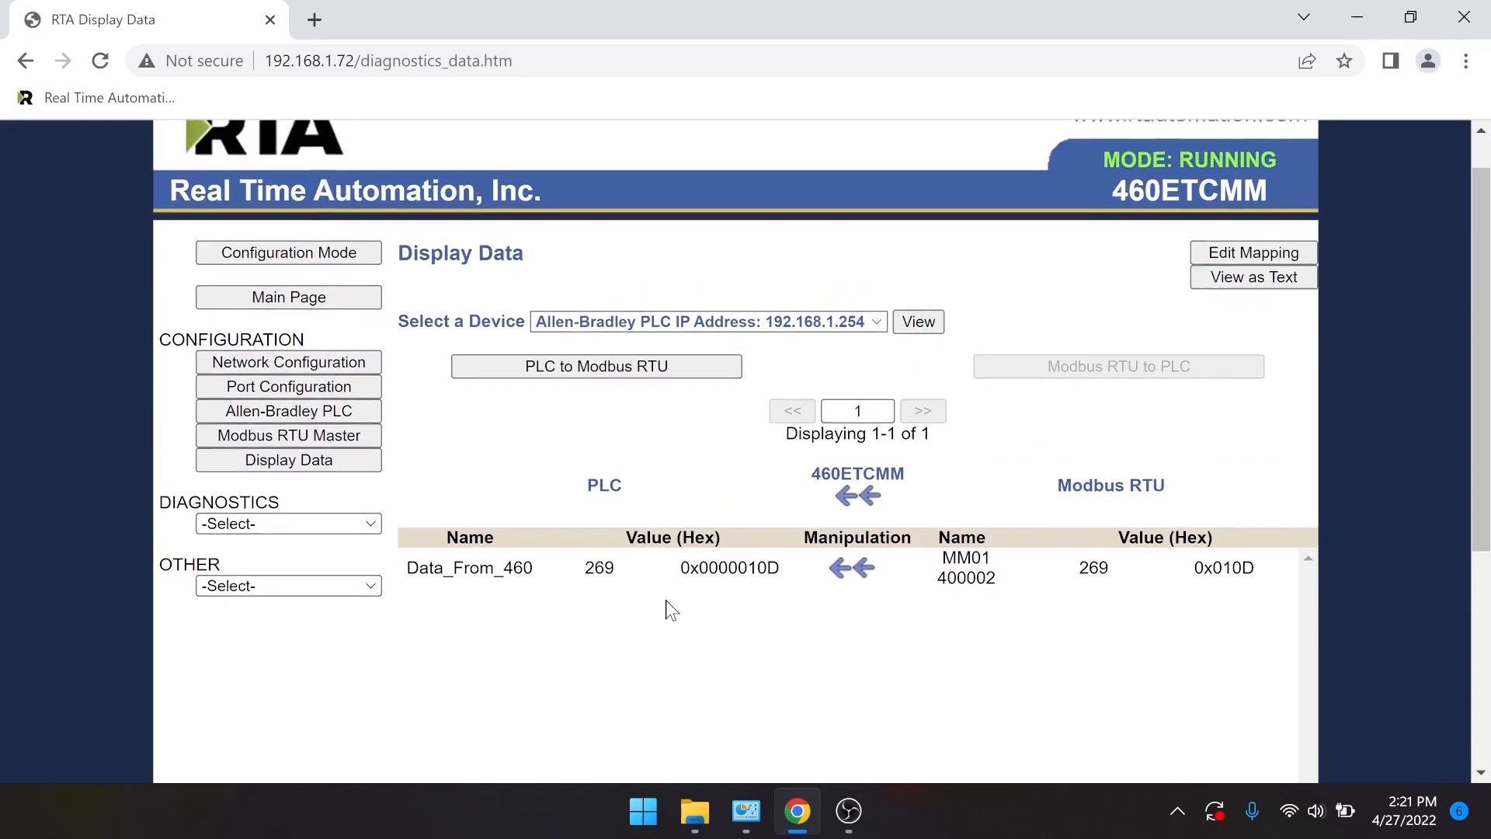
scroll(665, 599, up, 1)
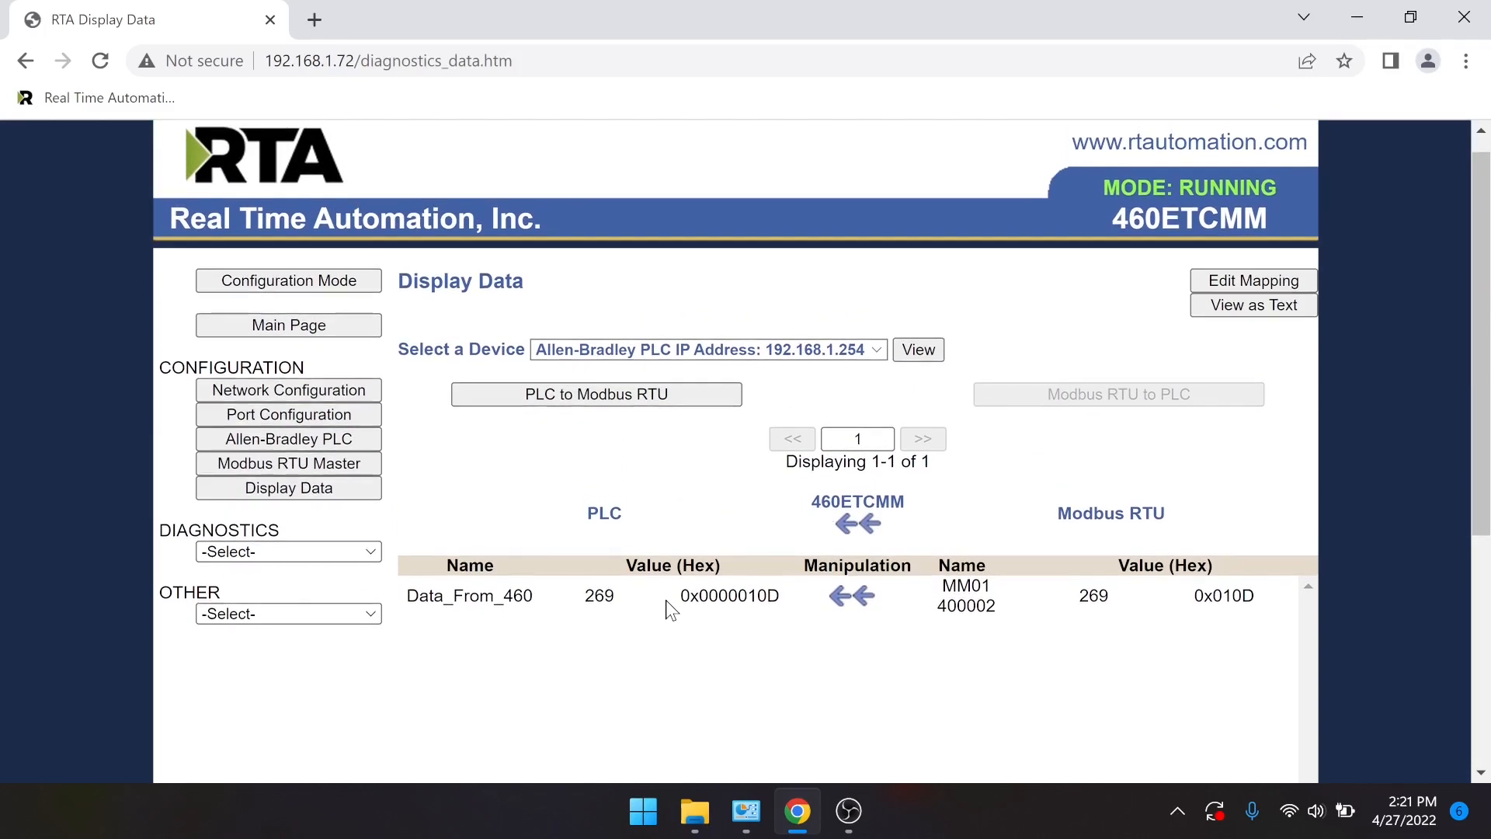
scroll(665, 600, up, 1)
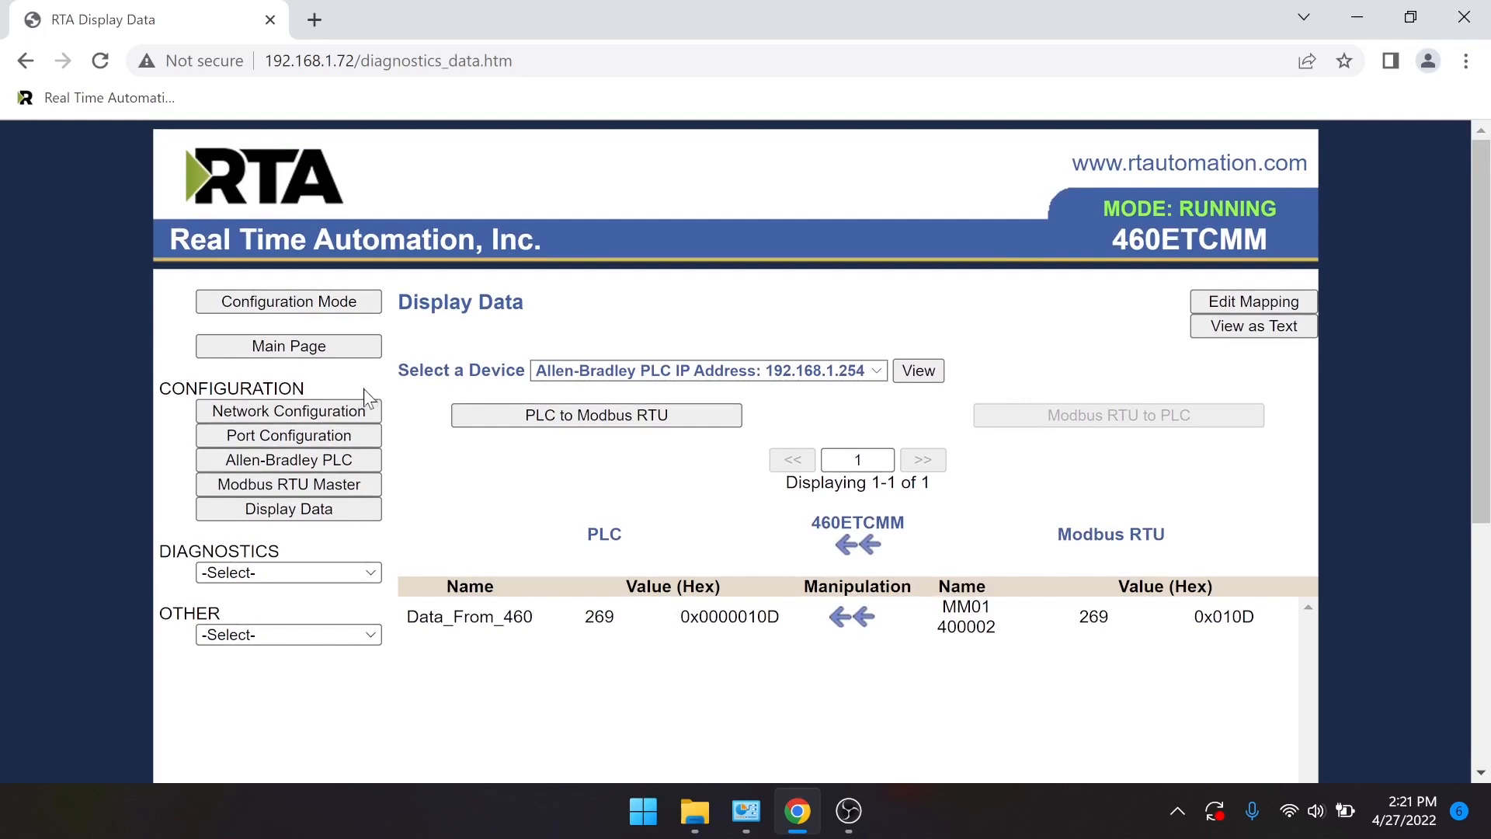
- Return to the gateway's main page and review the network, Allen-Bradley PLC, Modbus RTU Master and data mapping status
click(321, 345)
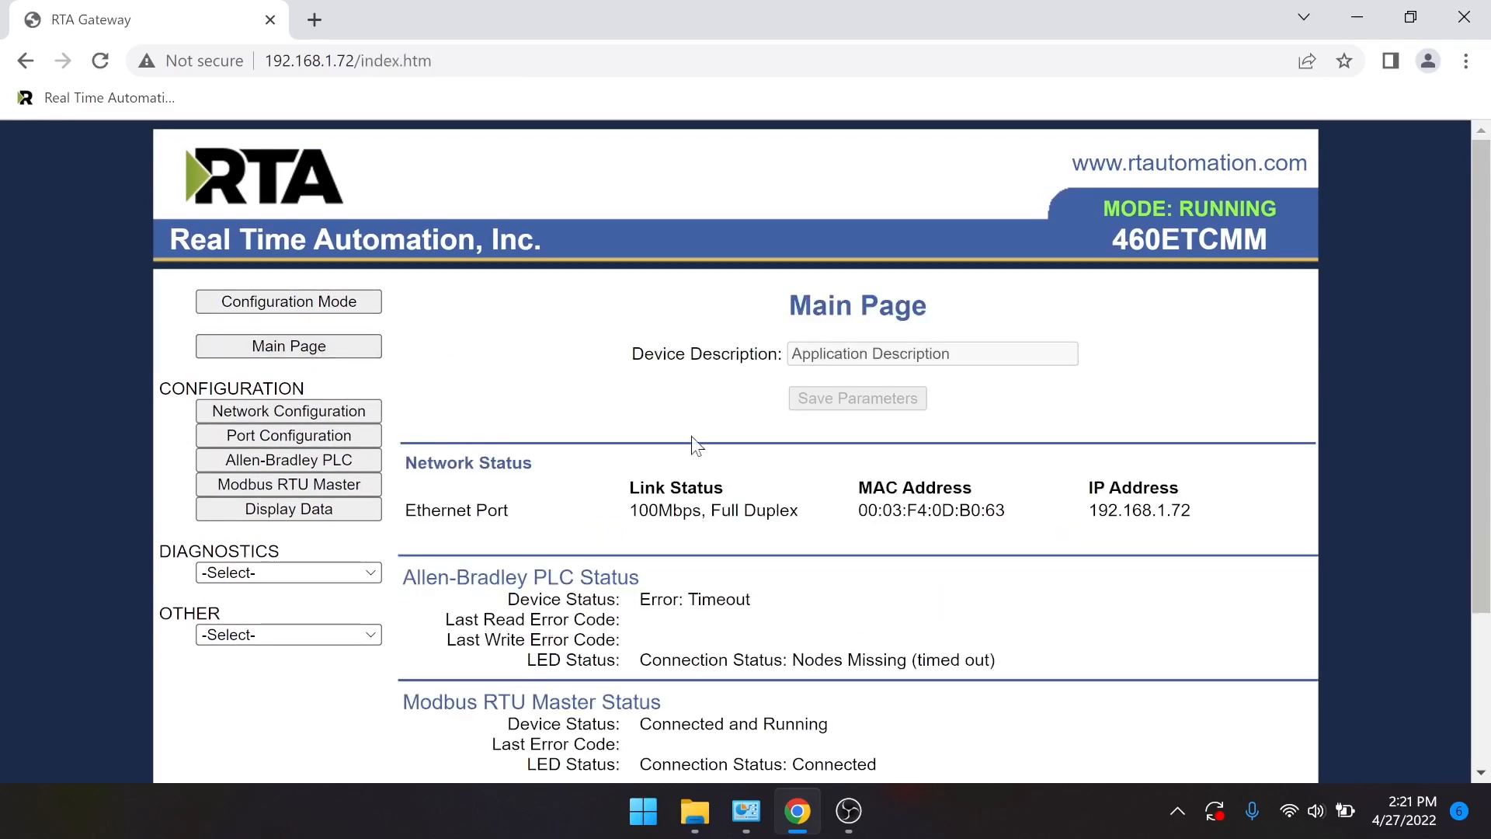
scroll(712, 454, down, 1)
scroll(712, 463, down, 1)
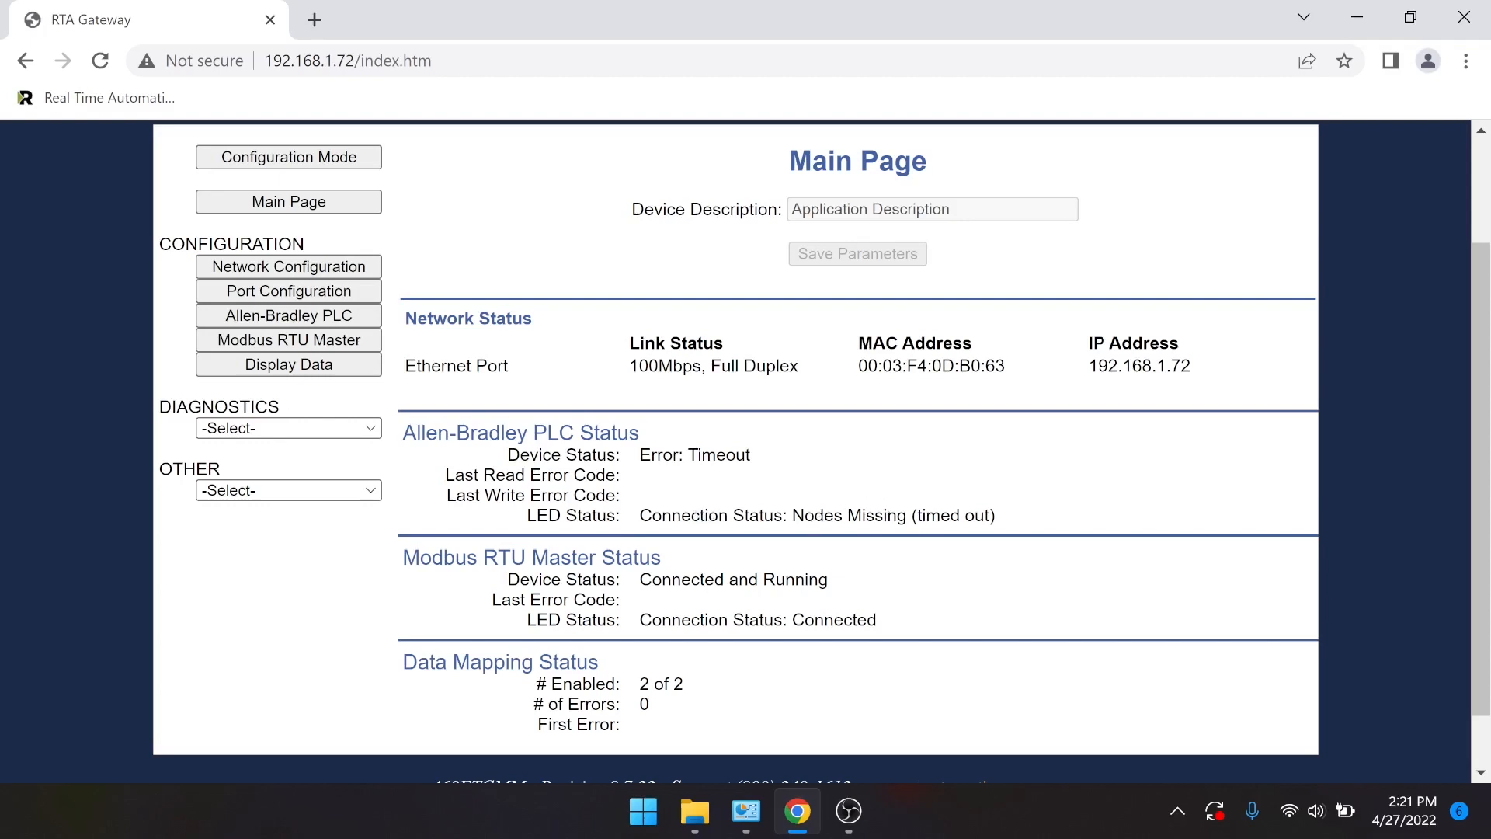
- Open the Diagnostic Info page and examine the Allen-Bradley PLC's device status, LED status, variables and status strings
click(323, 432)
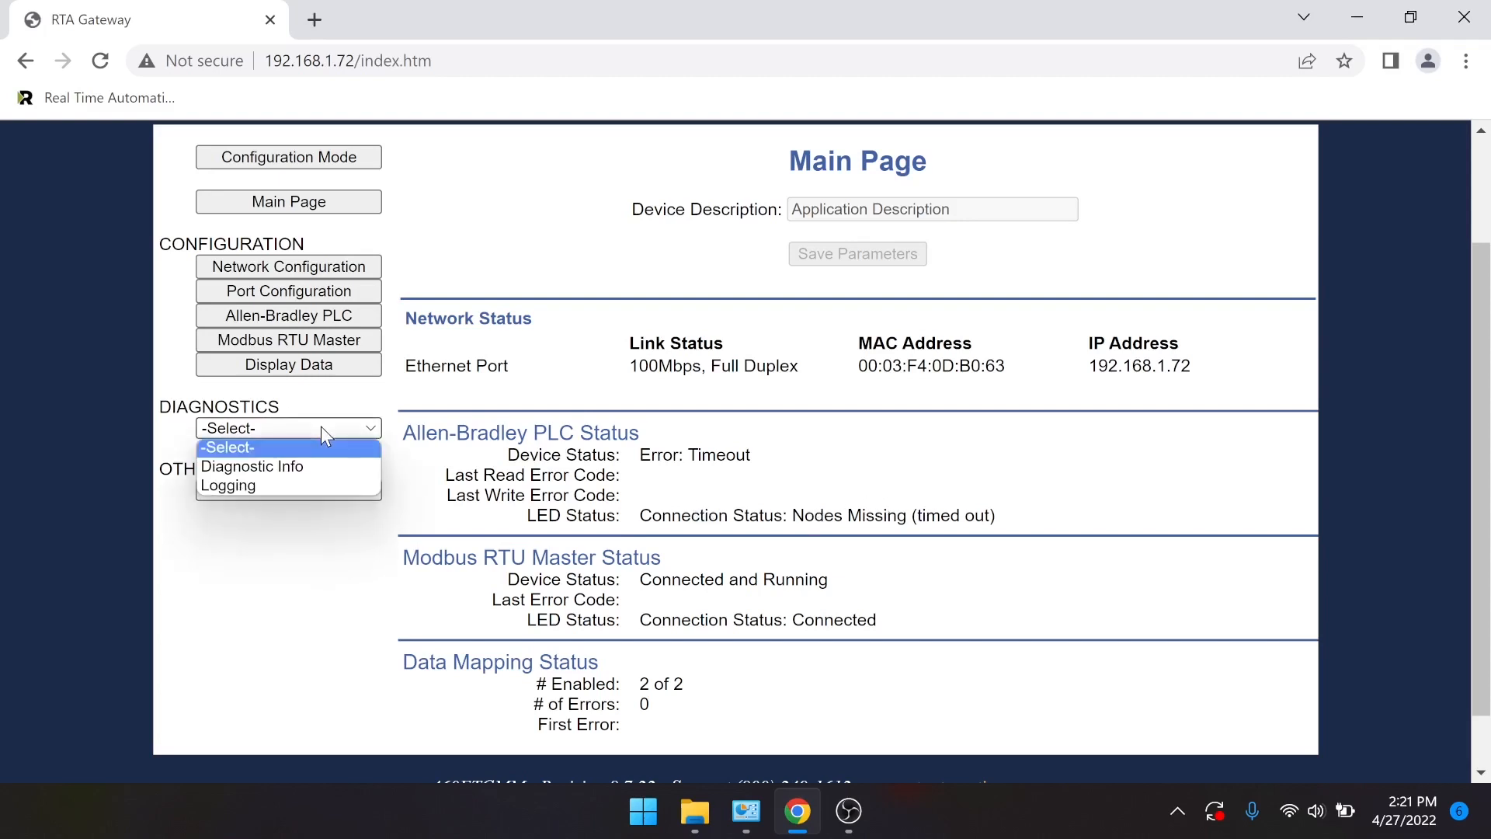
click(272, 467)
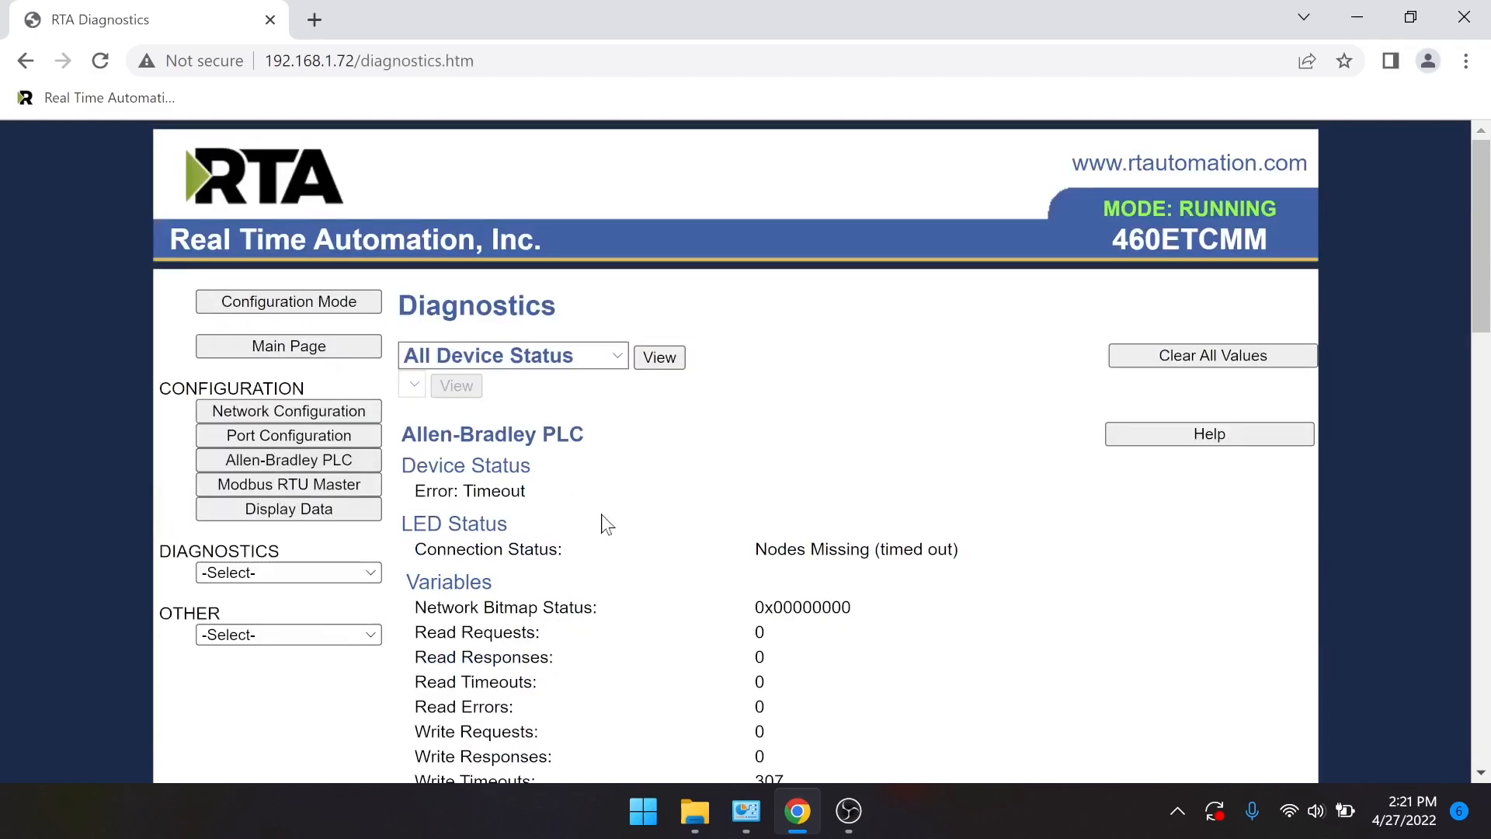
scroll(603, 516, down, 1)
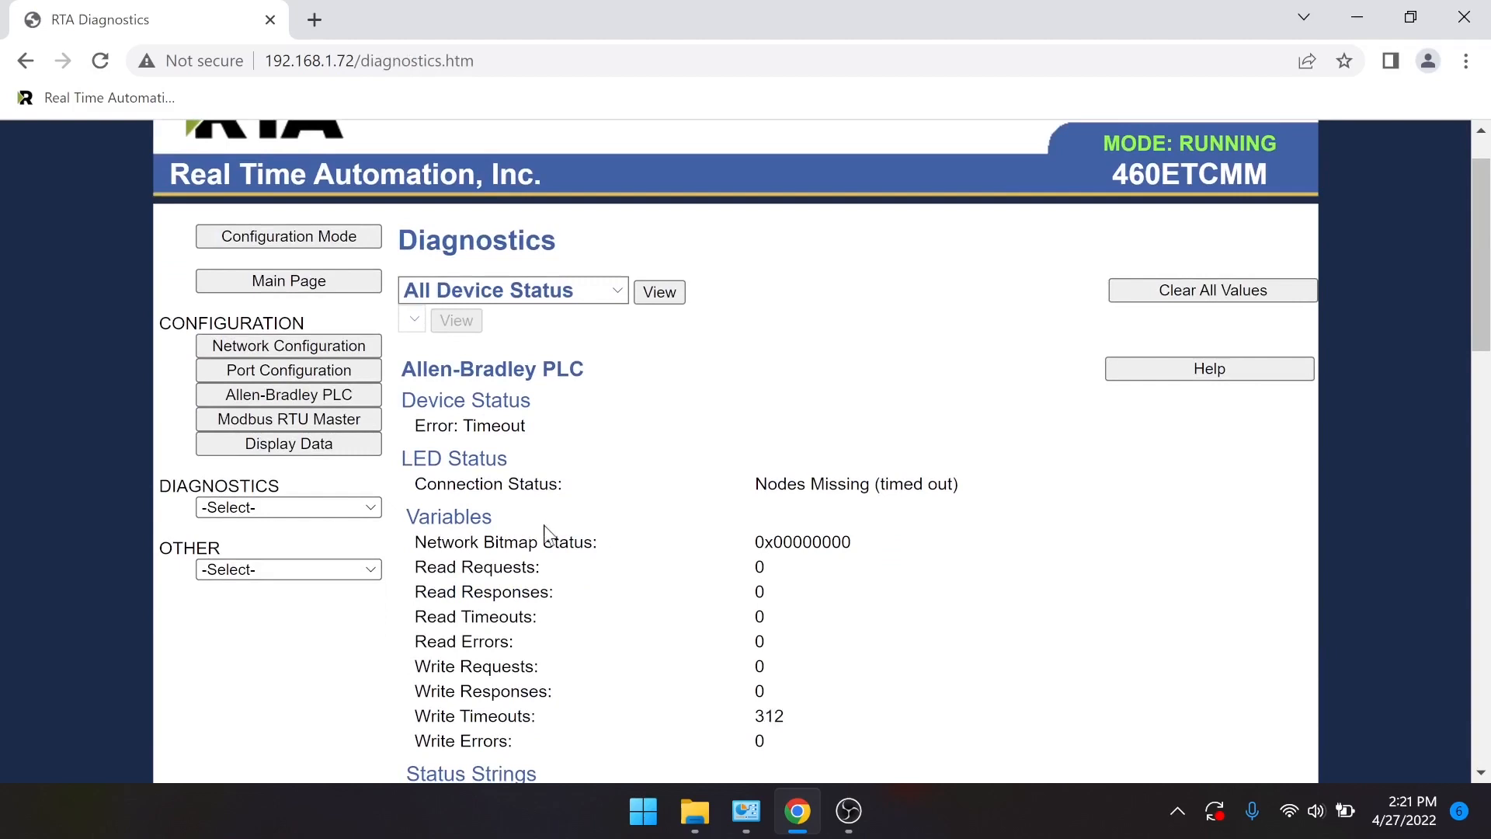
click(241, 507)
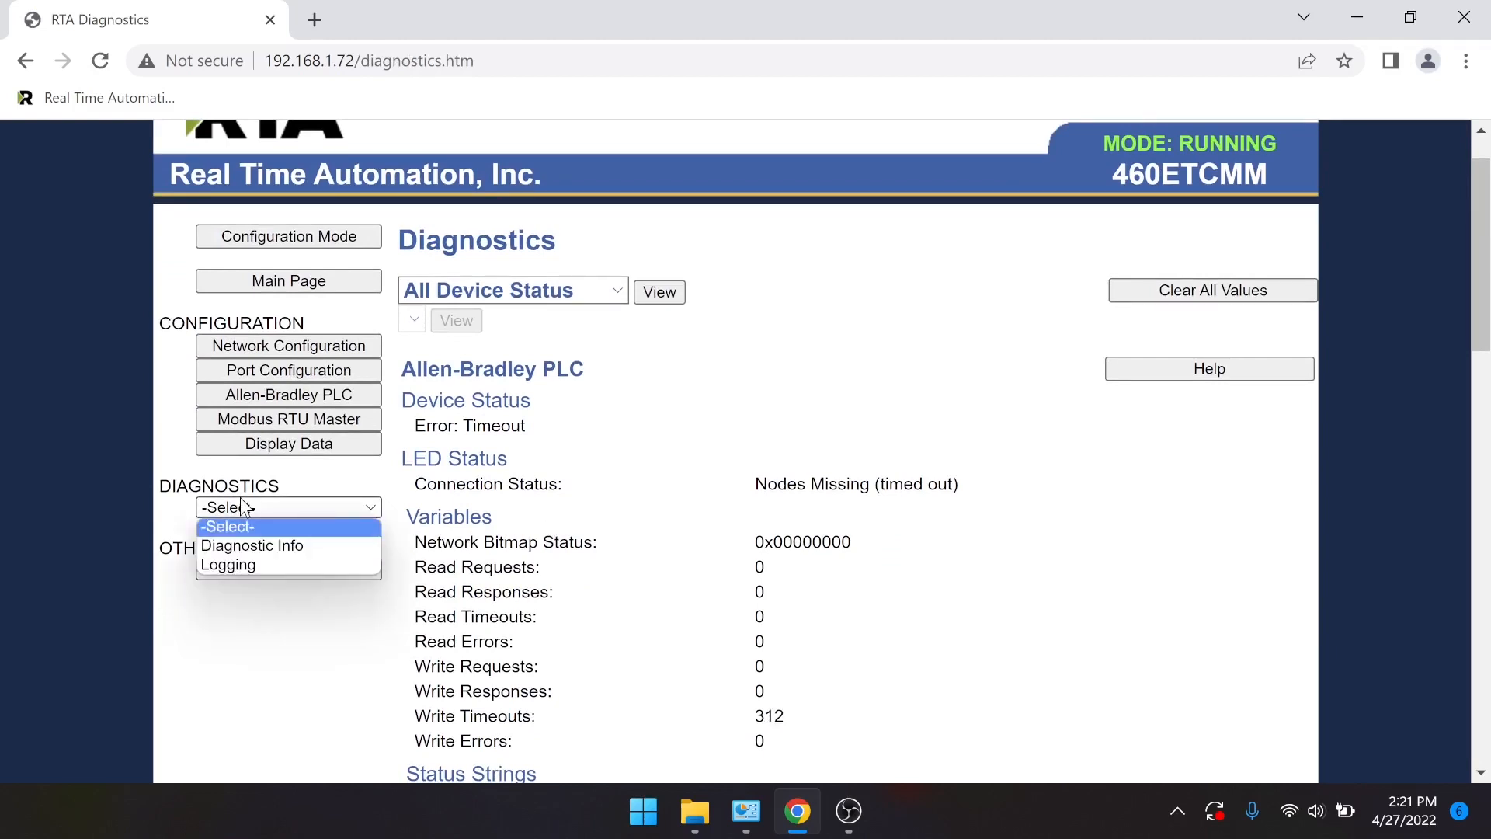
click(265, 547)
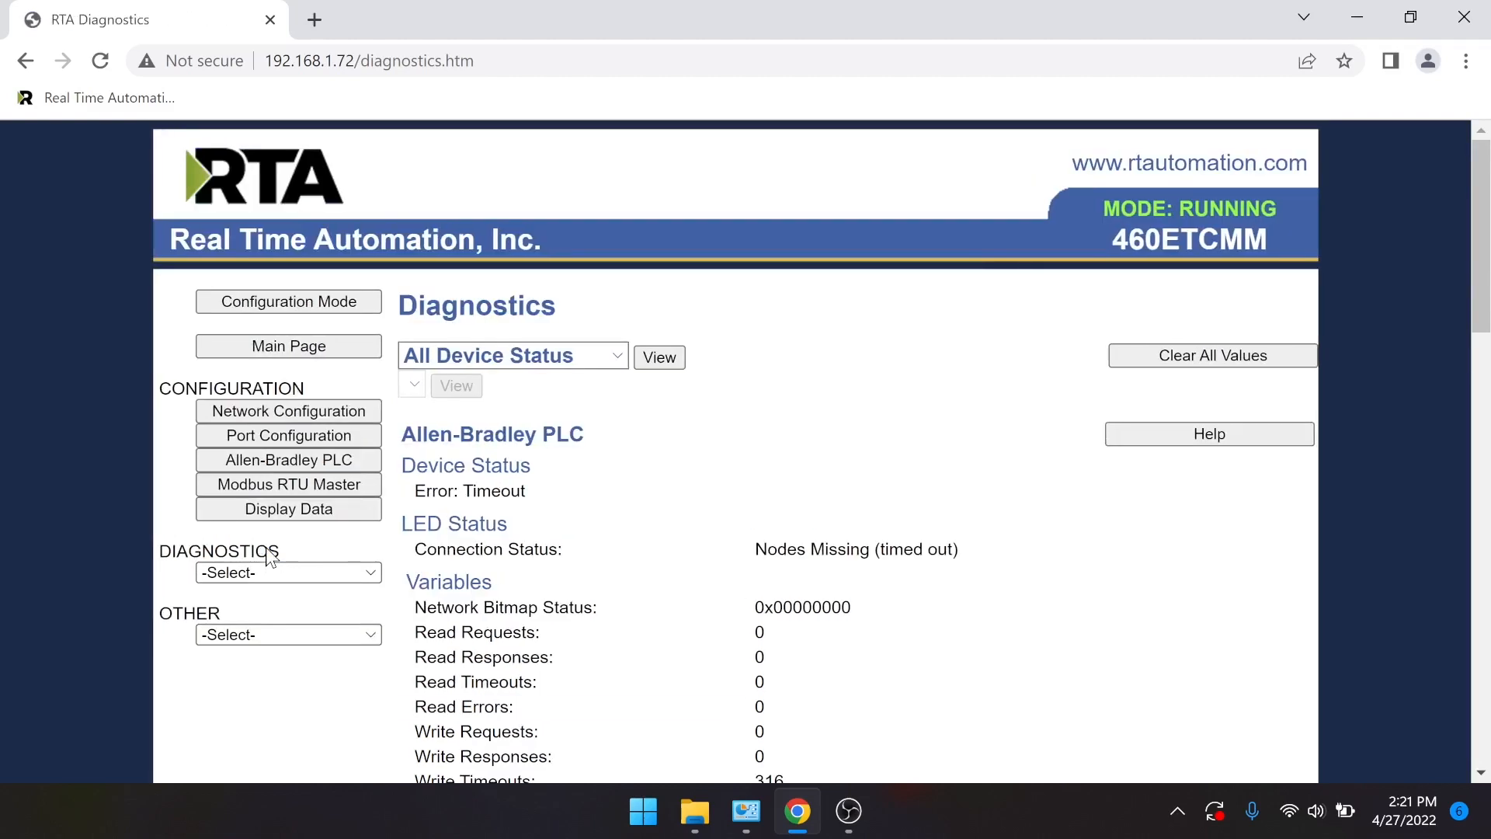
scroll(816, 518, down, 2)
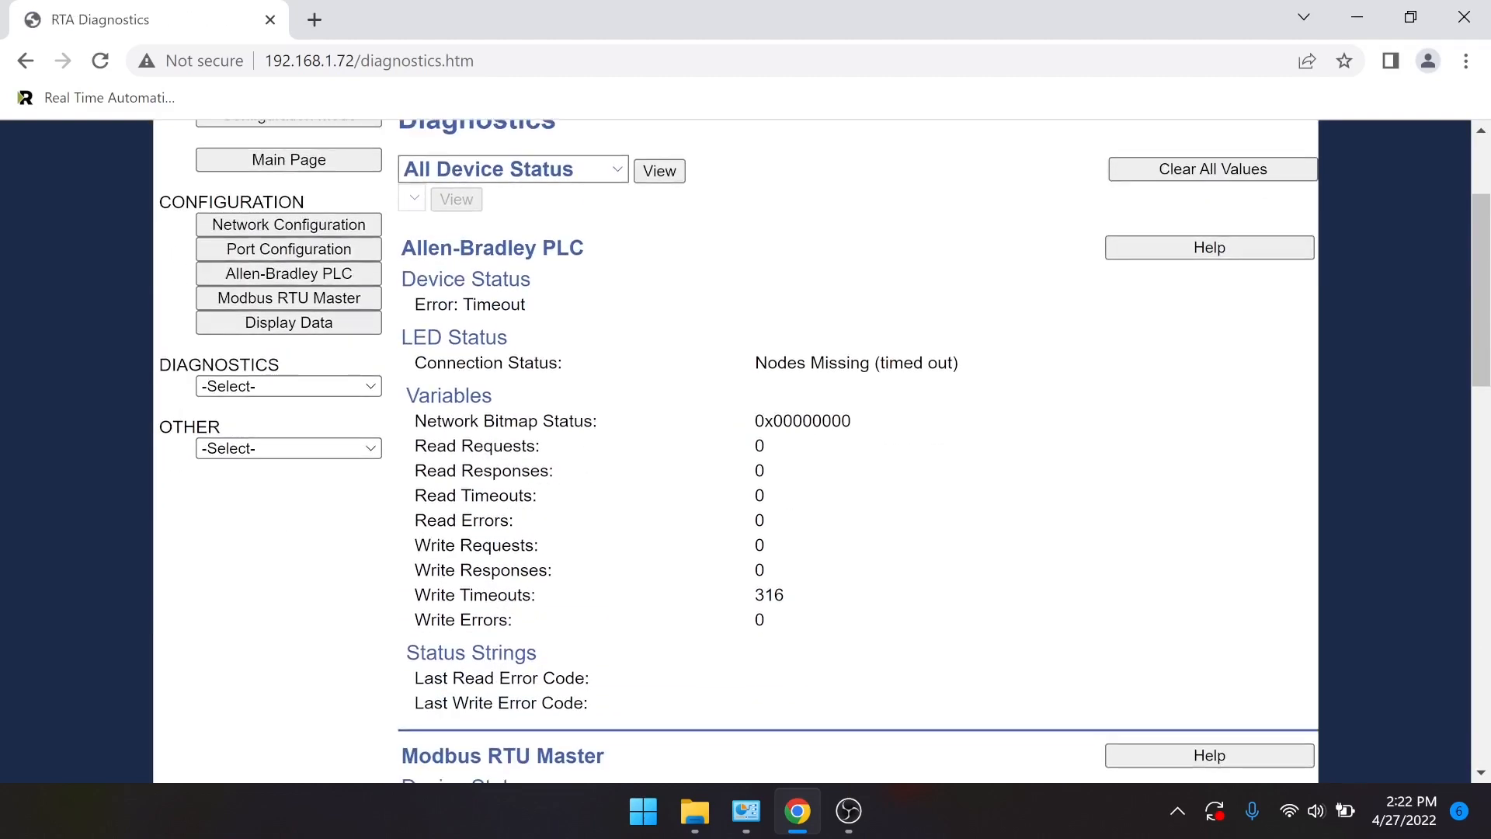
scroll(736, 452, up, 2)
scroll(735, 451, down, 2)
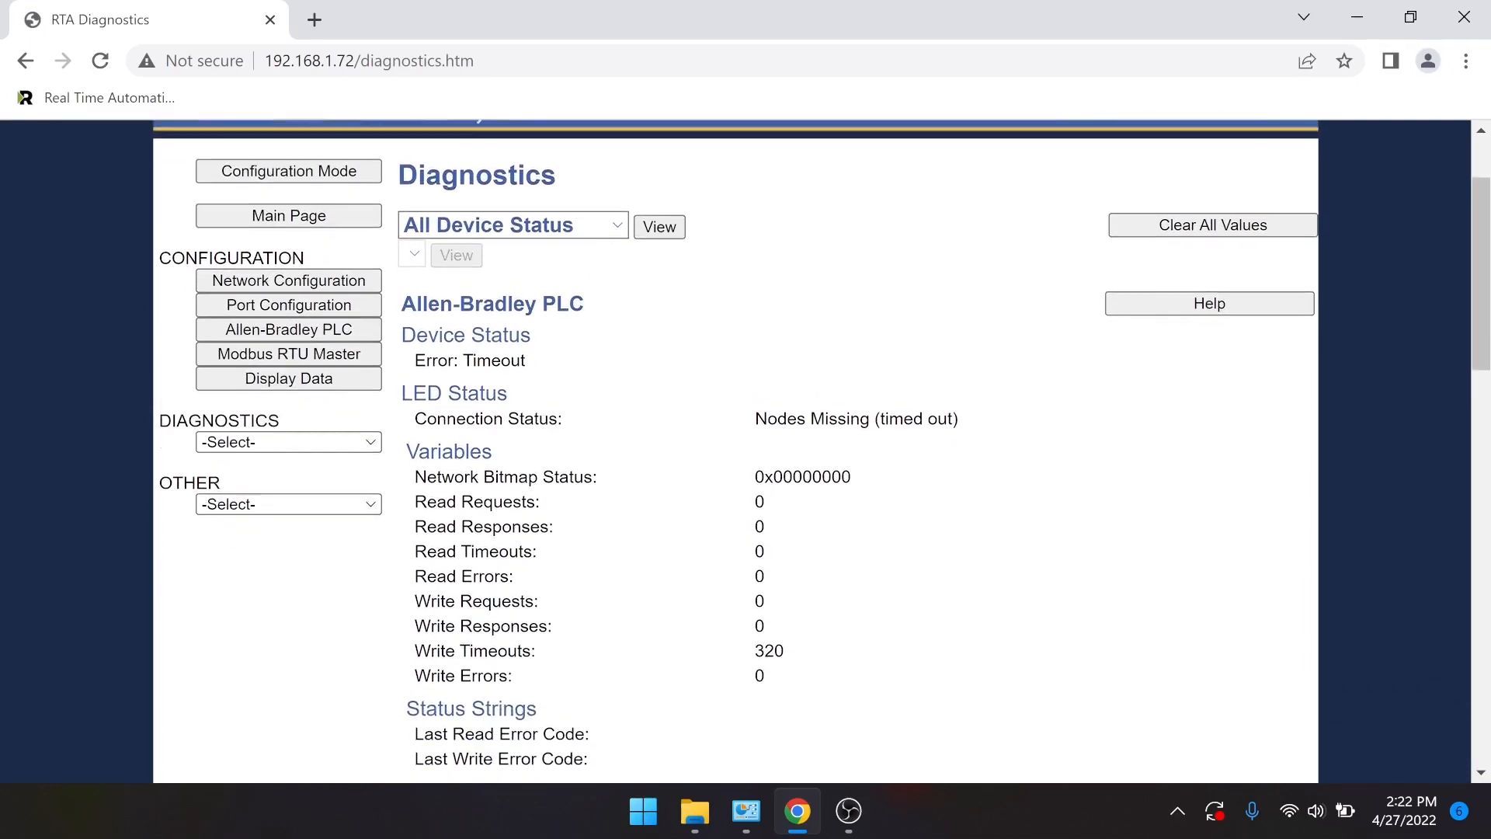
scroll(472, 369, down, 7)
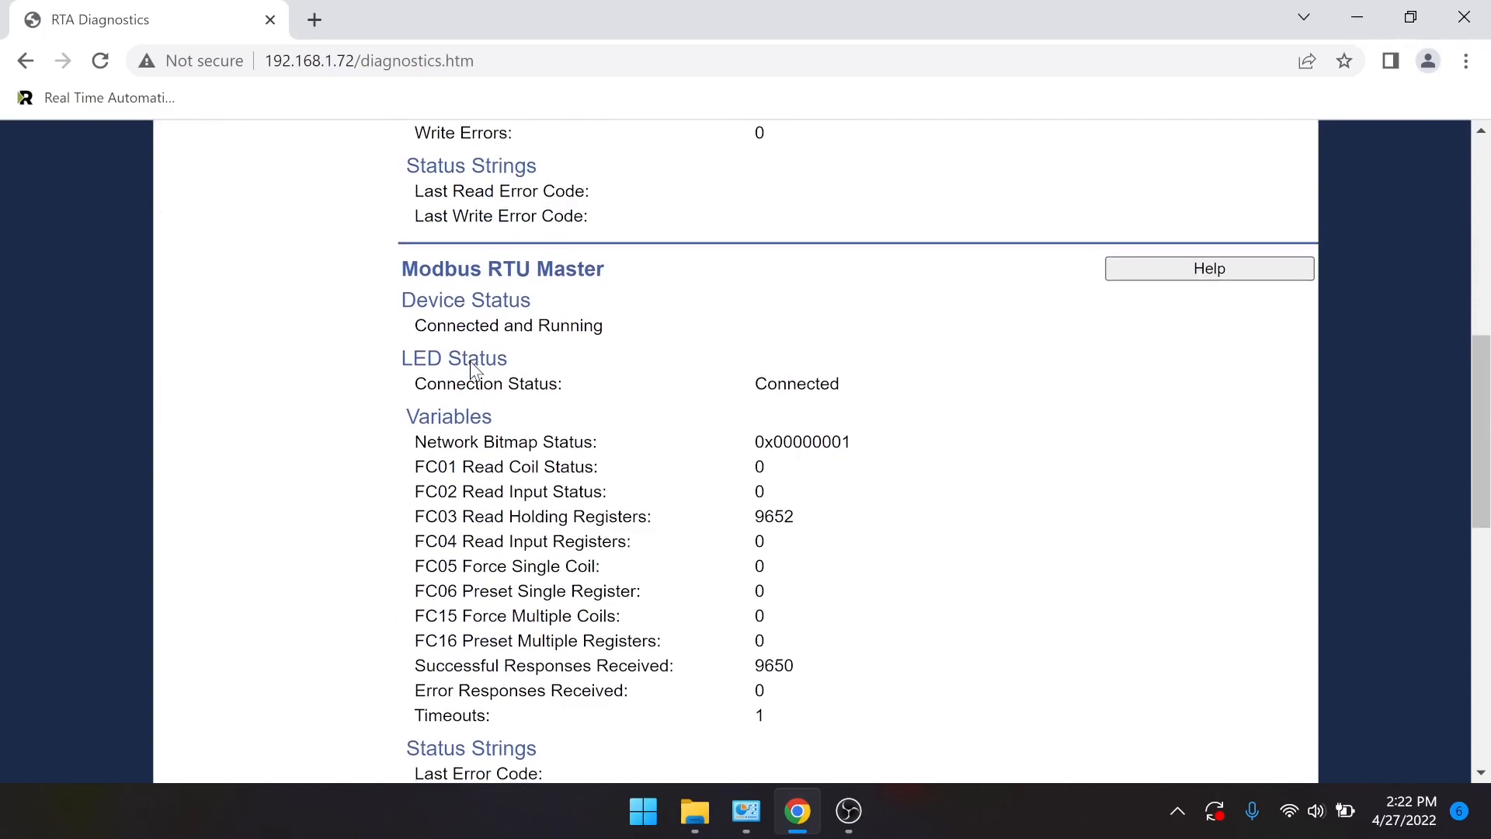
scroll(854, 451, down, 1)
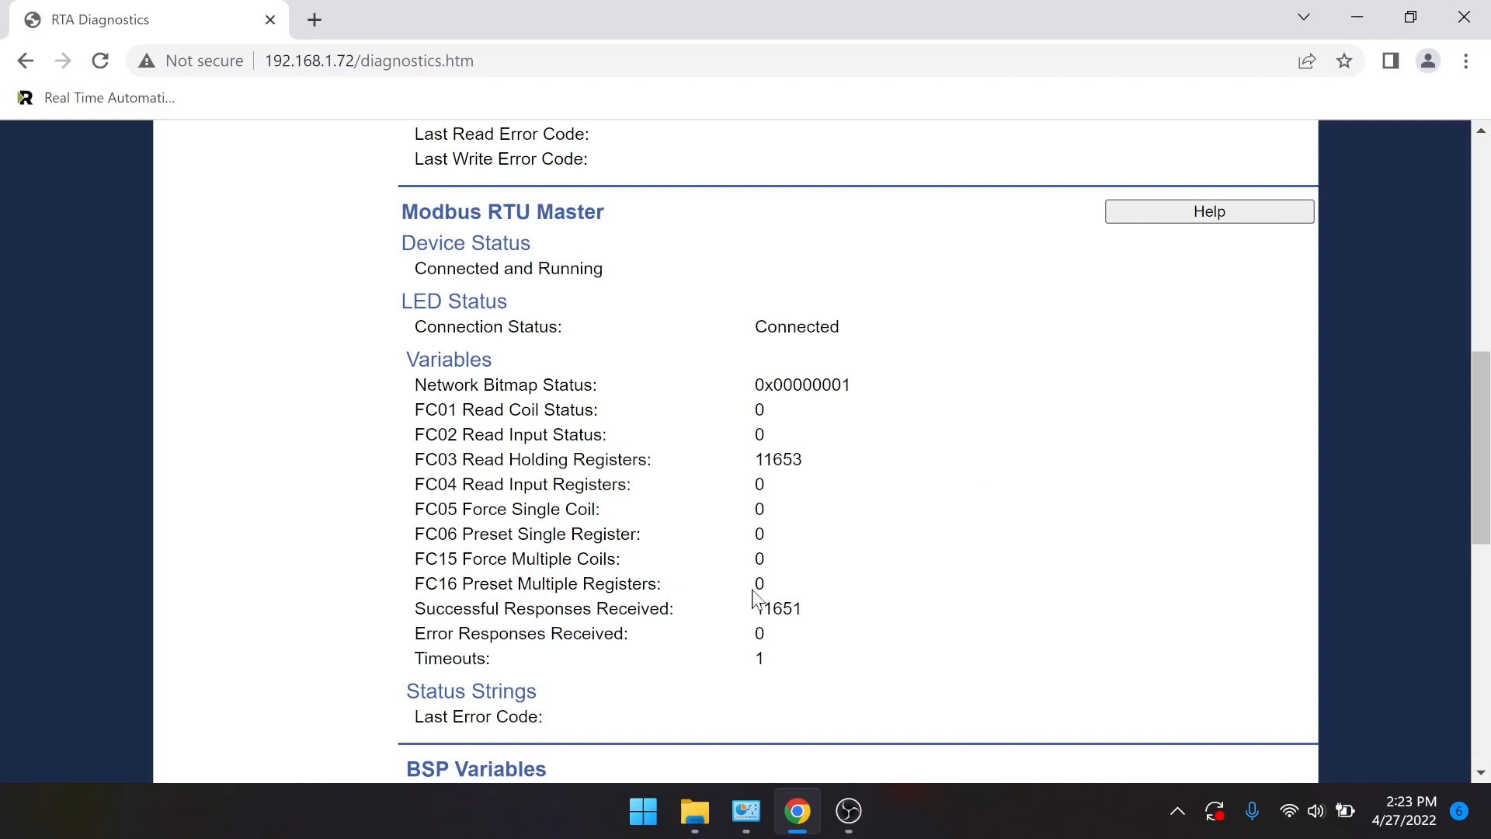
scroll(752, 599, up, 5)
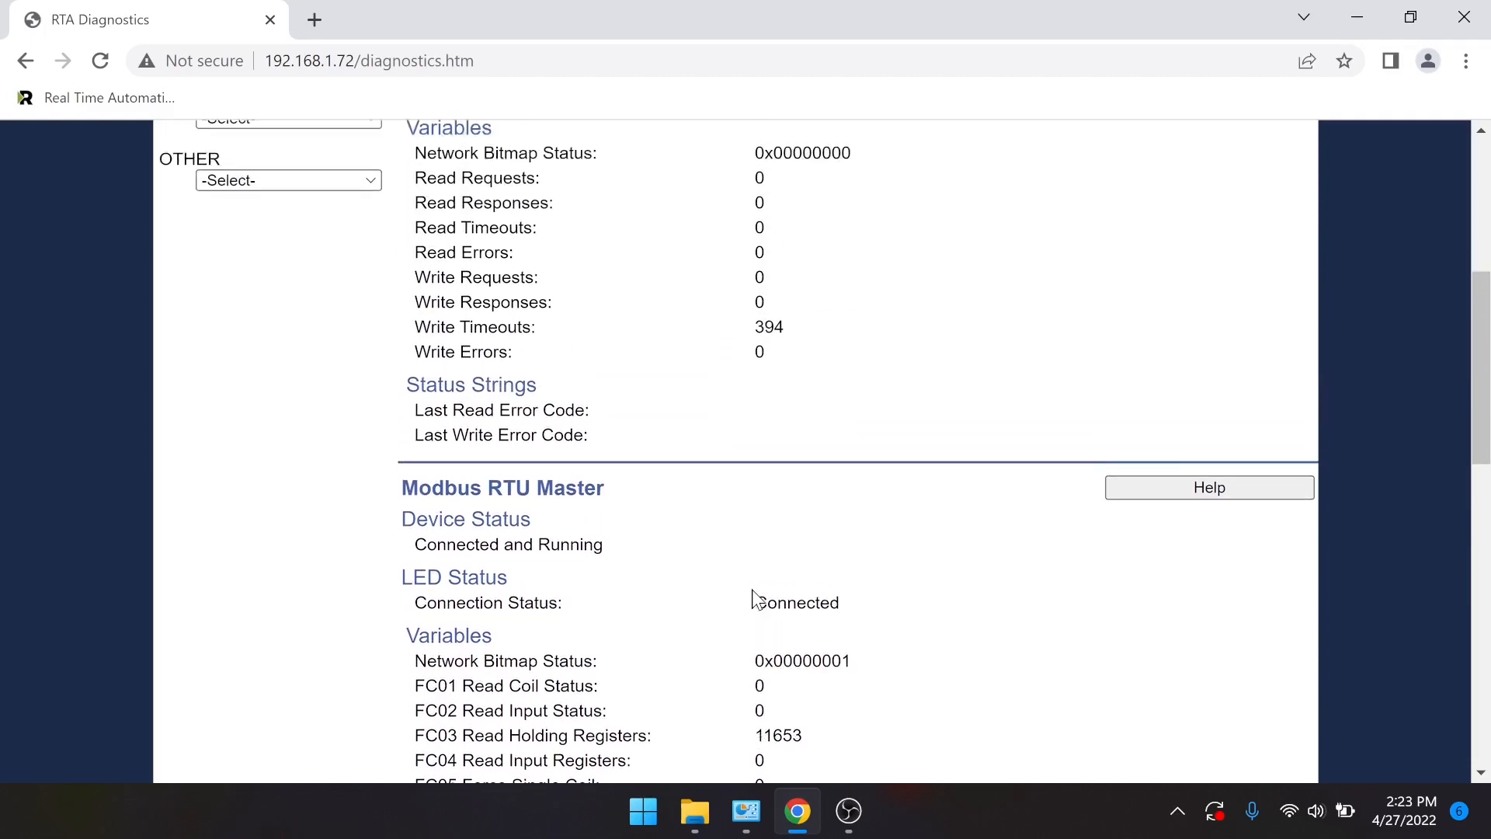
scroll(753, 592, down, 3)
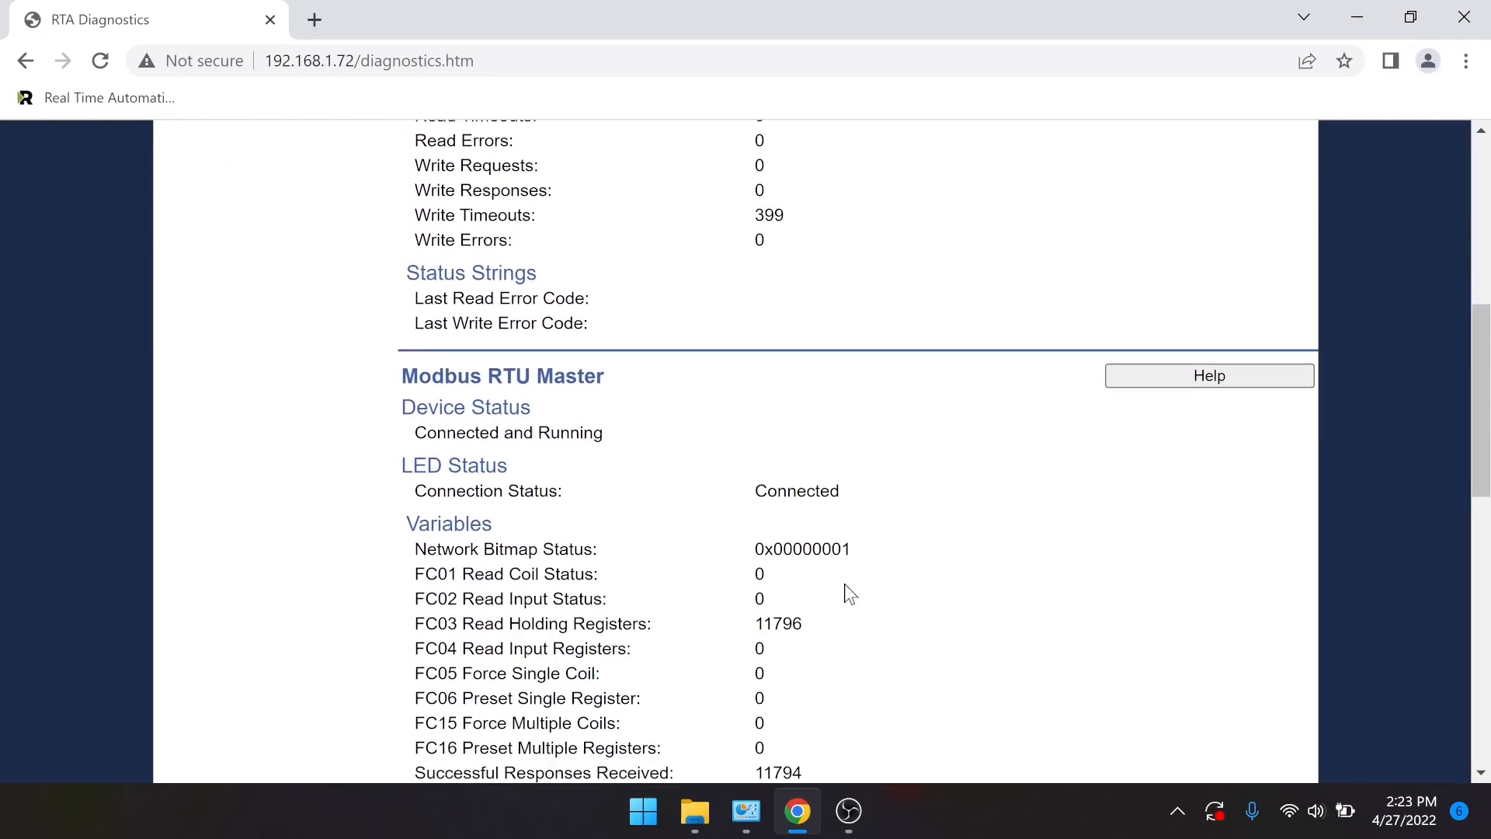
- Open the Modbus RTU Master Diagnostic Help, look over its device and LED status explanations, and close it
click(1189, 380)
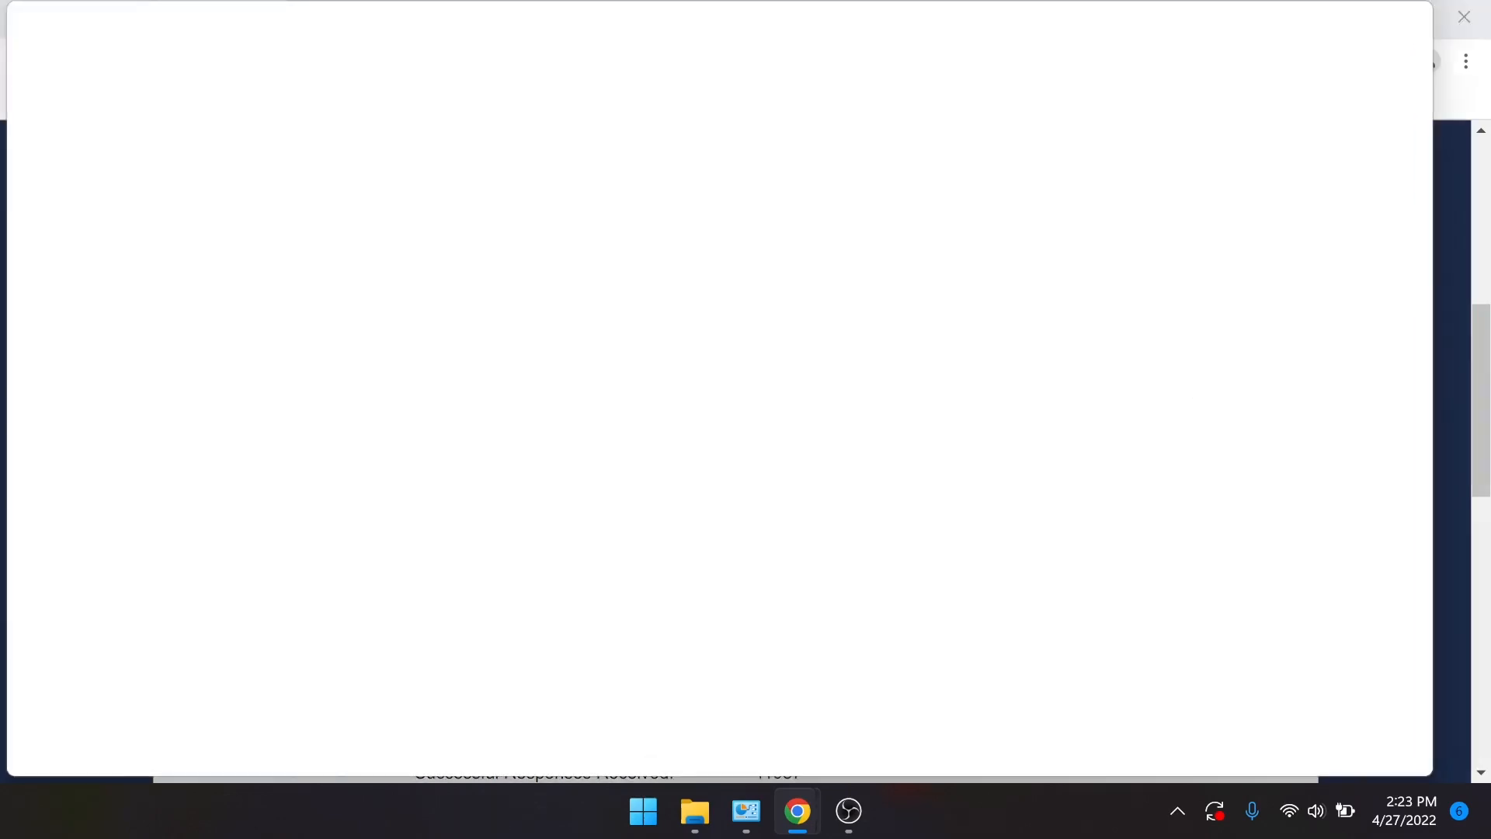
scroll(1185, 321, down, 1)
scroll(1189, 327, down, 1)
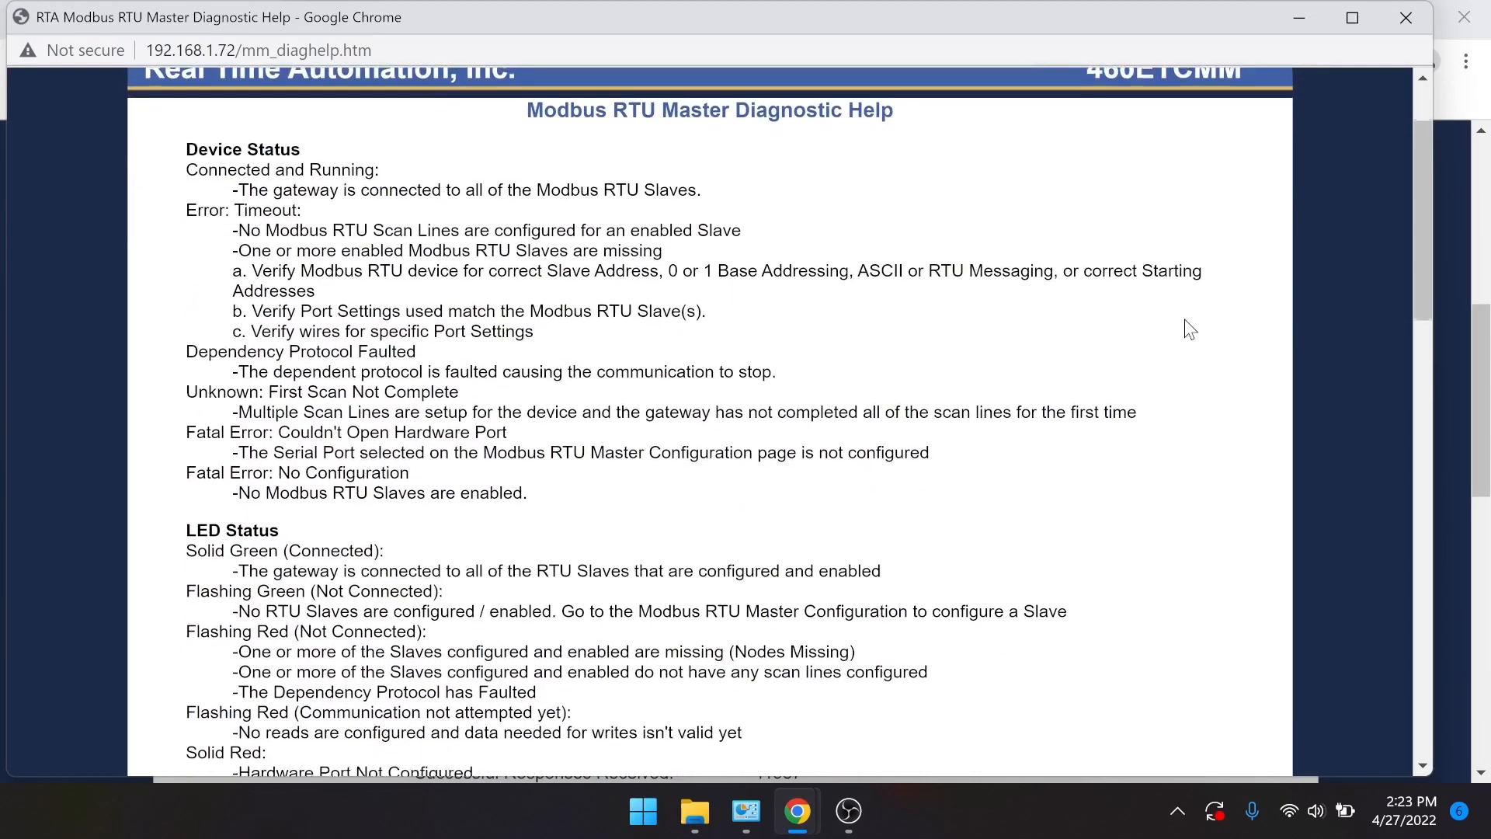
click(1395, 23)
- Compare the Allen-Bradley PLC diagnostics with those of the Modbus RTU Master
scroll(1247, 432, up, 5)
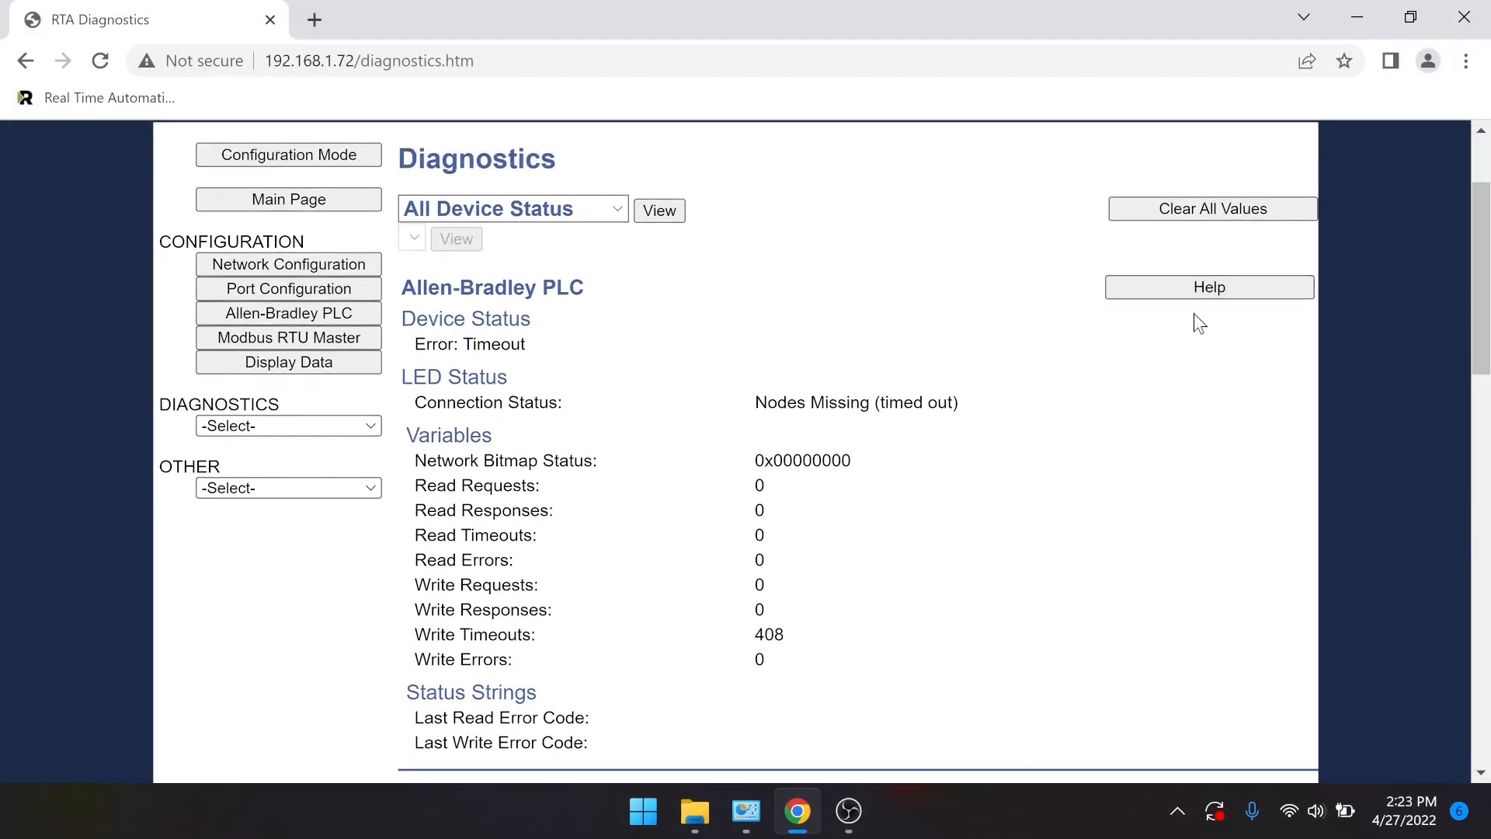
scroll(1148, 380, down, 3)
scroll(1148, 381, down, 4)
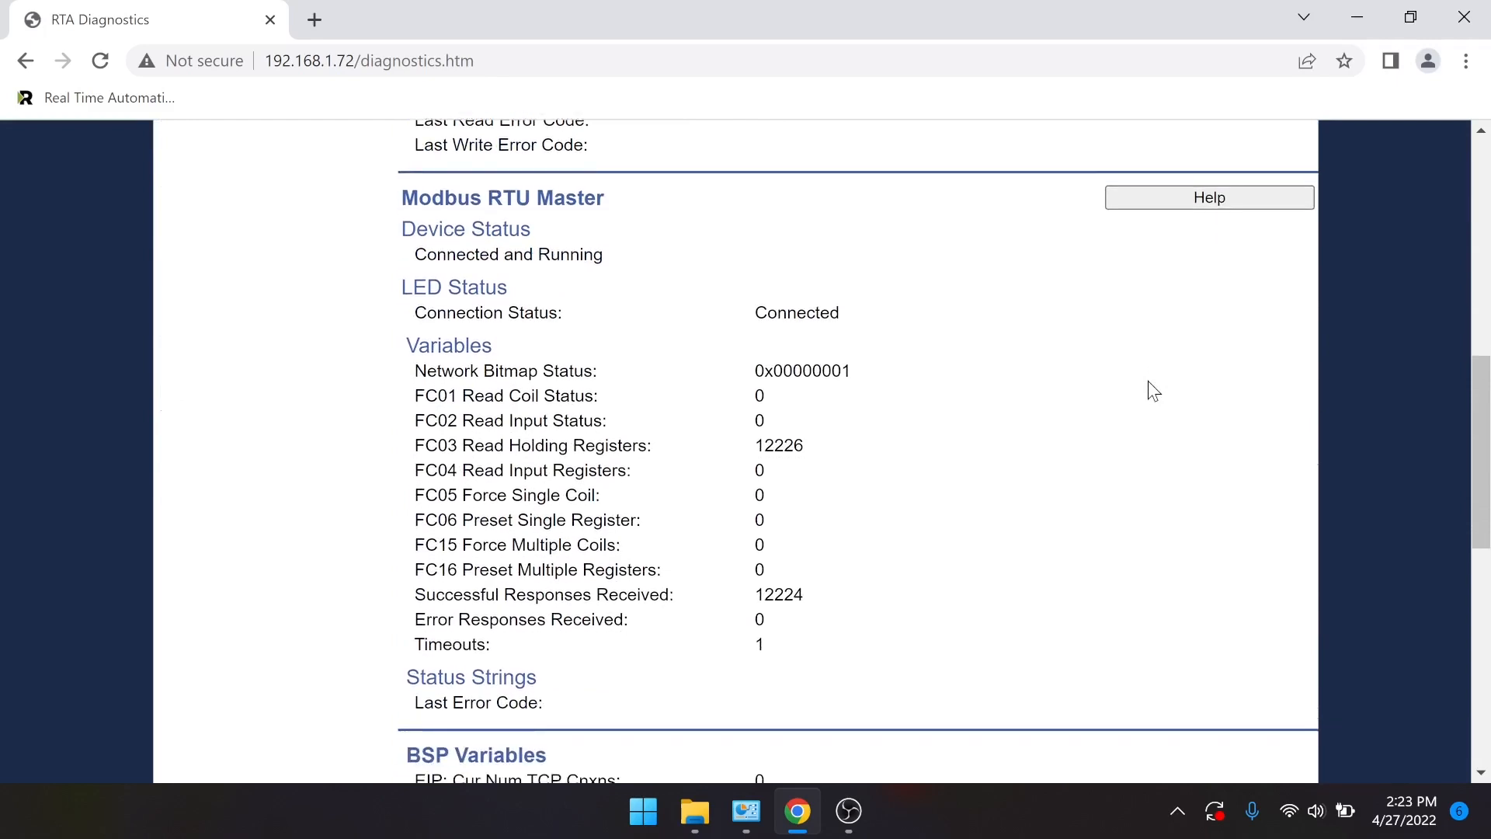
scroll(1148, 381, up, 6)
scroll(1148, 381, up, 1)
scroll(1148, 381, down, 1)
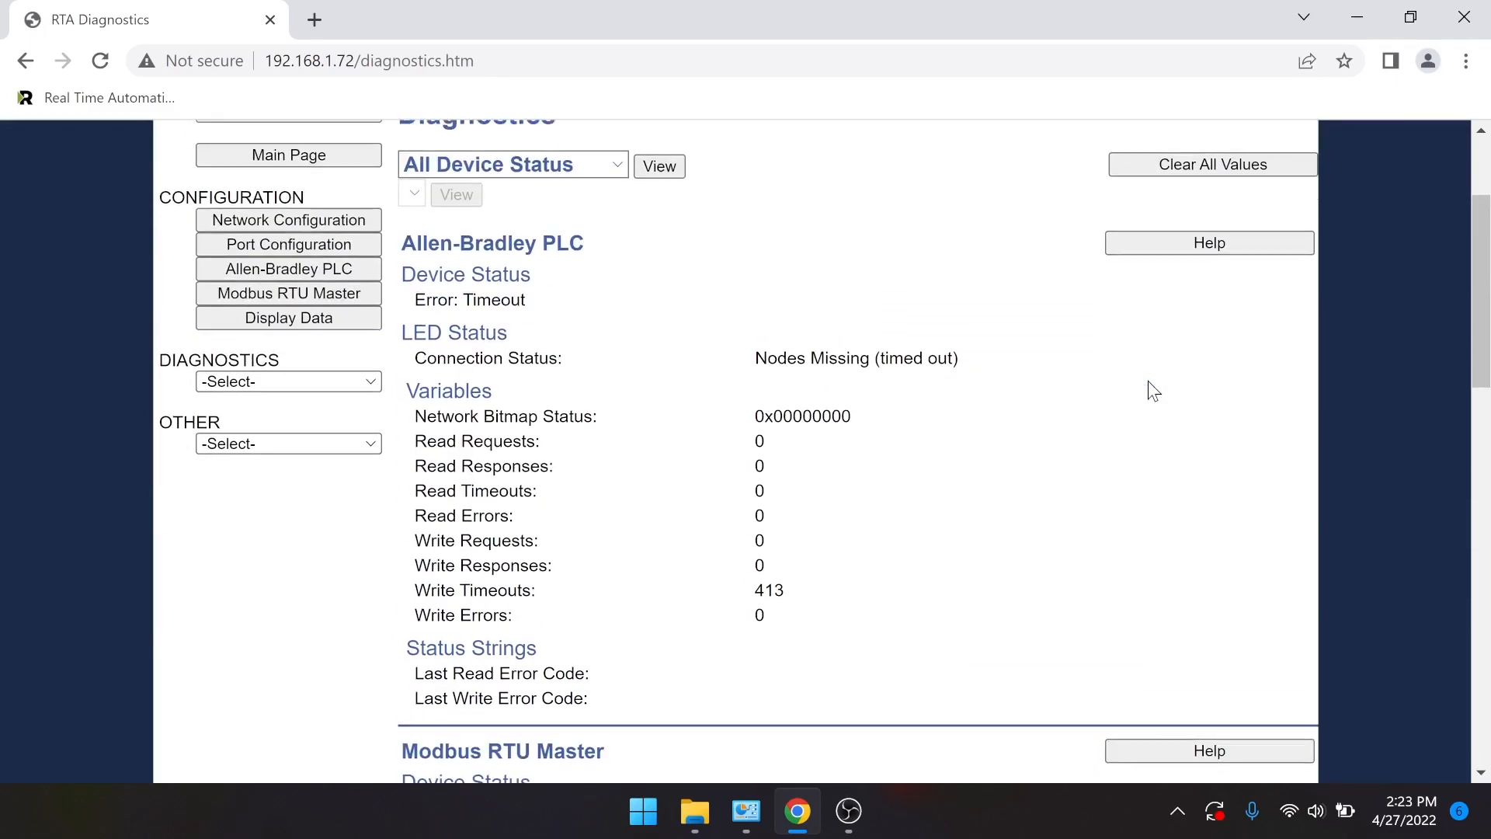
scroll(1251, 221, down, 2)
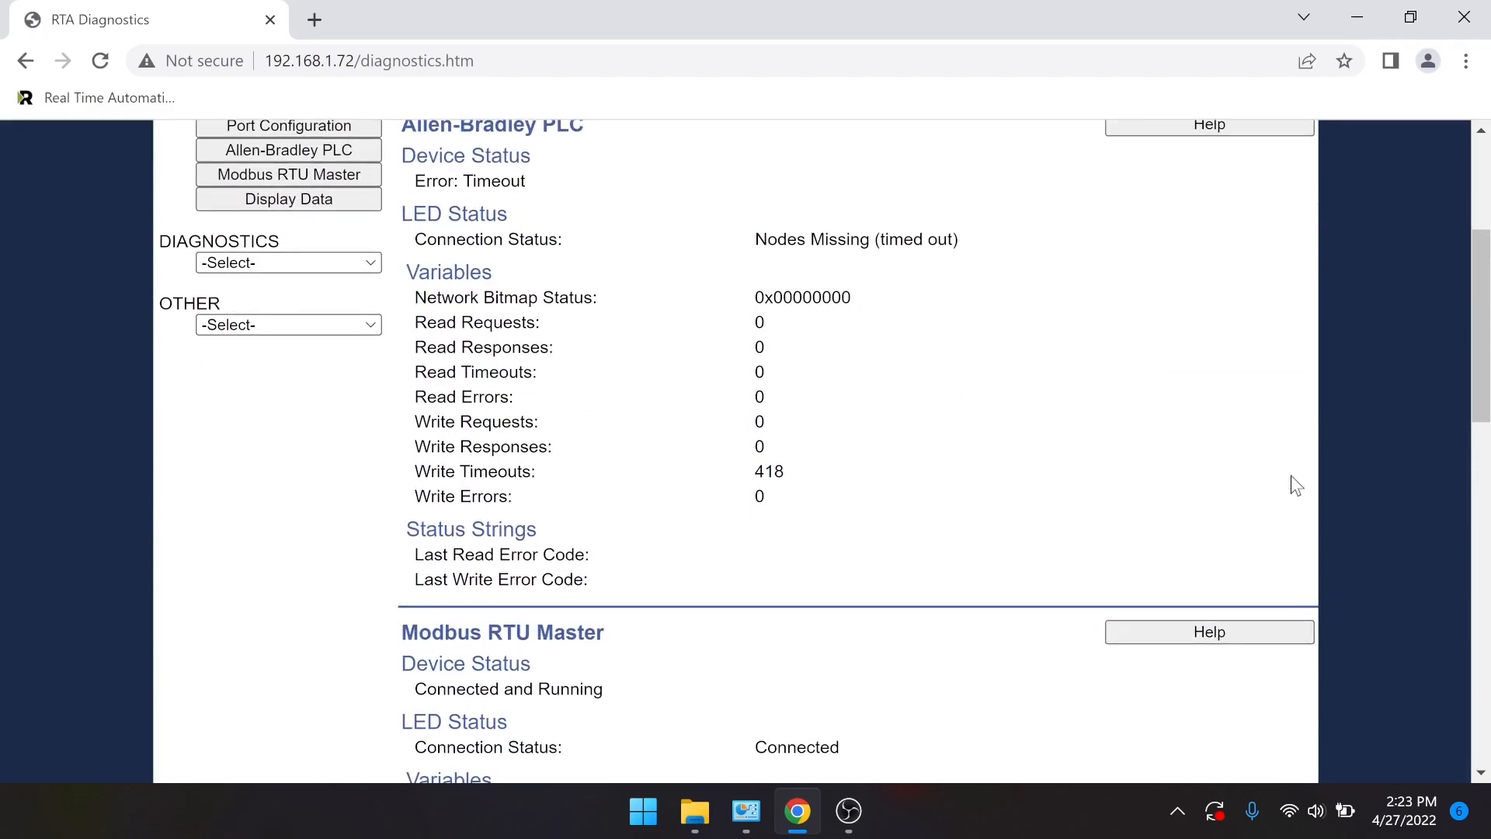
- Reopen the Modbus RTU Master Diagnostic Help, read through to the Error Code Breakdown, and close the help window
triple_click(1230, 662)
click(1182, 629)
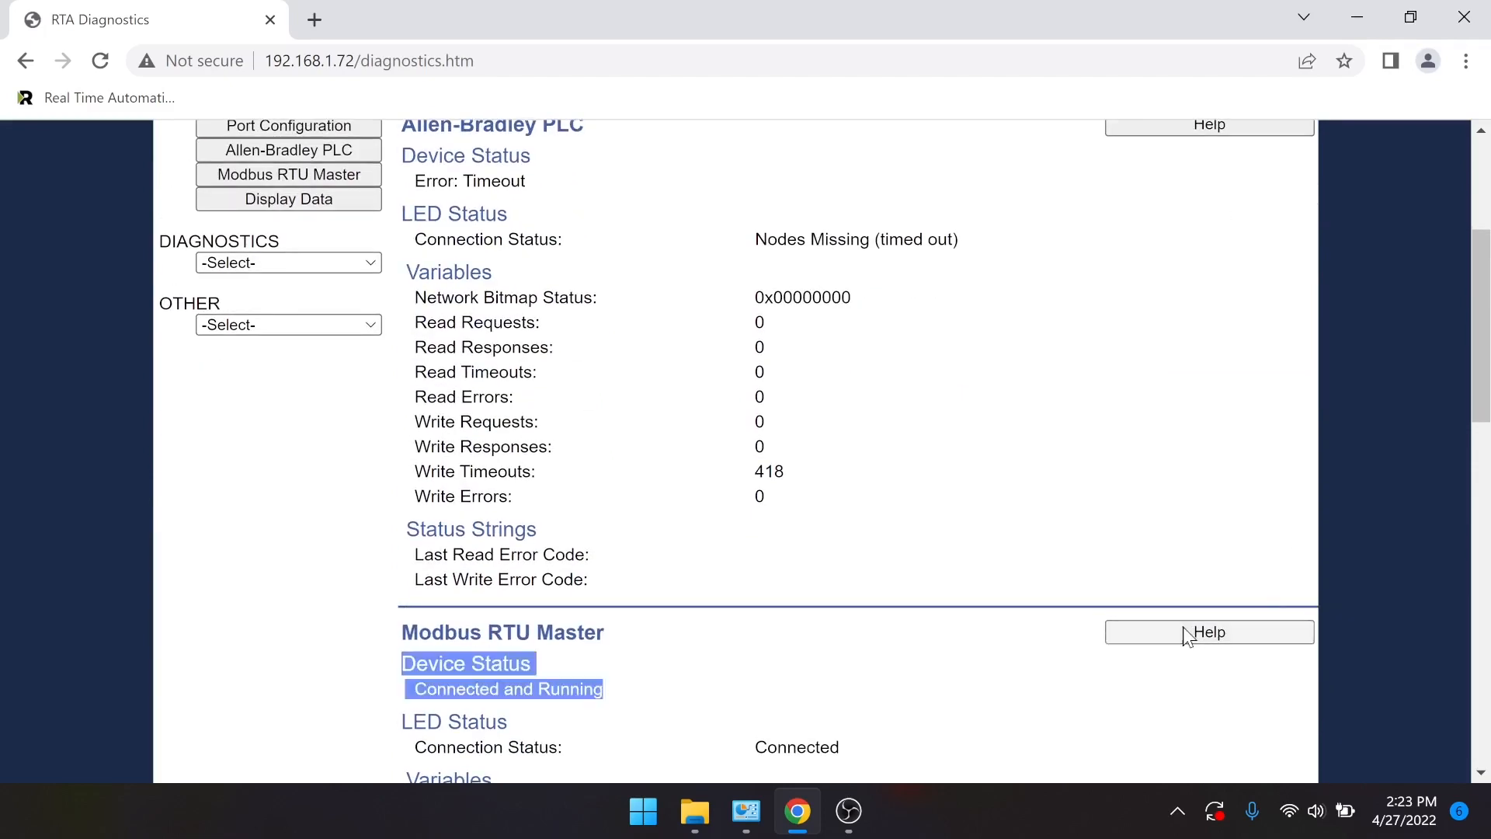
scroll(1001, 539, down, 2)
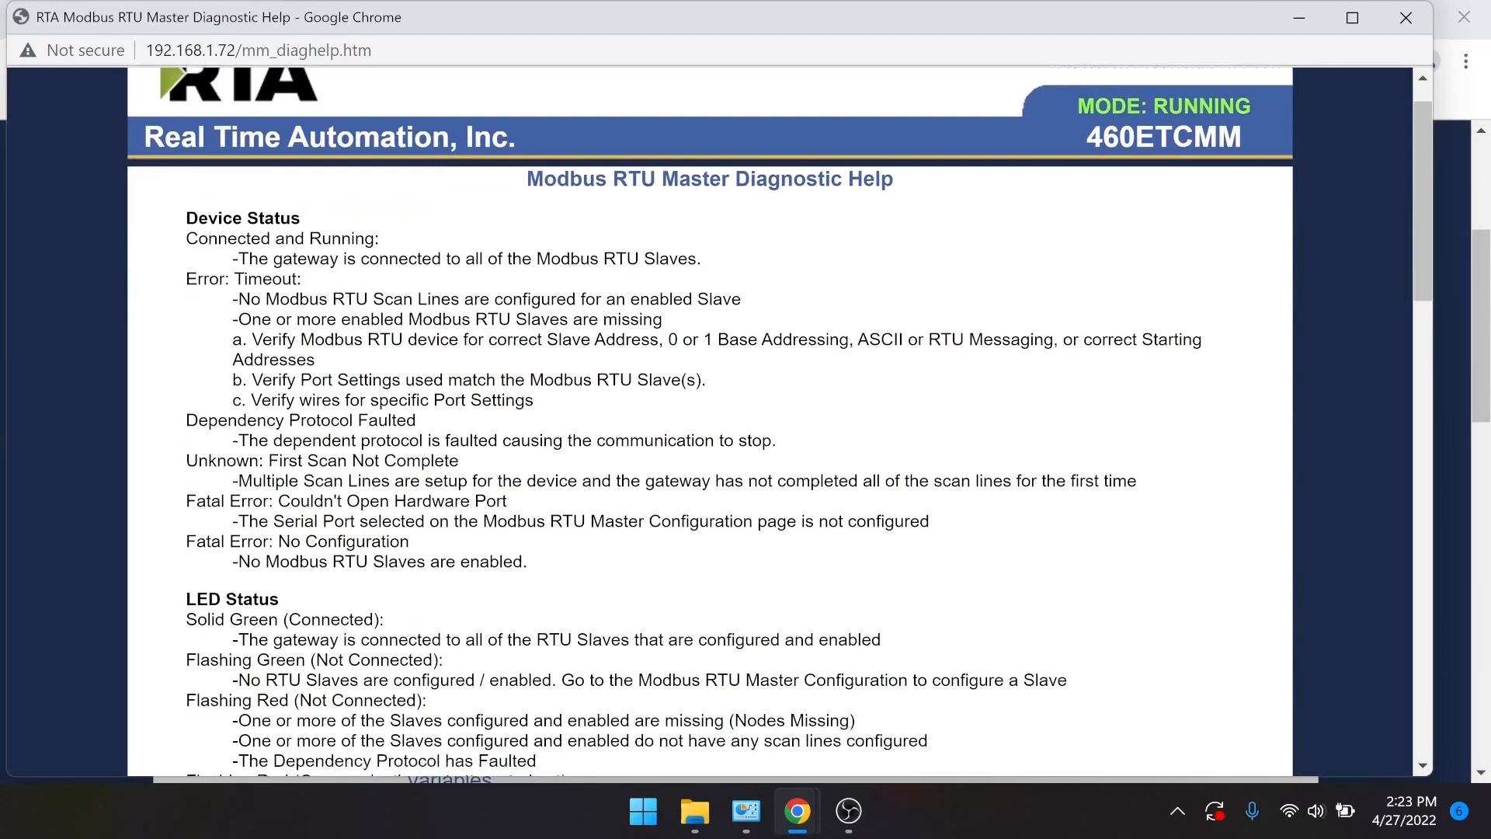
scroll(997, 531, down, 4)
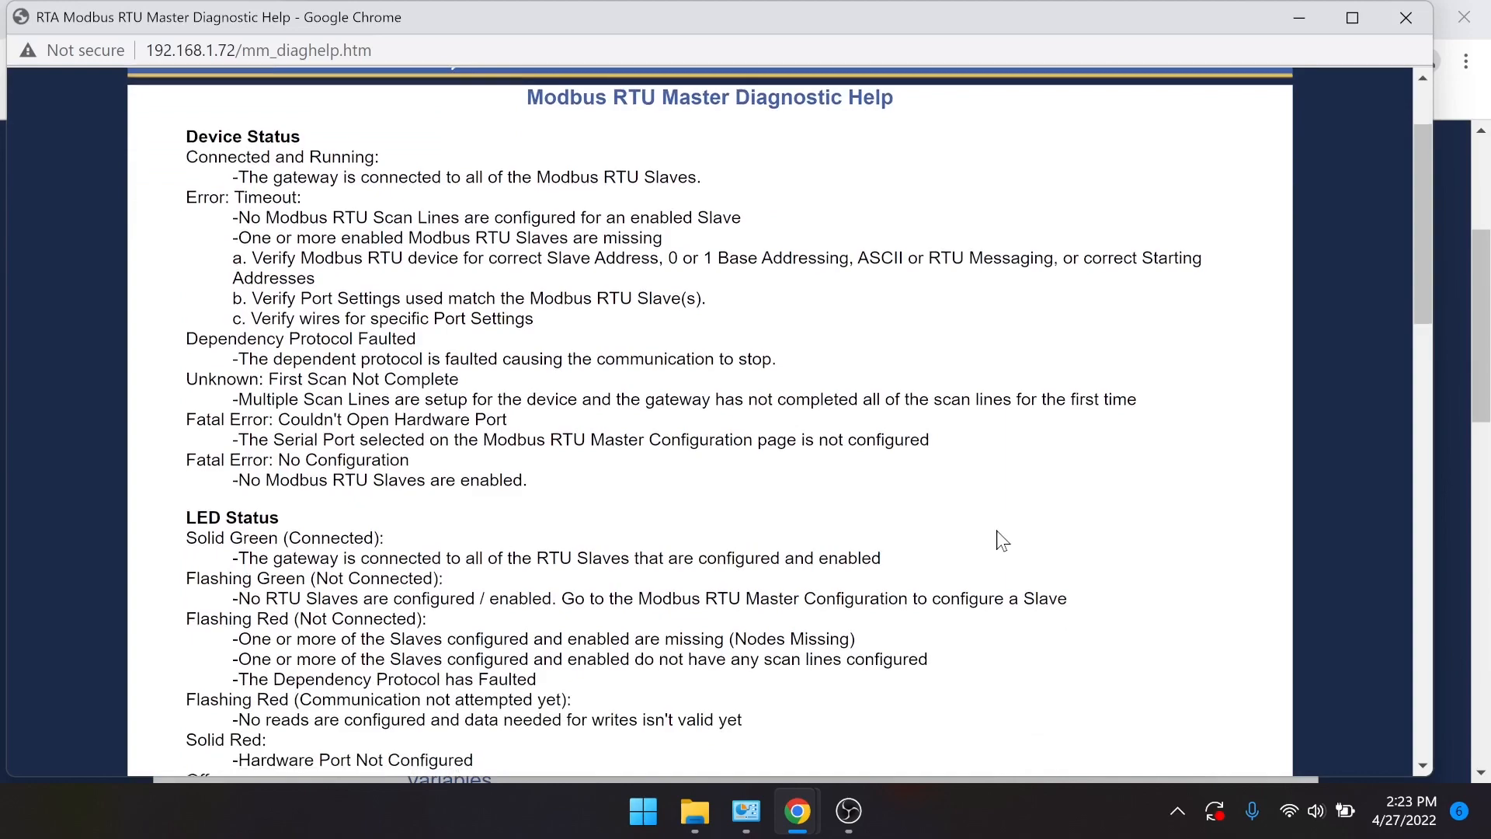
scroll(997, 530, down, 12)
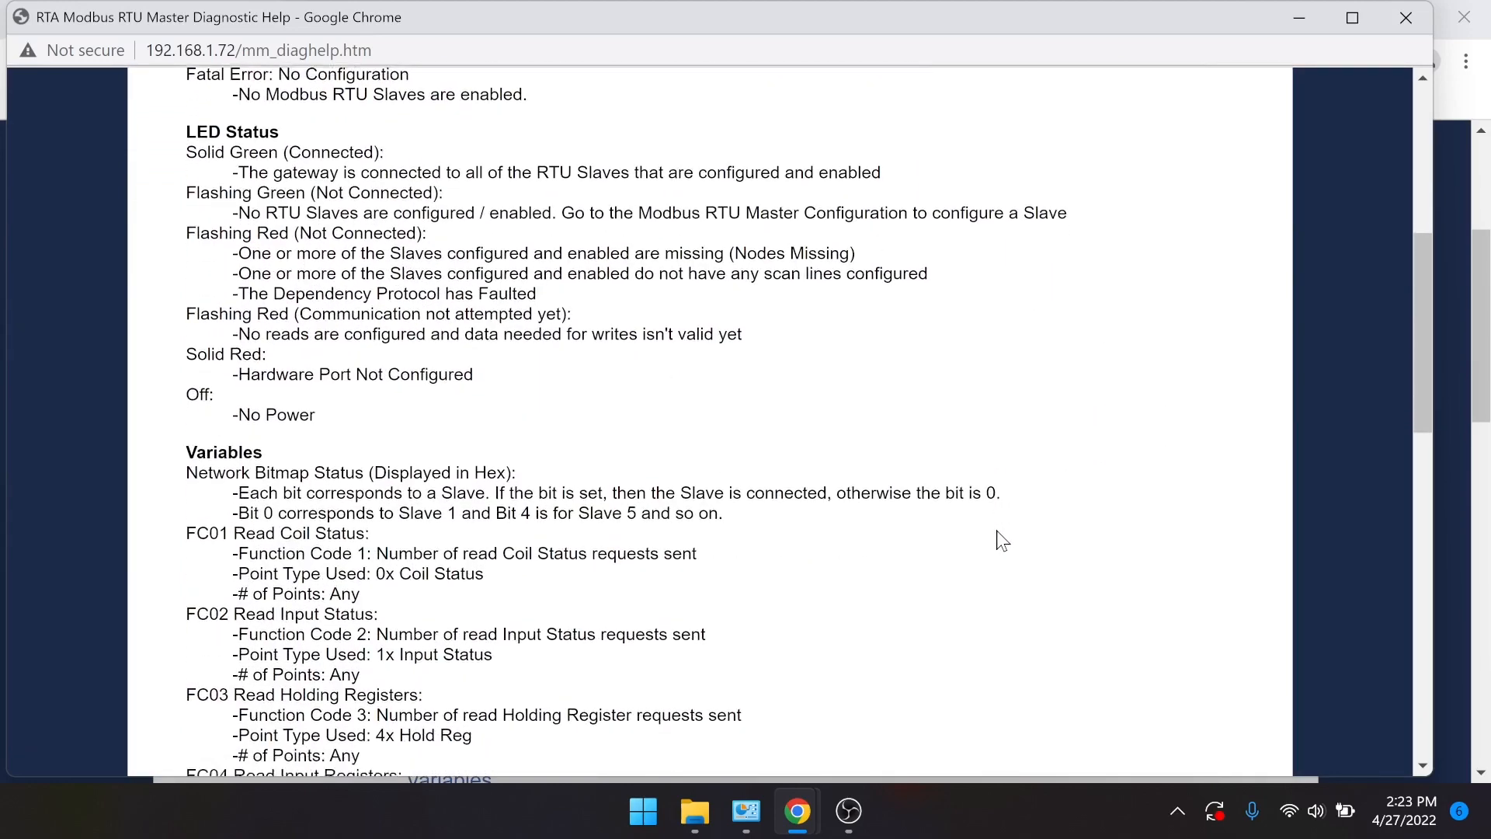
scroll(1000, 540, down, 6)
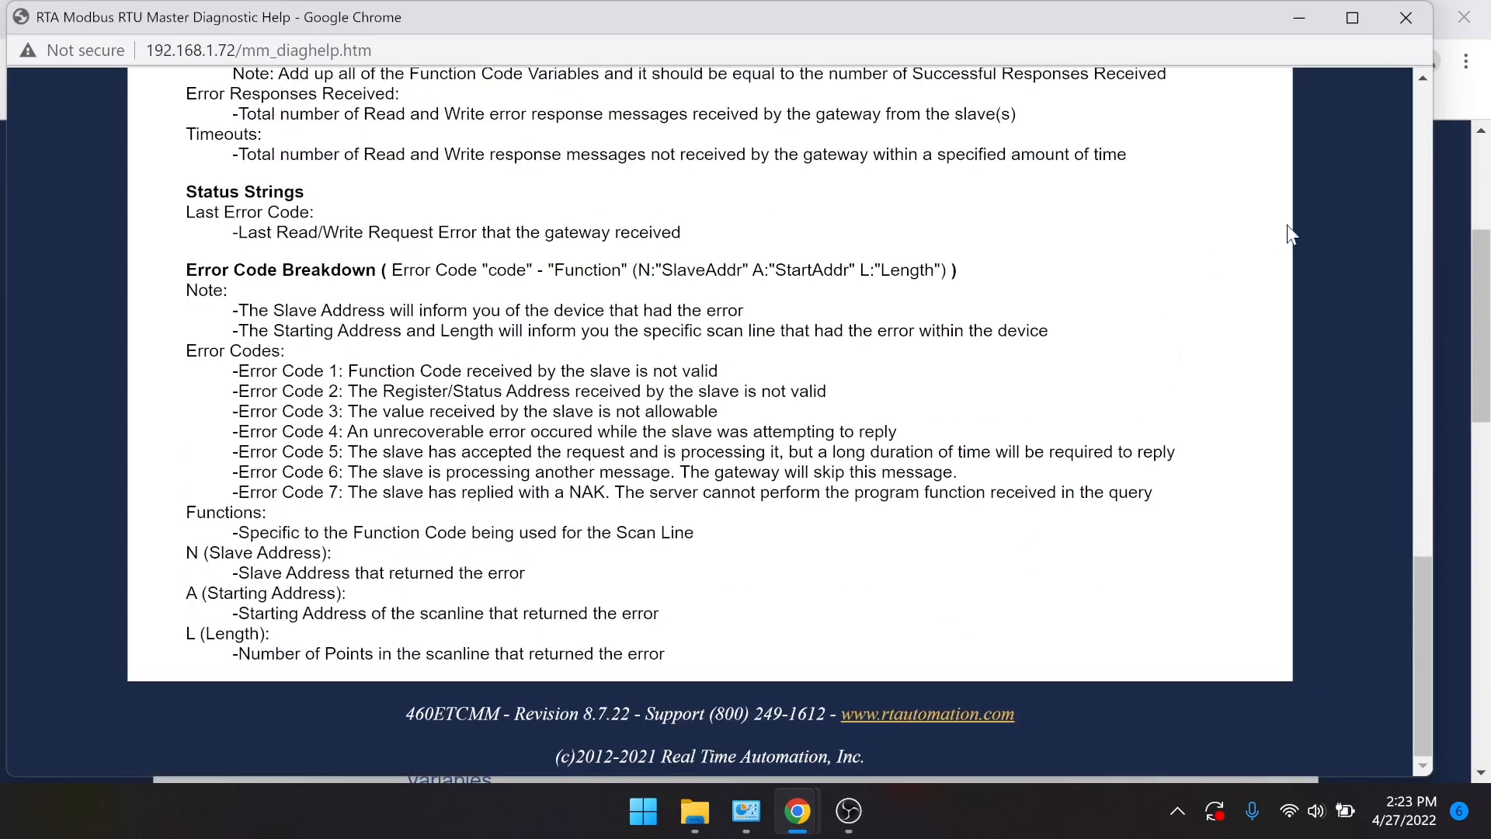
click(1414, 22)
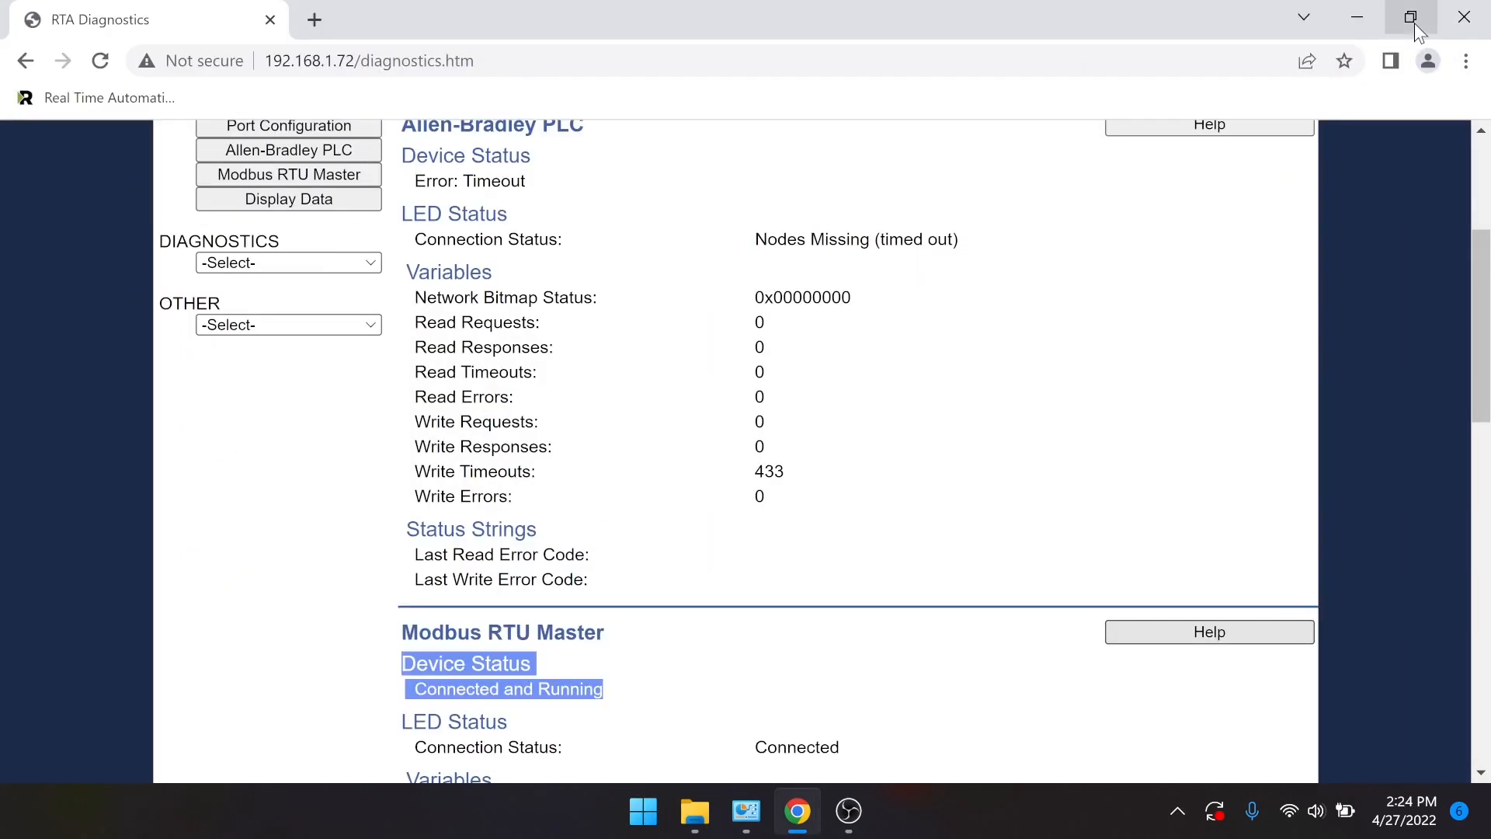
right_click(524, 254)
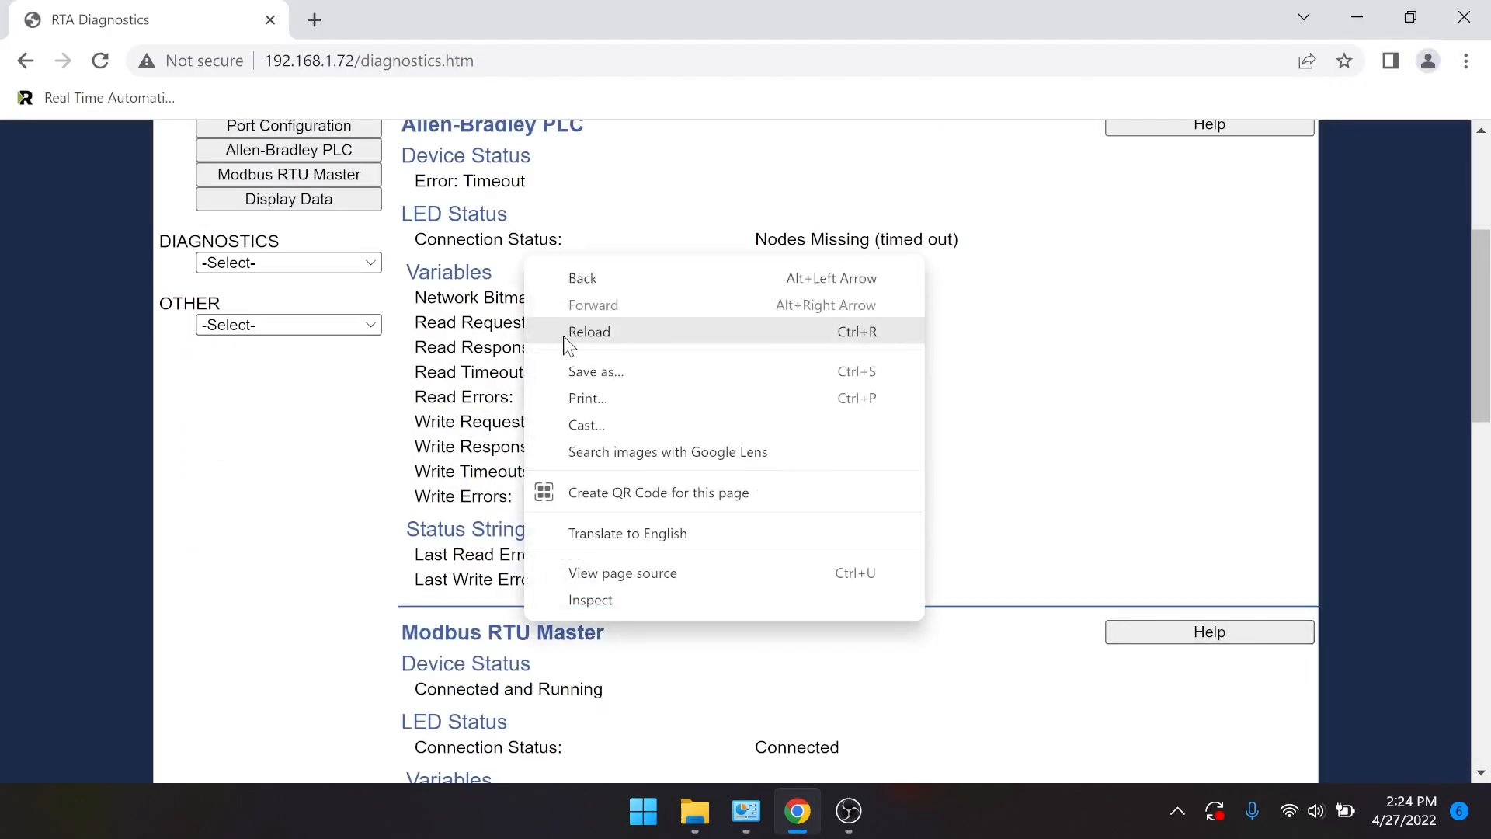
click(496, 361)
- Open the Allen-Bradley PLC Diagnostic Help, read the status, variable and common error string explanations, and close it
scroll(825, 451, up, 1)
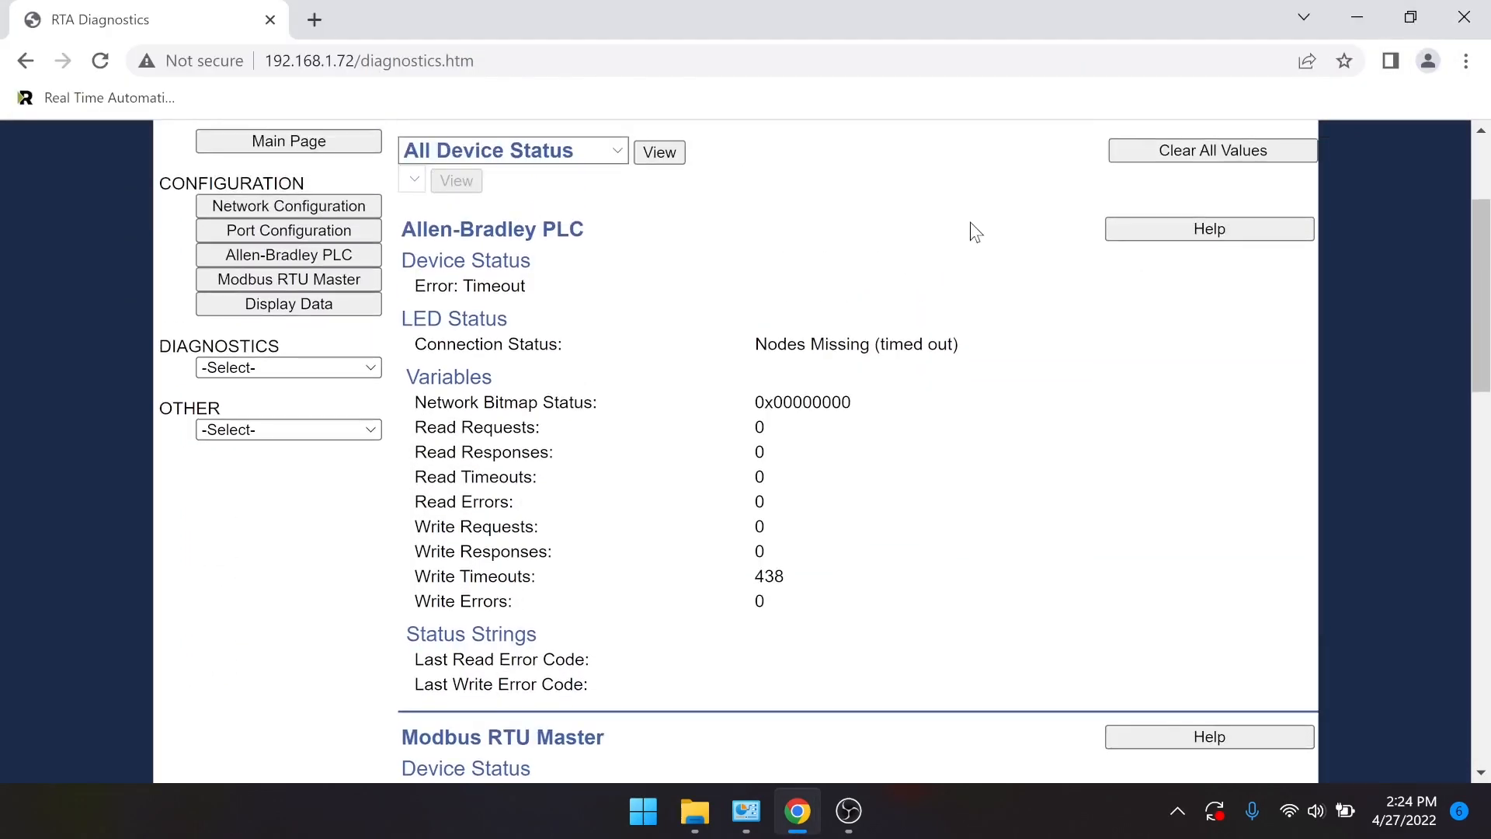
click(1149, 233)
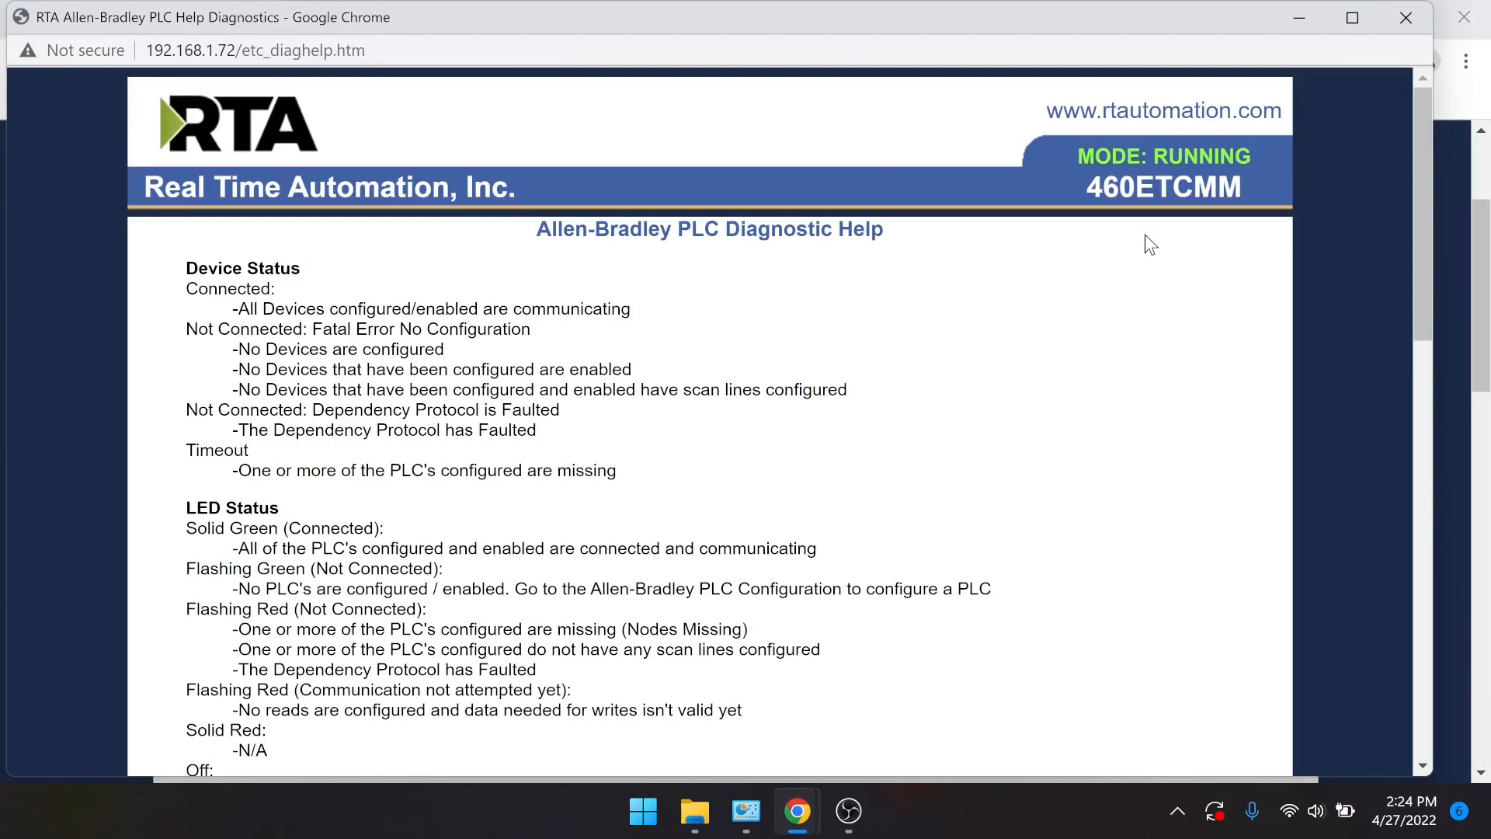
scroll(870, 354, down, 3)
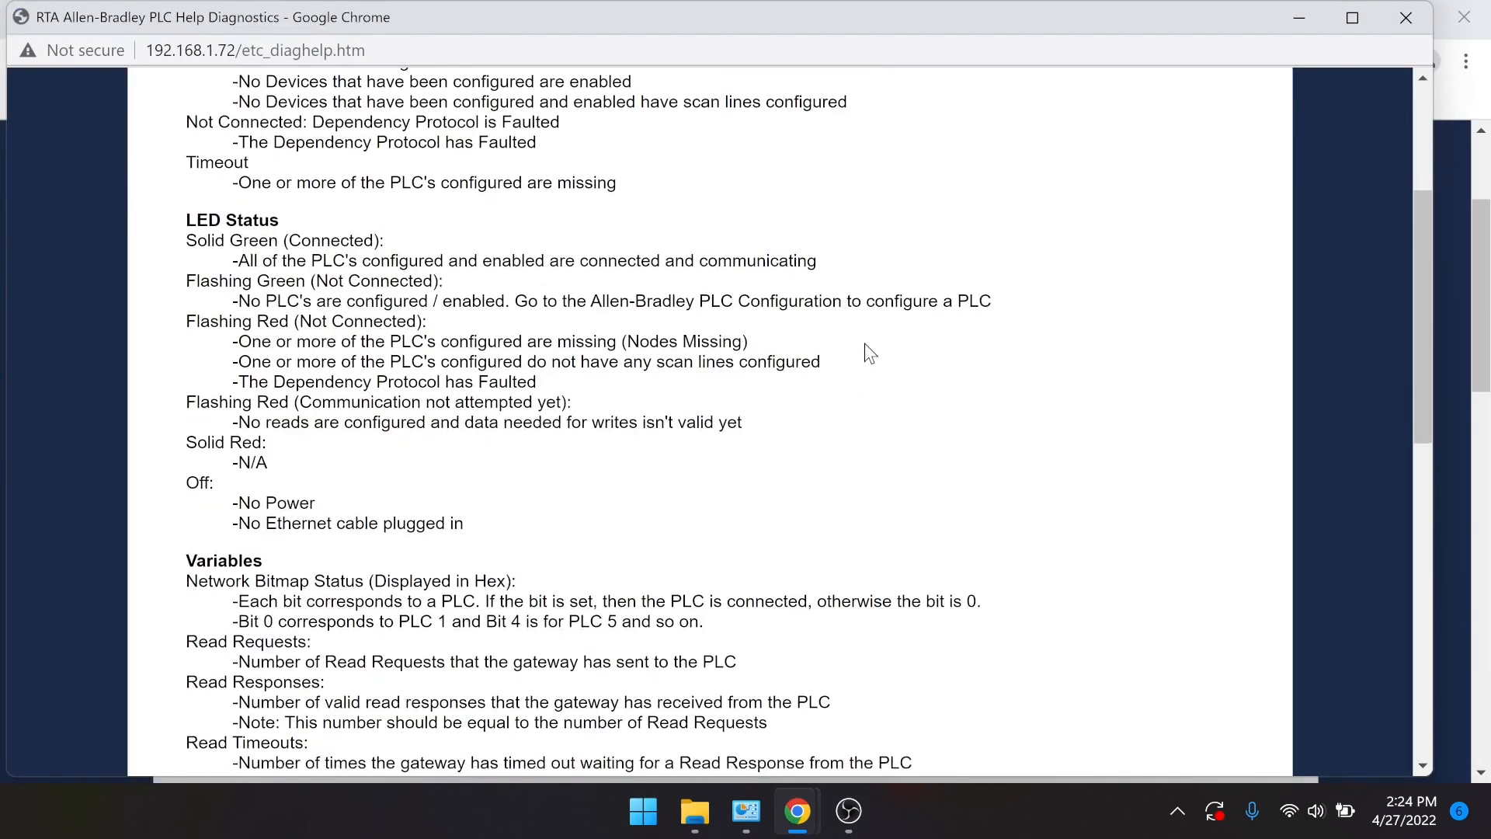
scroll(870, 353, up, 1)
scroll(870, 353, up, 1)
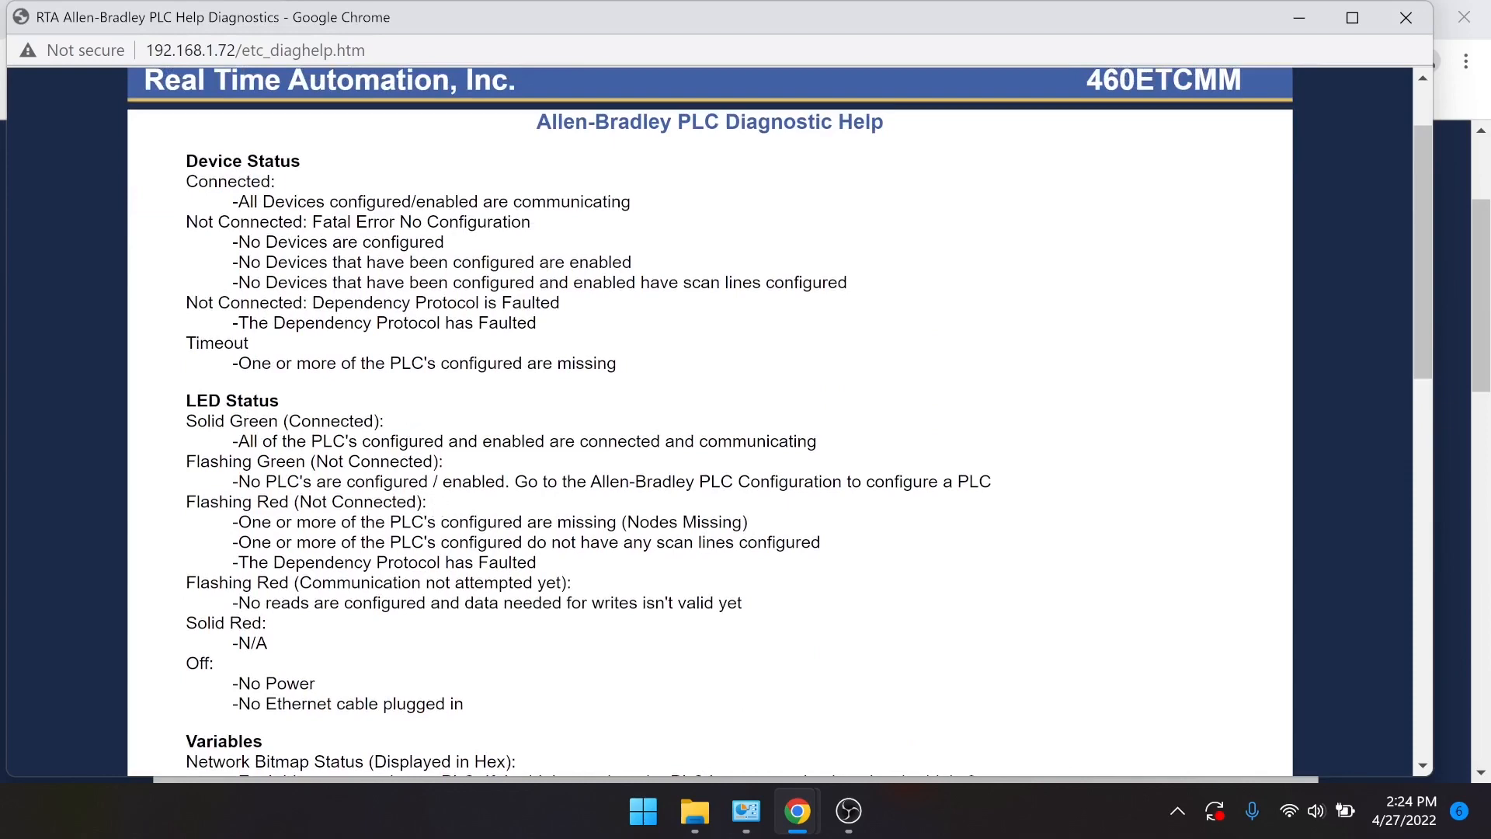
scroll(192, 213, down, 8)
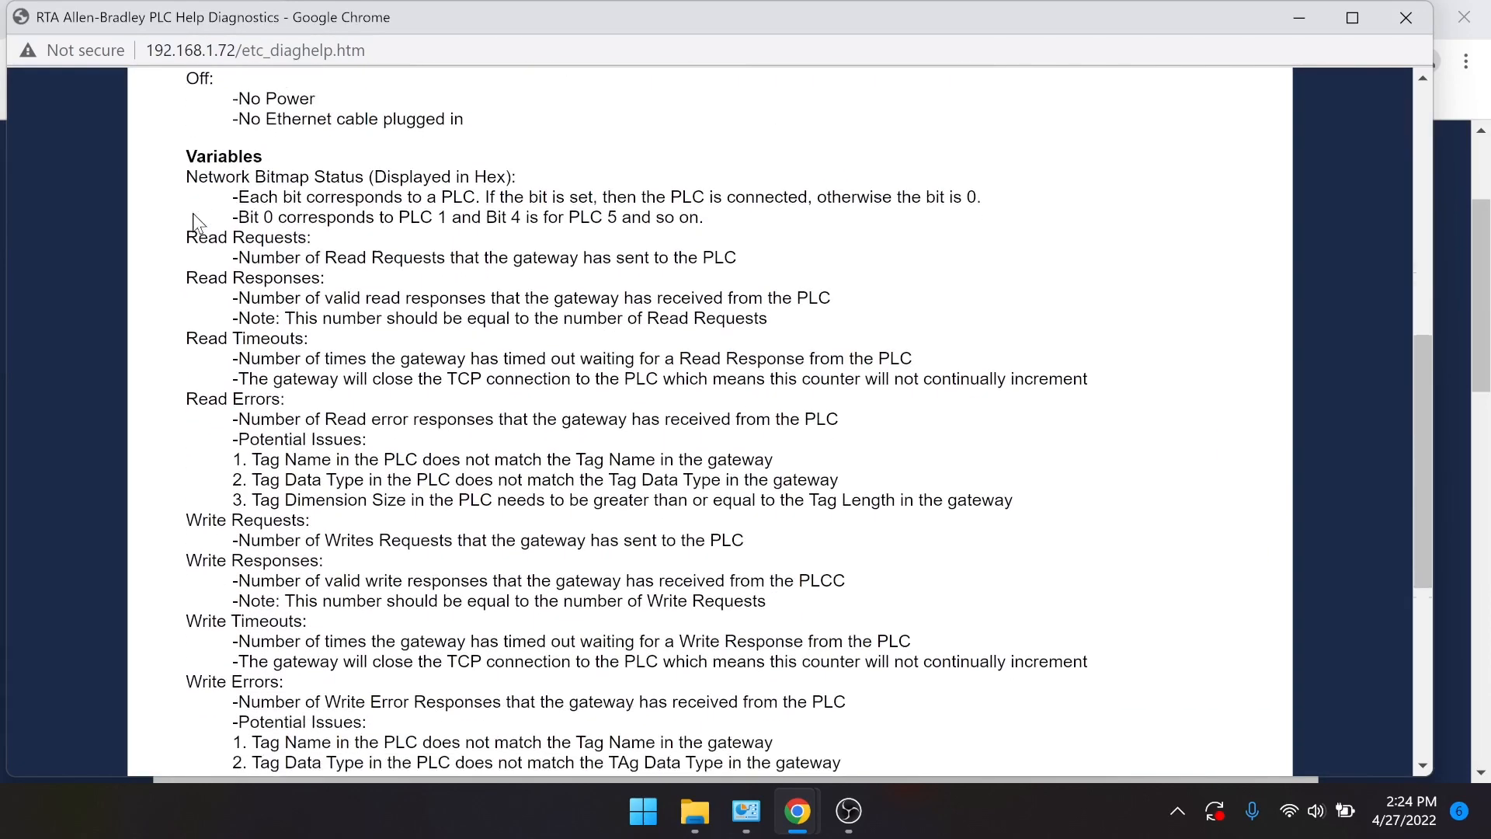
scroll(193, 212, down, 5)
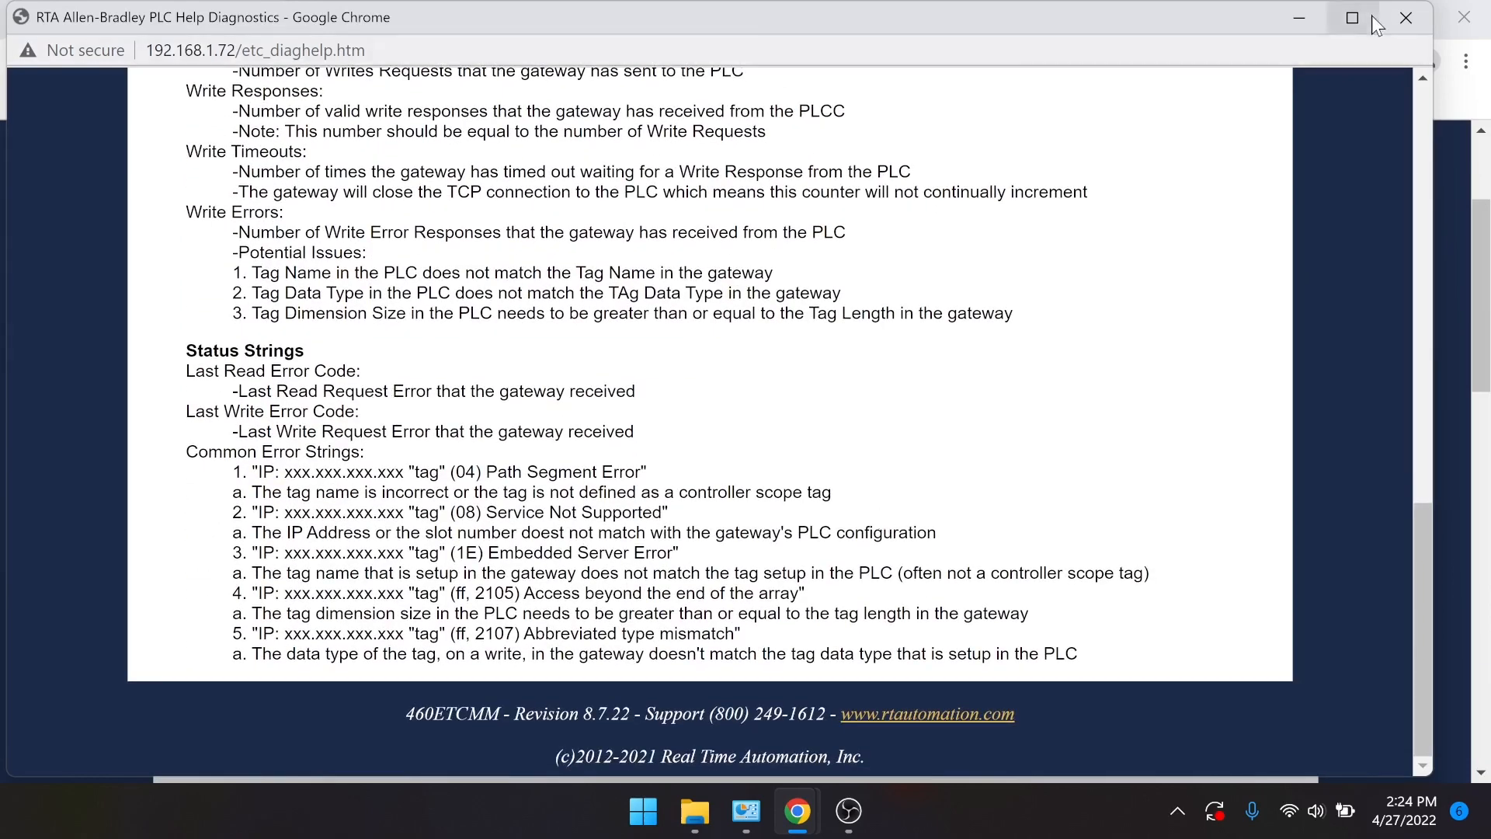
click(1405, 18)
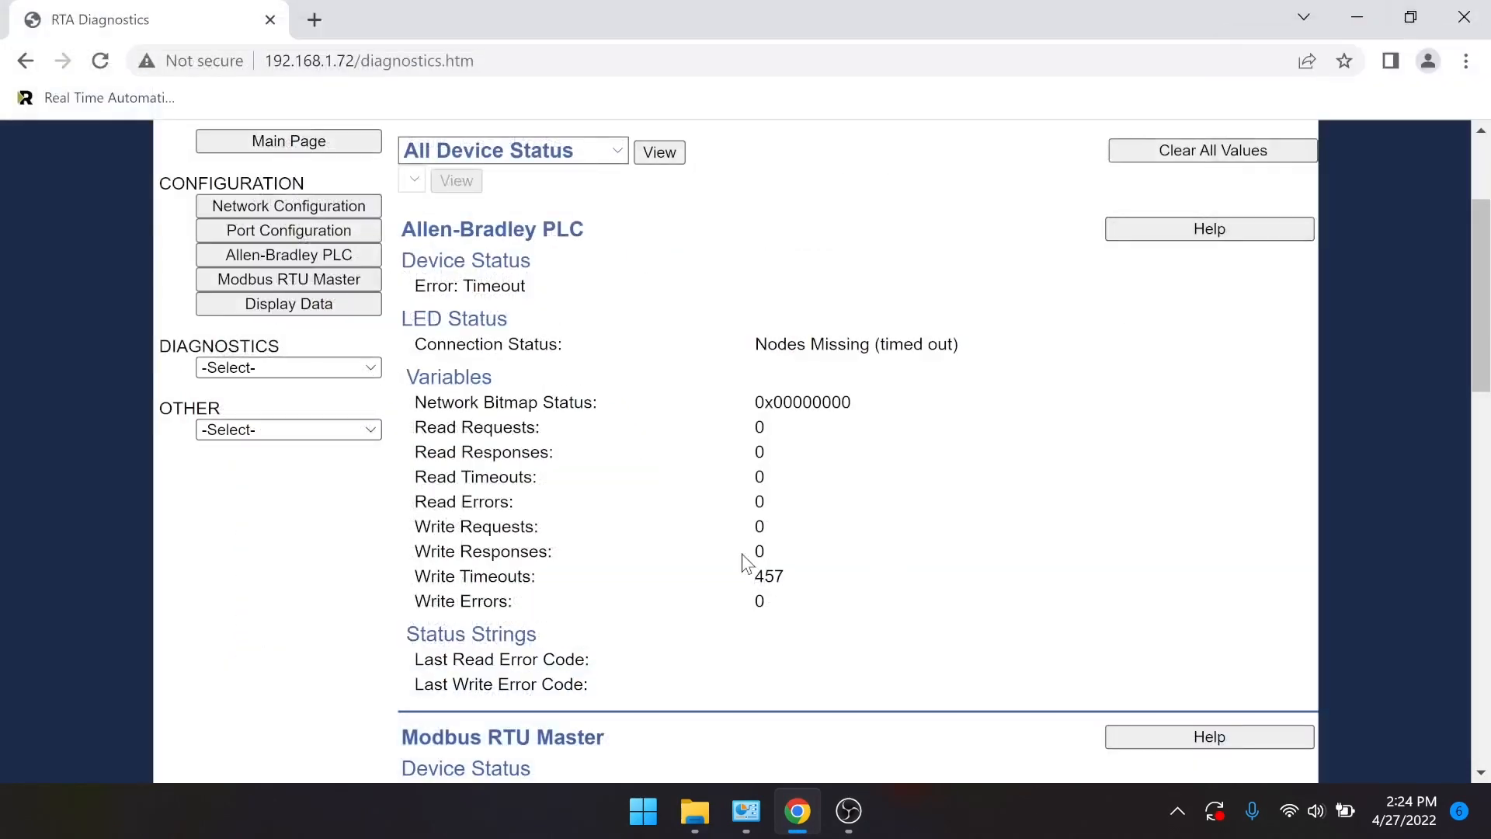
- Open the gateway's Export / Import Config page and save the configuration to a file
scroll(744, 561, up, 3)
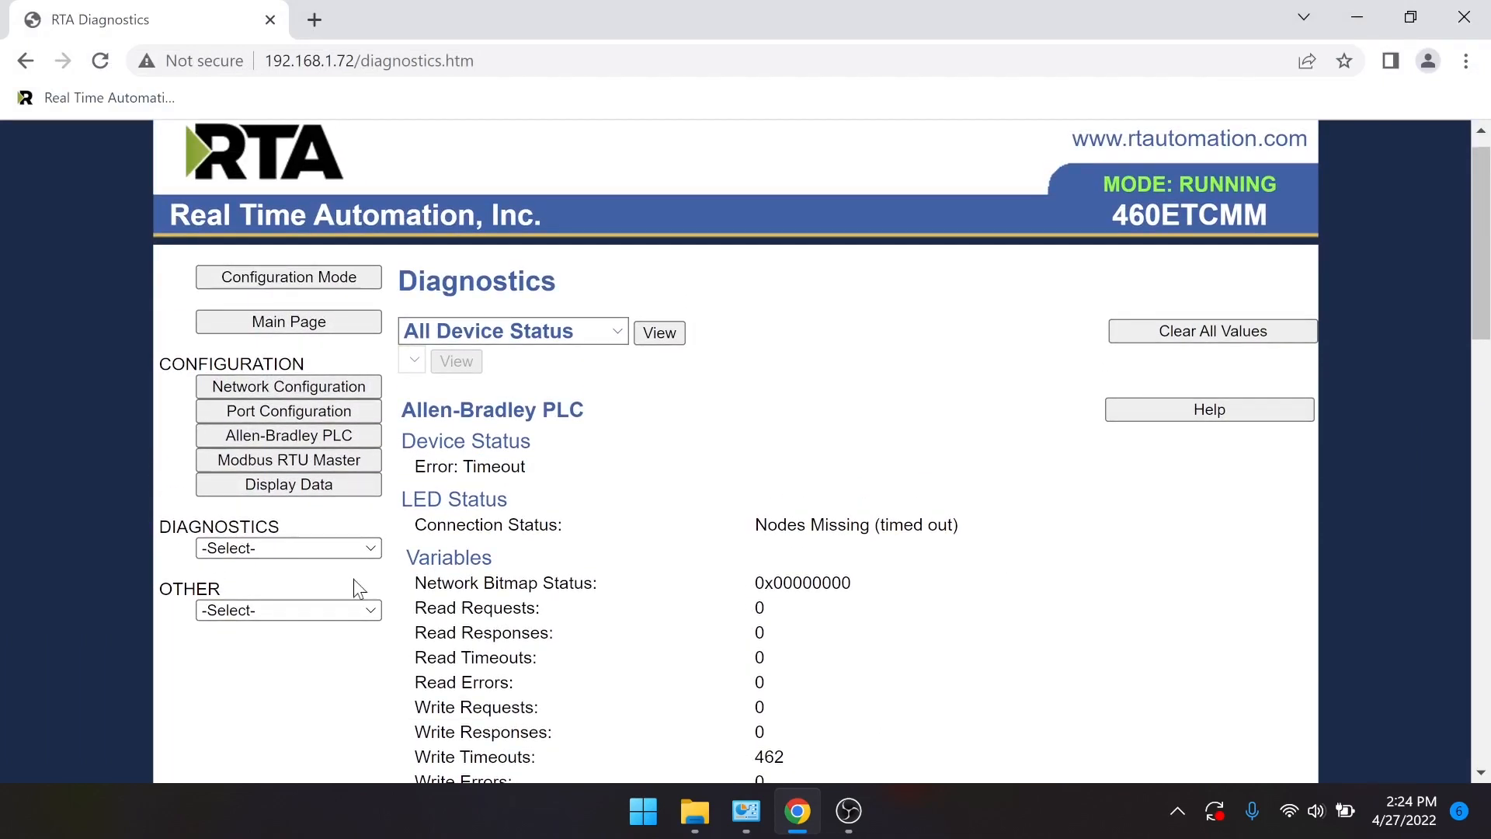
click(295, 613)
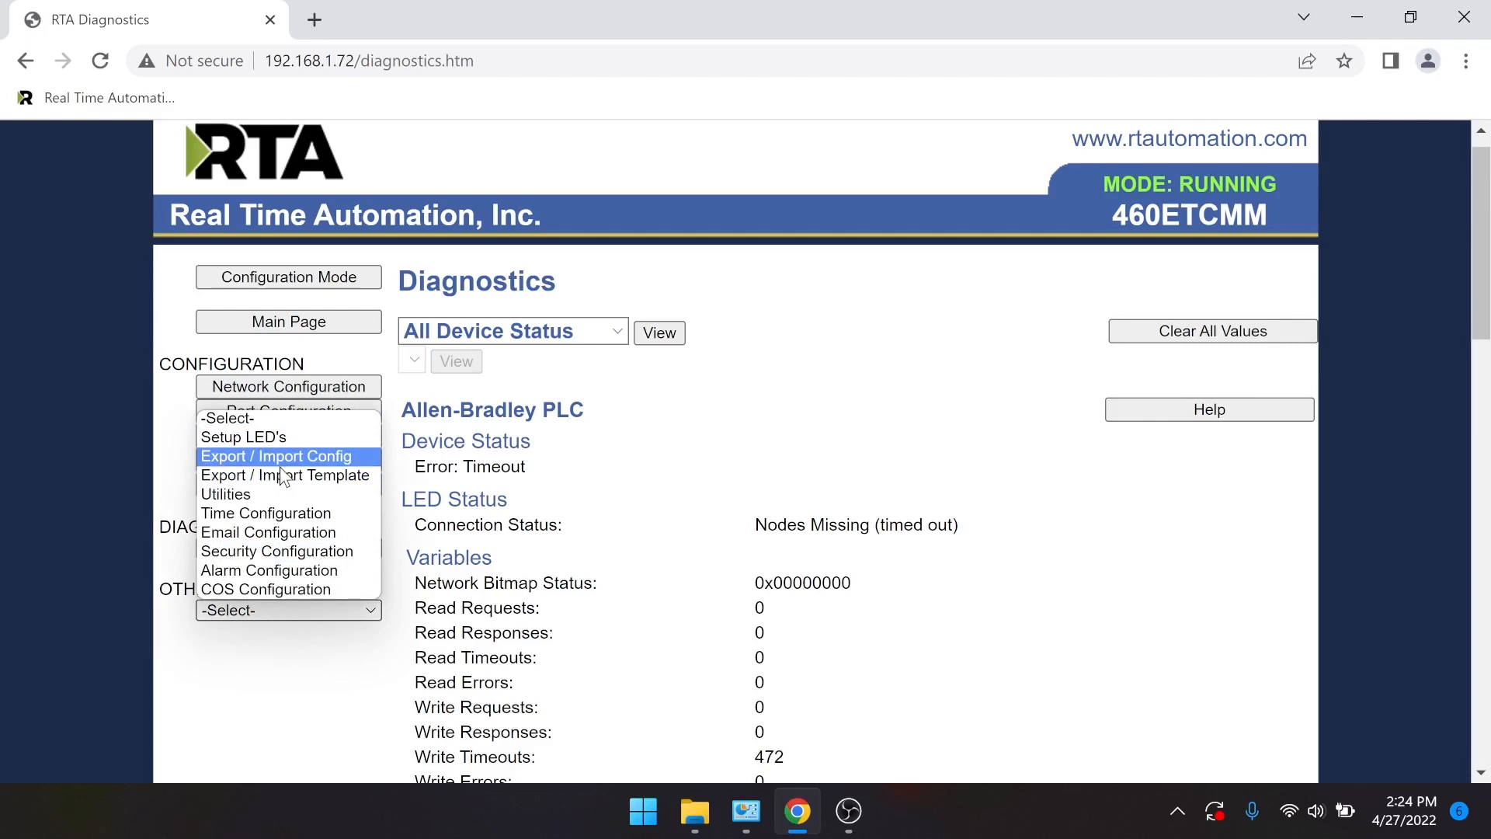
click(286, 724)
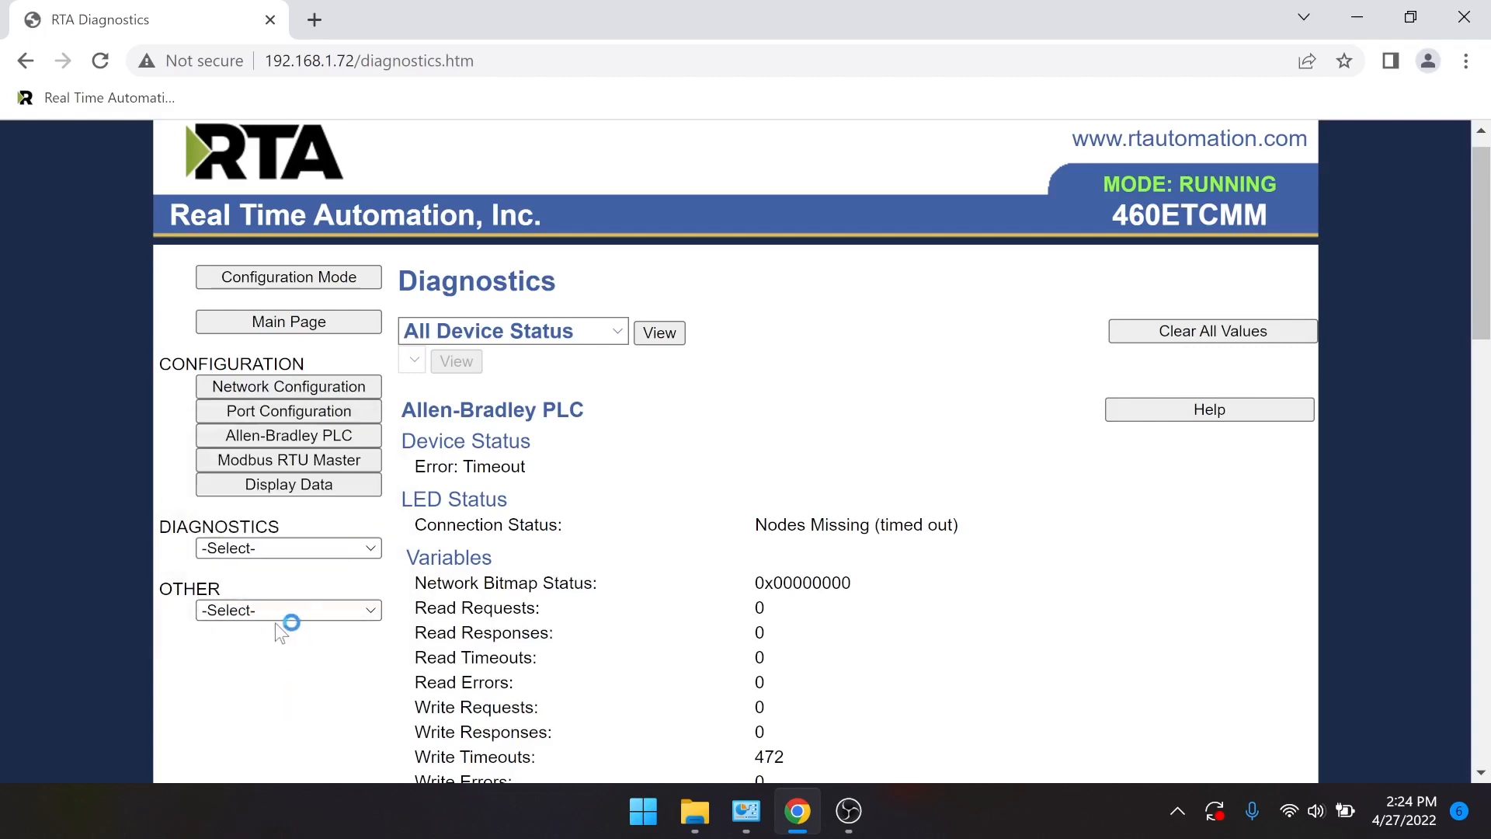
click(294, 609)
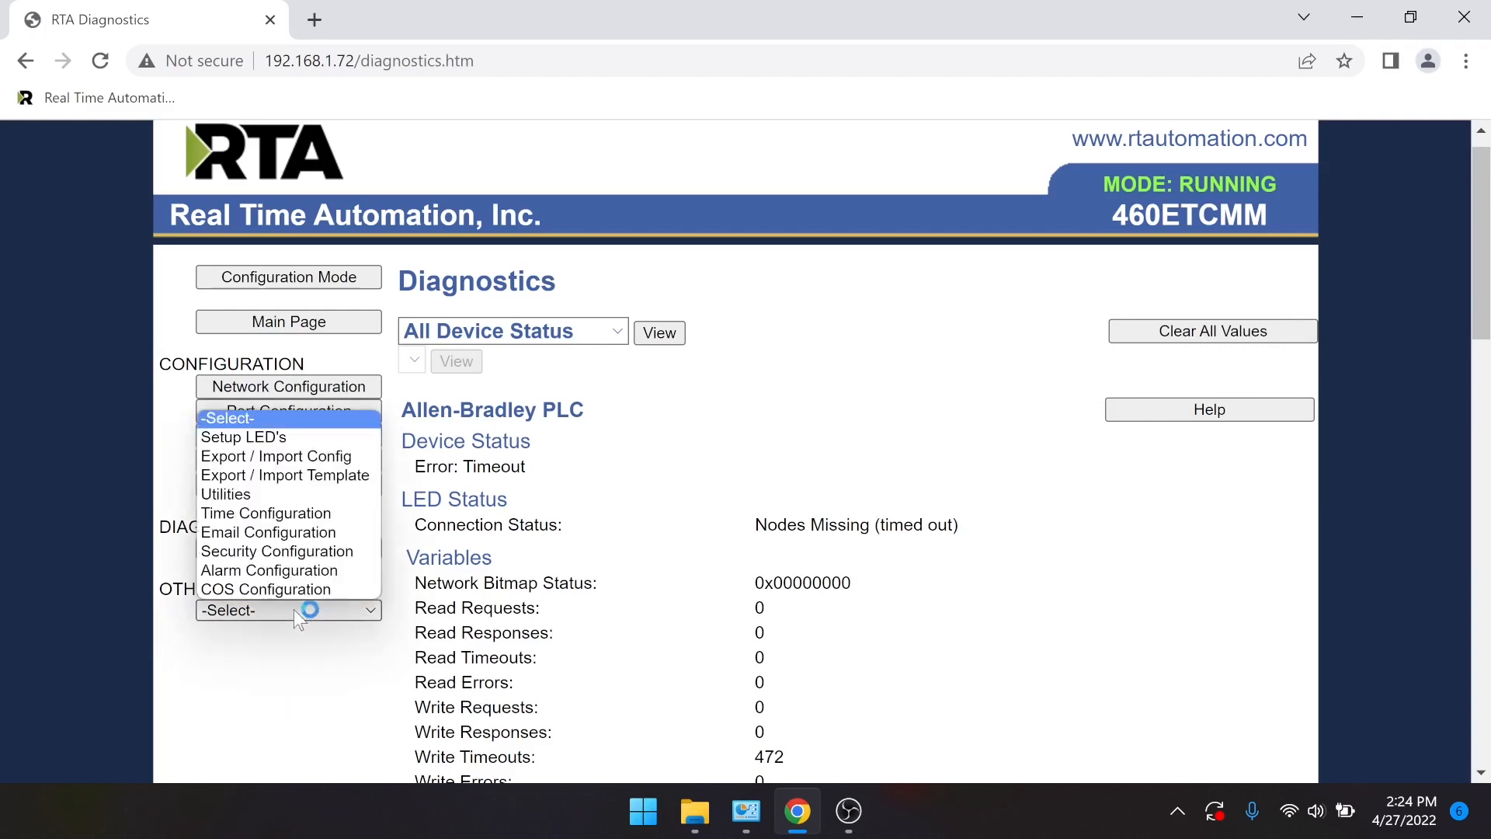
click(292, 456)
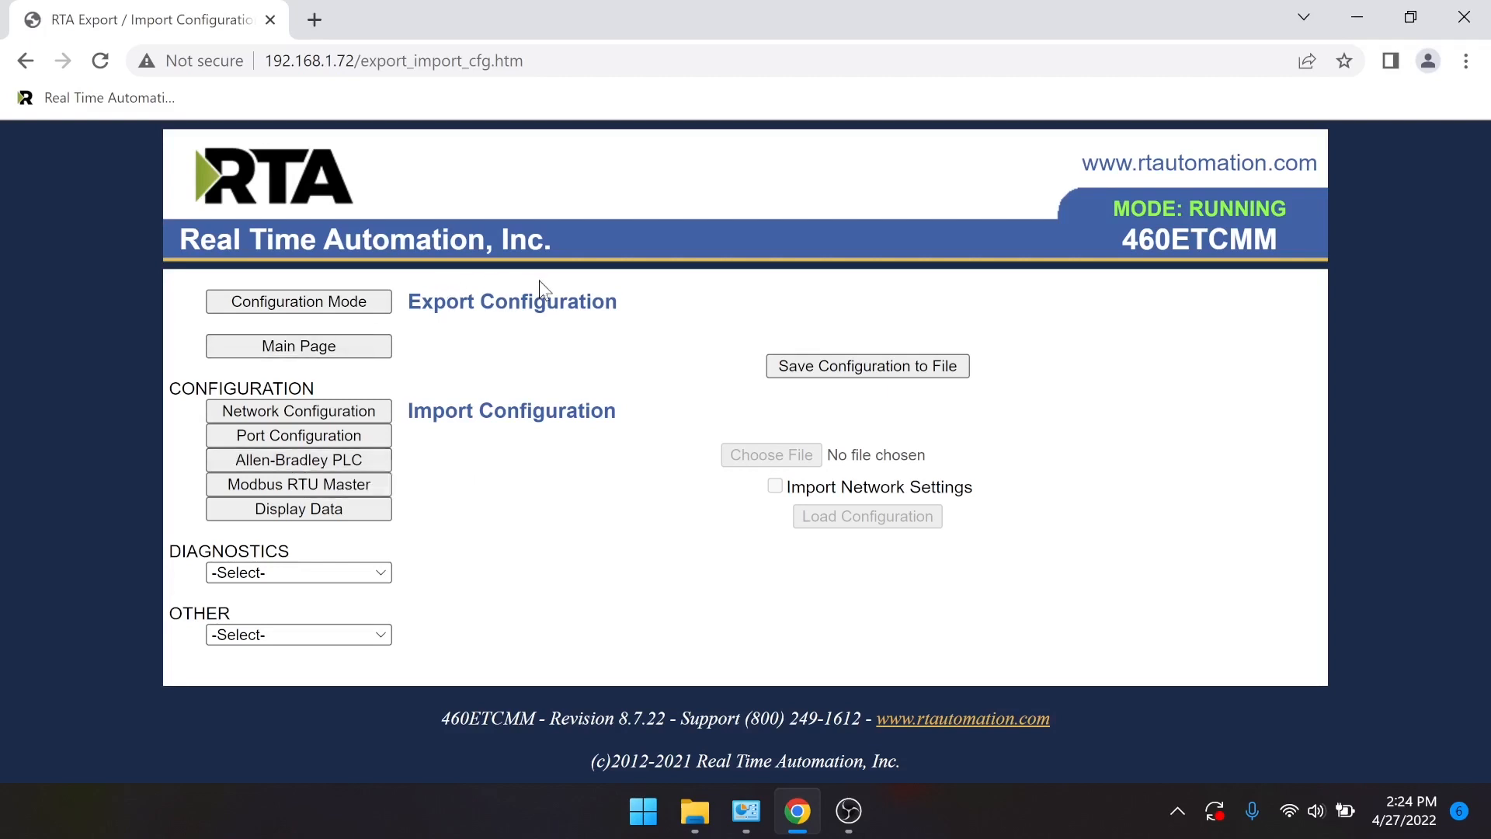
click(937, 372)
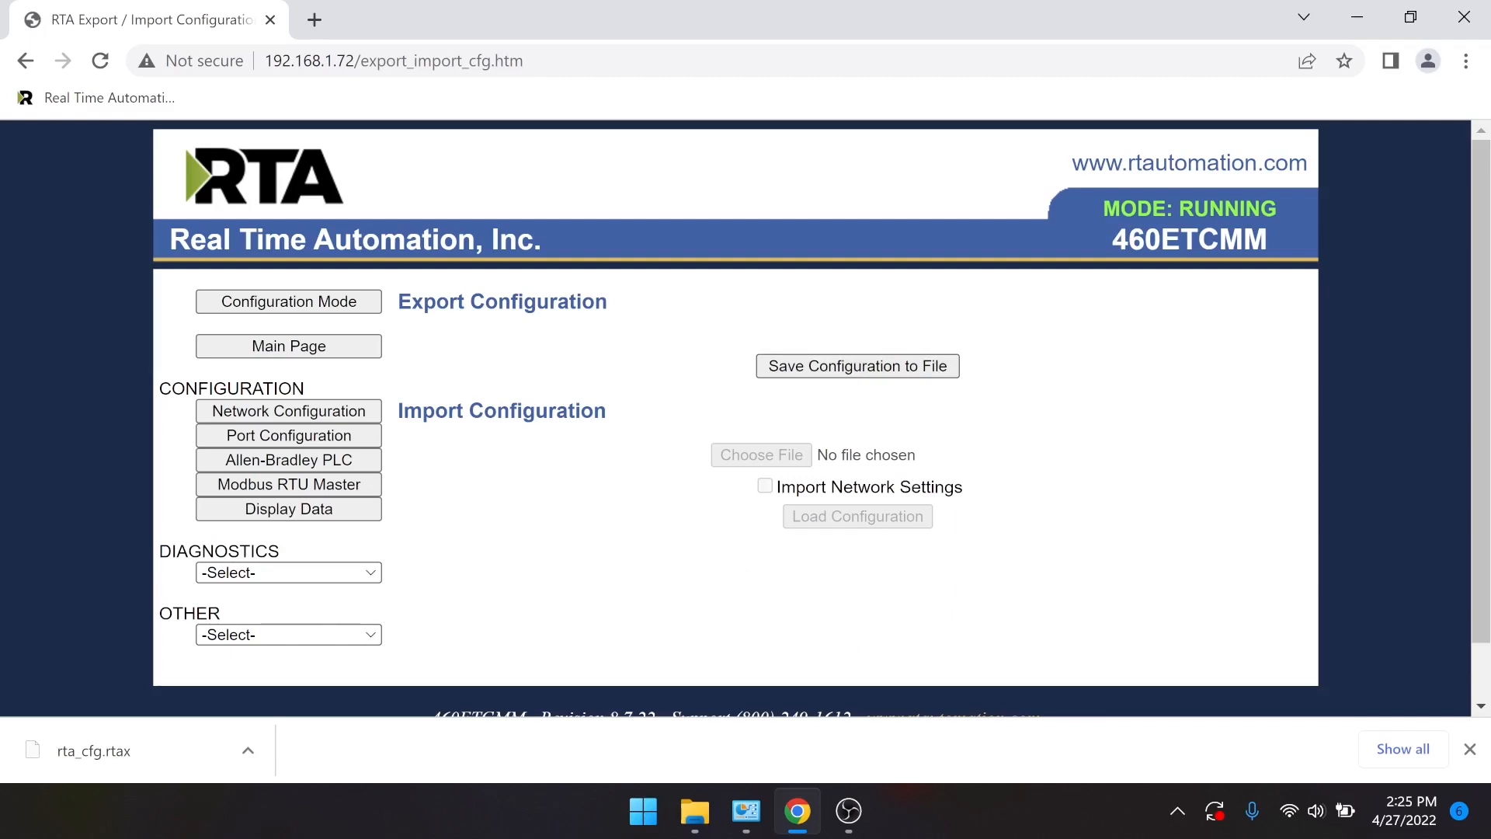
- Put the gateway into Configuration Mode and confirm stopping all communications
click(343, 303)
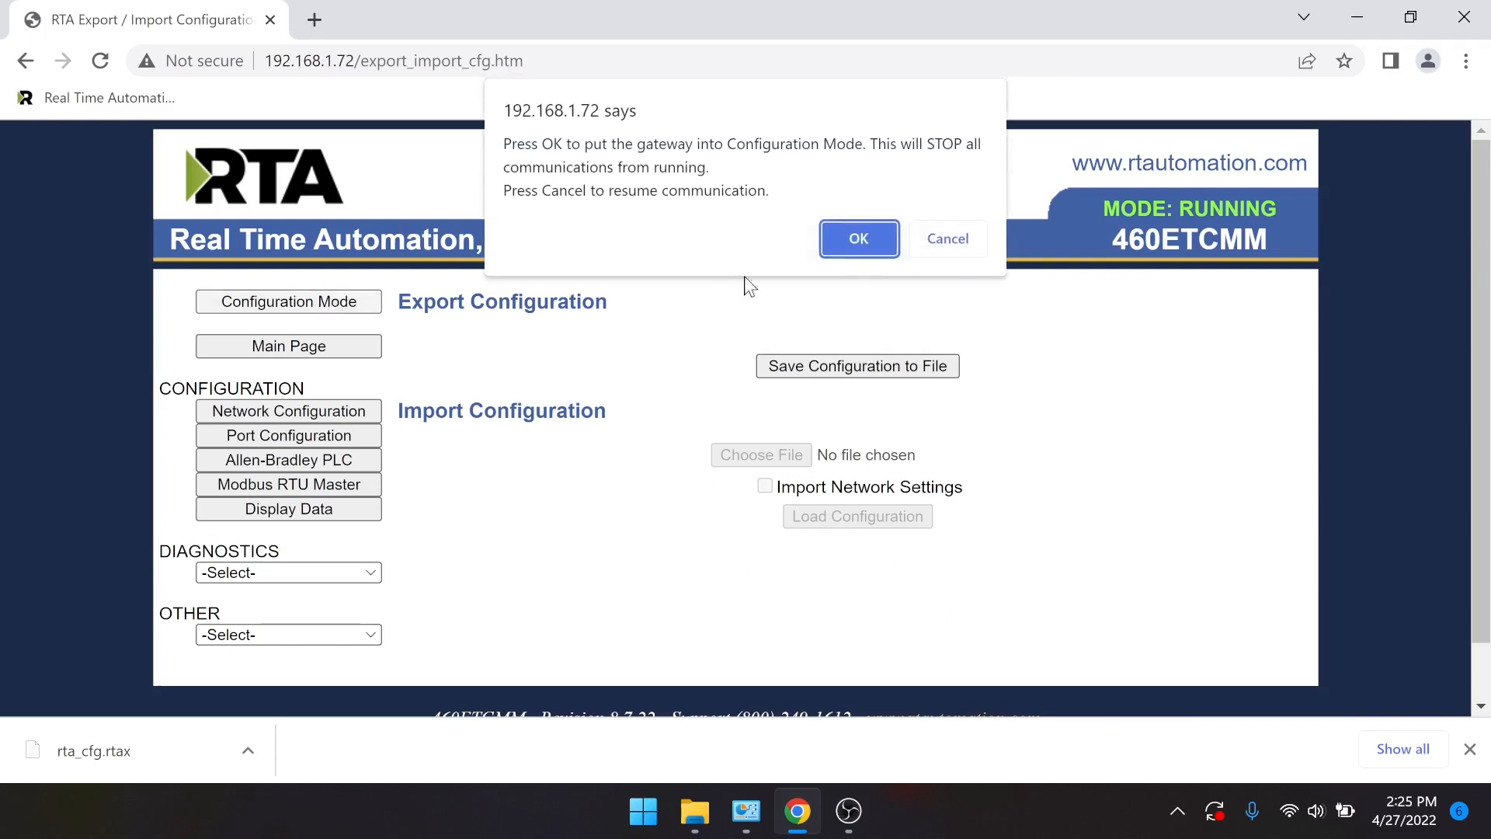
click(850, 245)
click(957, 210)
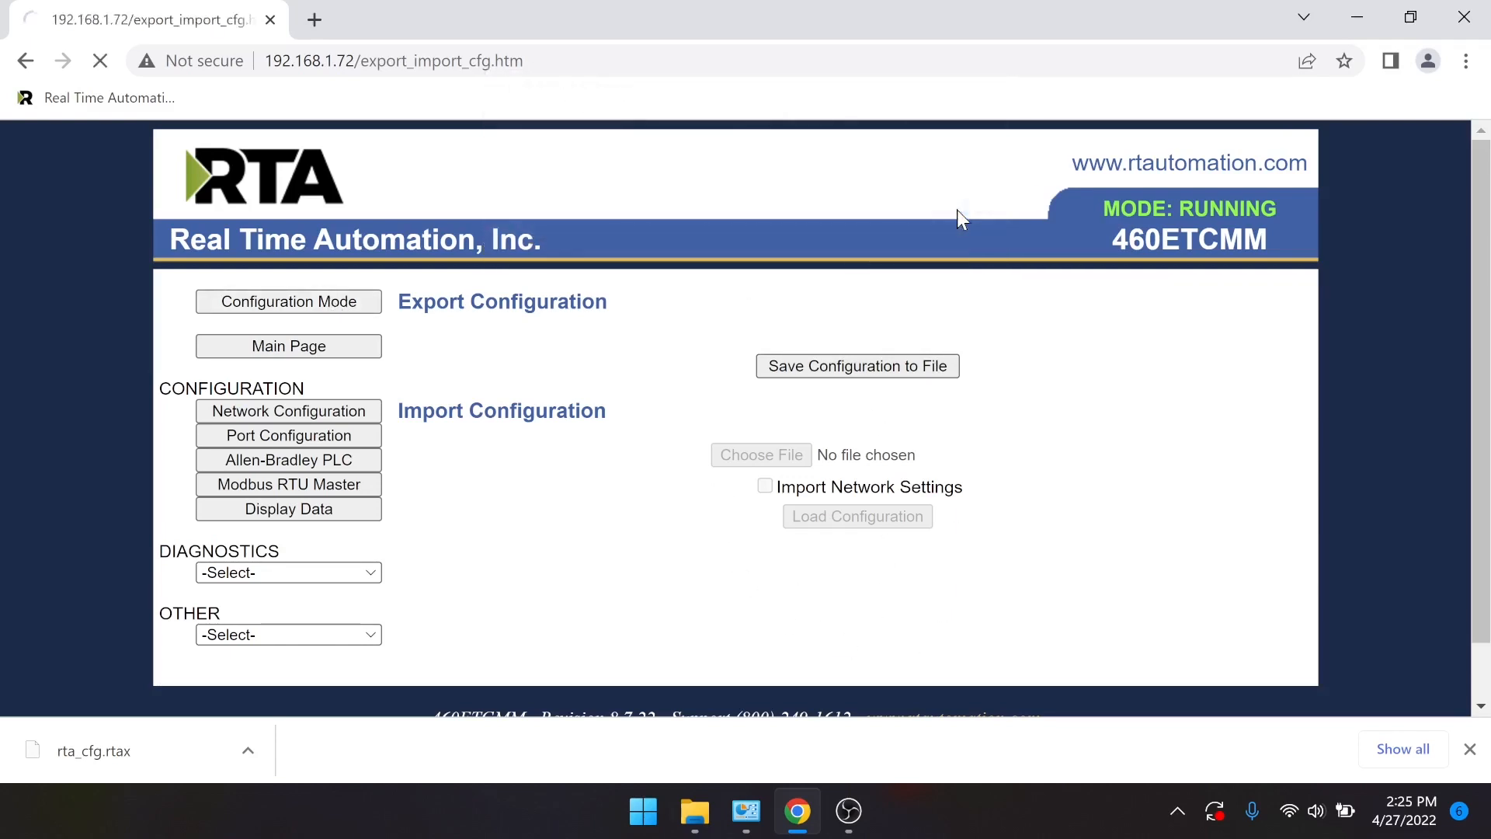